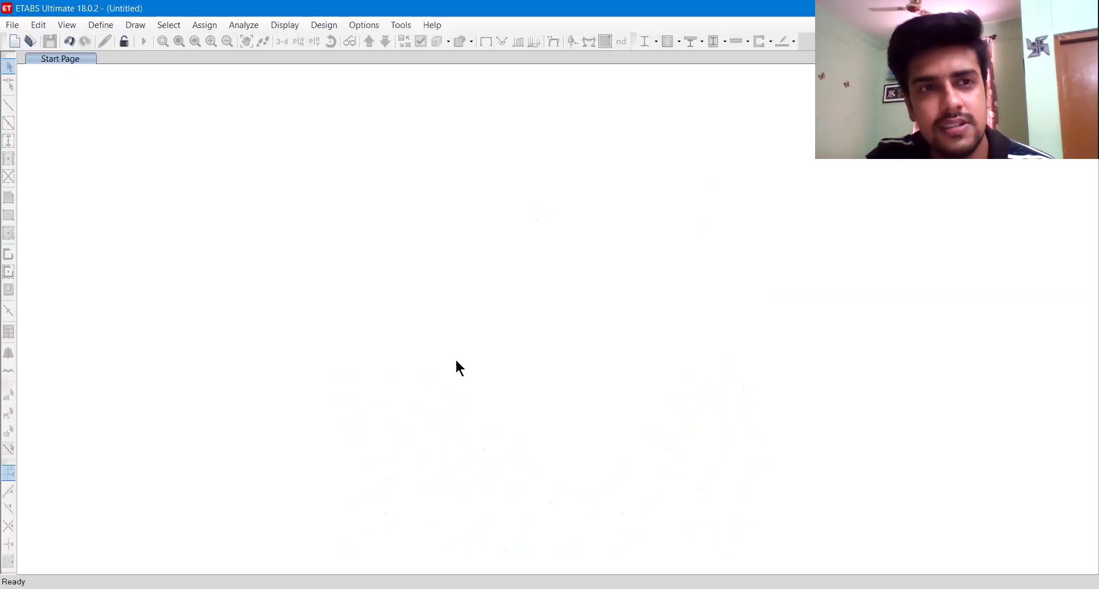
Start a new model with built-in Metric SI units, Indian steel sections, IS 800:2007 steel code and IS 456:2000 concrete code
left_click(12, 25)
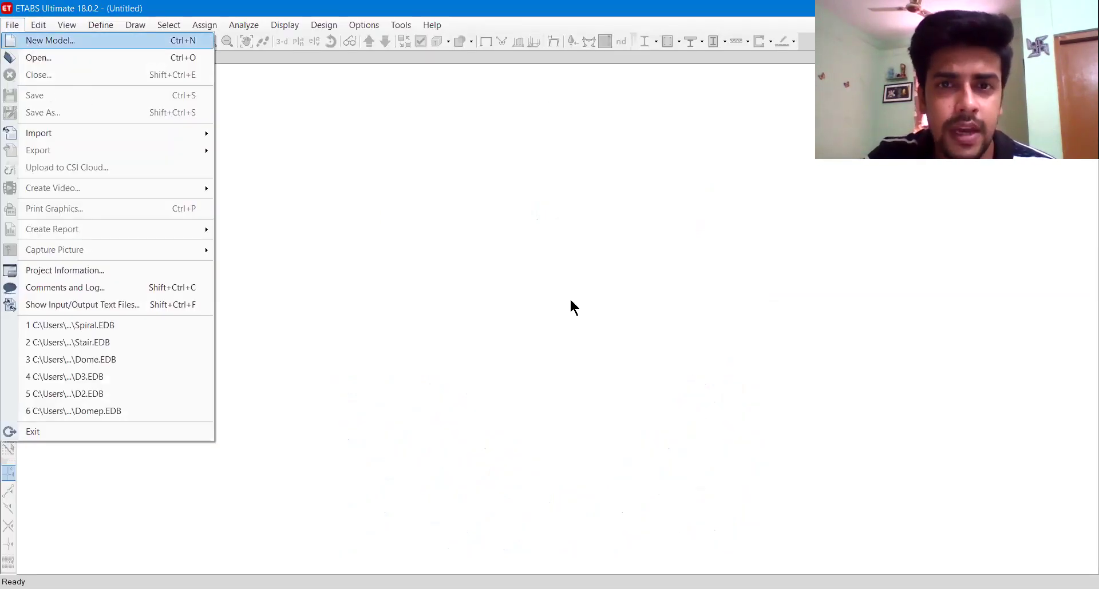
key("Return")
left_click(437, 260)
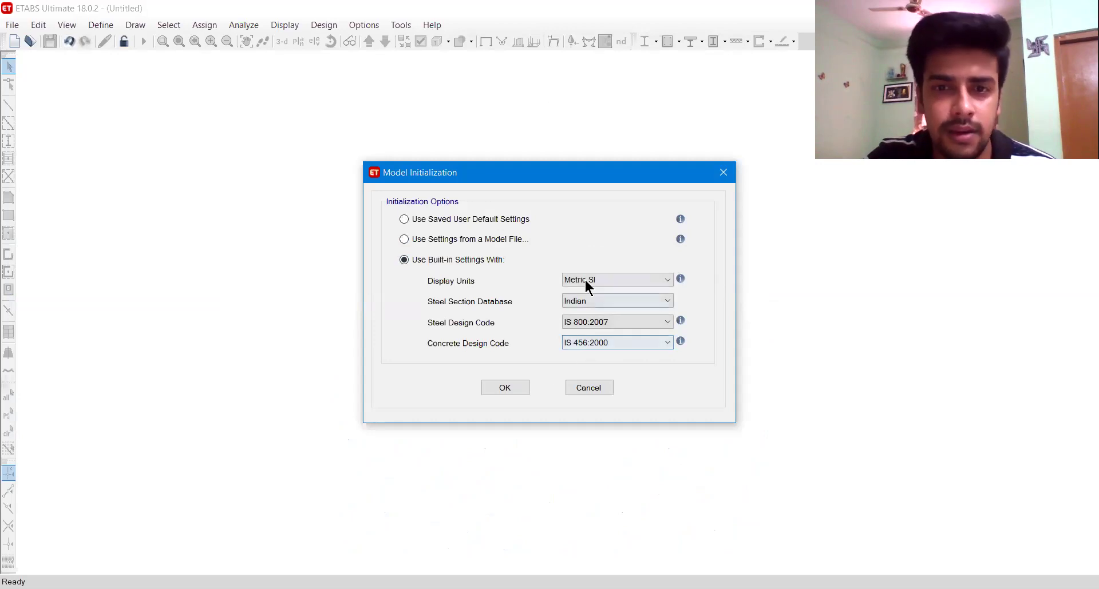
left_click(508, 391)
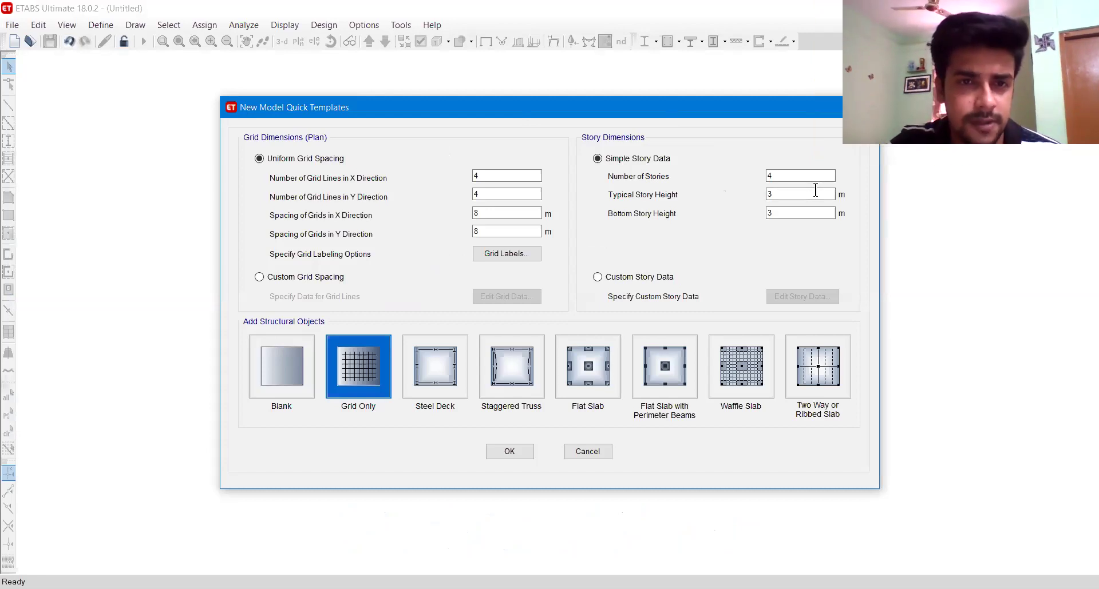
Set the plan grid to 3 lines in X and 3 in Y, with 4 m spacing in both directions
left_click_drag(455, 110, 442, 103)
left_click_drag(478, 167, 431, 164)
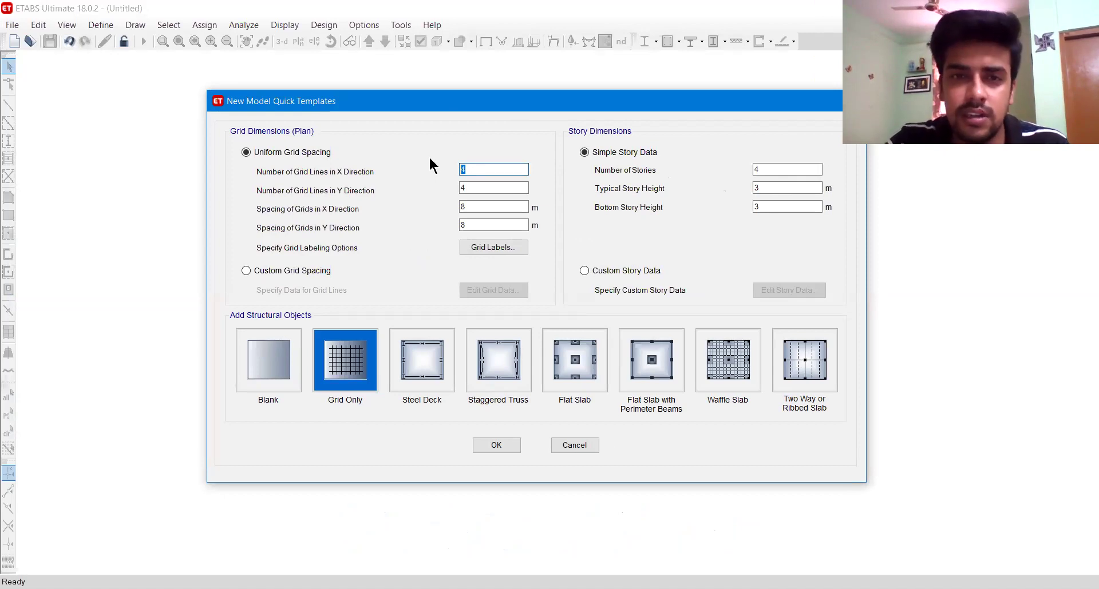
type("3")
key("Tab")
type("3")
key("Tab")
type("4")
key("Tab")
type("4")
key("Tab")
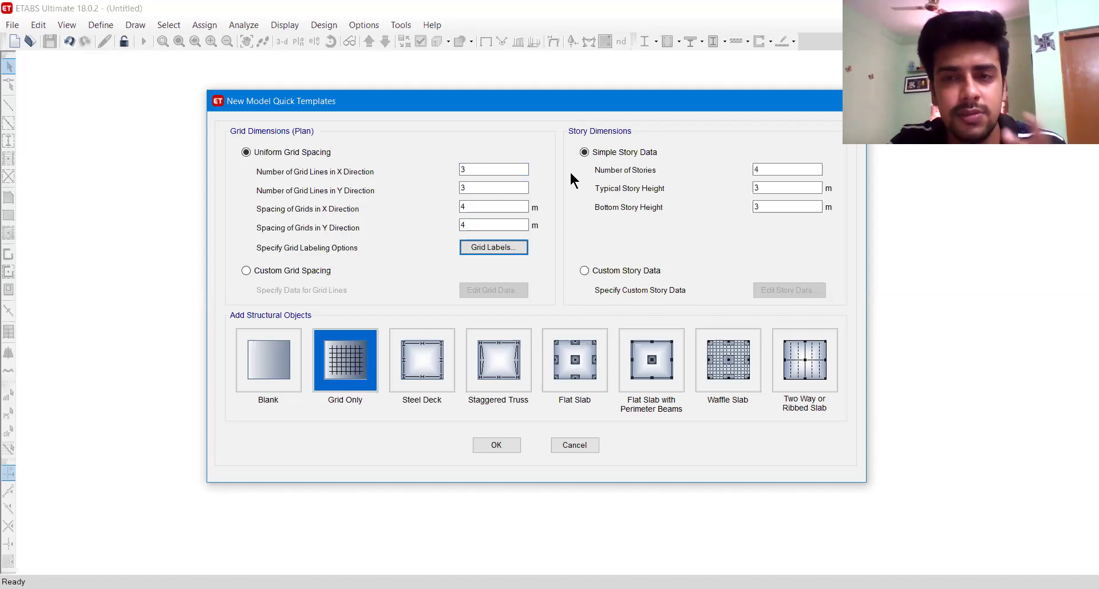
Set the number of stories to 3 and create the grid-only model
double_click(756, 170)
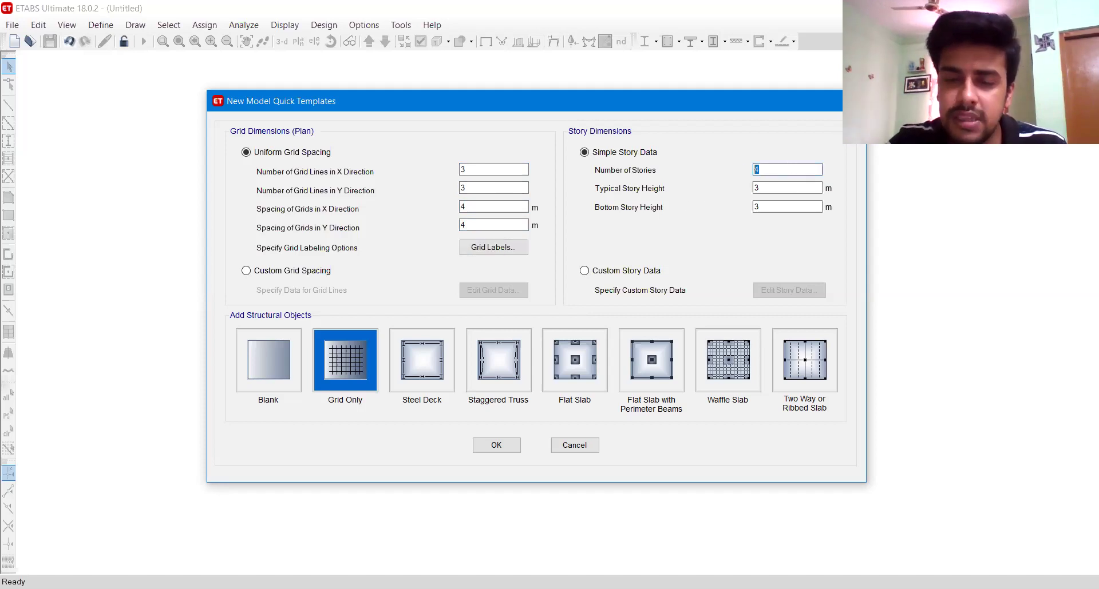
type("3")
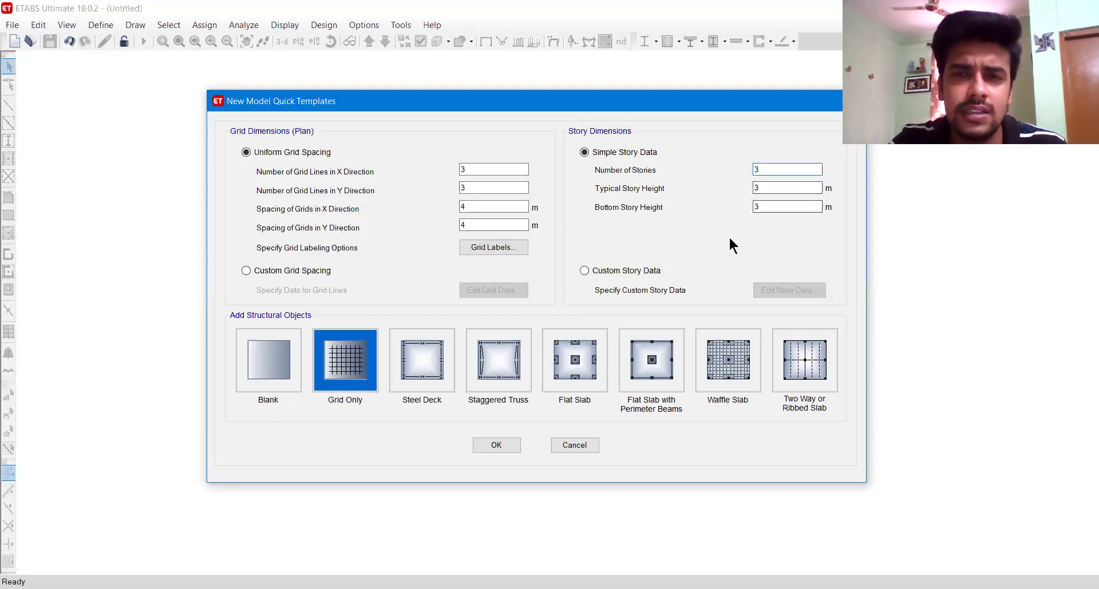
left_click(504, 447)
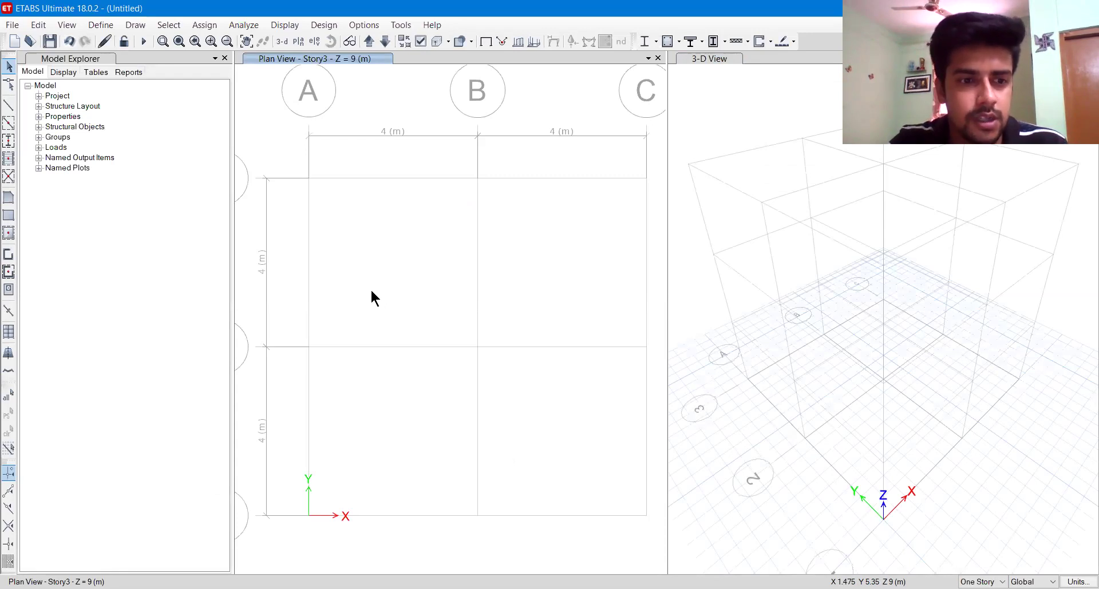
Add a new Indian concrete material of grade M30 to the material definitions
left_click(100, 28)
left_click(109, 39)
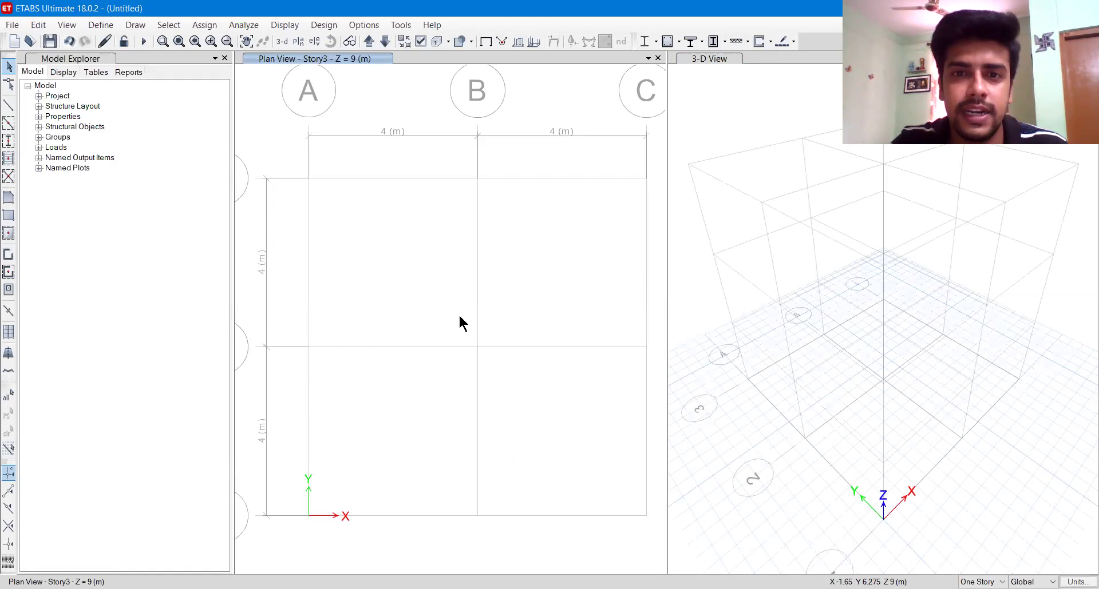
left_click(645, 225)
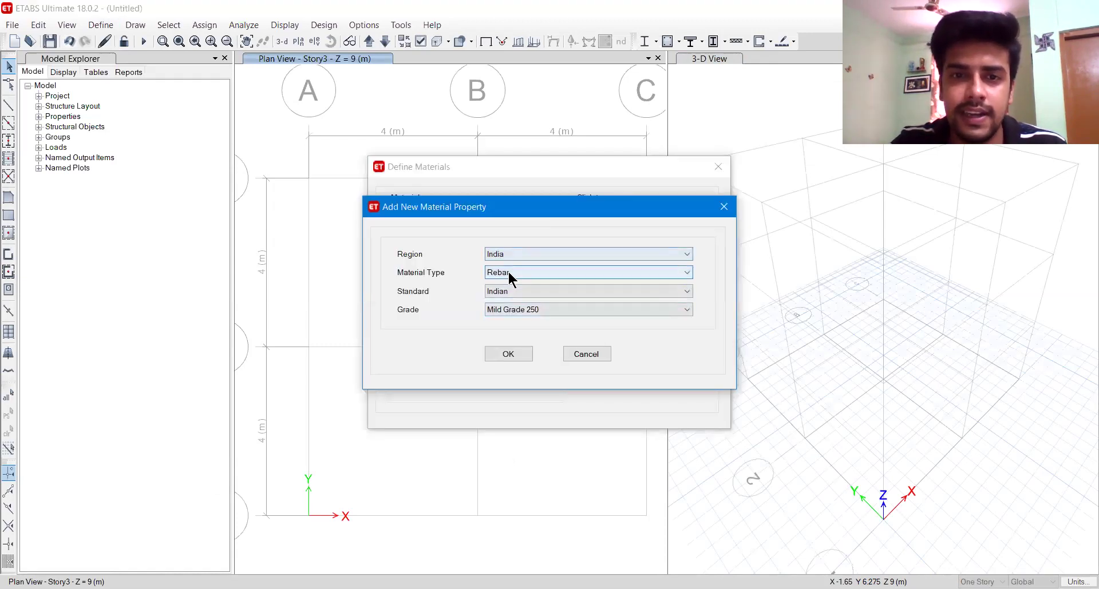
left_click(507, 273)
left_click(505, 297)
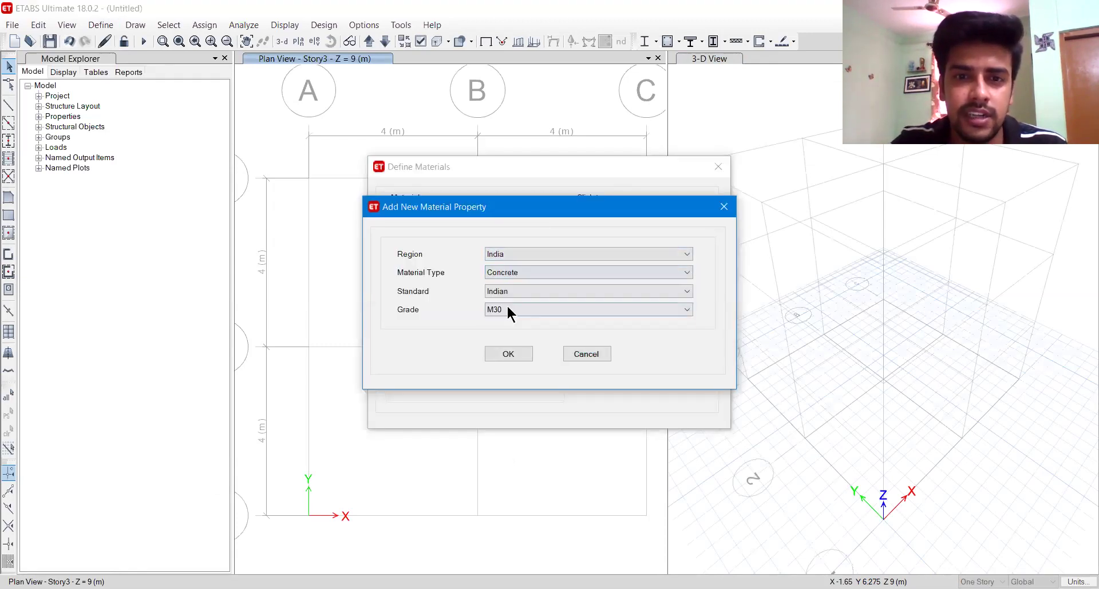
left_click(506, 312)
left_click(508, 349)
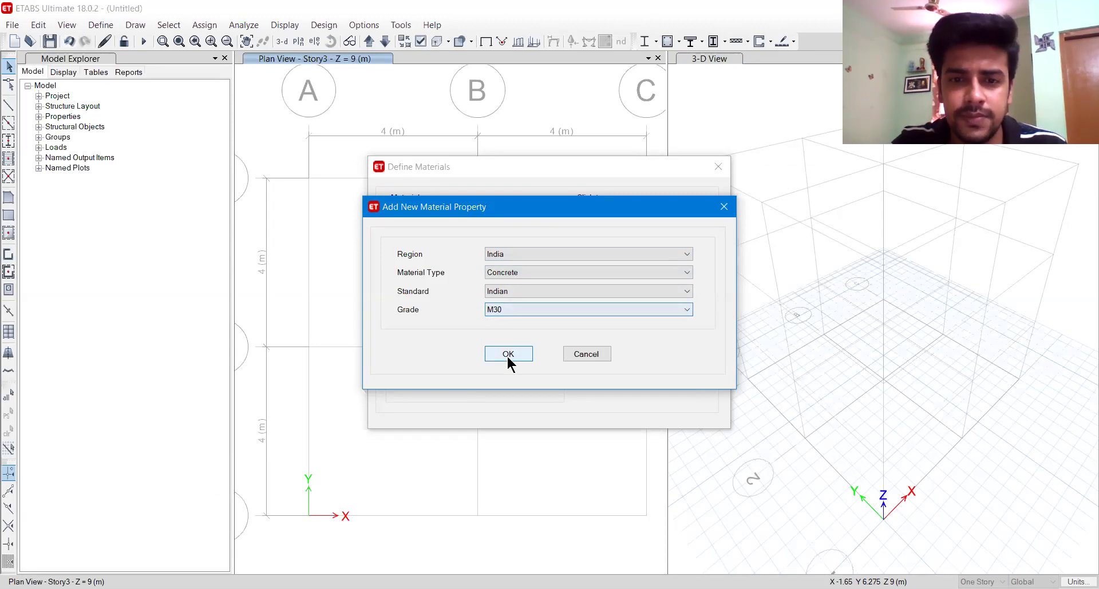
left_click(508, 354)
Add a new Indian rebar material of HYSD Grade 500
left_click(625, 225)
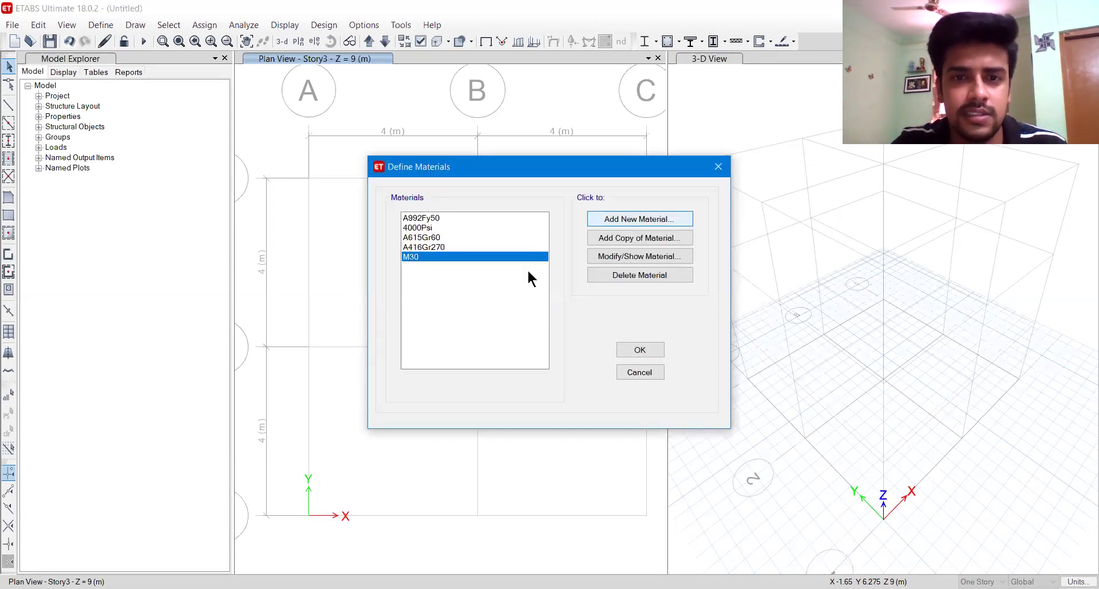
left_click(507, 273)
left_click(507, 312)
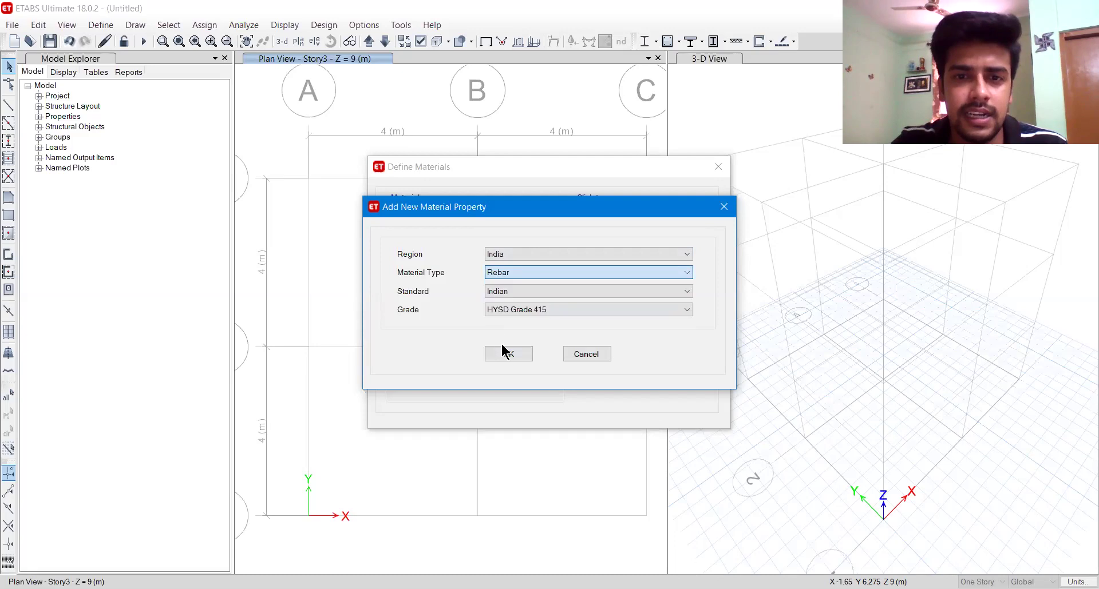
left_click(527, 311)
left_click(518, 349)
left_click(523, 311)
left_click(522, 342)
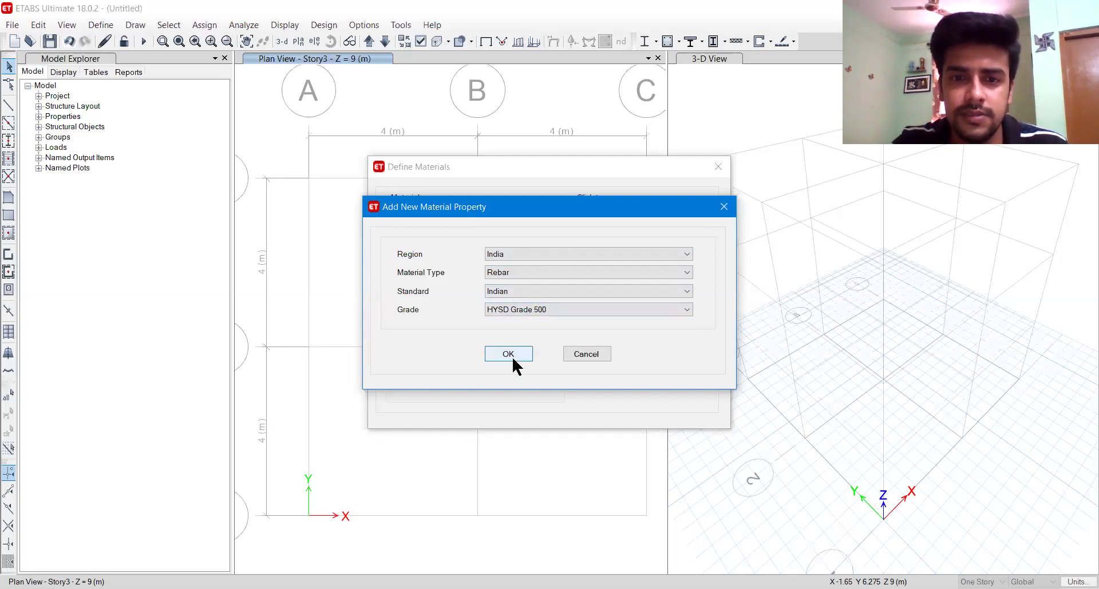
left_click(510, 354)
Add a new Indian rebar material of Mild Grade 250 and accept the material definitions
left_click(635, 221)
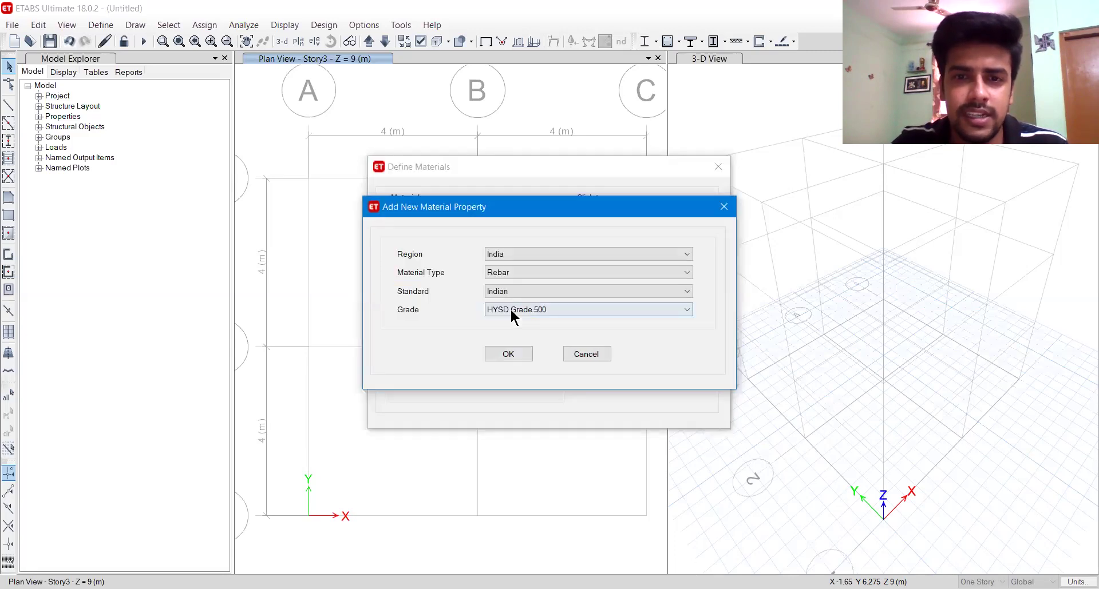
left_click(513, 310)
left_click(513, 323)
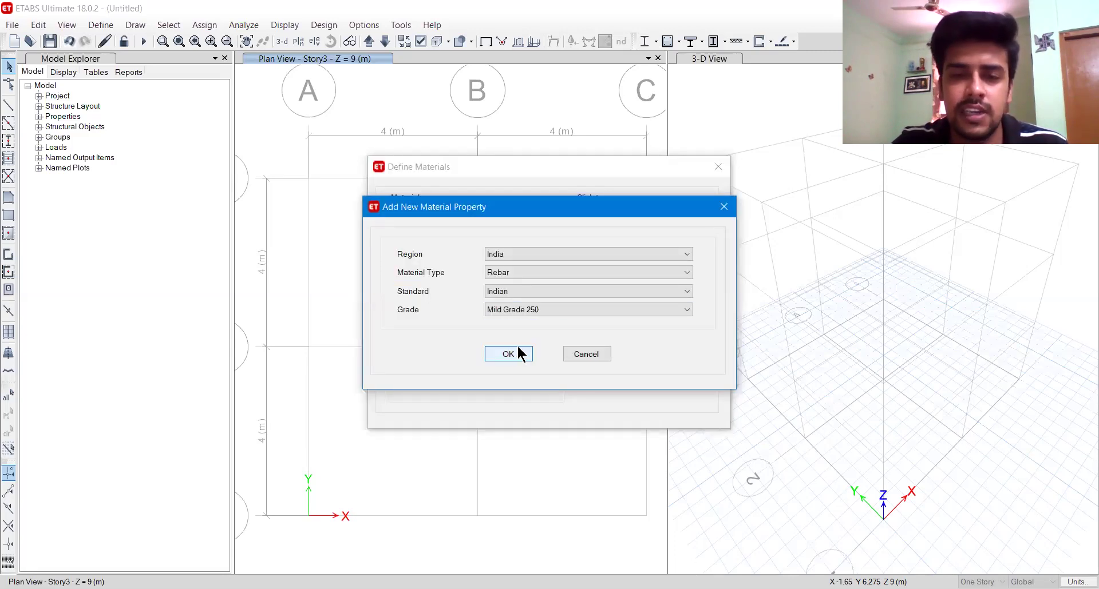
left_click(518, 349)
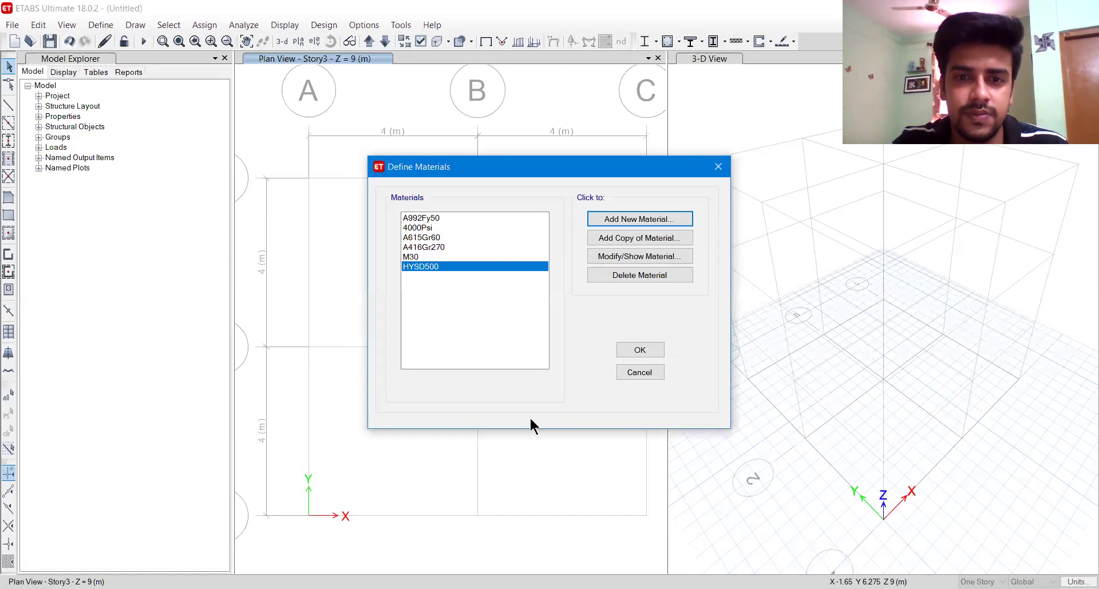
left_click(512, 444)
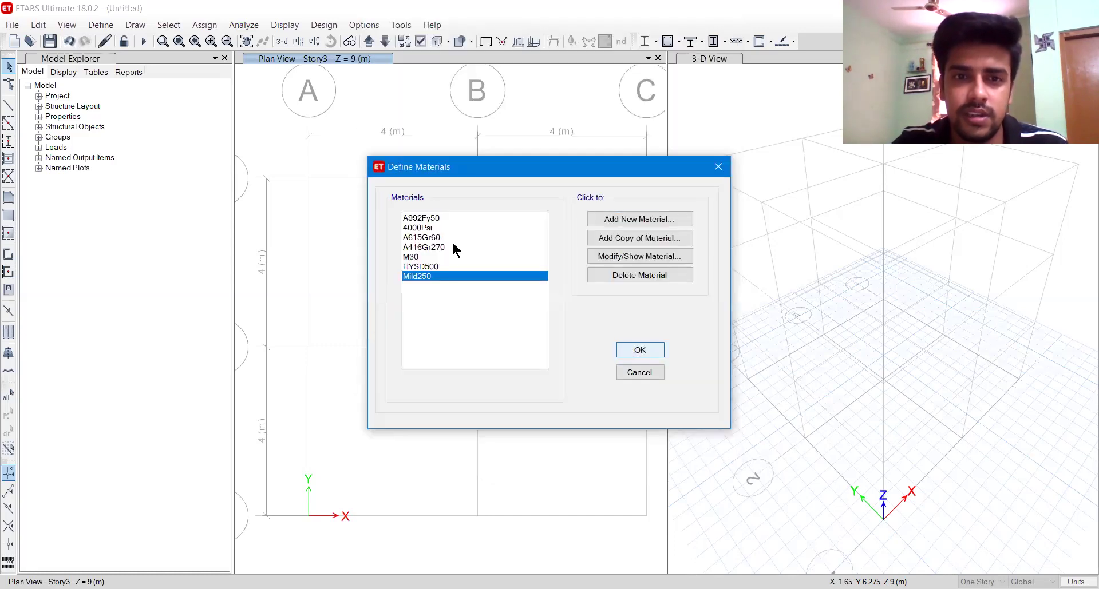
key("Return")
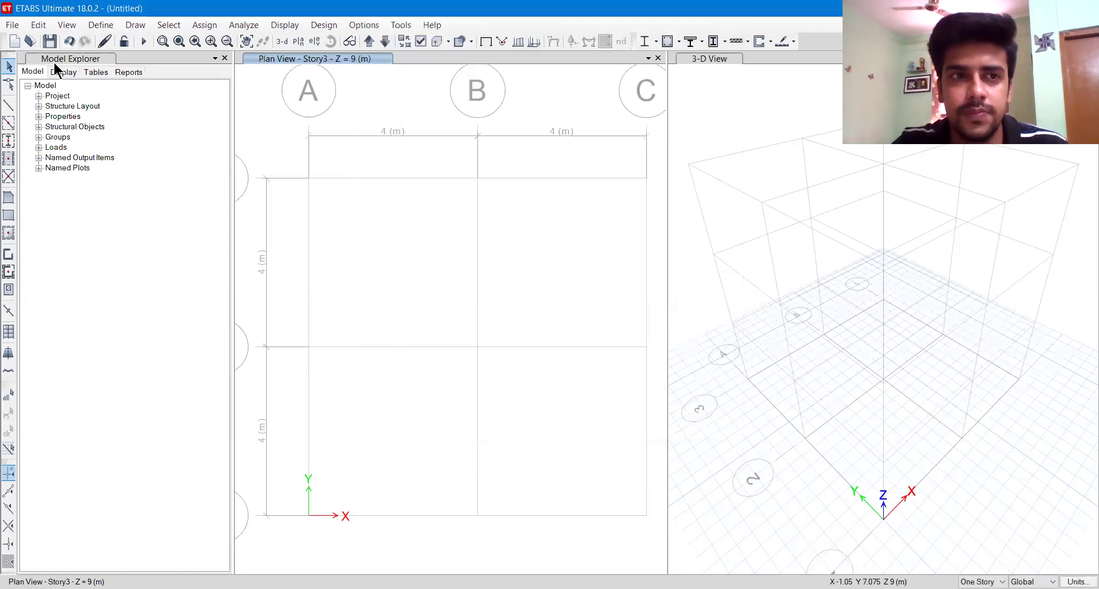
left_click(114, 25)
mouse_move(169, 61)
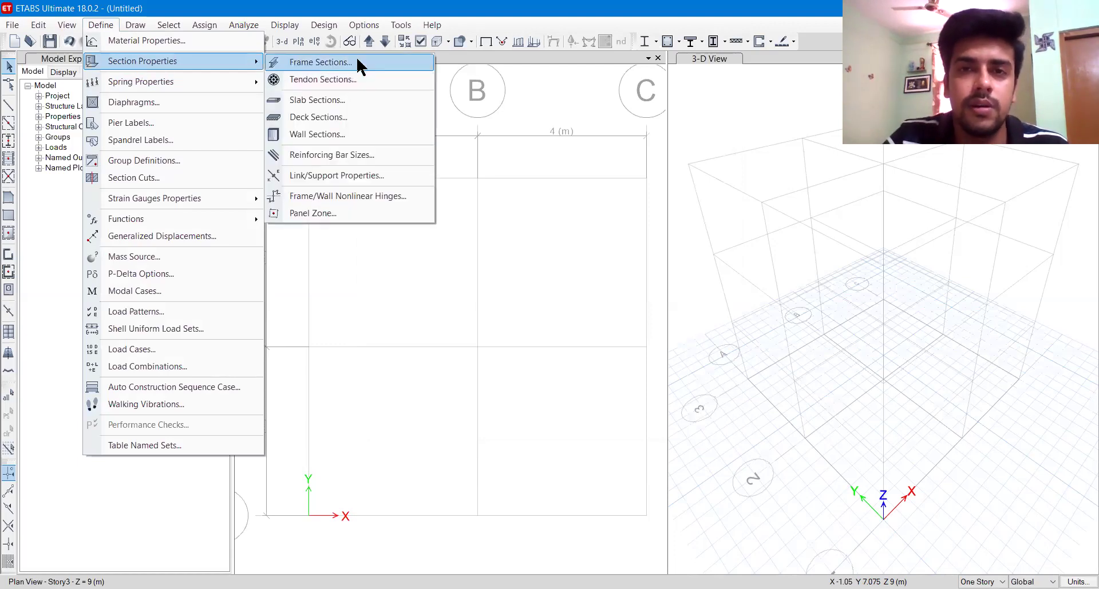
left_click(327, 33)
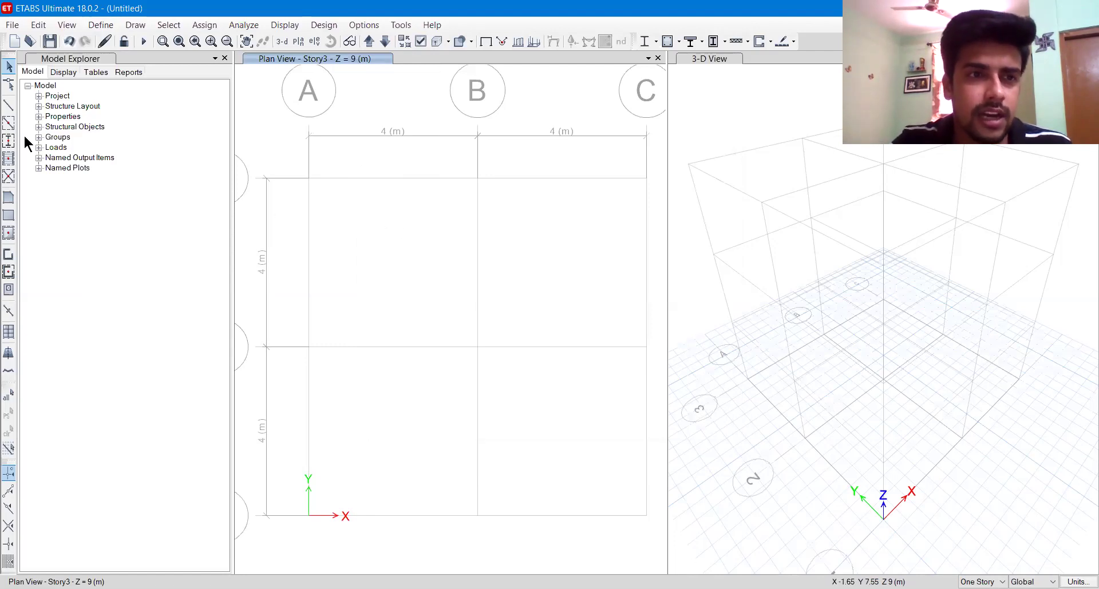
Draw a straight A-LatBm frame beam on Story3 along the middle horizontal grid line, from grid A to grid B
left_click(8, 106)
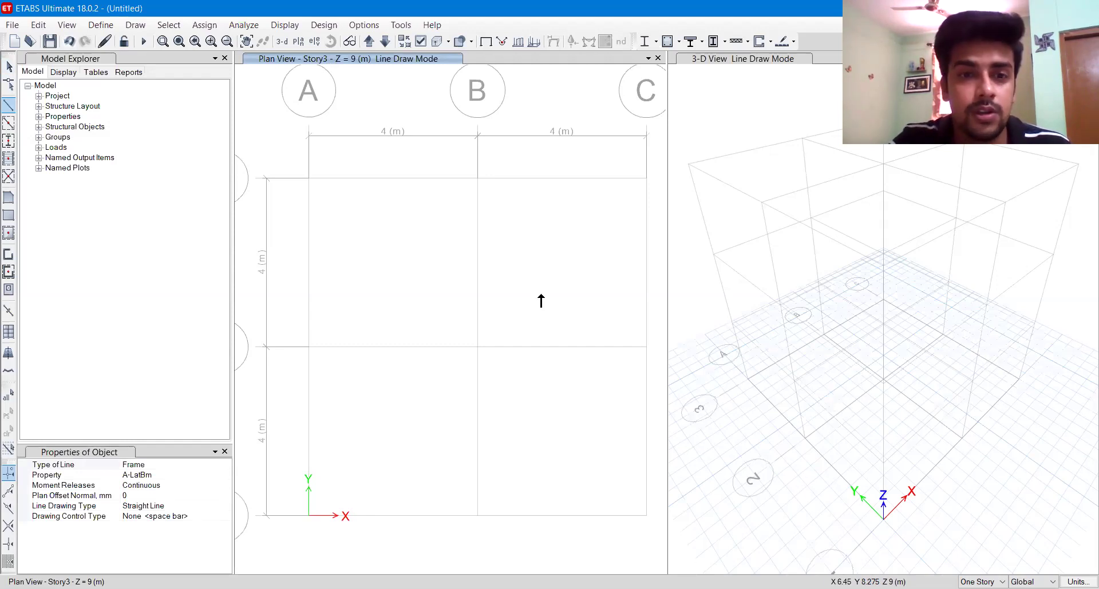
left_click(309, 348)
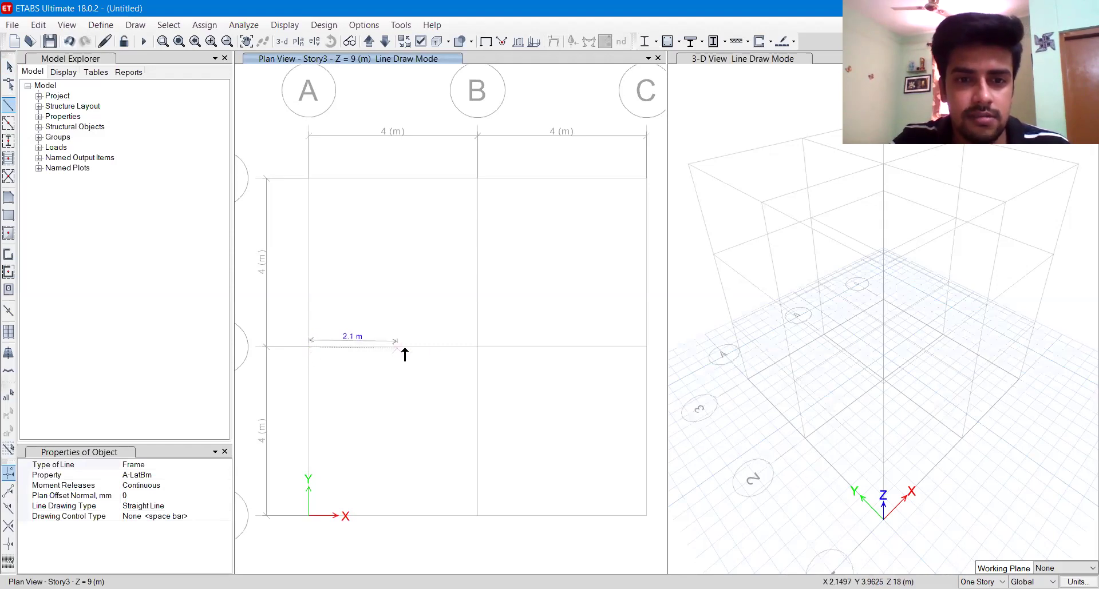
double_click(476, 347)
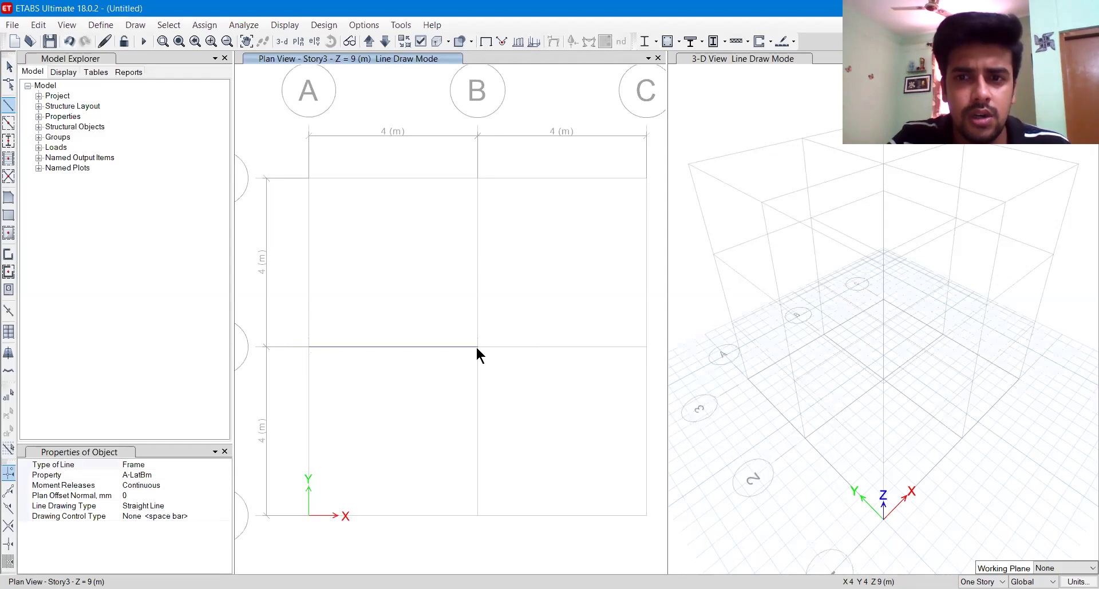
left_click(10, 67)
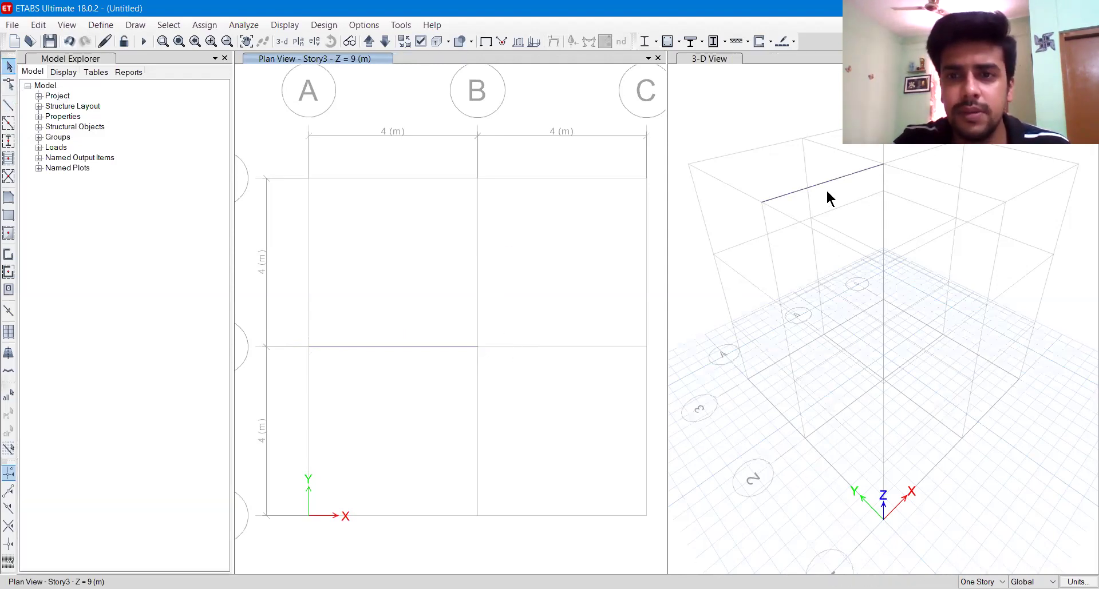
Replicate the Story3 beam onto Story2, keeping the original
left_click(352, 347)
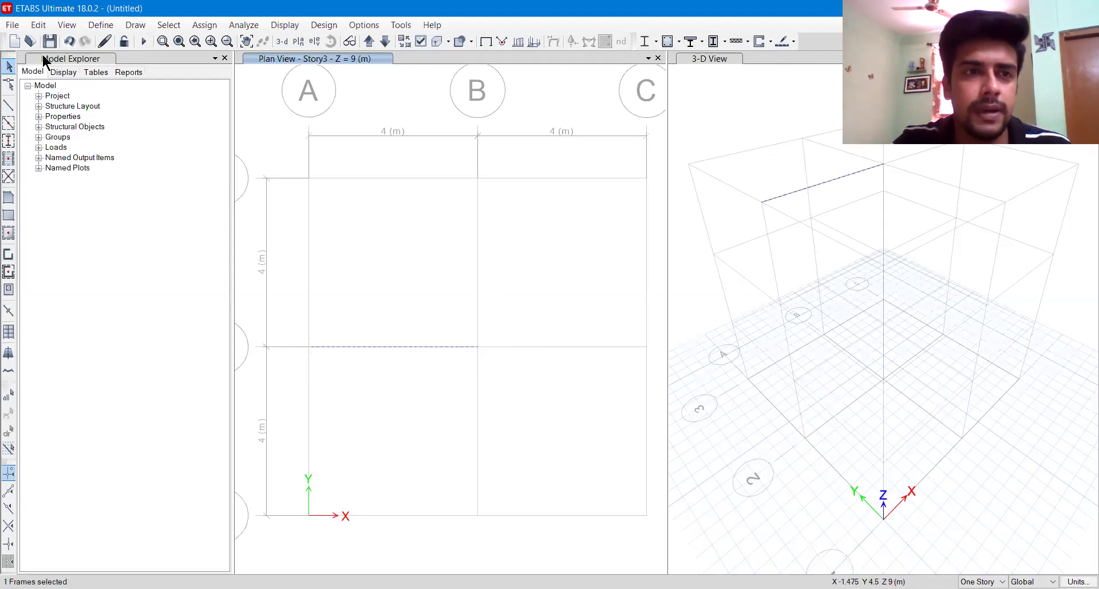
left_click(38, 26)
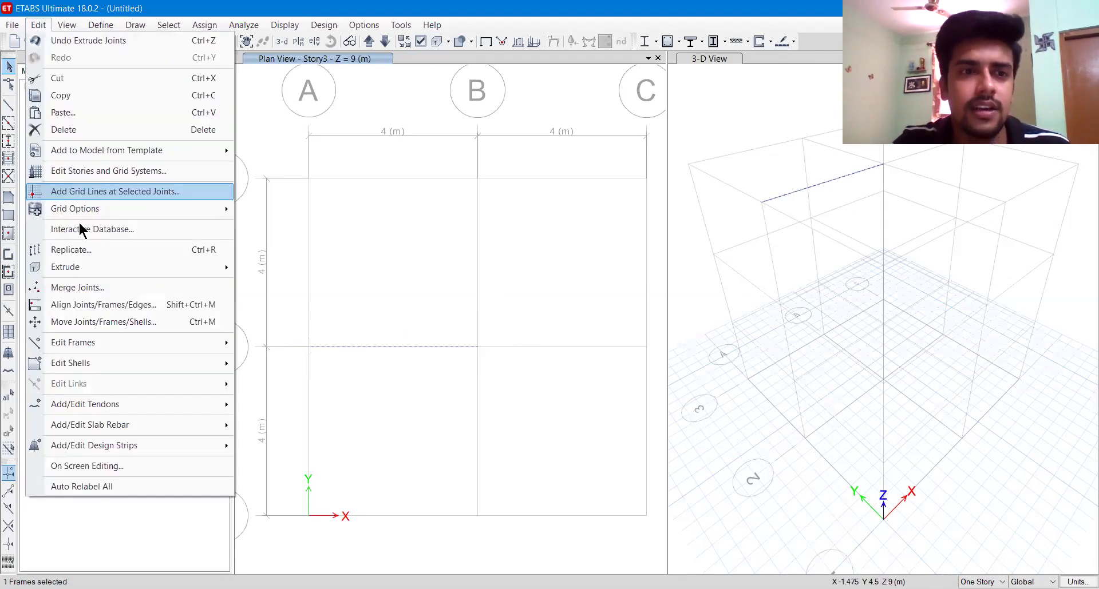
left_click(81, 255)
left_click(545, 168)
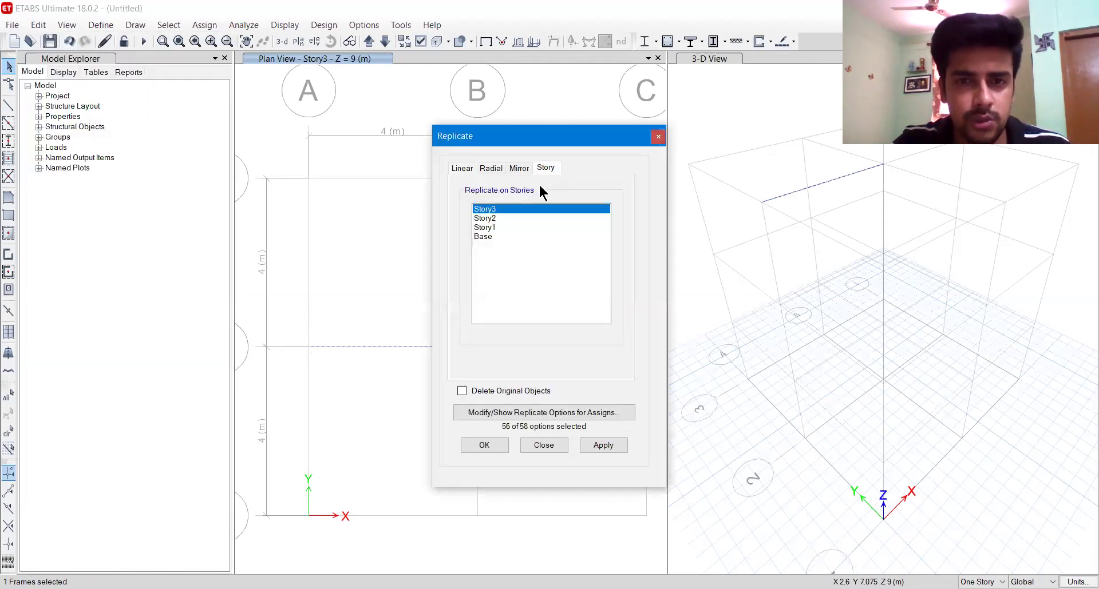
left_click(495, 219)
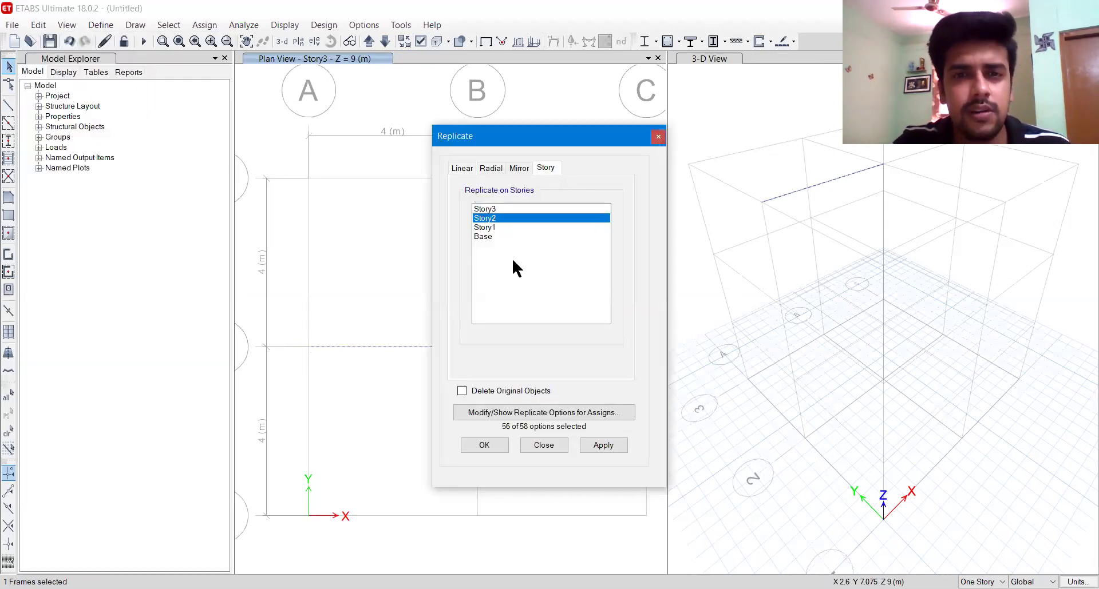
left_click(595, 447)
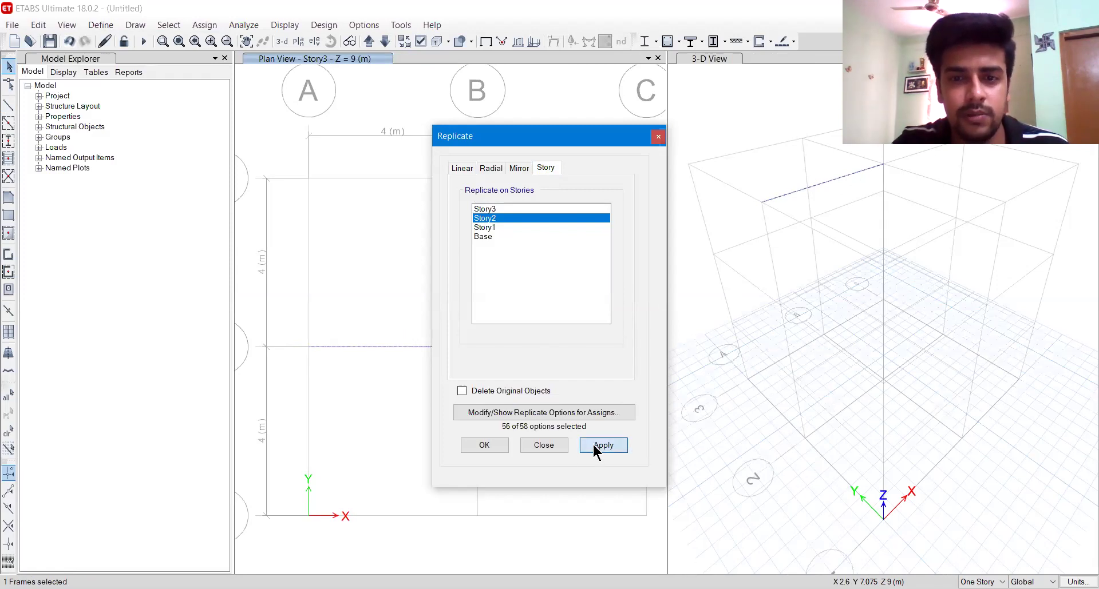
left_click(490, 450)
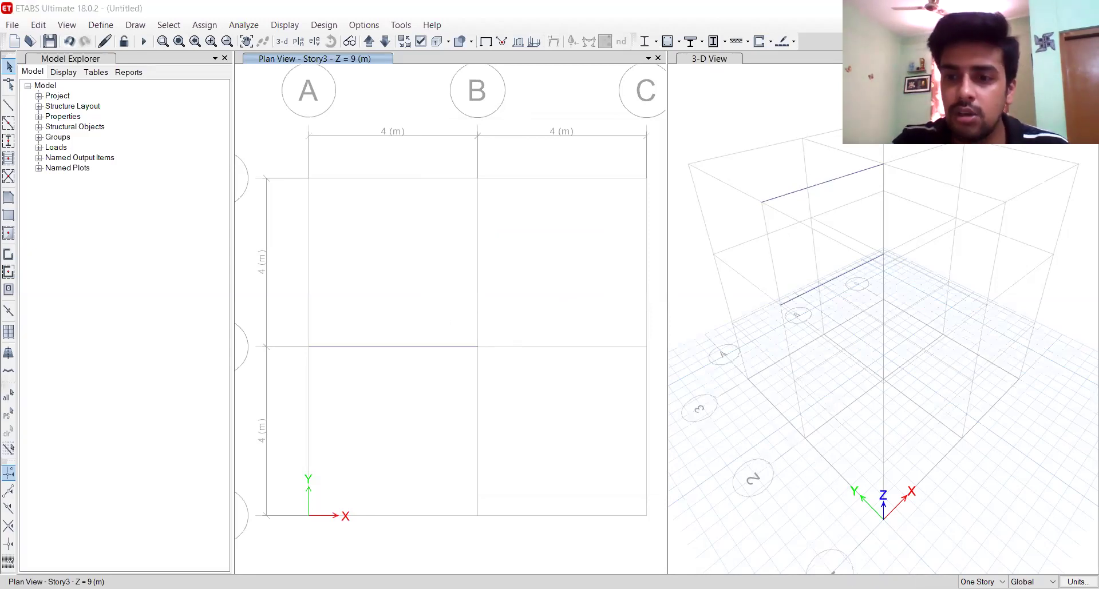
Switch the story scope to Similar Stories and select the Story3 beam in the 3-D view
left_click(985, 582)
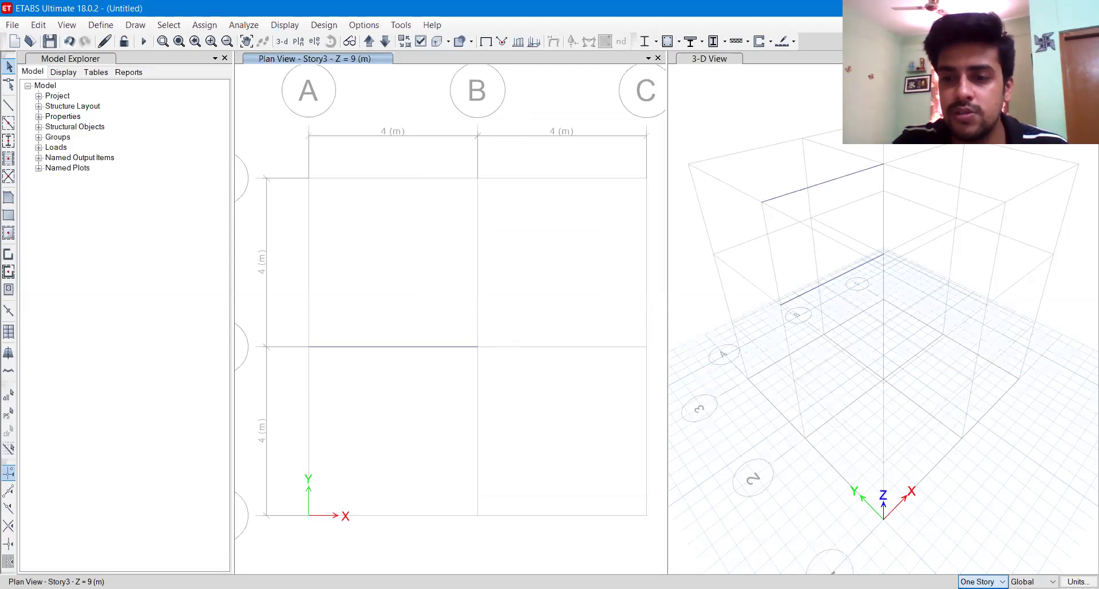
key("Down")
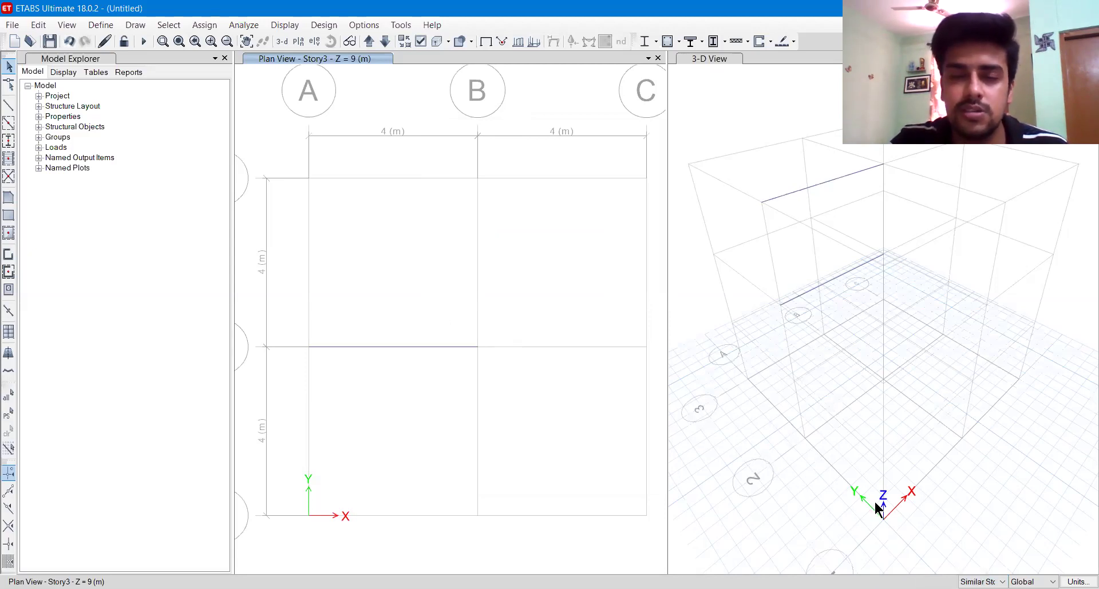
left_click(810, 193)
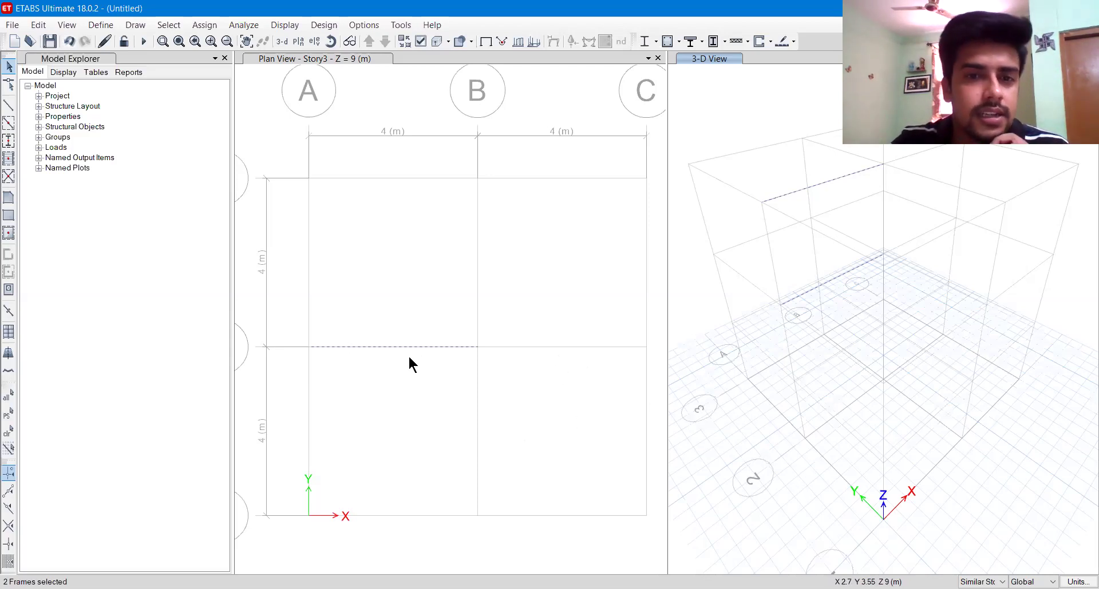
Divide the selected Story3 and Story2 beams into 2 frame objects each
left_click(50, 25)
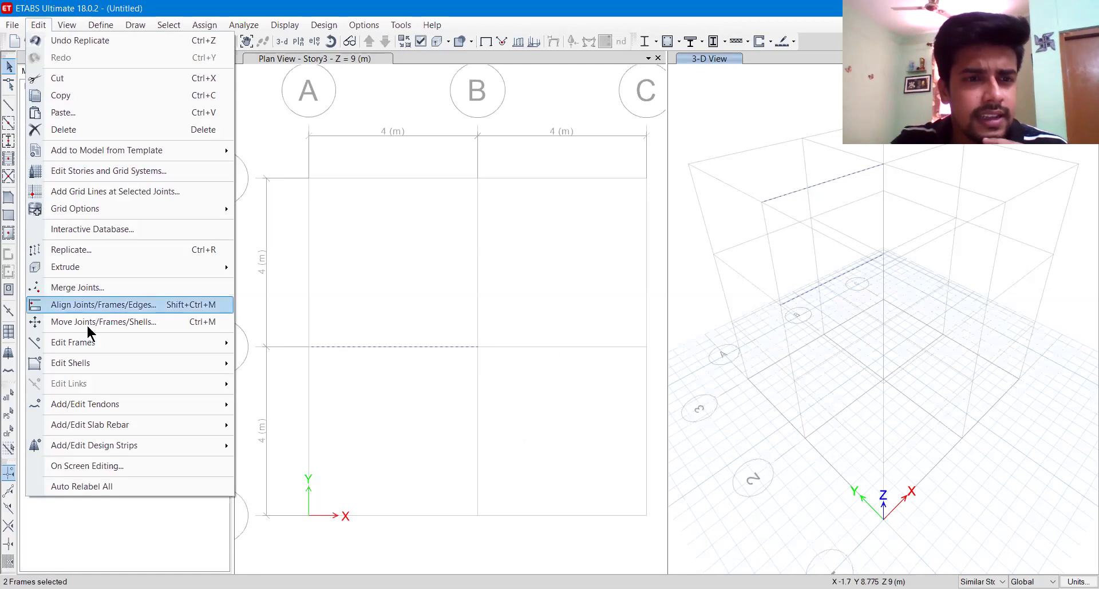
mouse_move(91, 344)
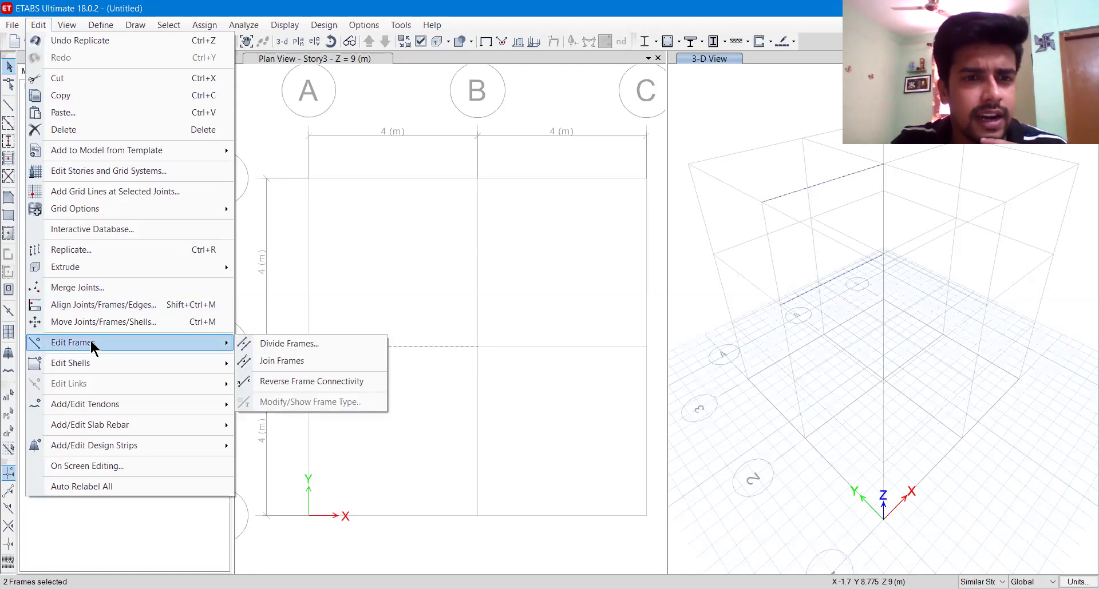
left_click(284, 344)
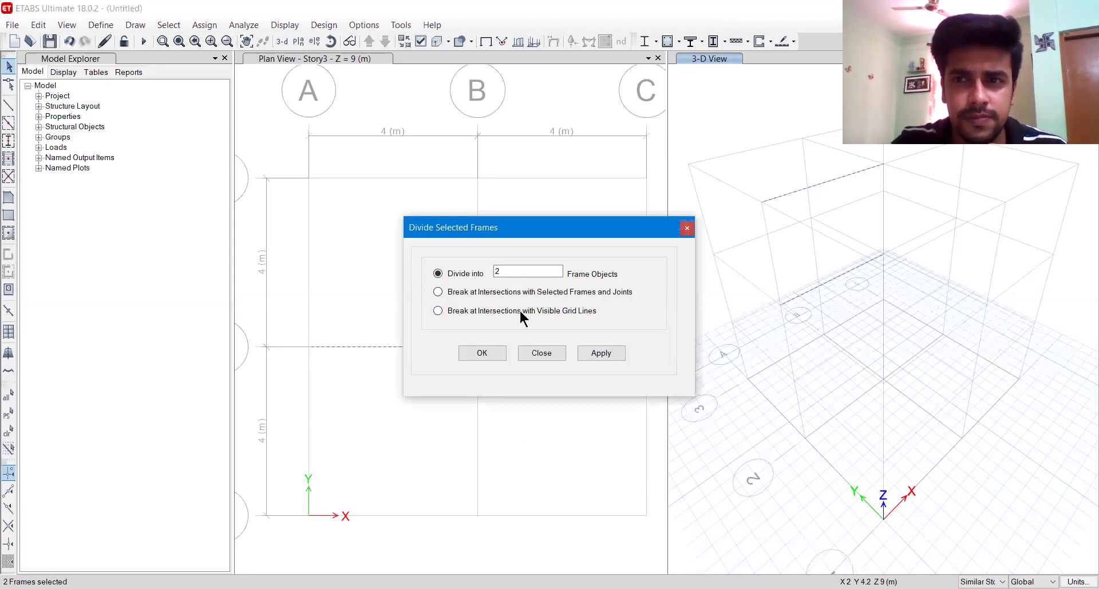
left_click(611, 205)
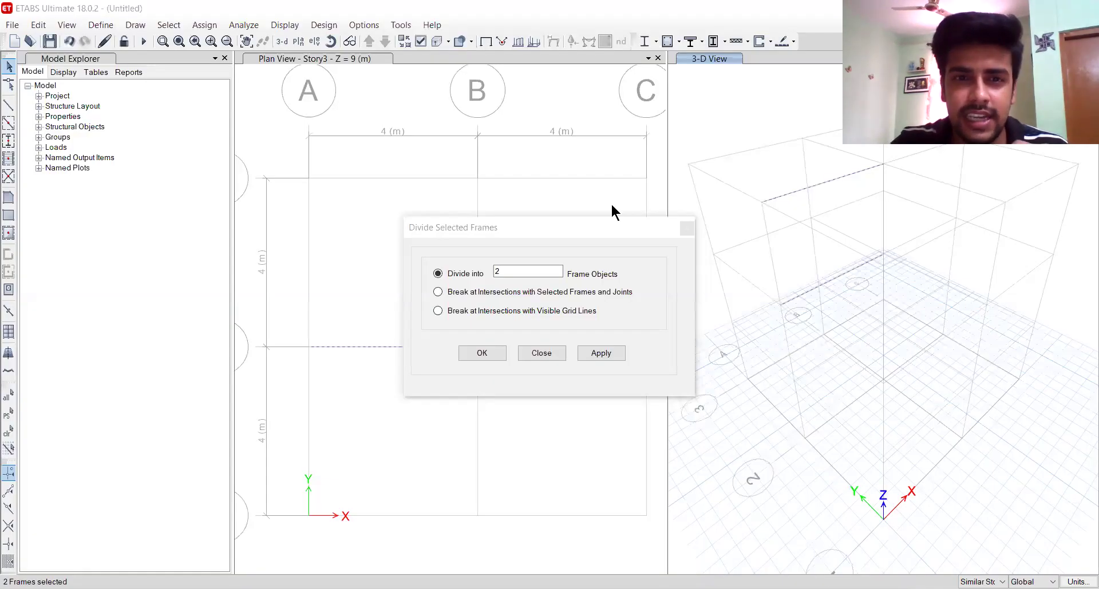
left_click(39, 26)
left_click(38, 26)
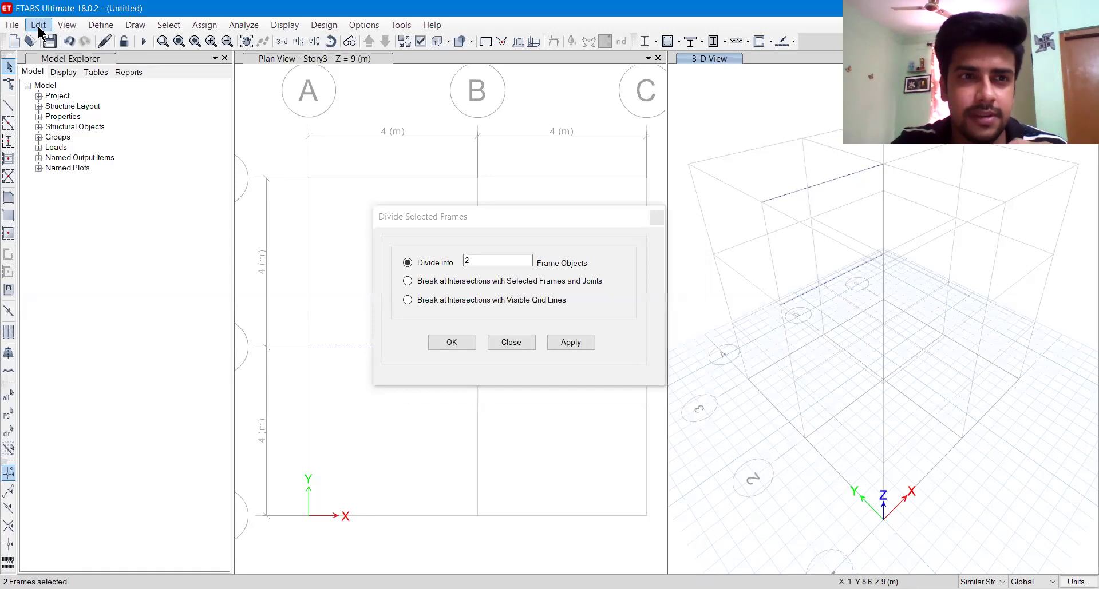
left_click(567, 341)
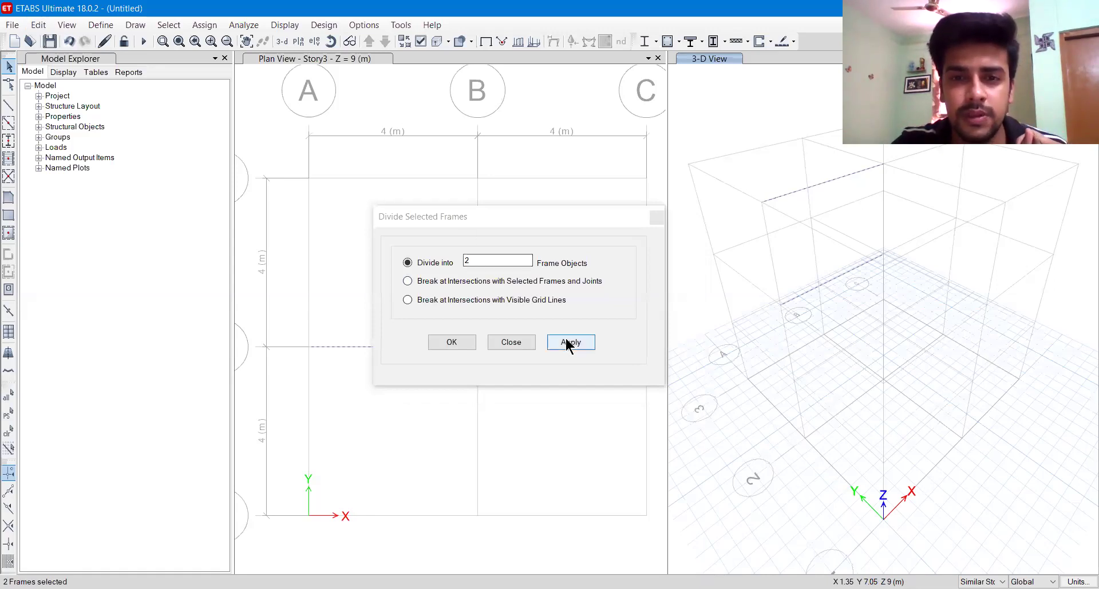
left_click(452, 344)
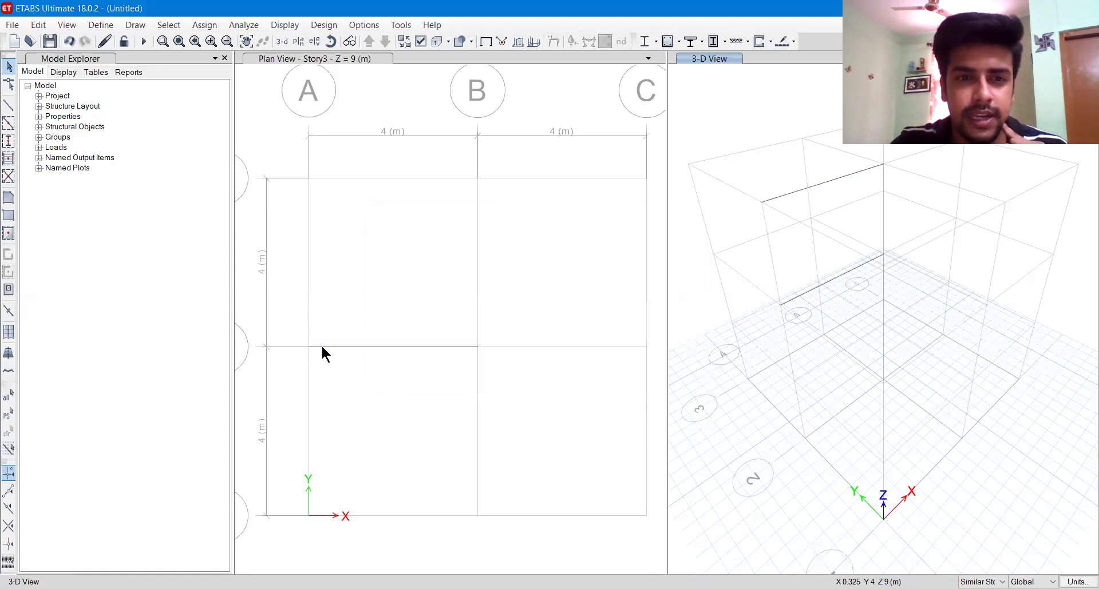
Select the beam half adjoining grid A on the similar stories and open Extrude Frames to Shells
left_click(322, 346)
key("Escape")
left_click(431, 348)
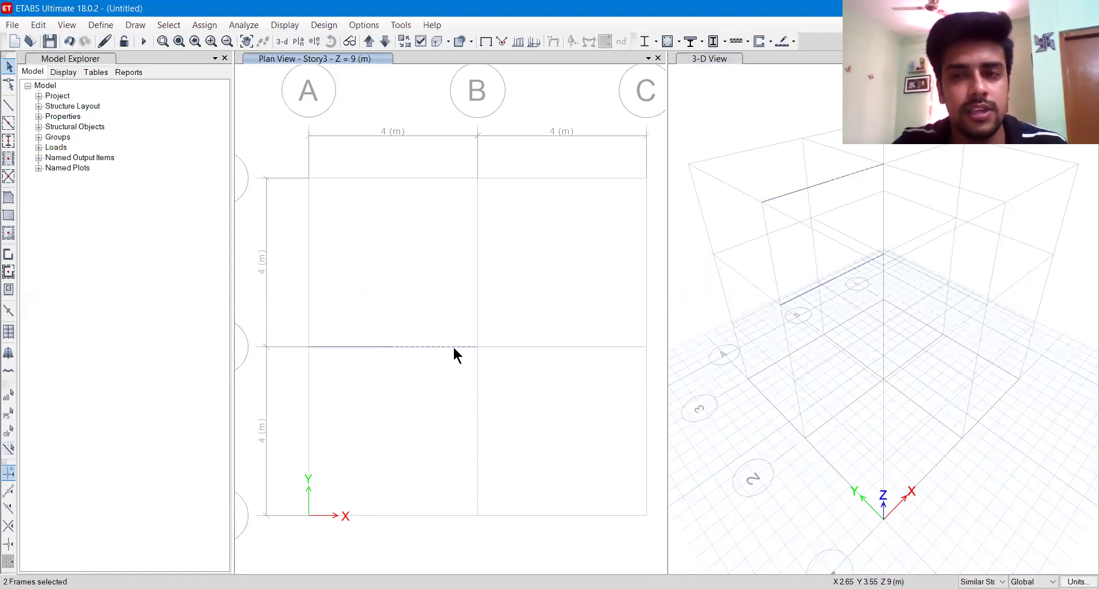
key("Escape")
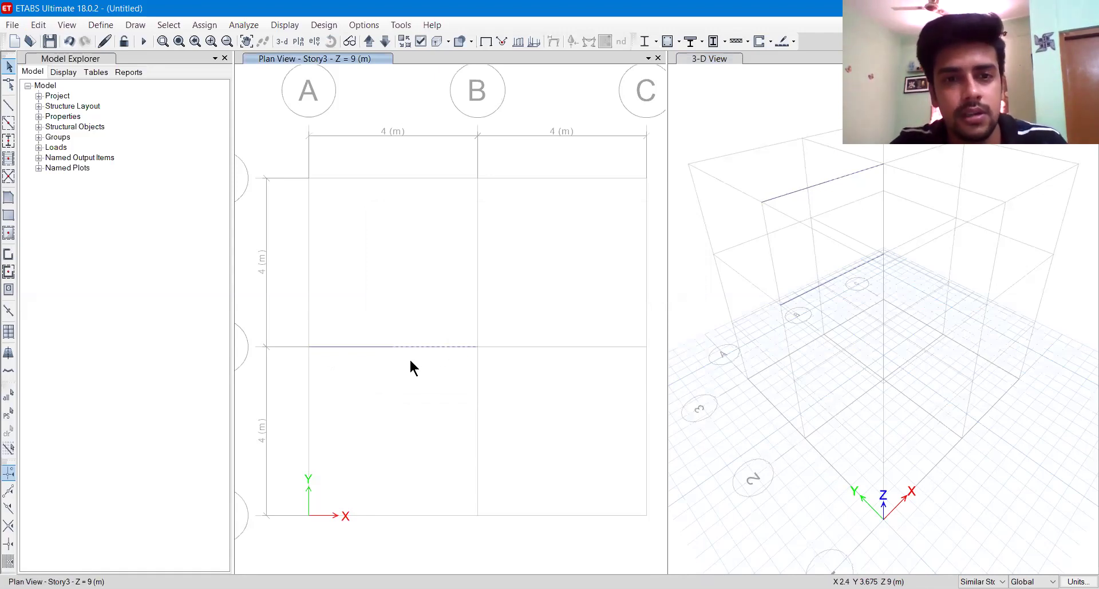
left_click(351, 347)
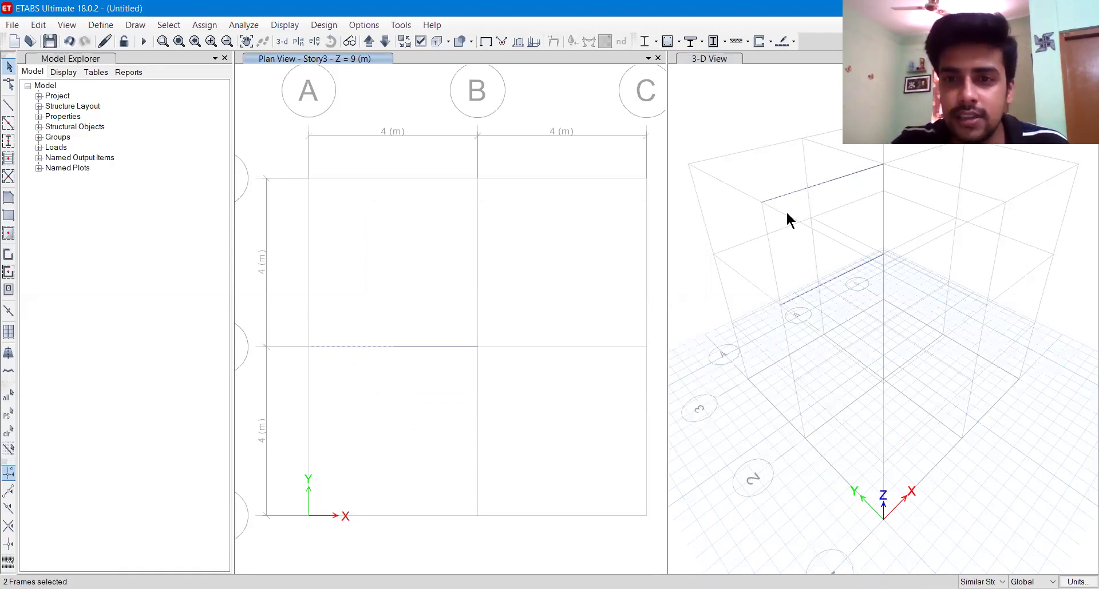
left_click(39, 25)
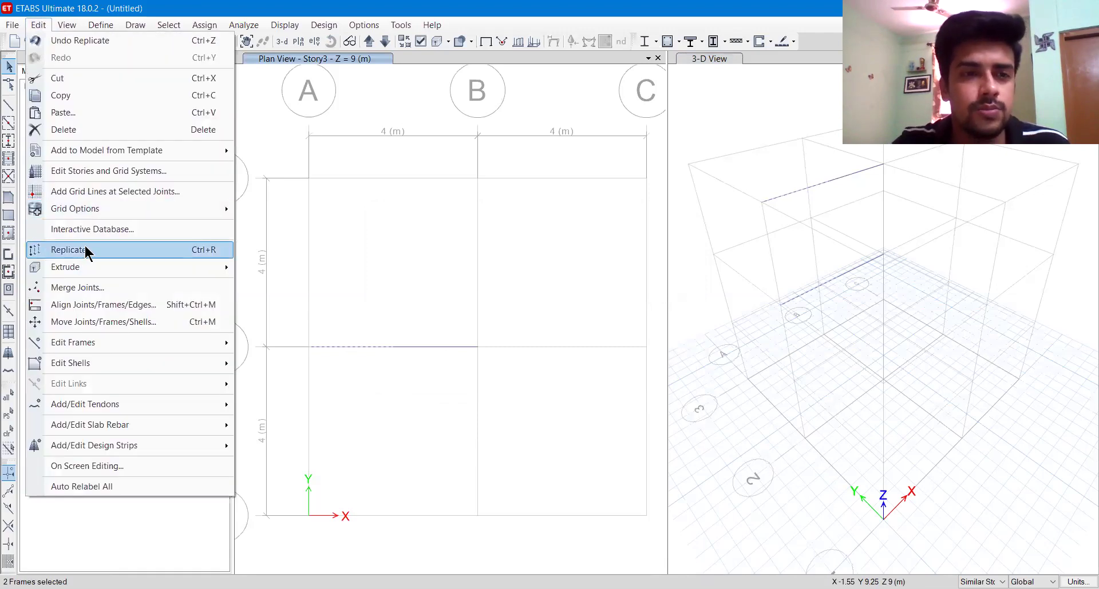
mouse_move(90, 269)
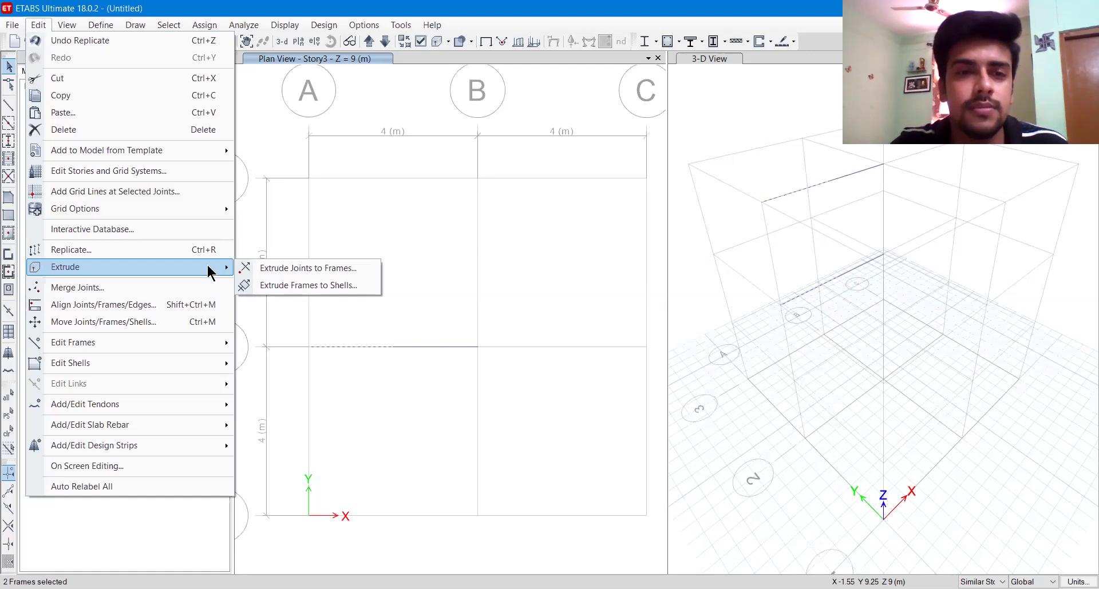
left_click(289, 286)
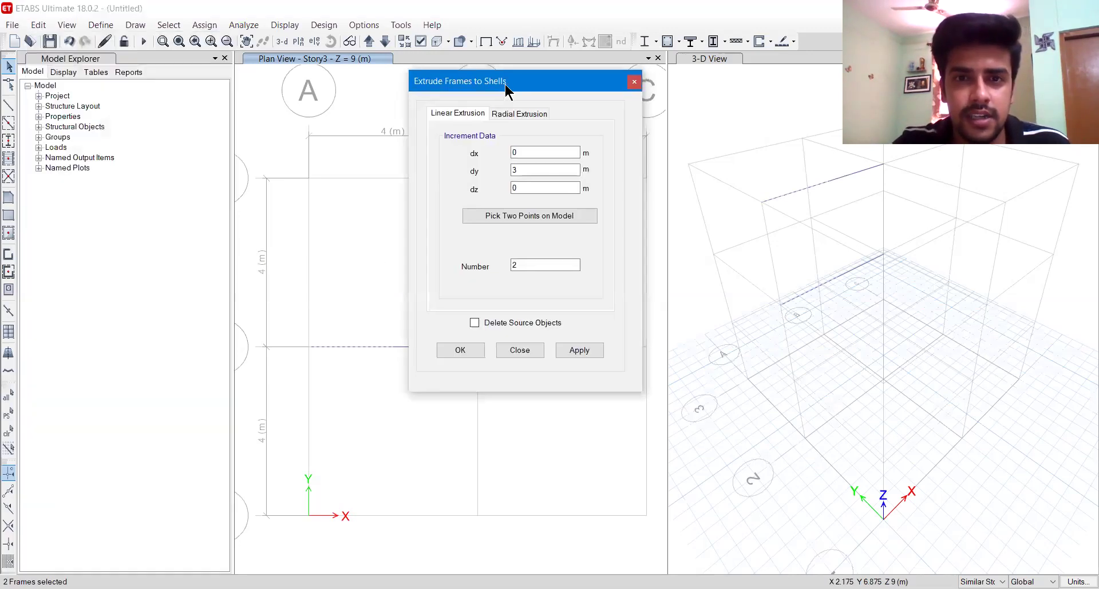
Choose radial extrusion and pick the beam's endpoint on grid B, at X 4 m and Y 4 m, as the rotation point
left_click_drag(469, 64, 693, 63)
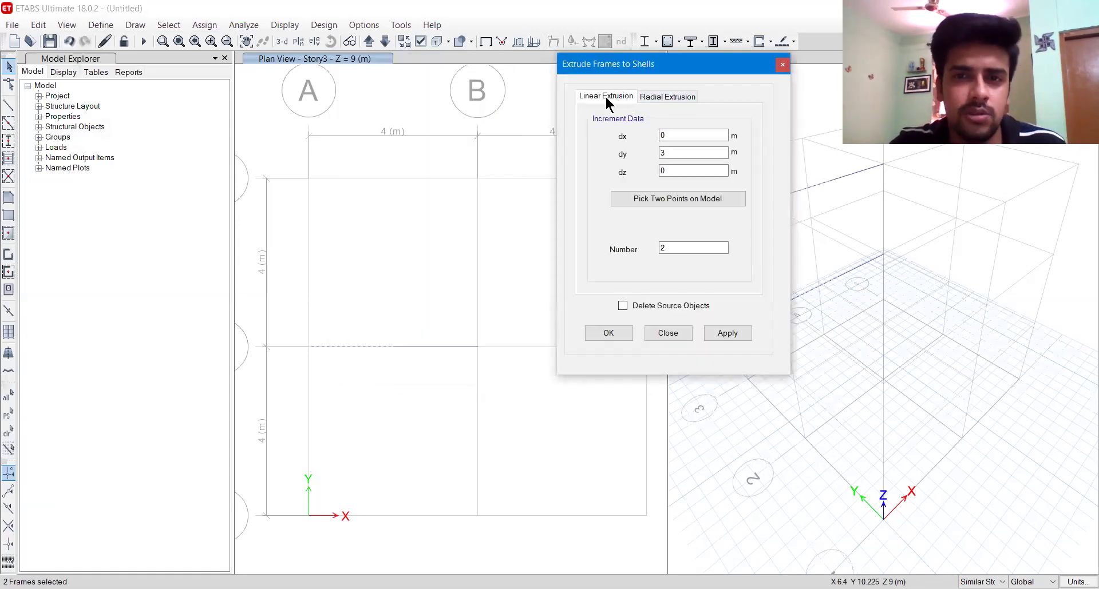
left_click(664, 97)
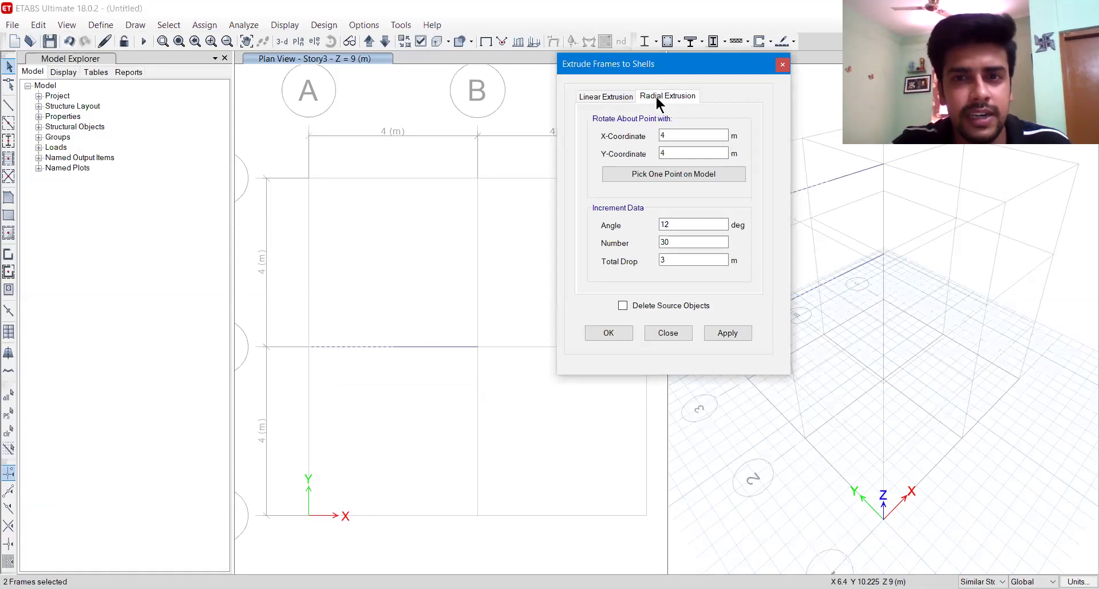
left_click_drag(665, 66, 730, 75)
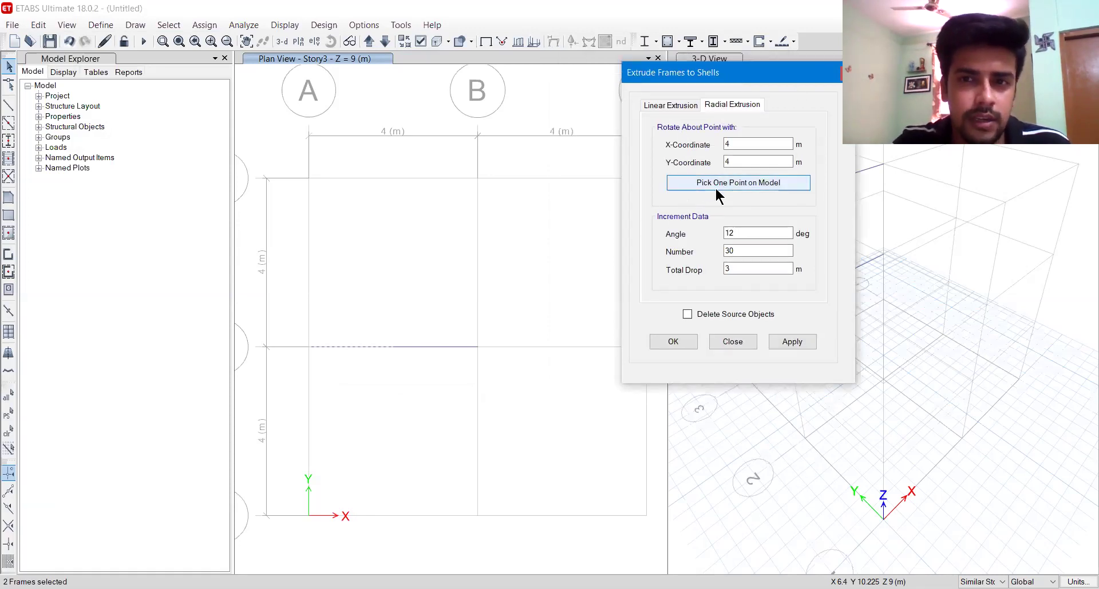
left_click(717, 186)
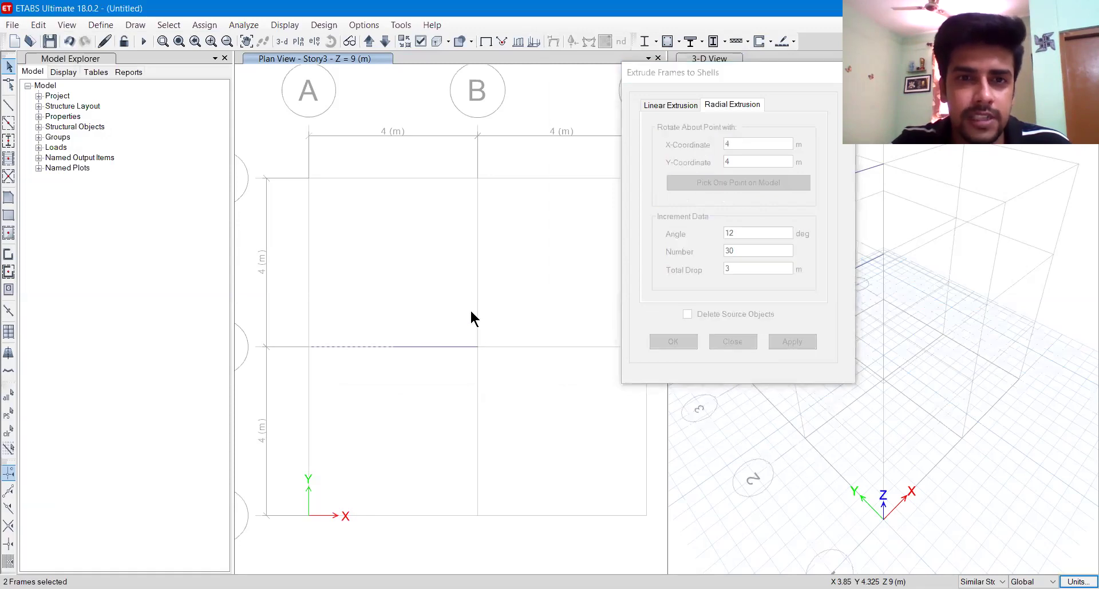
left_click(478, 347)
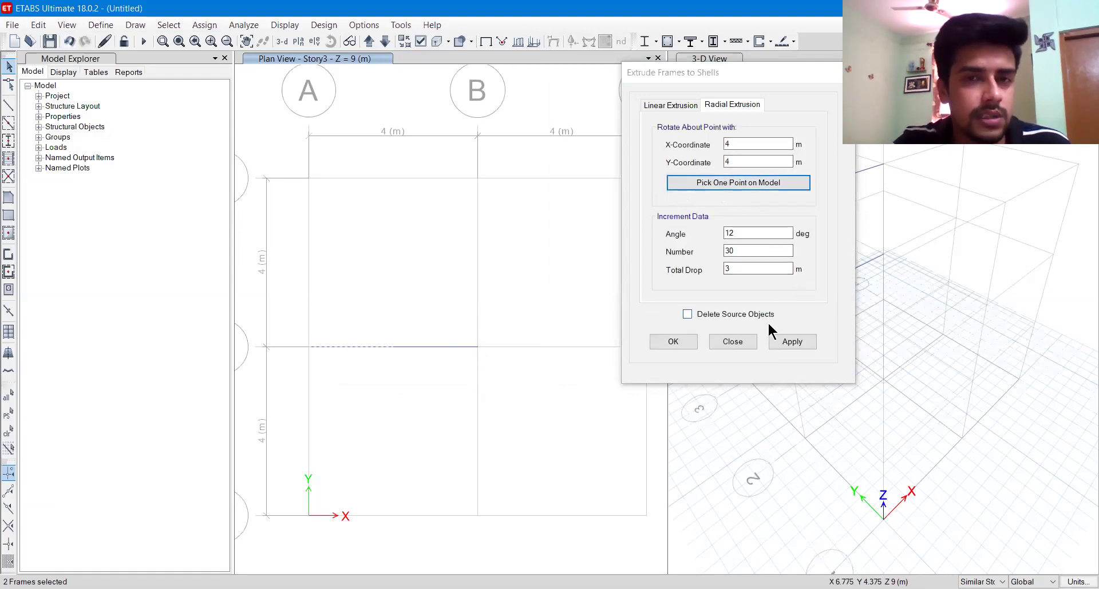
Extrude the selected frames radially into shells with an angle of 360/30 degrees, 30 increments and a 3 m total drop
left_click(692, 248)
key("Tab")
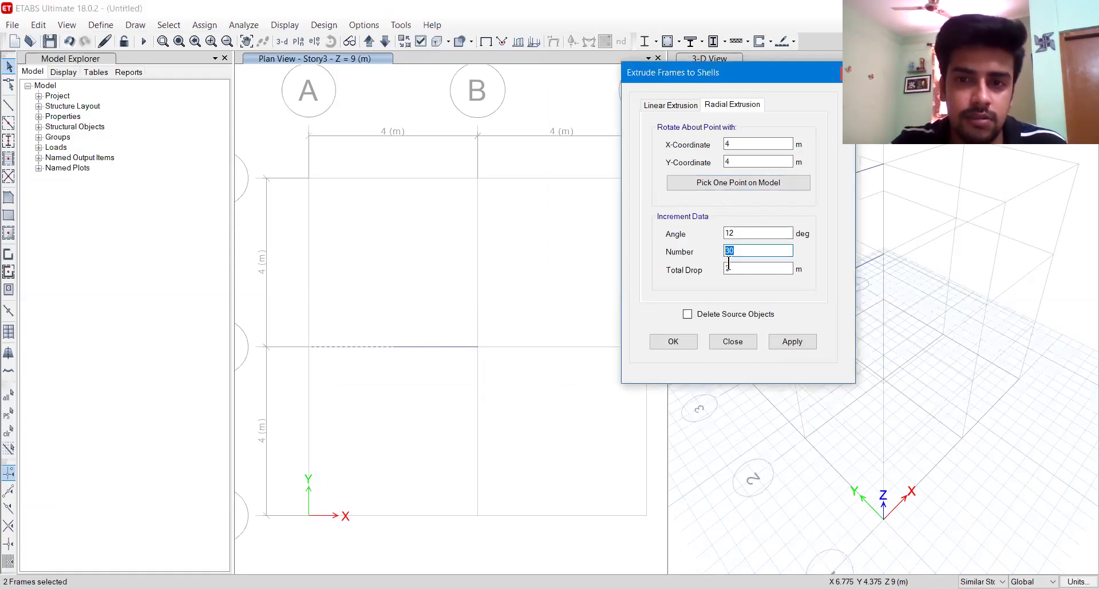
key("Tab")
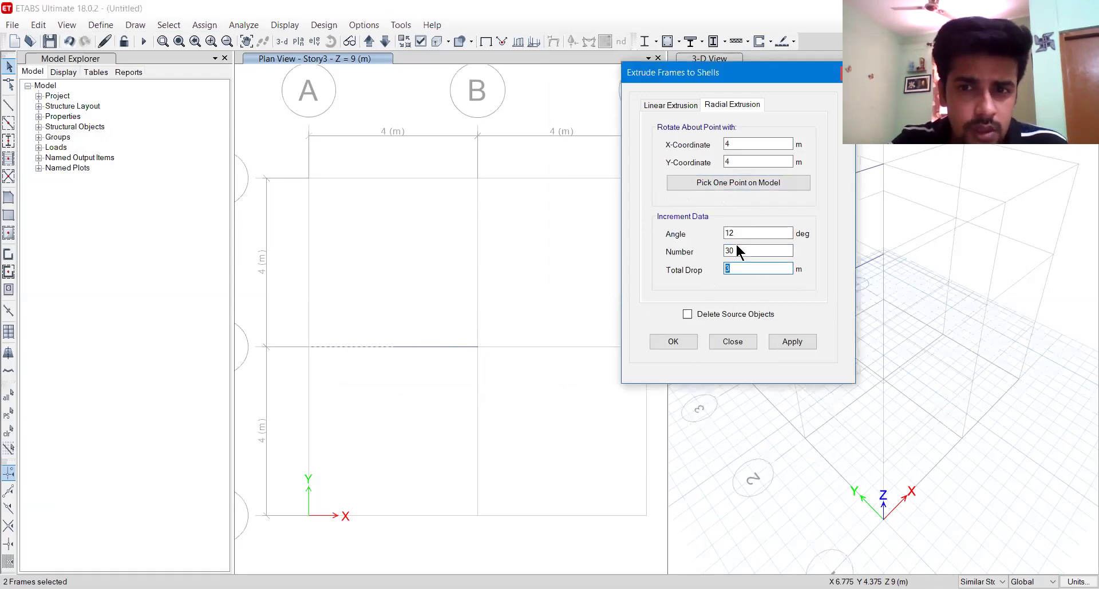
left_click_drag(734, 233, 701, 237)
type("360/")
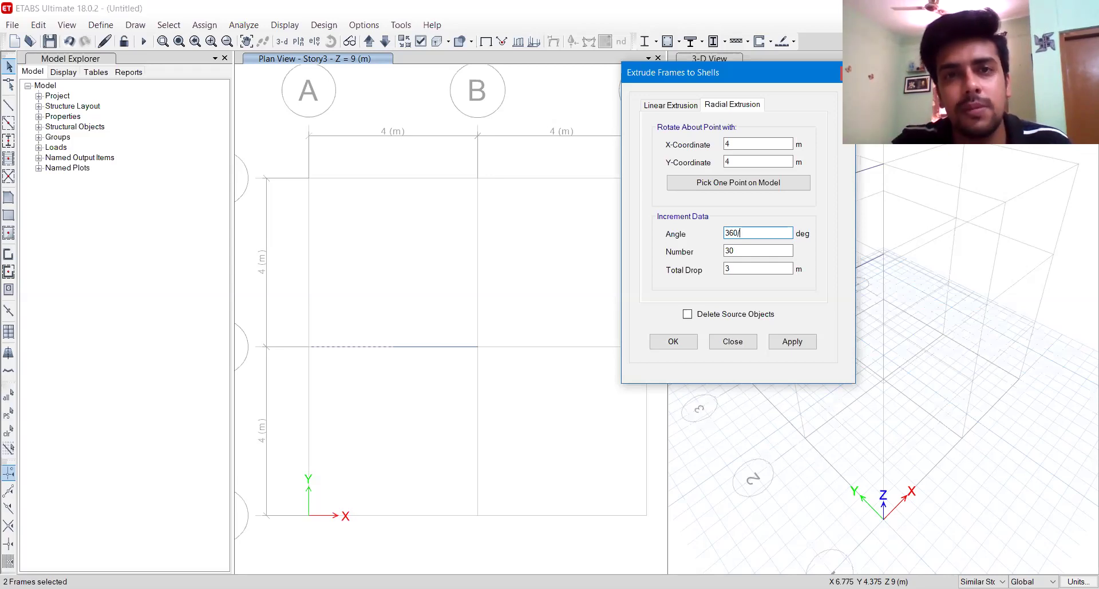
type("30")
key("Tab")
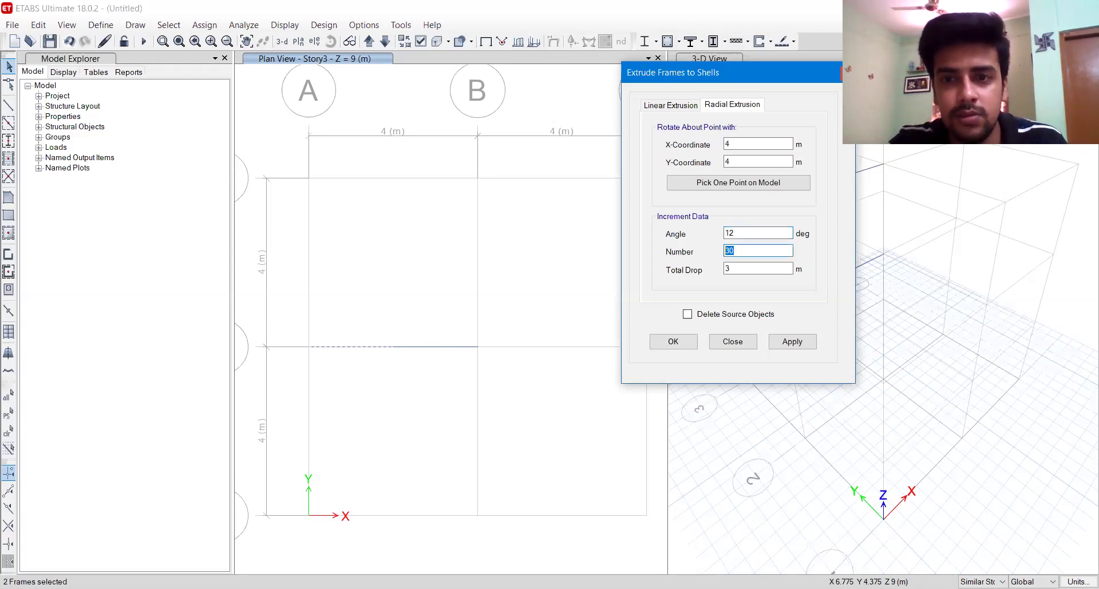
type("30")
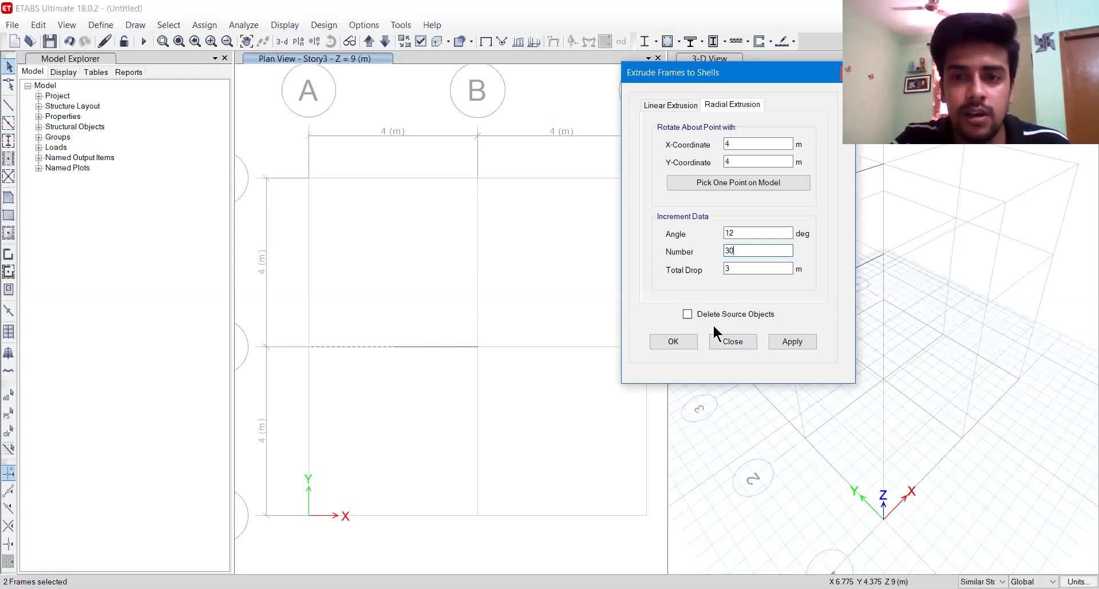
key("Tab")
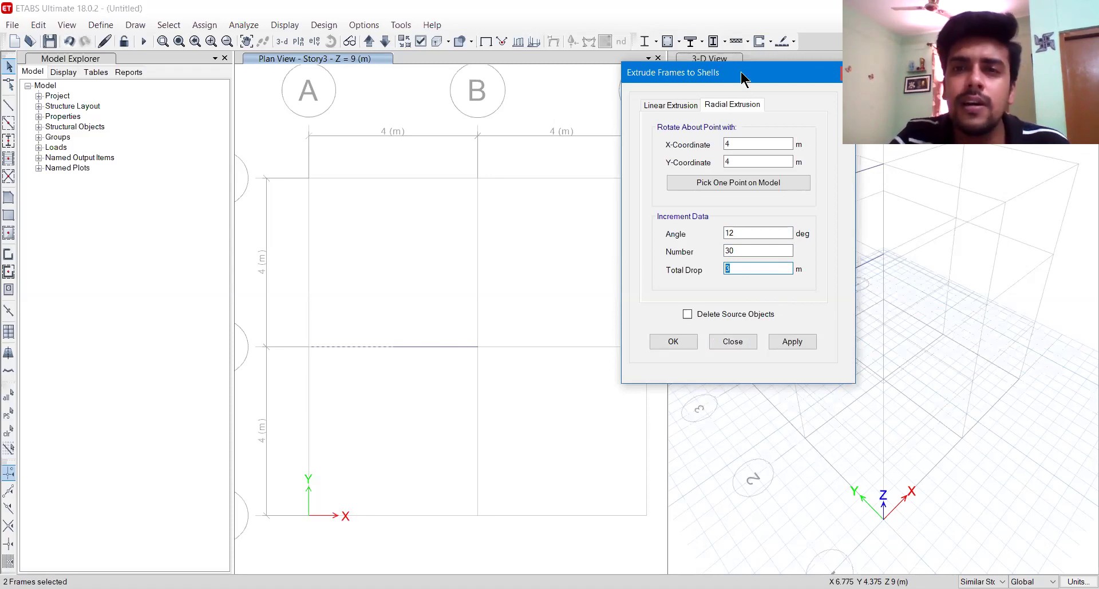
left_click_drag(742, 72, 651, 80)
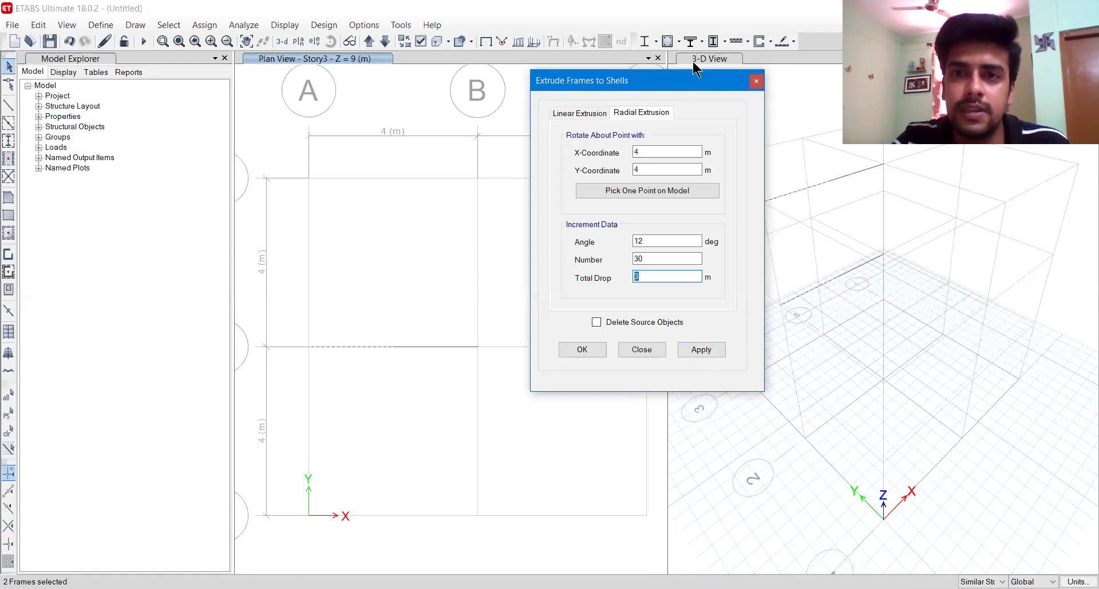
left_click(530, 341)
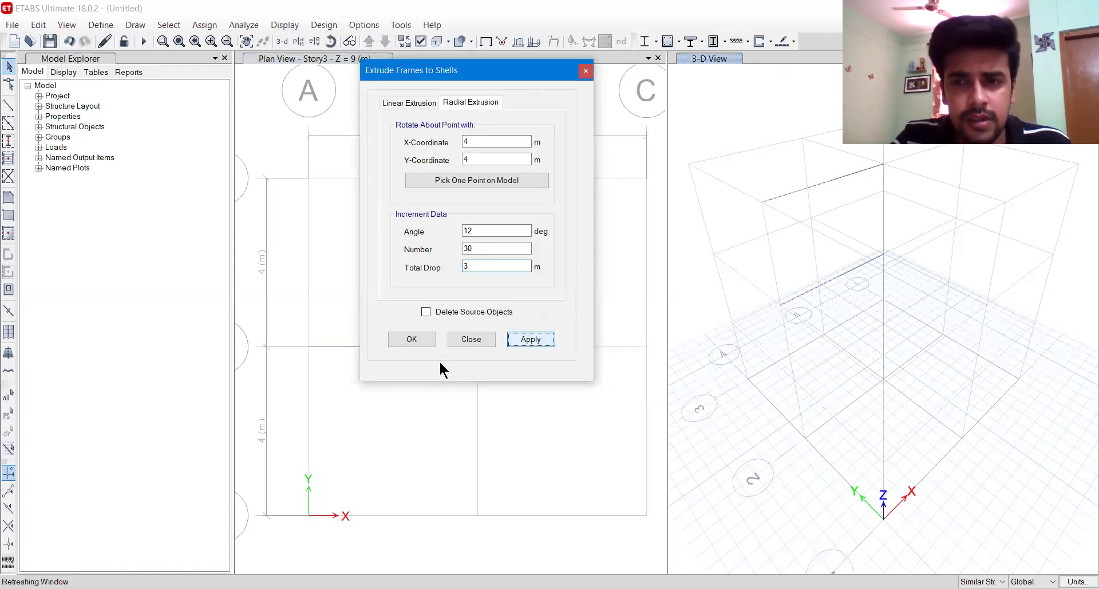
left_click(416, 339)
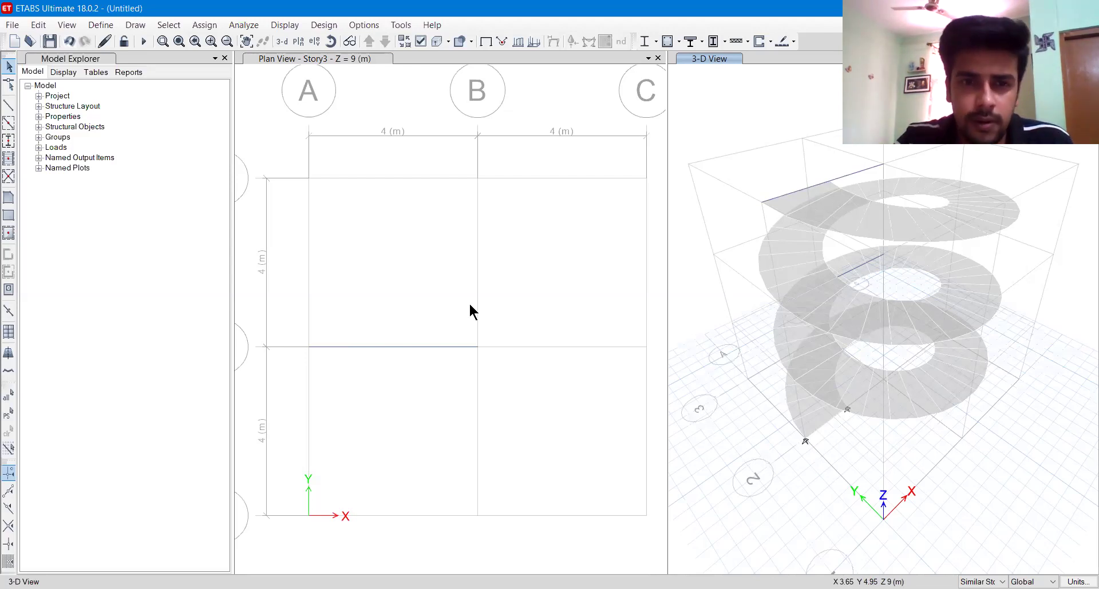
In the Story3 plan, select the joints at the beam's grid A end and at its midpoint across similar stories
left_click(267, 60)
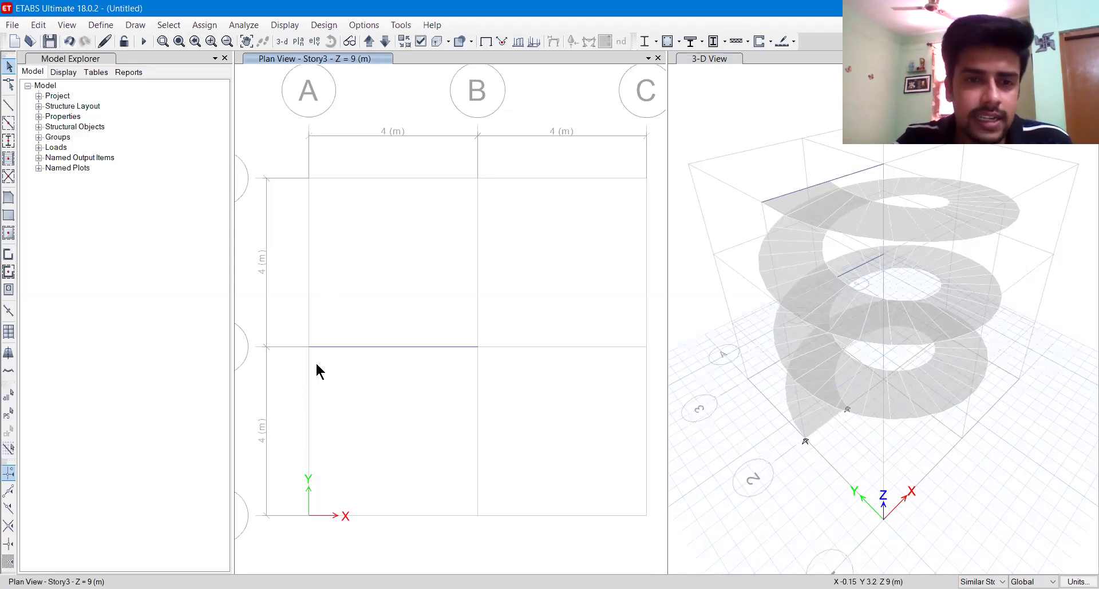
left_click(308, 347)
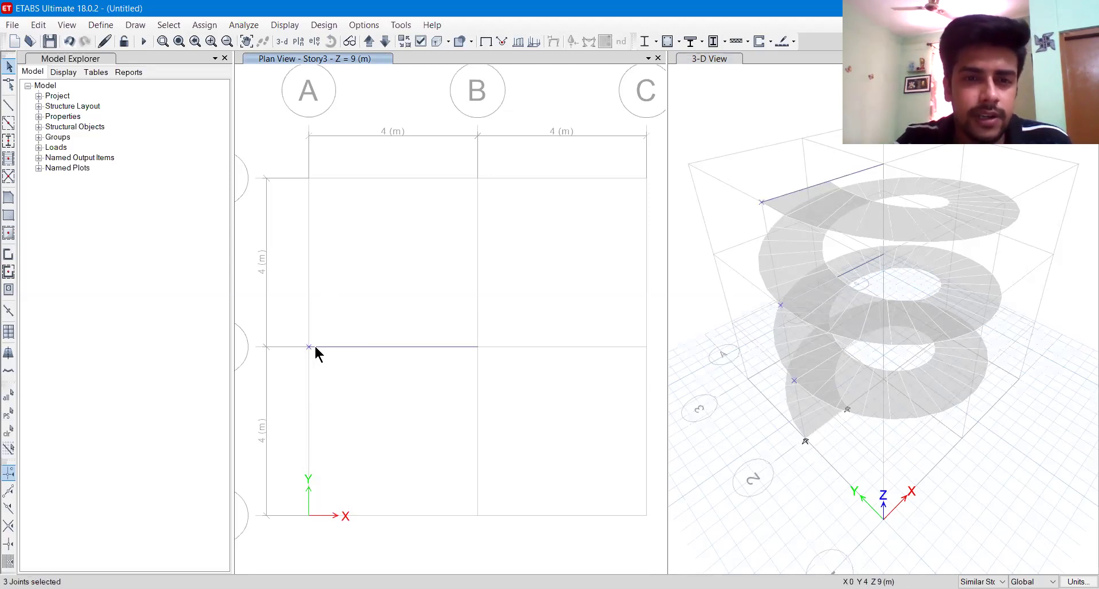
left_click(393, 347)
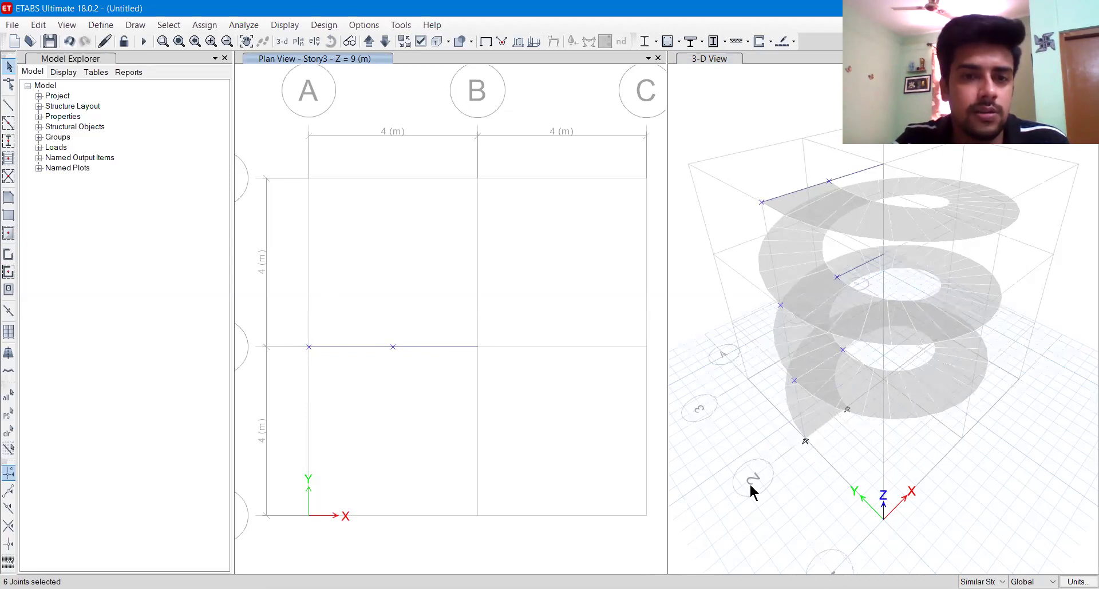
Extrude the selected joints radially to frames about X 4 m, Y 4 m, using 12 degrees, 30 increments and a 3 m total drop
left_click(43, 30)
mouse_move(126, 269)
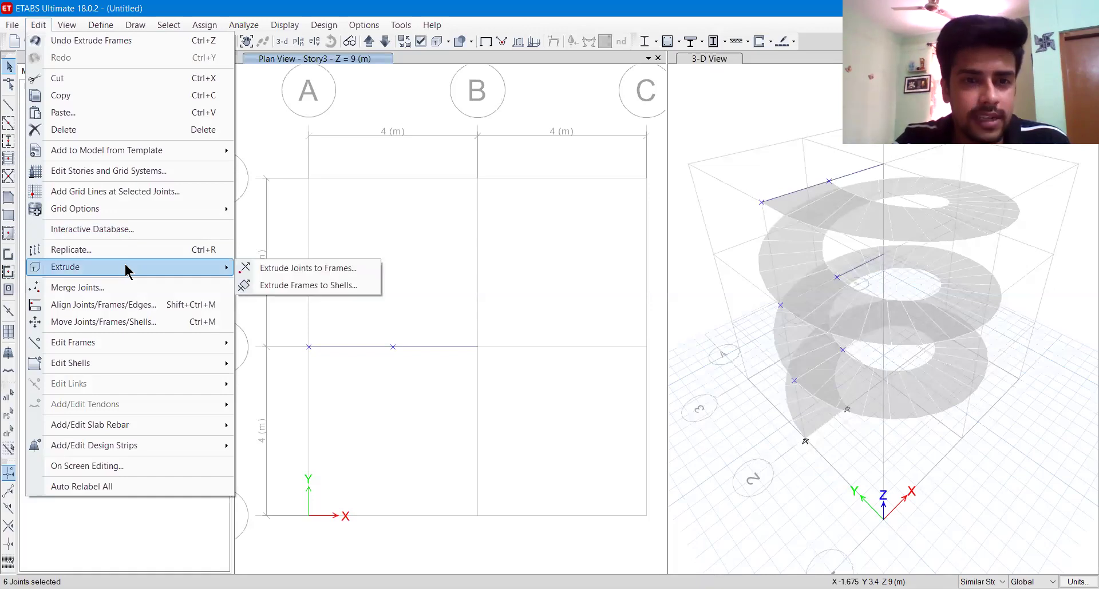
left_click(274, 268)
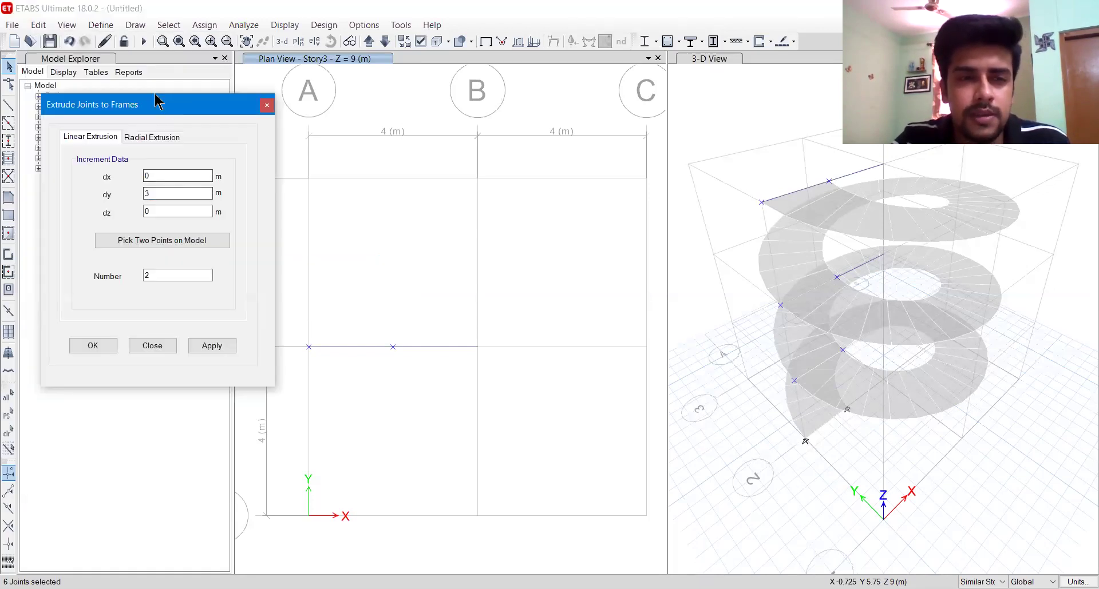
left_click_drag(157, 103, 145, 96)
left_click(140, 133)
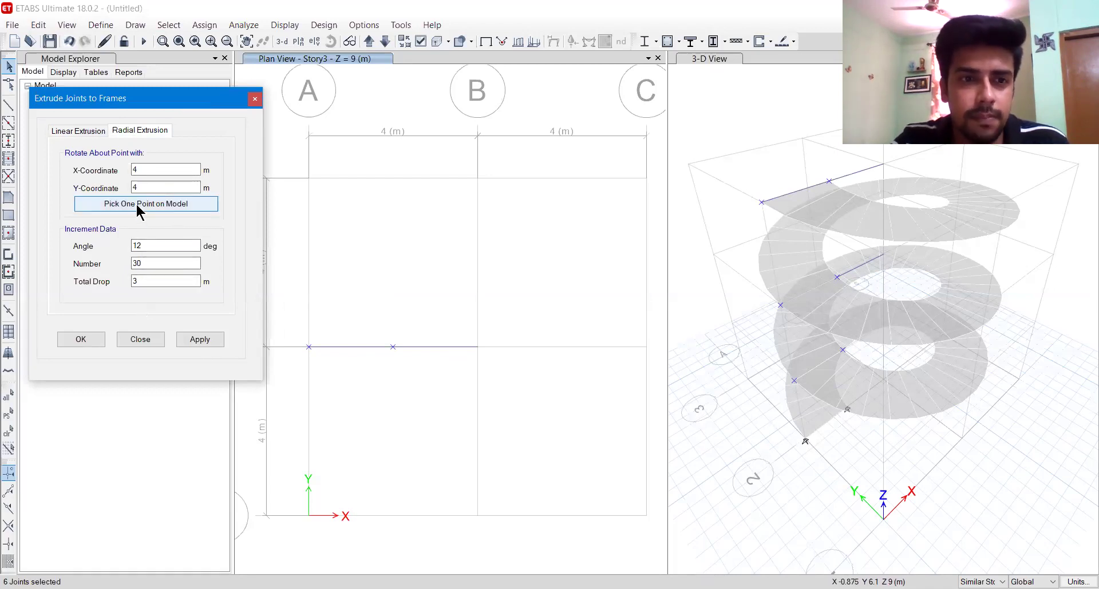
double_click(148, 246)
double_click(148, 263)
double_click(145, 280)
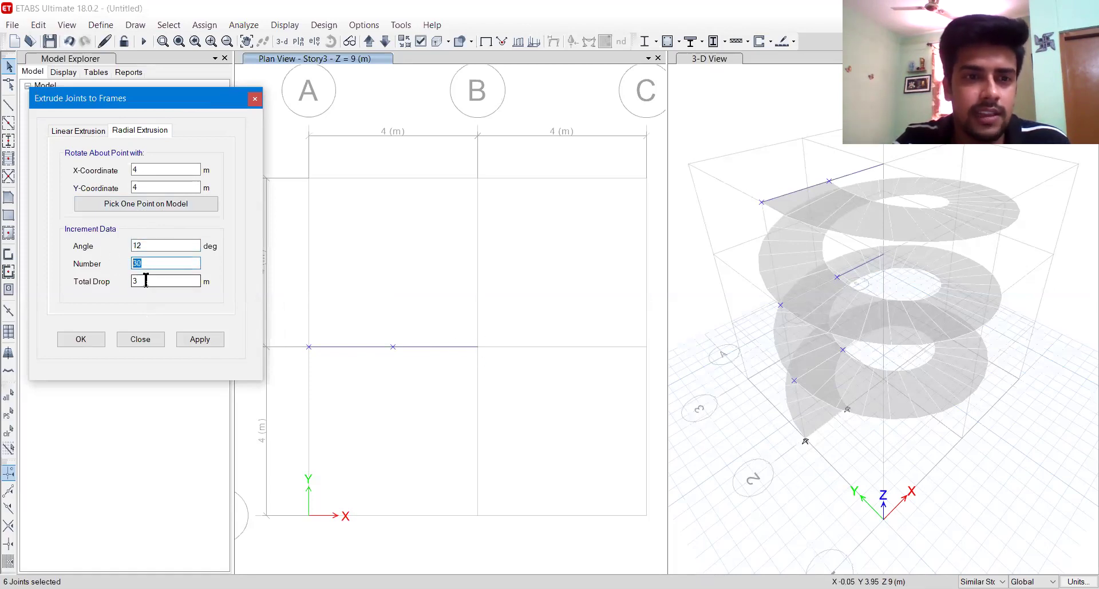
left_click(208, 341)
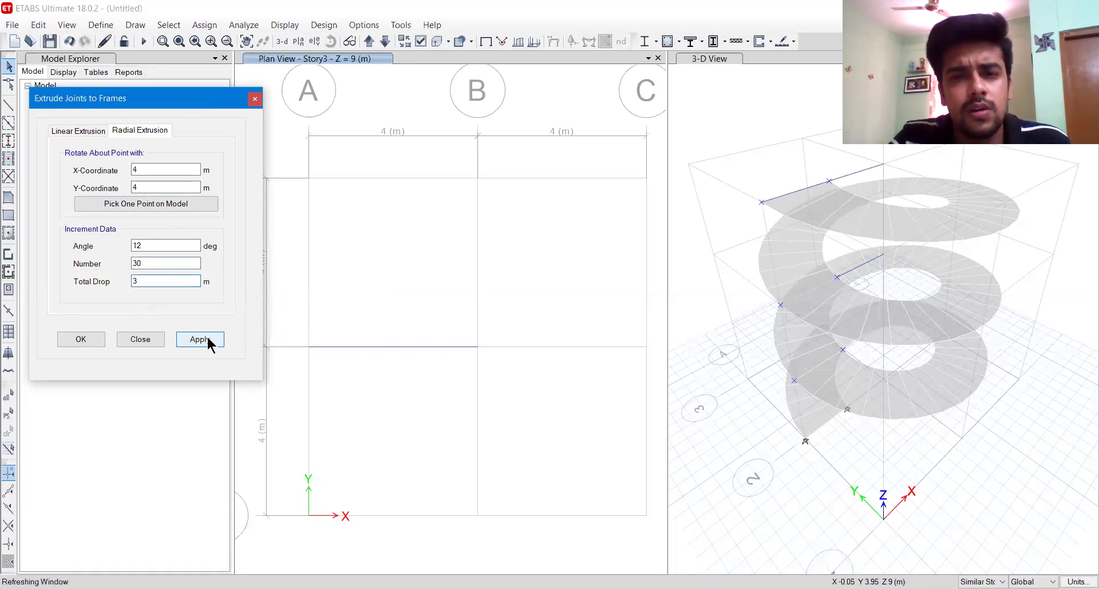
Close the joint extrusion dialog and inspect the spiral ramp in 3-D with extruded frame and shell shapes displayed
left_click(94, 342)
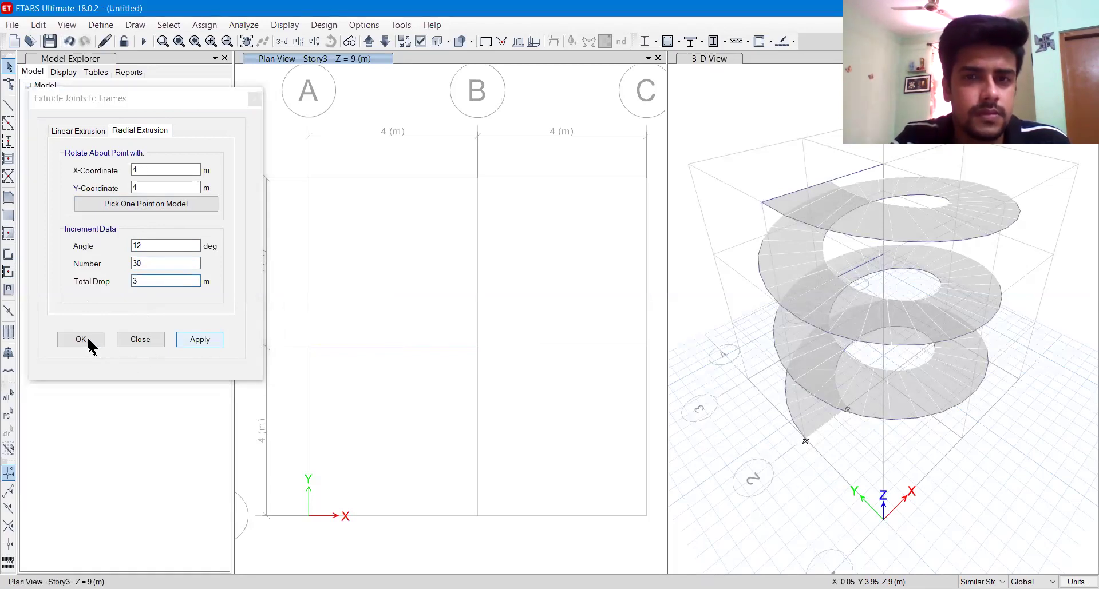
left_click(88, 343)
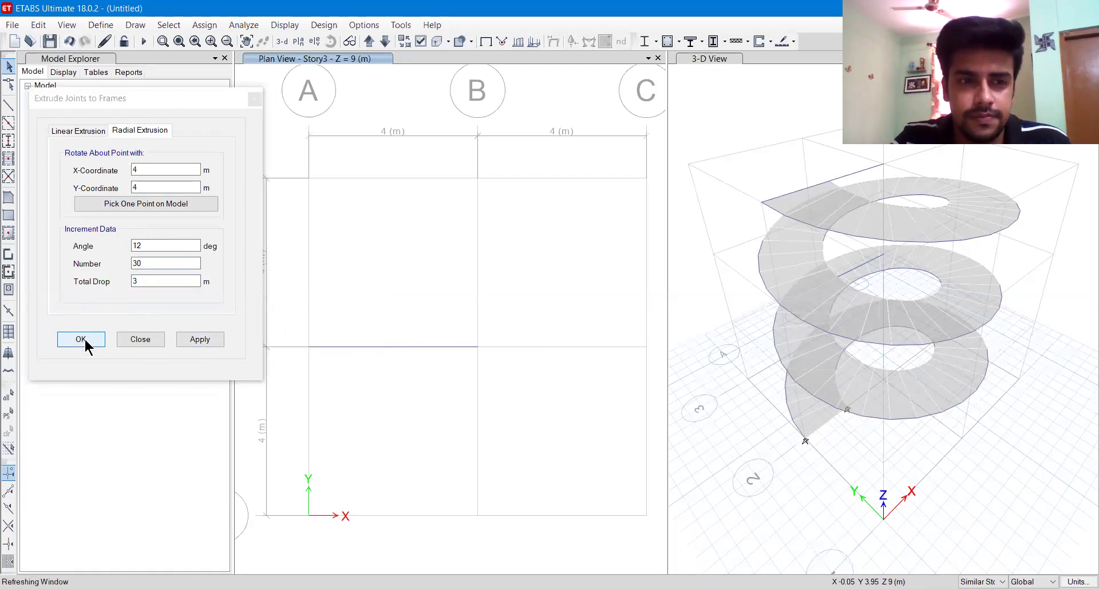
left_click(717, 64)
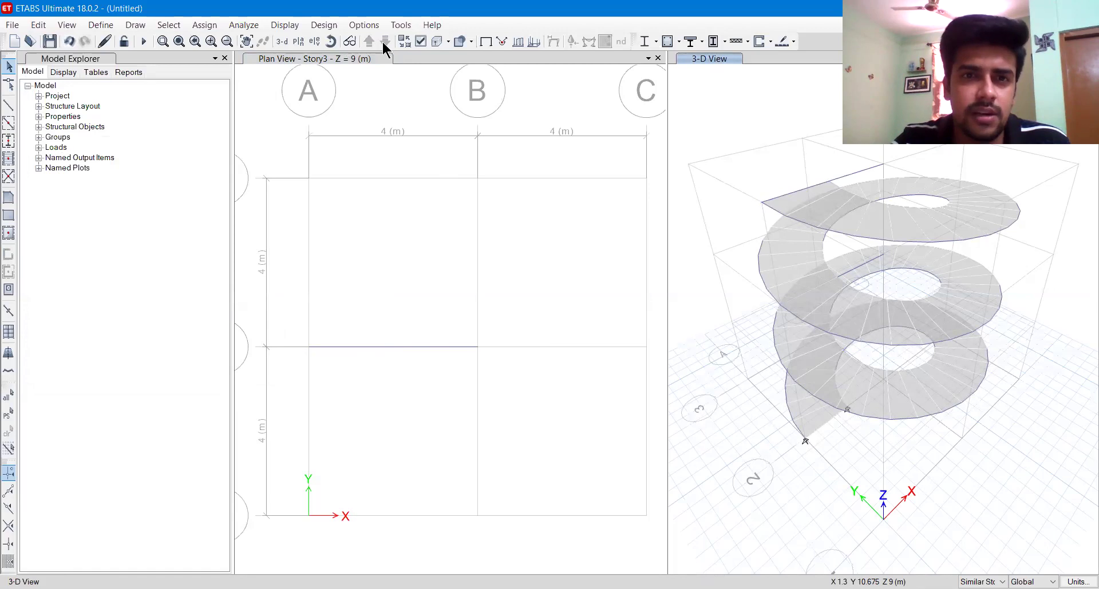
left_click(439, 43)
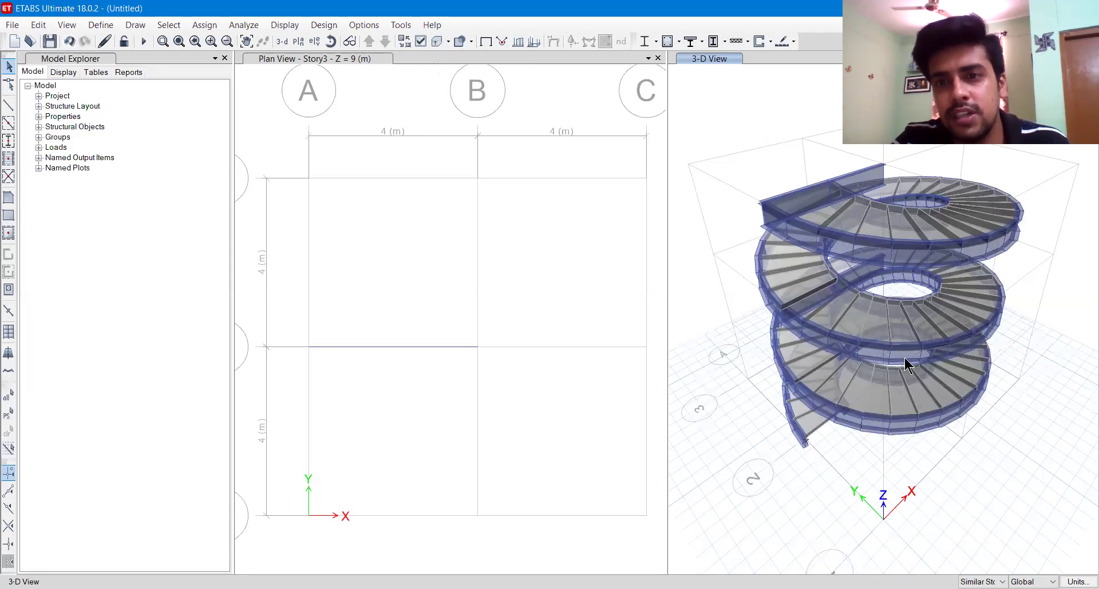
middle_click_drag(880, 352, 1011, 409, "shift")
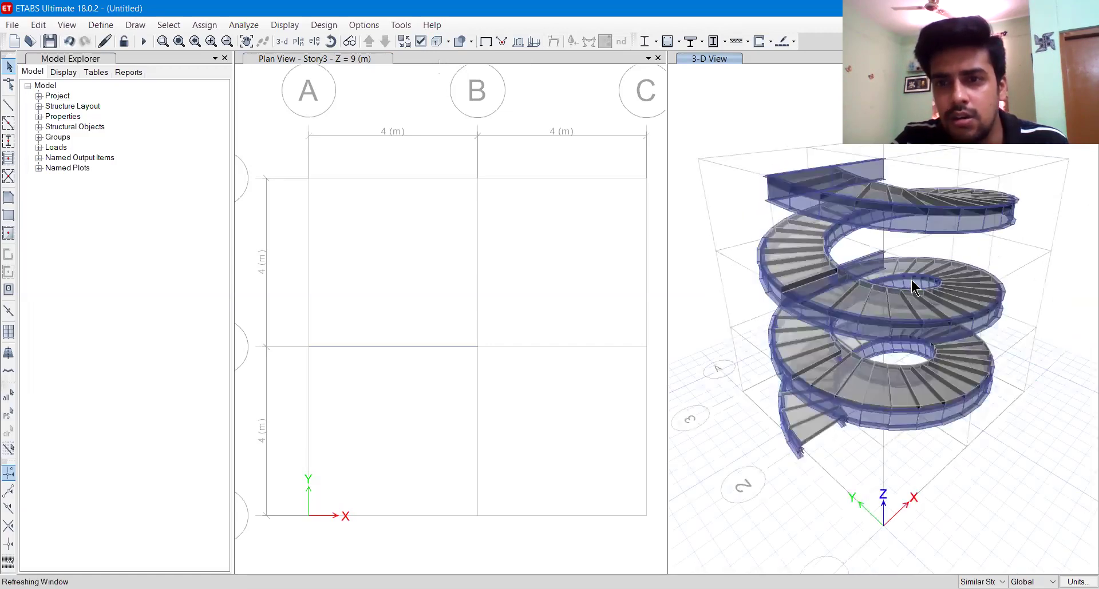
scroll(911, 280, "up", 3)
scroll(928, 355, "down", 3)
mouse_move(902, 418)
middle_mouse_down("shift")
mouse_move(932, 414)
mouse_move(894, 414)
mouse_move(891, 434)
middle_mouse_up("shift")
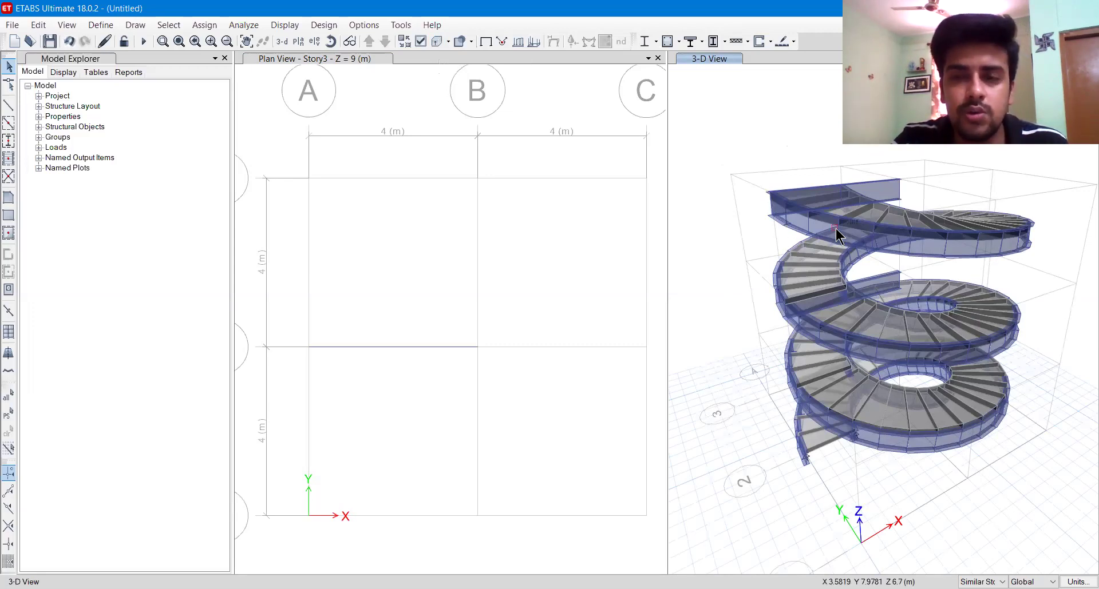
Examine the section assignments of the top Story3 beam portion that ends at grid B
scroll(881, 207, "up", 5)
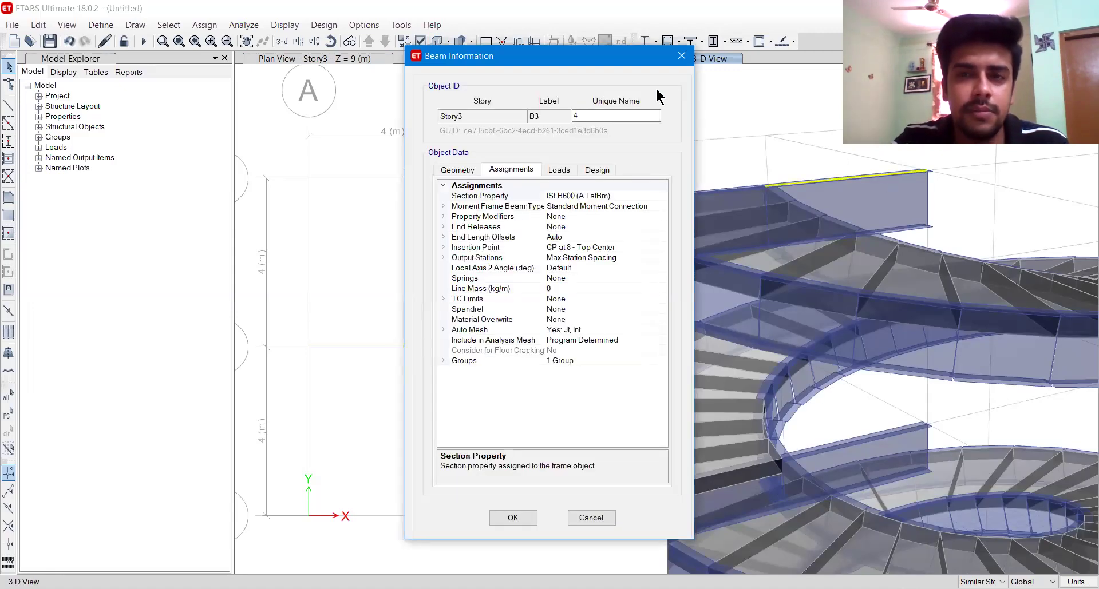
left_click(684, 55)
scroll(799, 335, "down", 6)
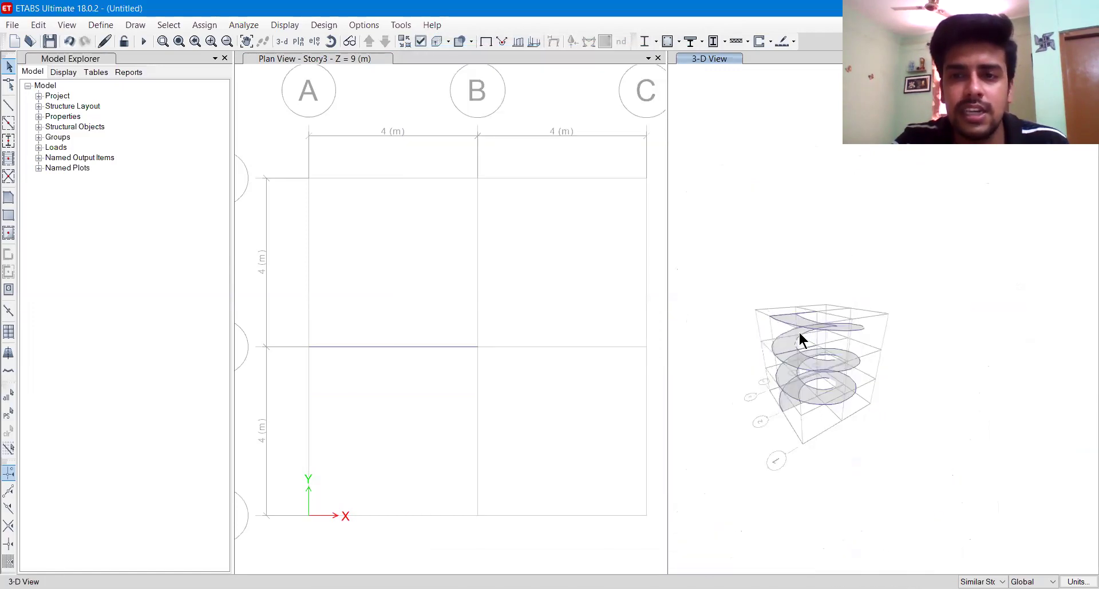
scroll(795, 337, "up", 3)
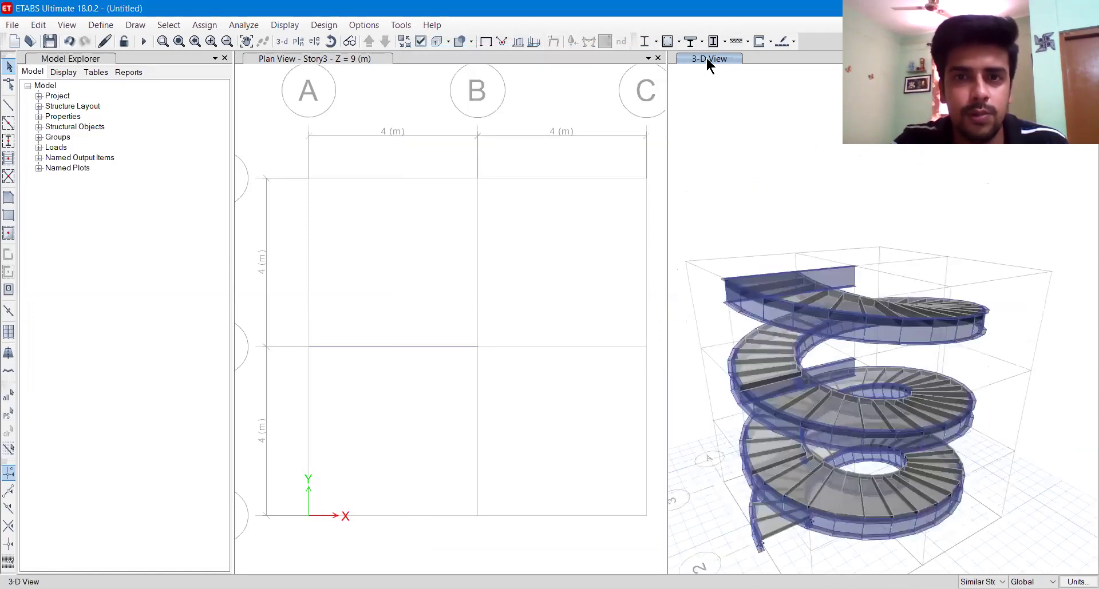
Undo the radial joint extrusion and turn off the extruded shape display in the 3-D view
key("ctrl+z")
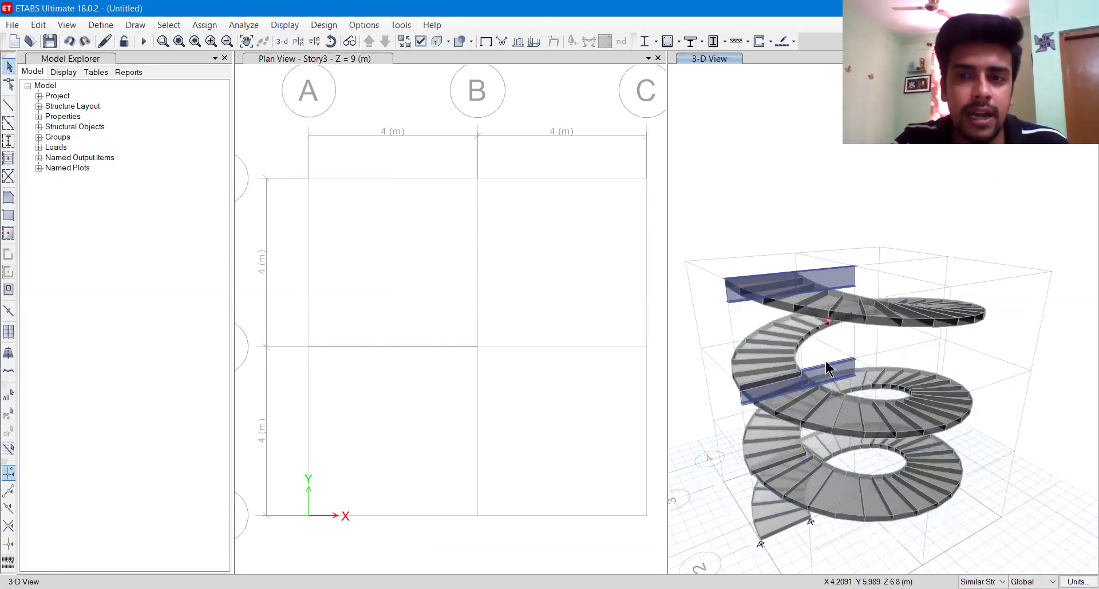
left_click(437, 42)
Check which section property is assigned to the inner half of the Story3 beam
left_click(835, 275)
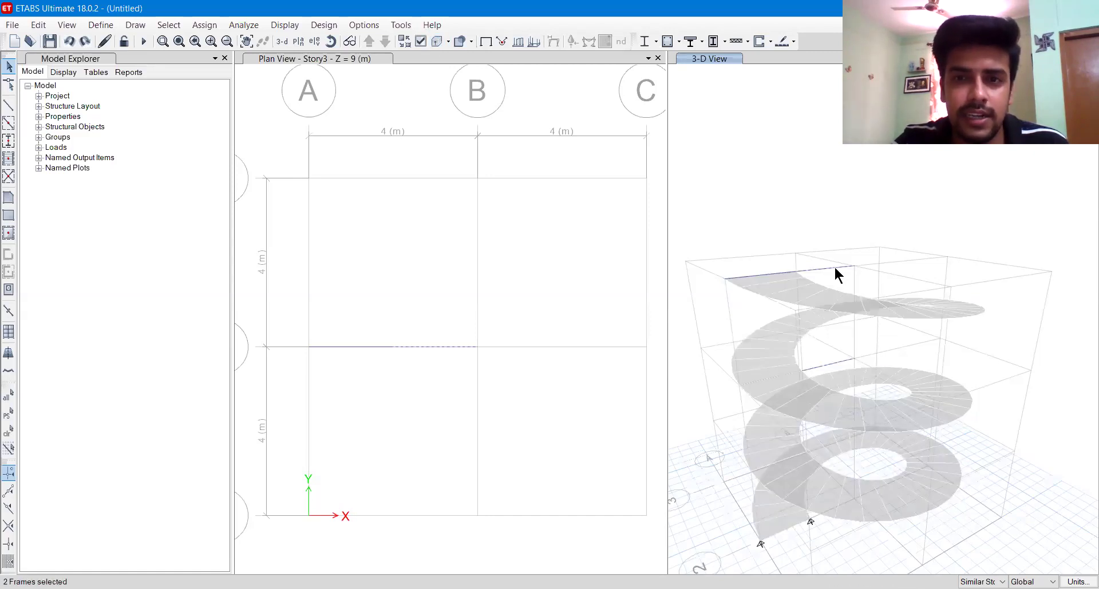
right_click(835, 275)
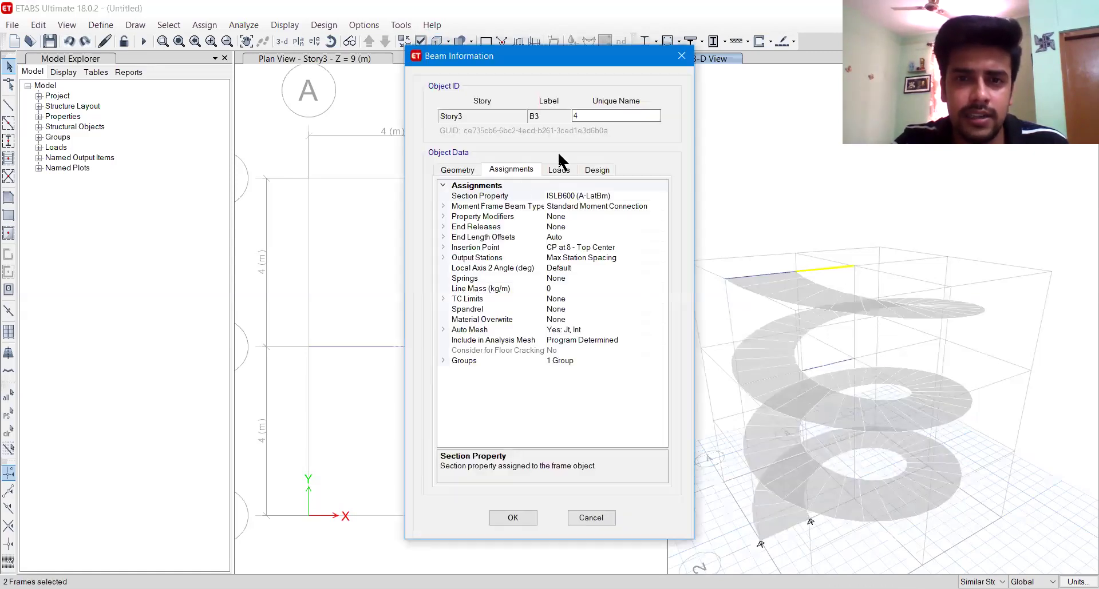
left_click(681, 56)
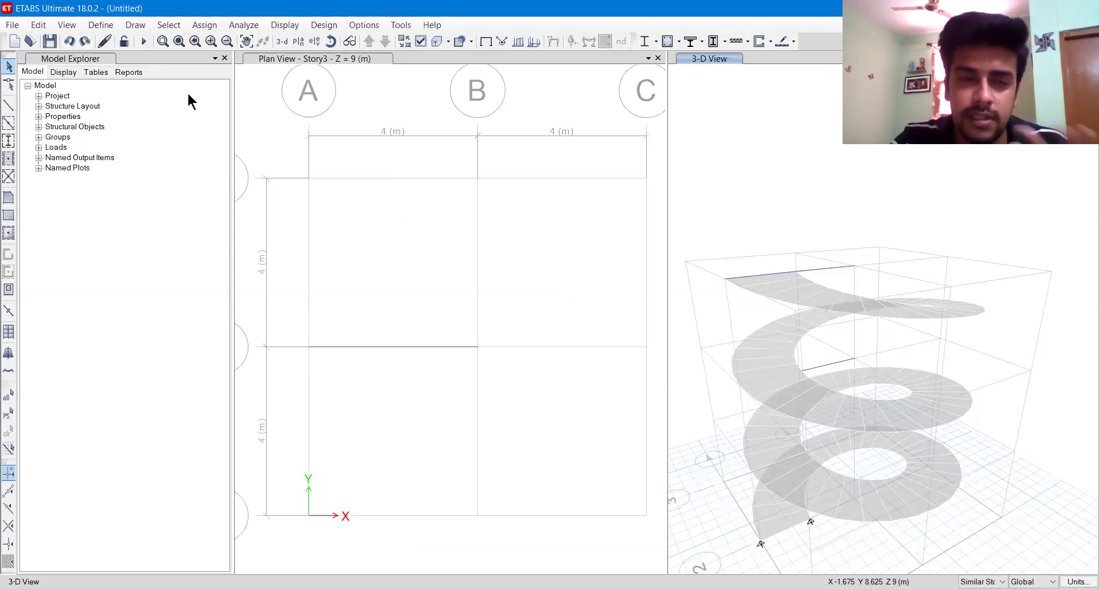
Select all frames in the model that use the ISLB600 section property
left_click(169, 25)
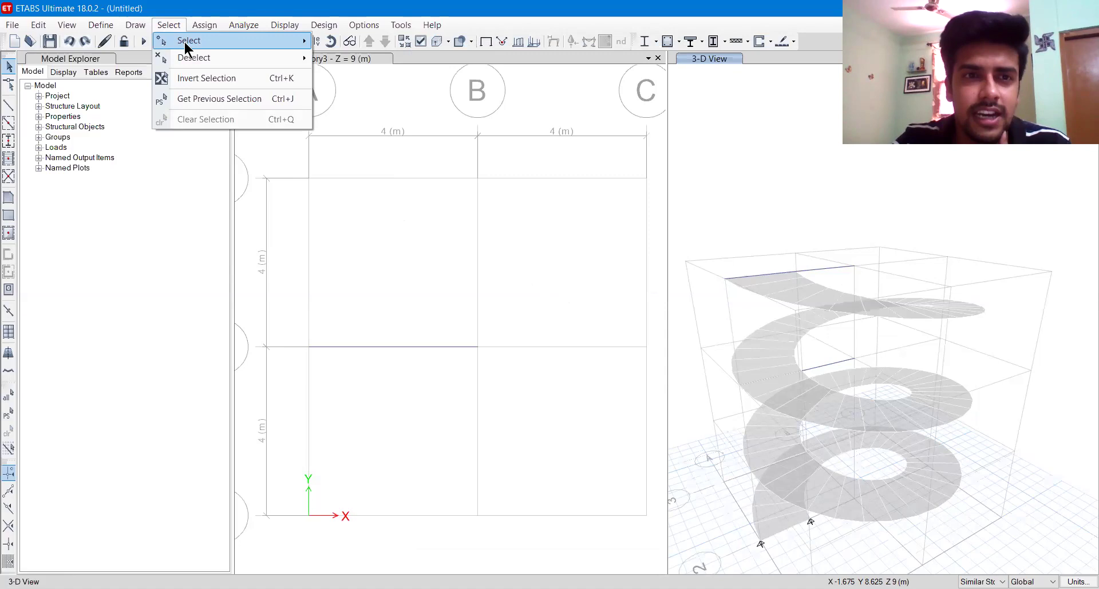
mouse_move(166, 41)
mouse_move(367, 158)
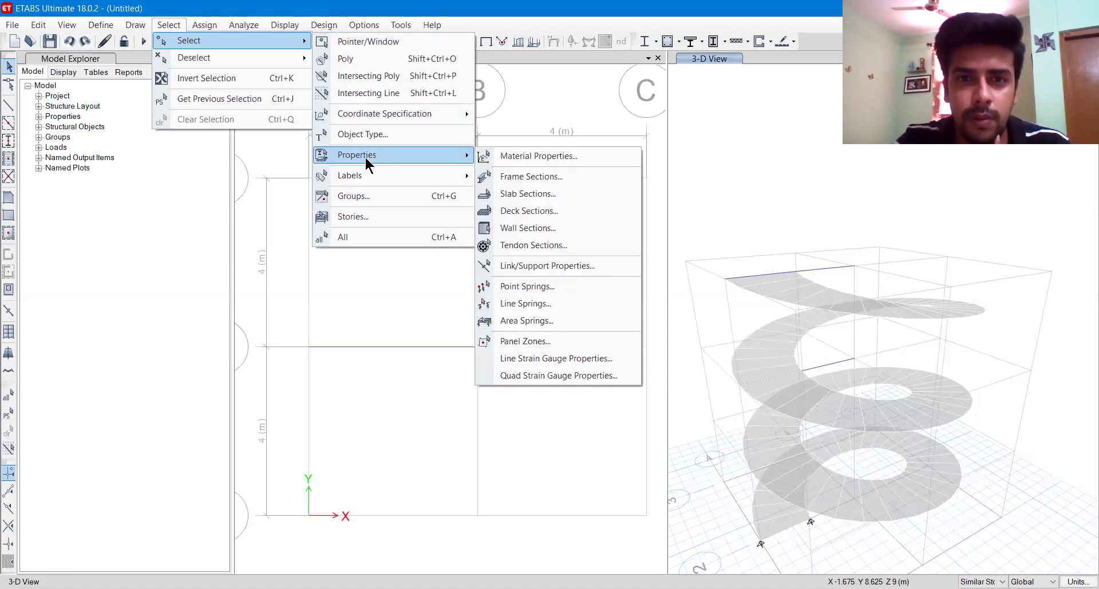
left_click(518, 178)
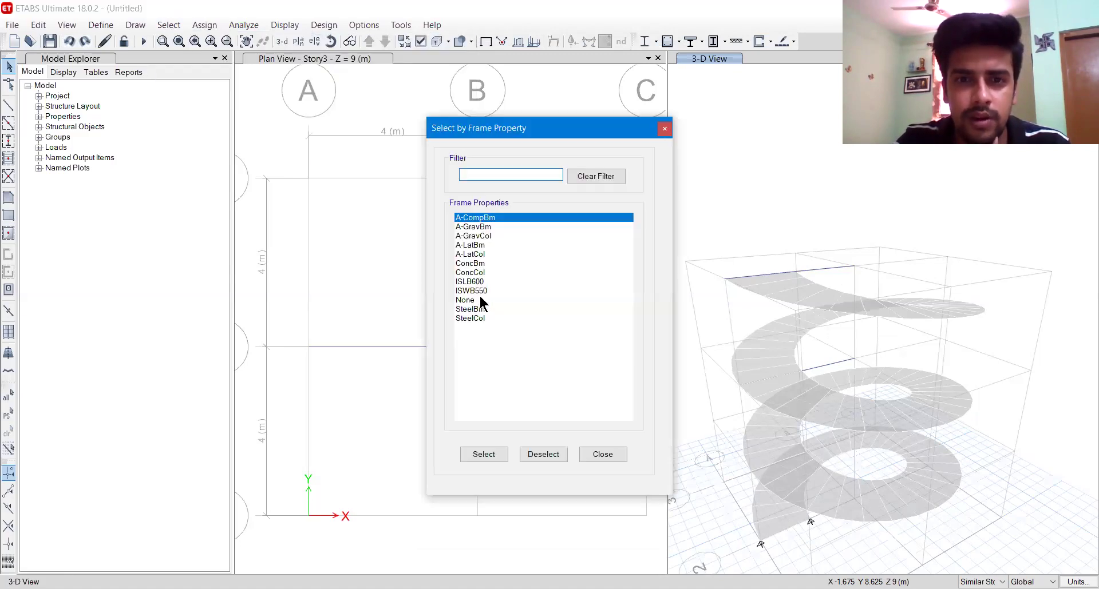
left_click(479, 281)
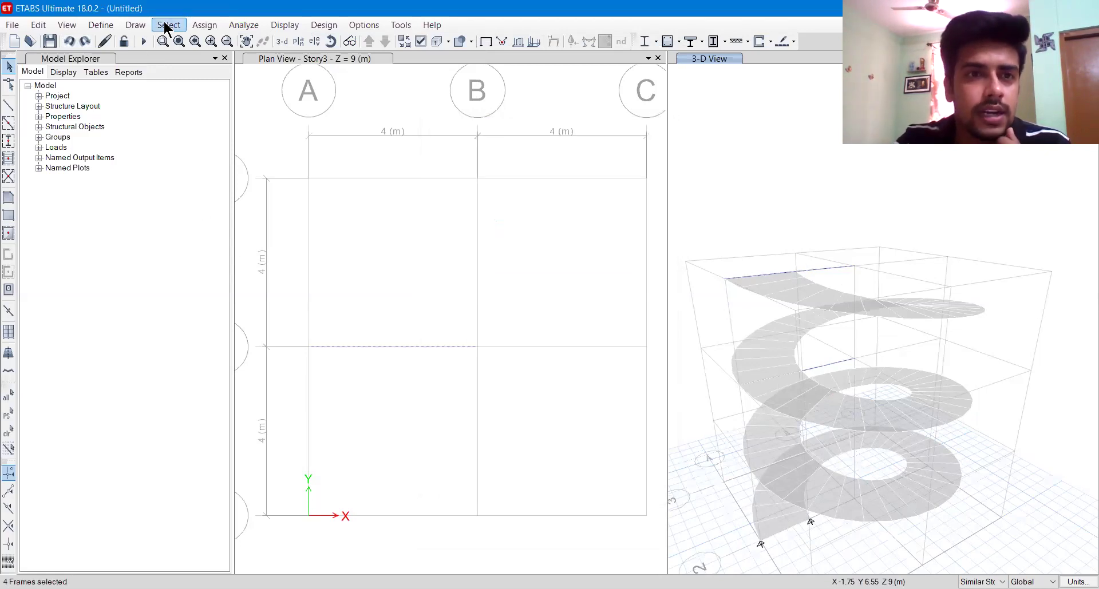
Assign the ConcBm section property to the selected frames
left_click(201, 25)
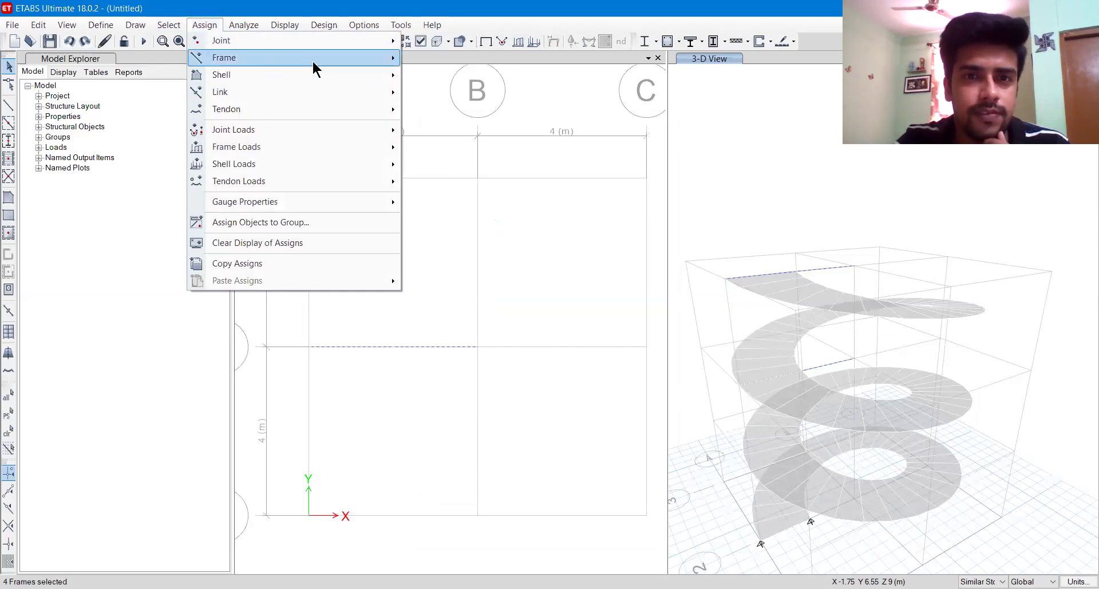
mouse_move(314, 63)
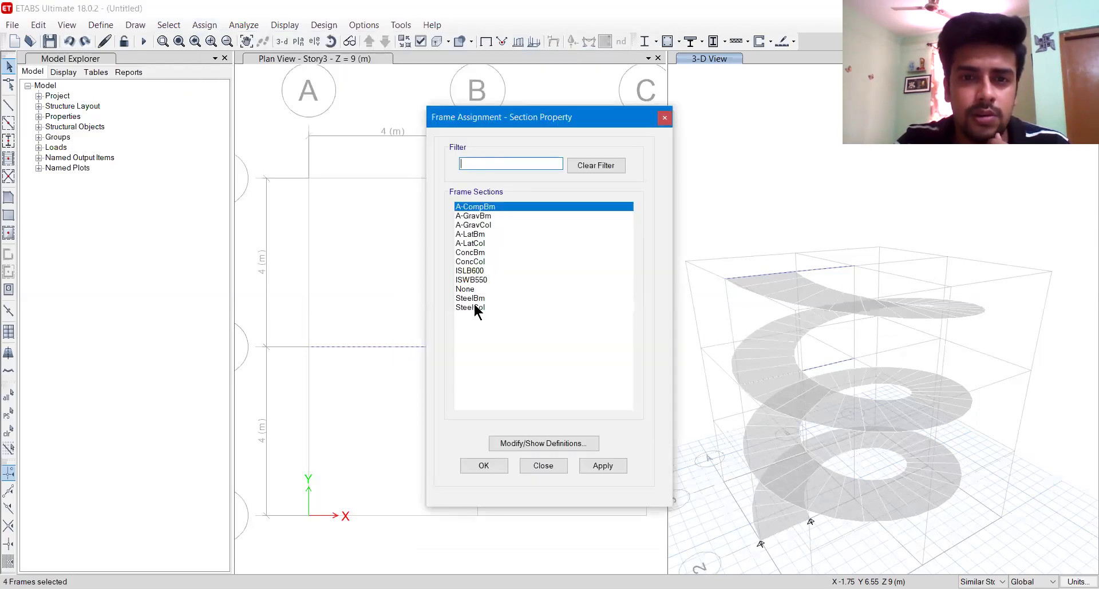
left_click(470, 253)
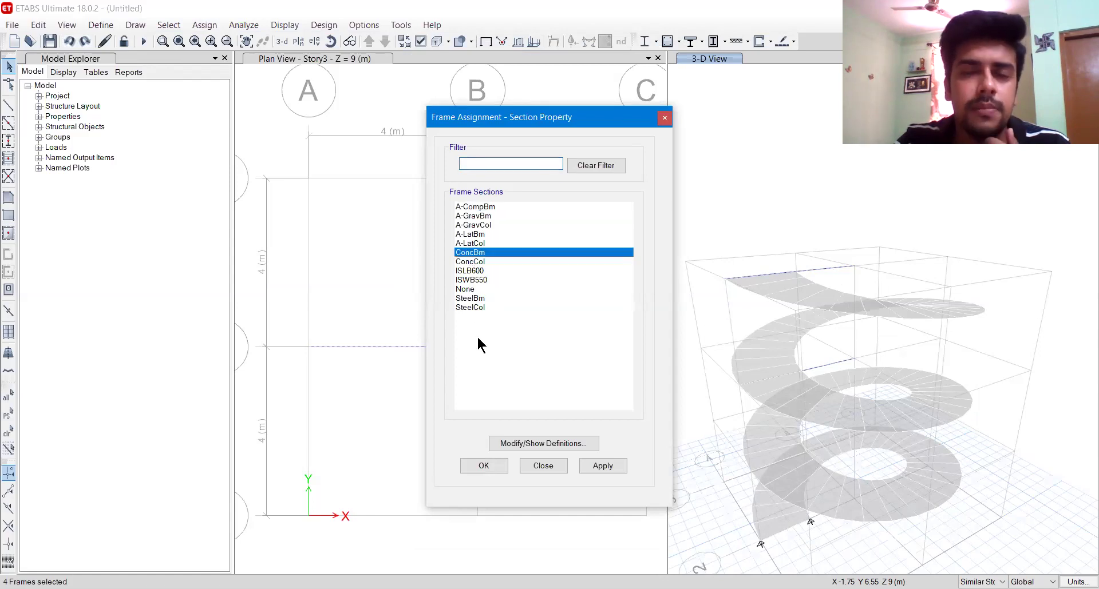
left_click(603, 466)
left_click(483, 466)
Set ConcBm as the section property for drawing beams, and leave the drawing command
left_click(8, 105)
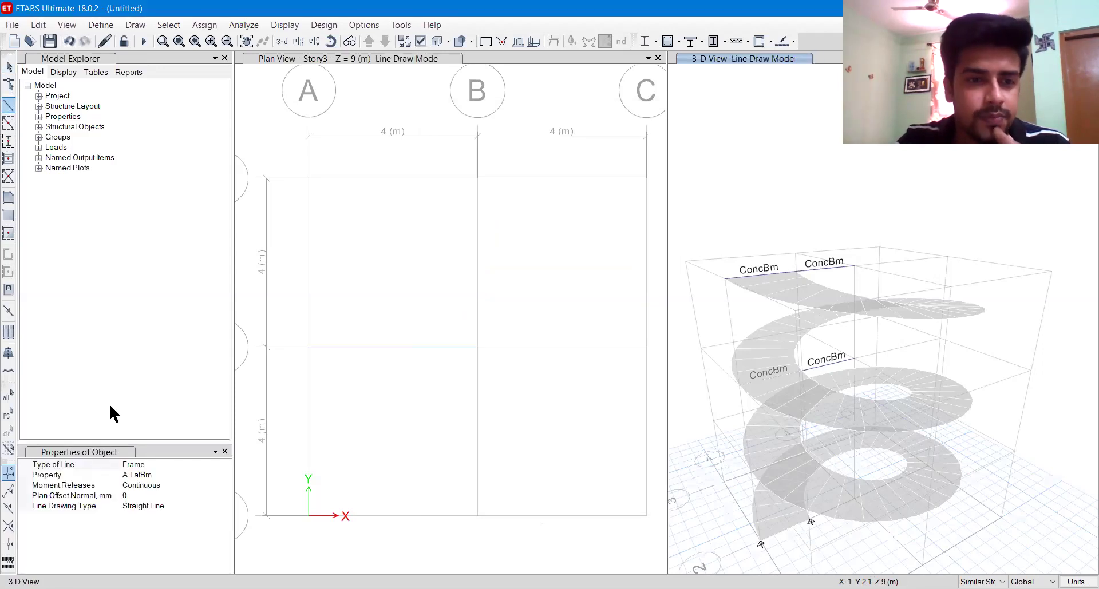
left_click(225, 474)
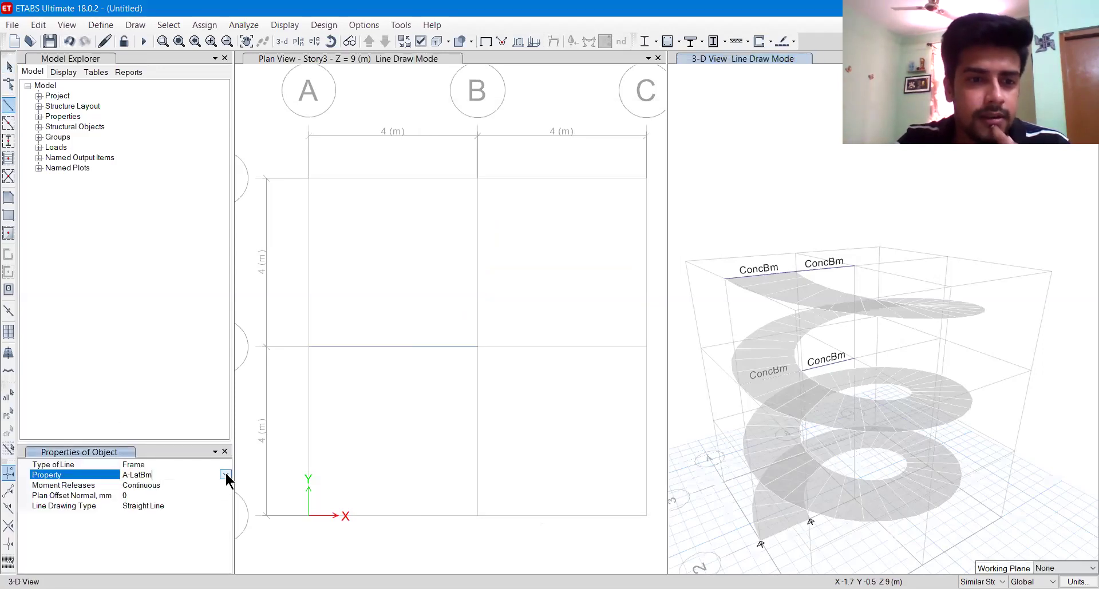
left_click(163, 529)
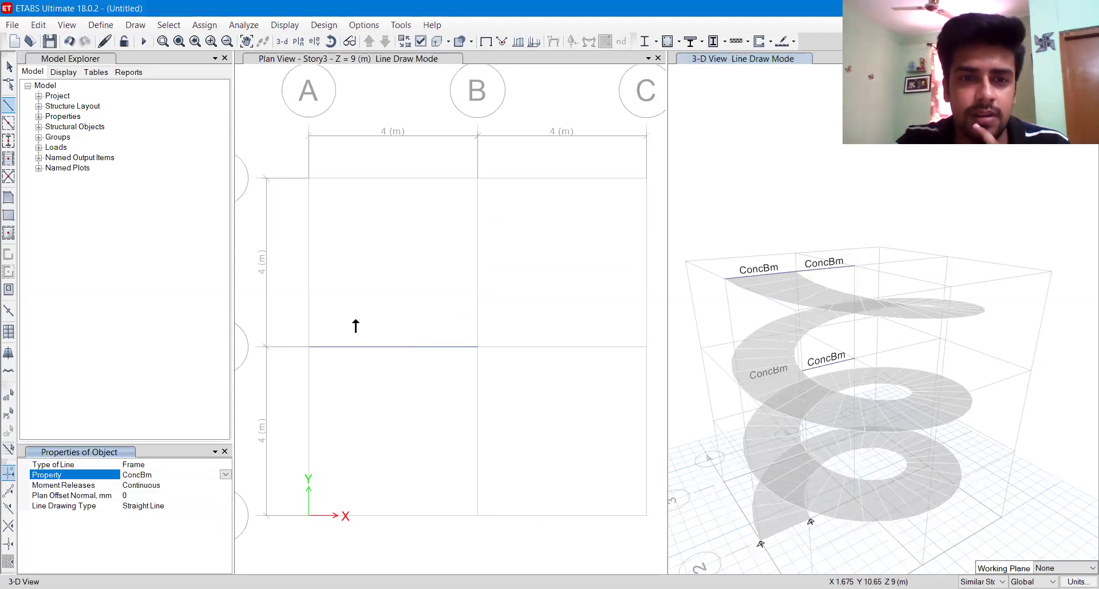
key("Escape")
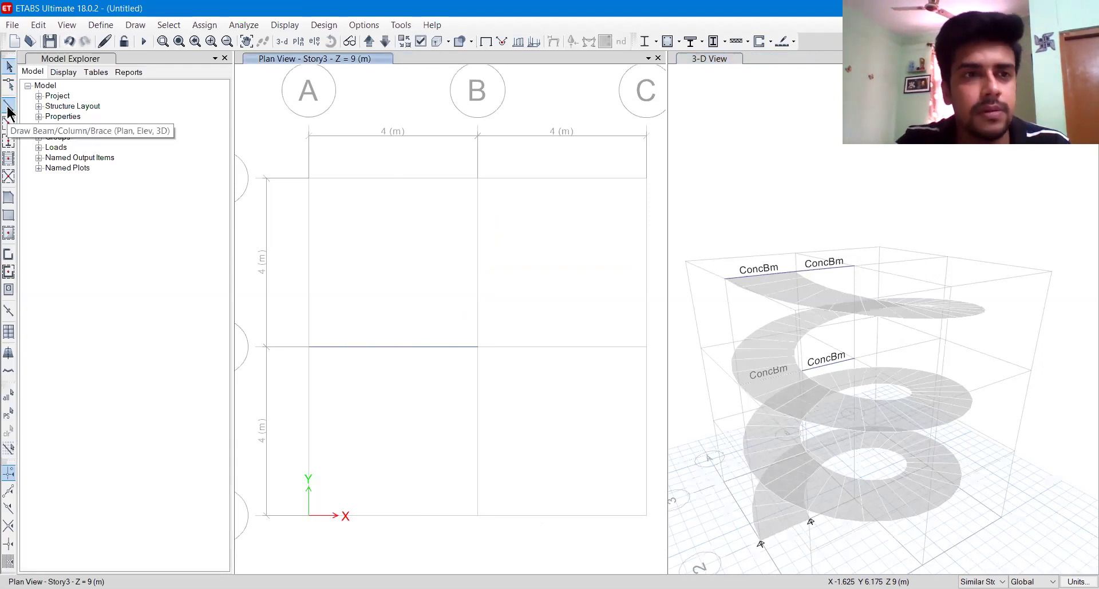
left_click(8, 107)
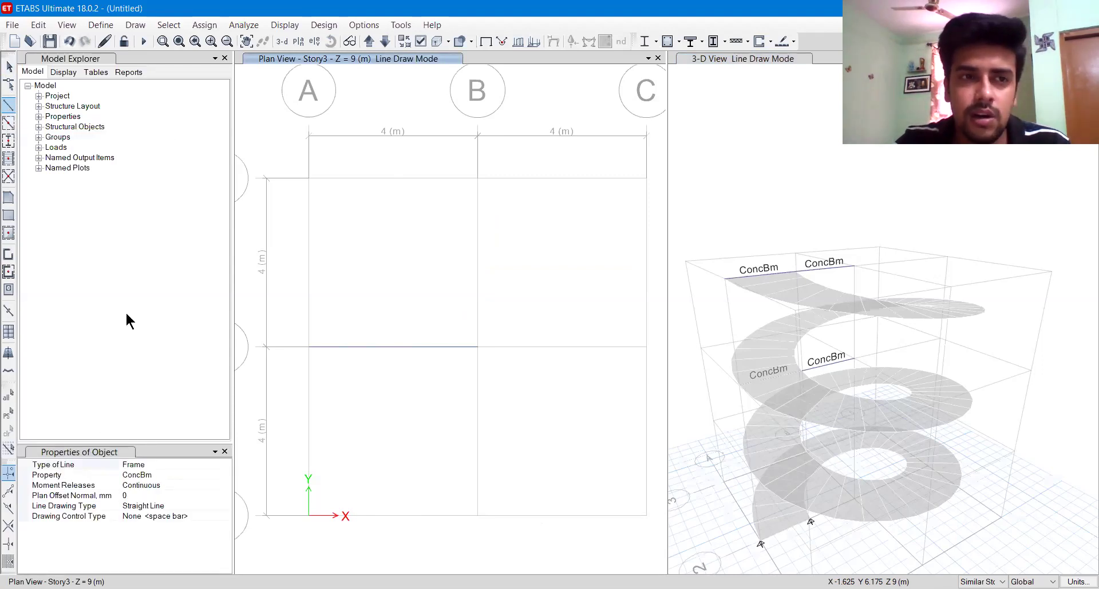
left_click(8, 67)
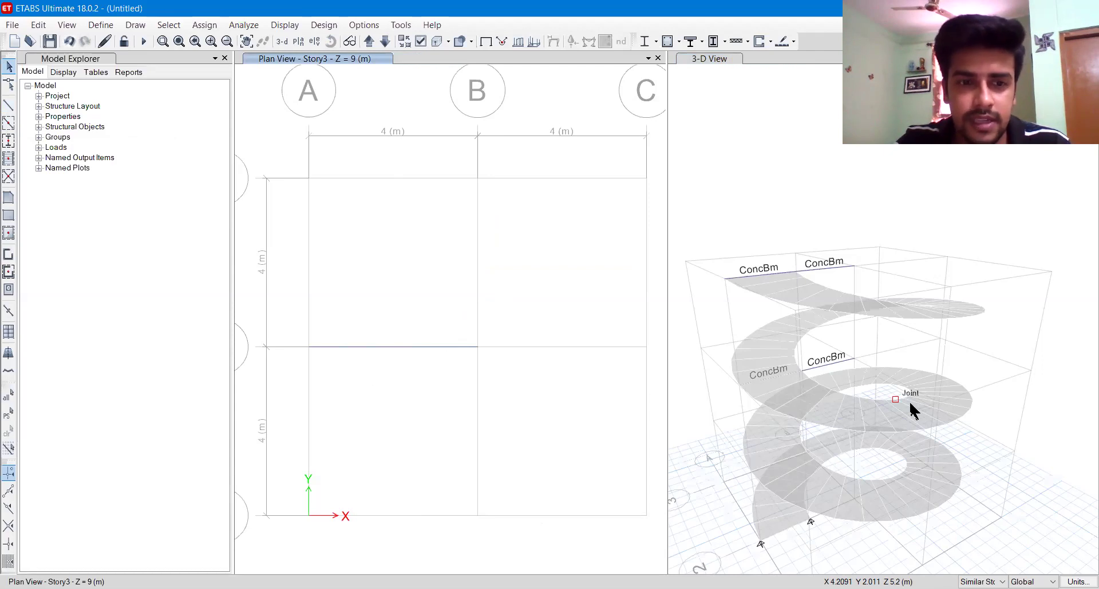
Extrude the joints at the beam's grid A end and midpoint radially to frames about X 4 m, Y 4 m: 12 degrees, 30 increments, 3 m drop
left_click(309, 346)
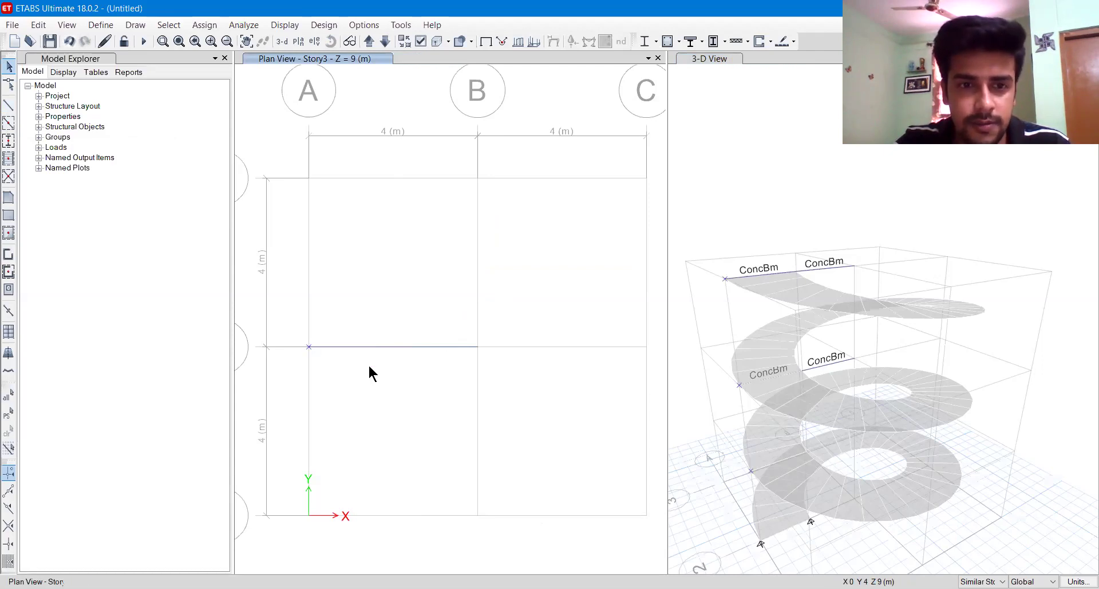
left_click(38, 25)
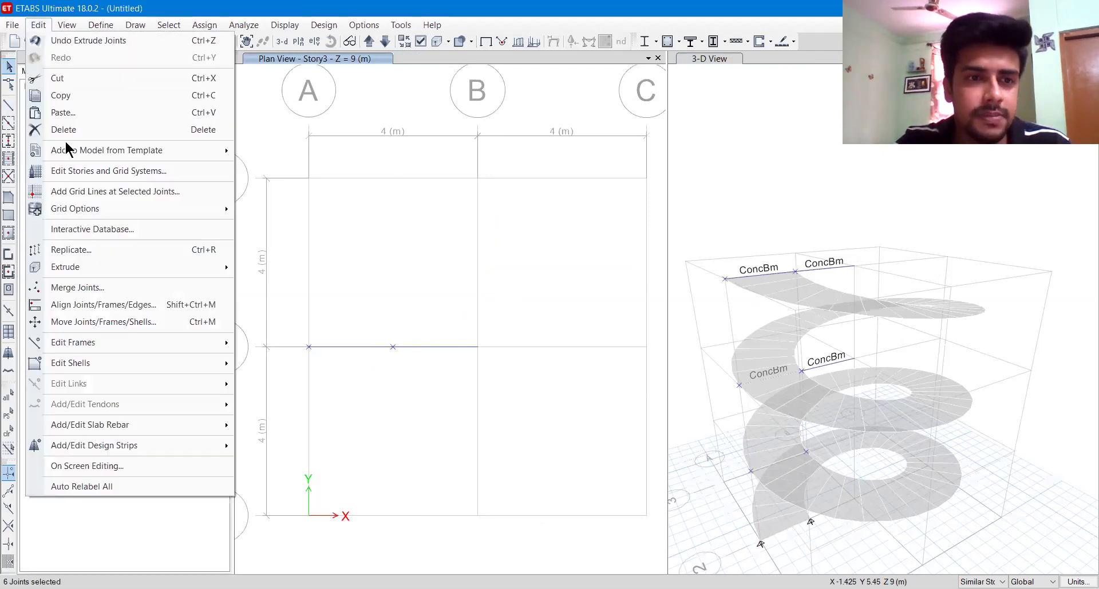
mouse_move(98, 272)
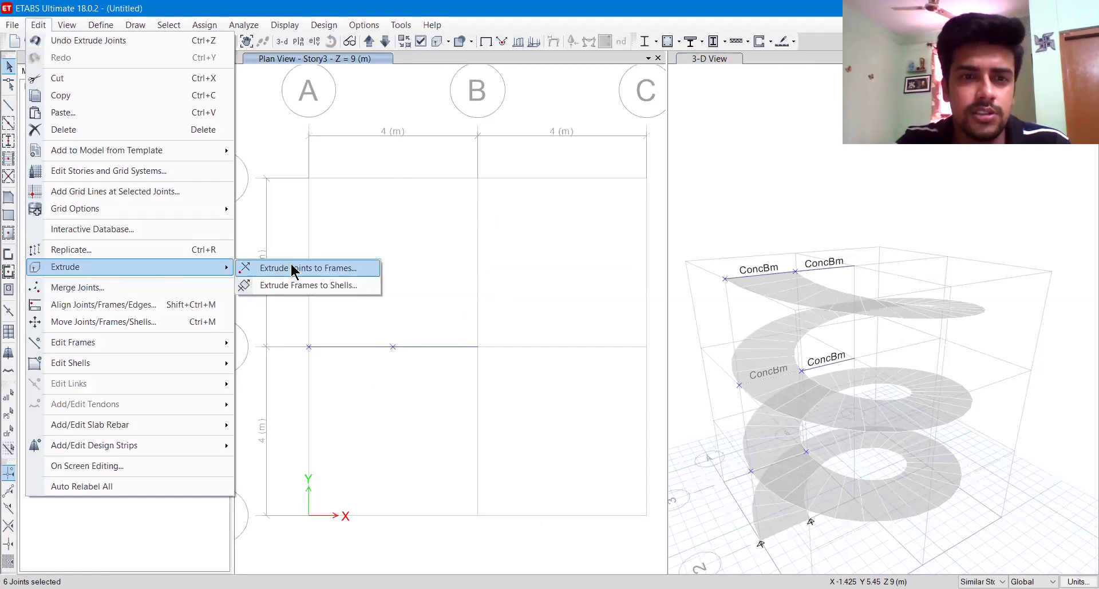
left_click(292, 269)
left_click(140, 131)
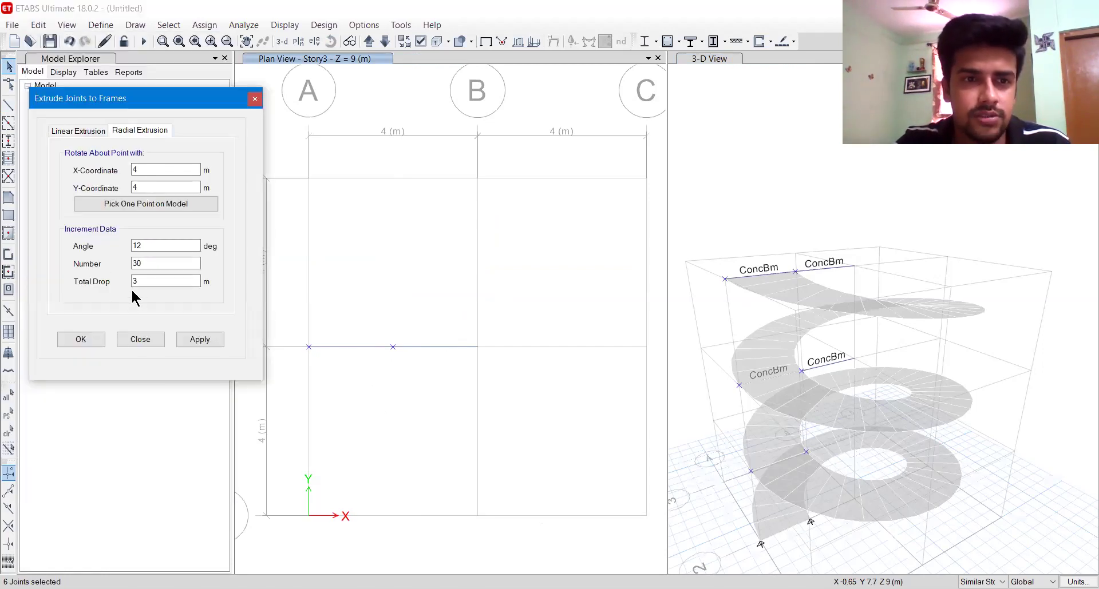
left_click(195, 340)
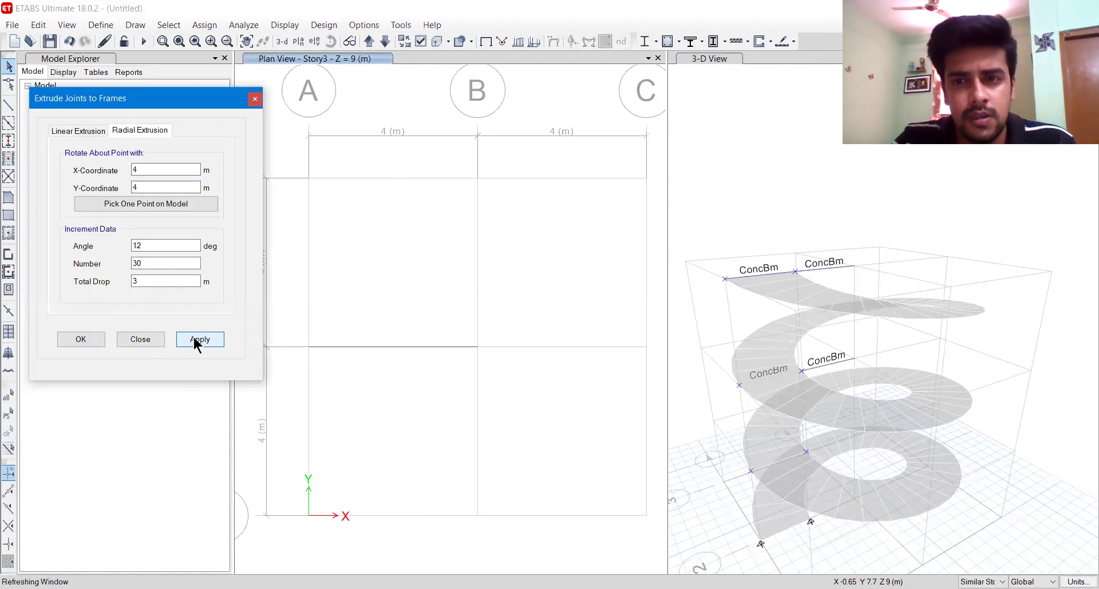
left_click(81, 340)
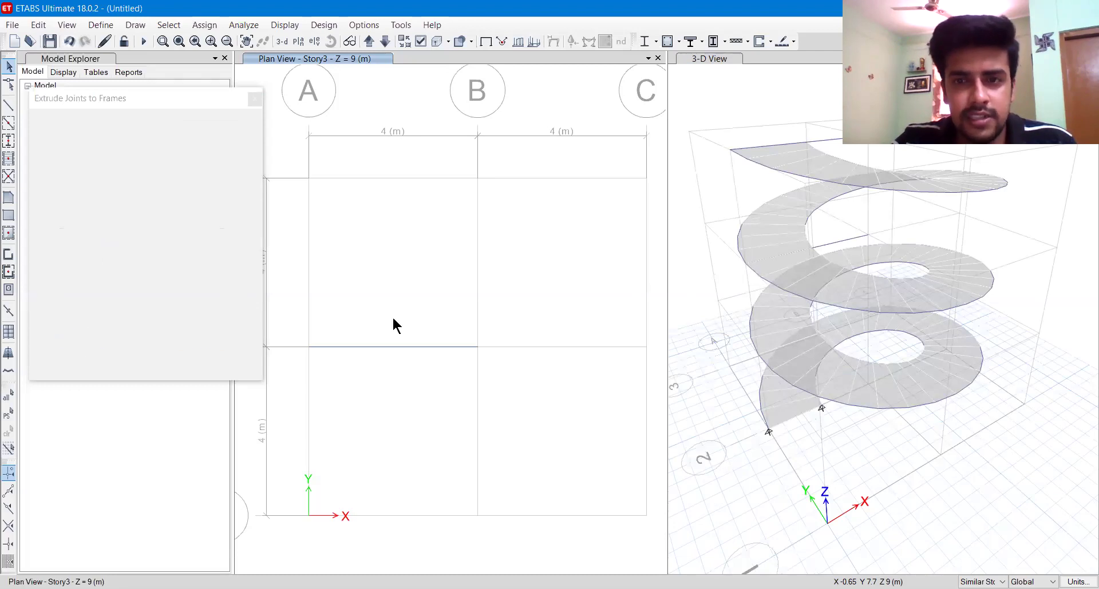
Check an outer edge frame's section assignment and display the ramp with extruded frame and shell shapes in 3-D
left_click(754, 278)
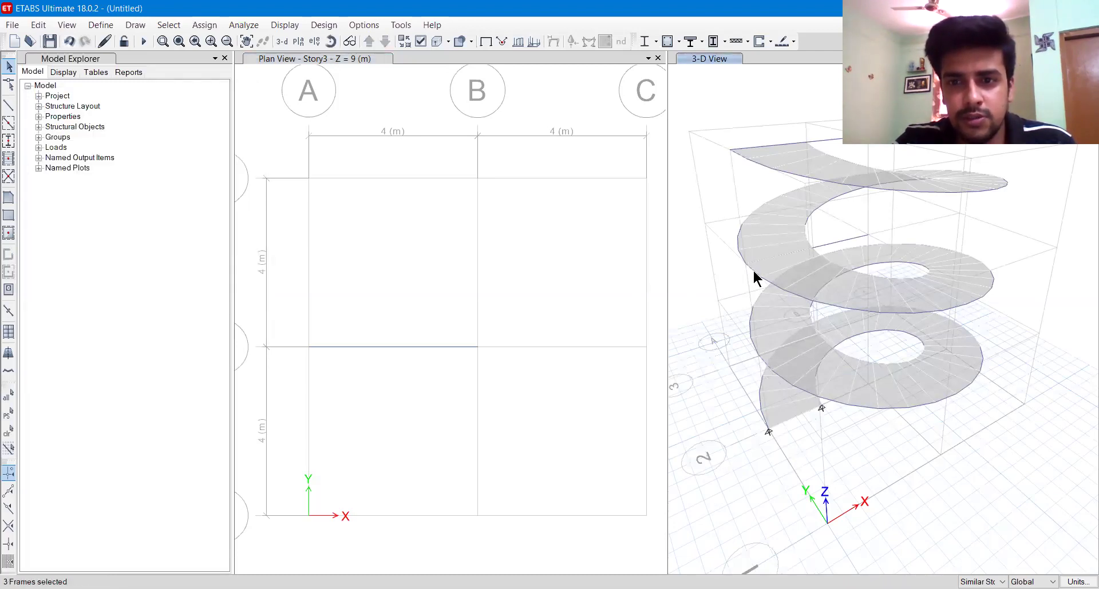
right_click(755, 278)
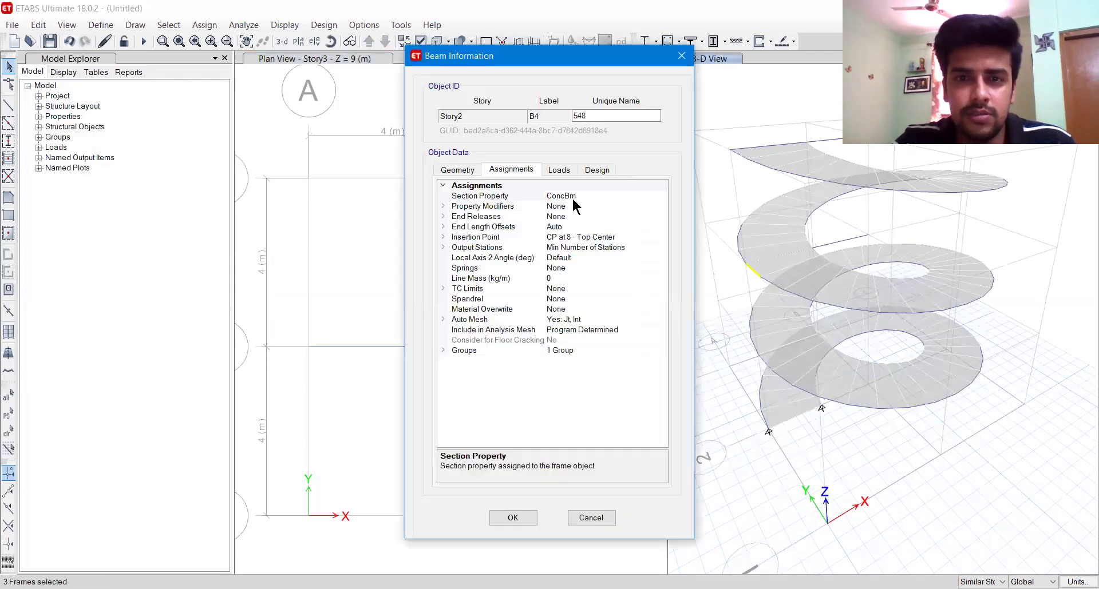
left_click(678, 57)
left_click(438, 42)
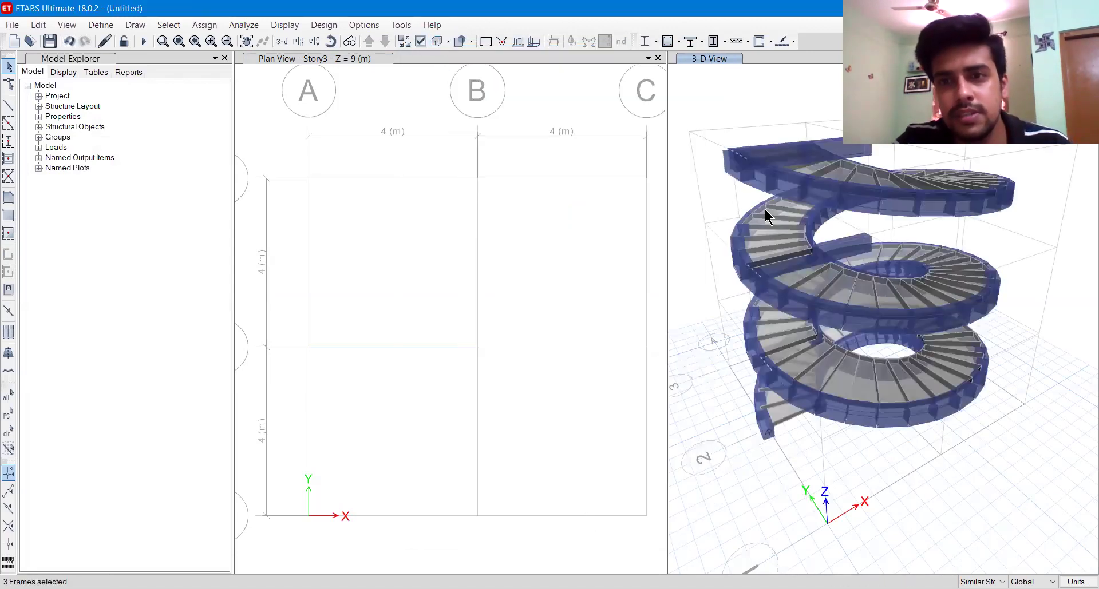
Examine the spiral ramp's slab segments and concrete edge beams in the 3-D view, close up and as a whole
mouse_move(824, 318)
middle_mouse_down("shift")
mouse_move(905, 317)
mouse_move(968, 333)
mouse_move(861, 356)
mouse_move(802, 295)
mouse_move(805, 386)
mouse_move(827, 309)
mouse_move(775, 424)
middle_mouse_up("shift")
scroll(777, 426, "up", 5)
scroll(785, 451, "down", 5)
mouse_move(718, 471)
middle_mouse_down("shift")
mouse_move(764, 464)
mouse_move(915, 502)
middle_mouse_up("shift")
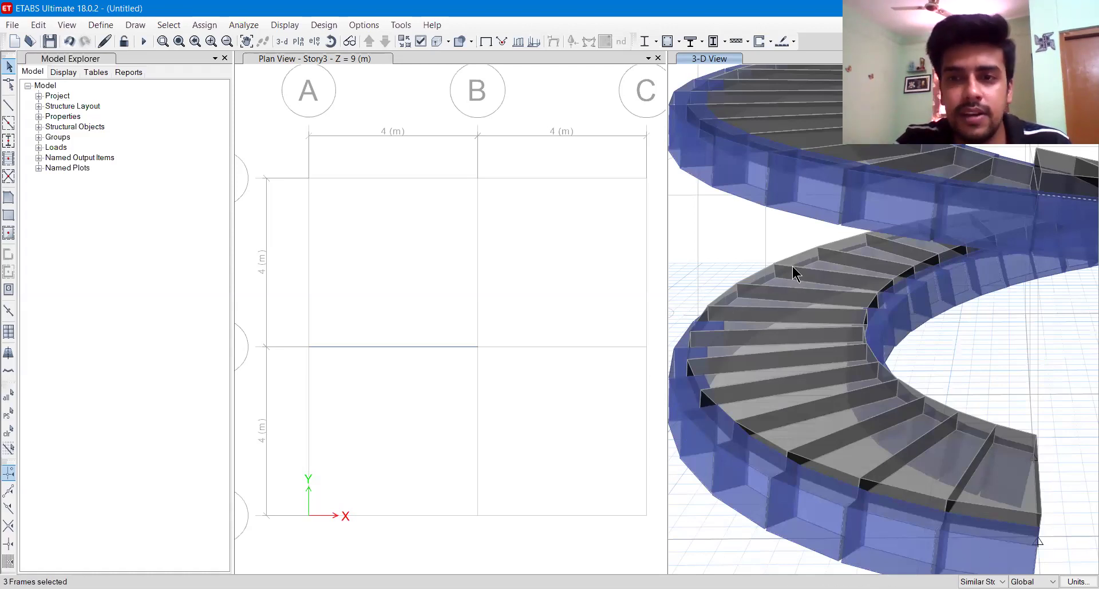
scroll(944, 321, "down", 5)
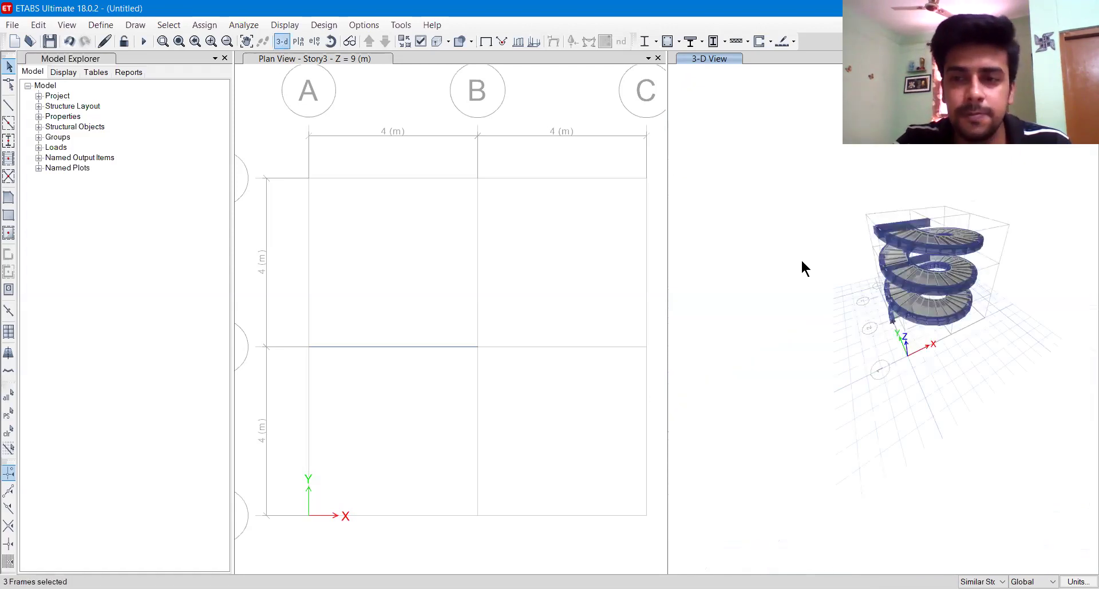
scroll(802, 263, "up", 5)
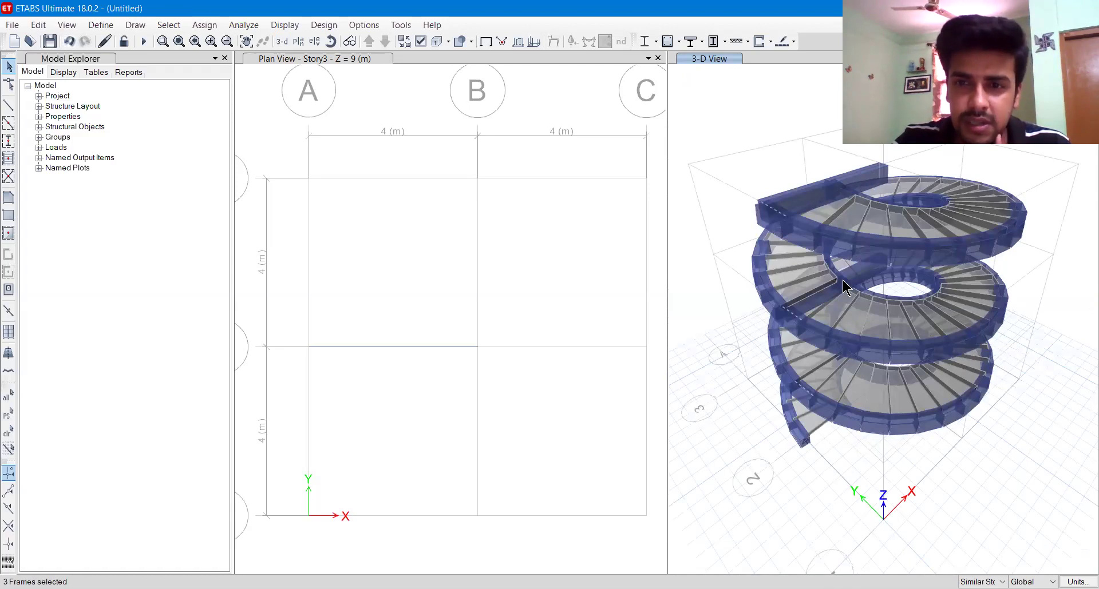
Delete the straight beams on grid line 2 between grids A and B on all similar stories, starting from the Story3 plan
left_click(351, 59)
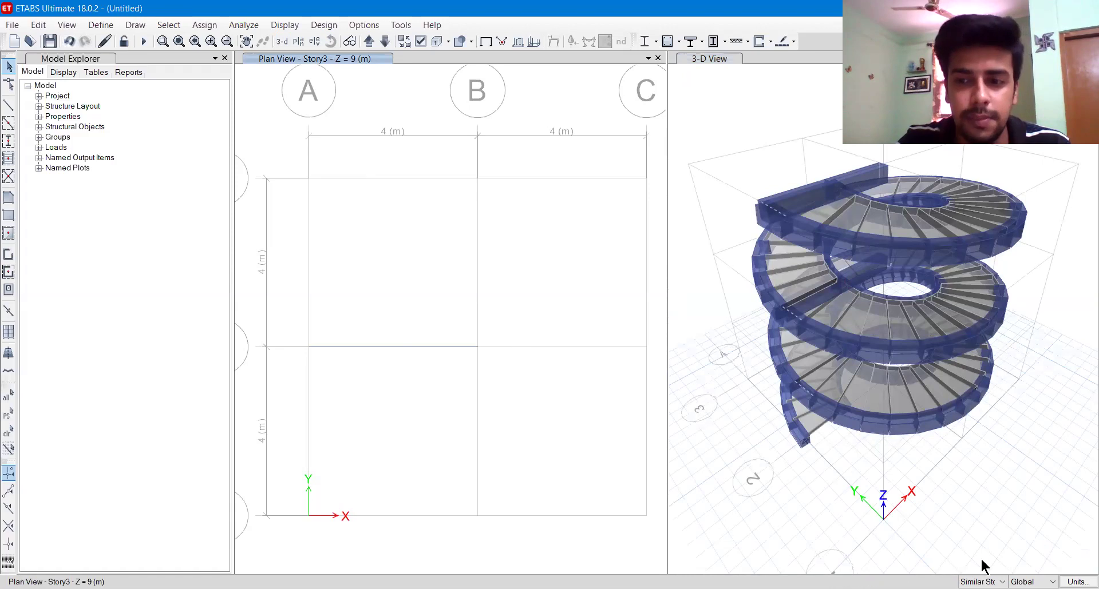
left_click(361, 347)
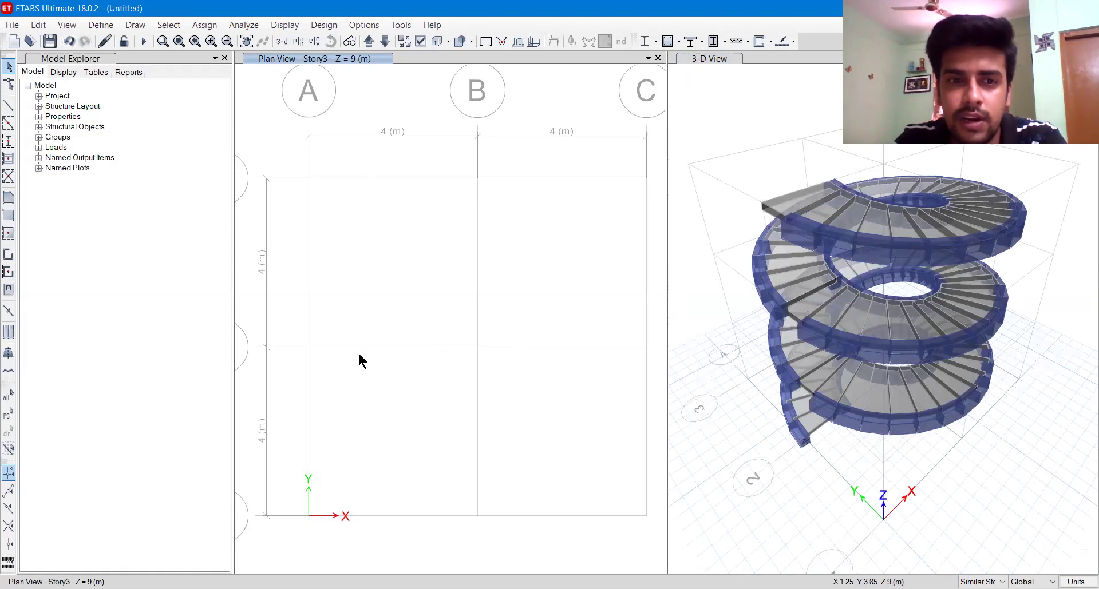
scroll(781, 207, "up", 5)
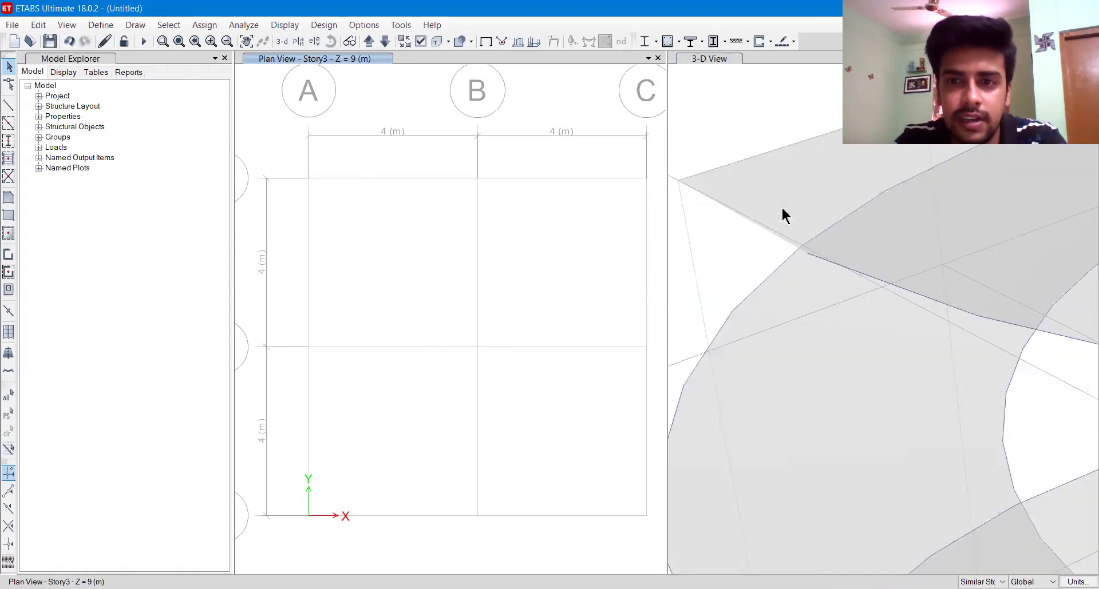
scroll(791, 290, "down", 5)
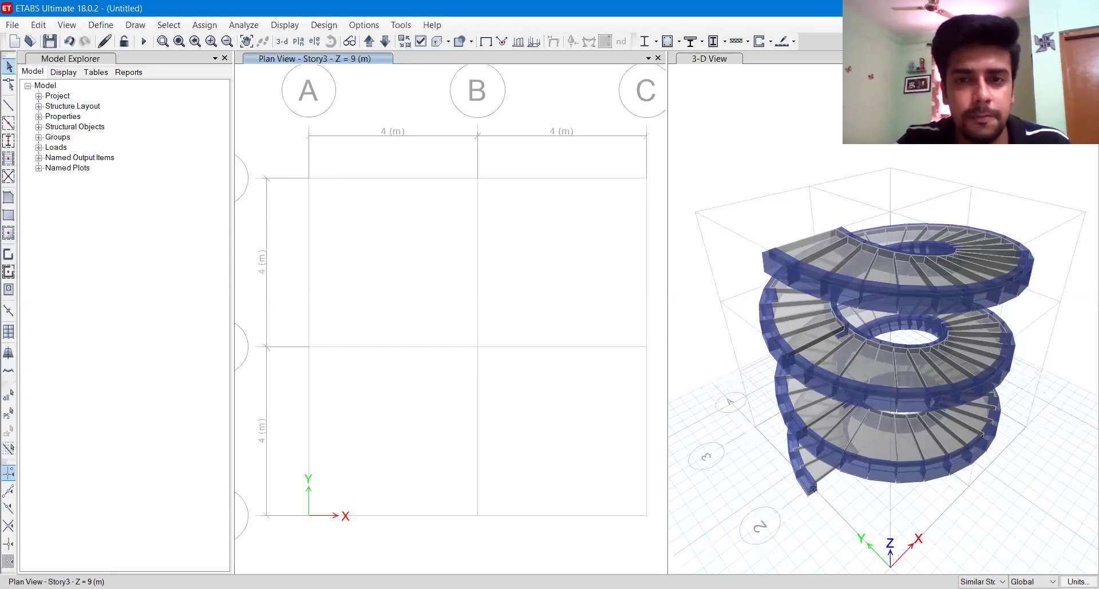
Draw an 8 m by 4 m Slab1 floor between grids A–C and 2–3 on the Story3 plan with similar stories active
left_click(9, 199)
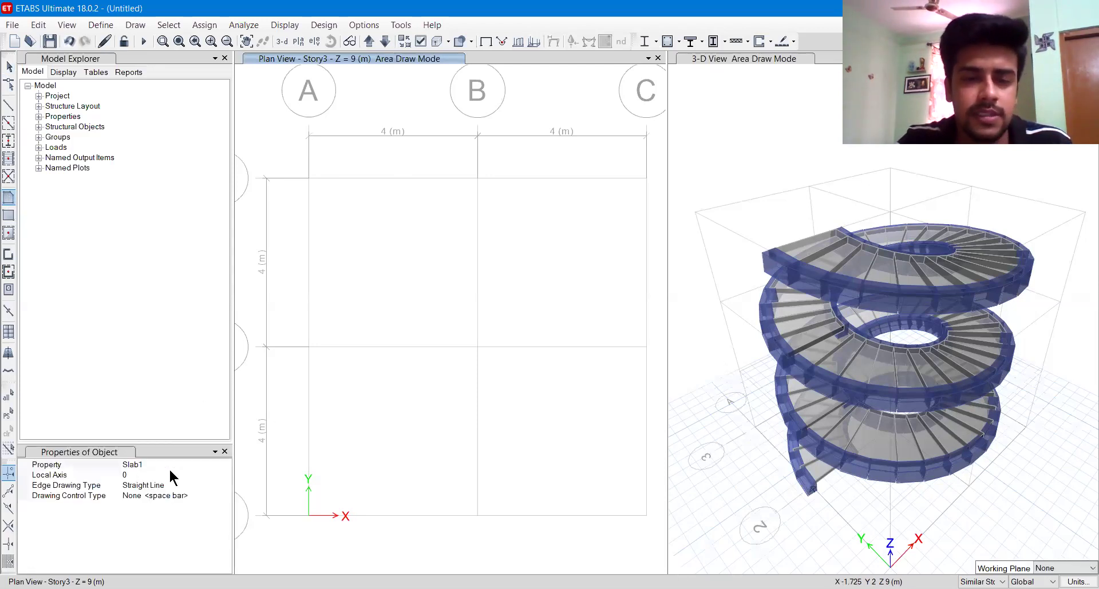
left_click(309, 178)
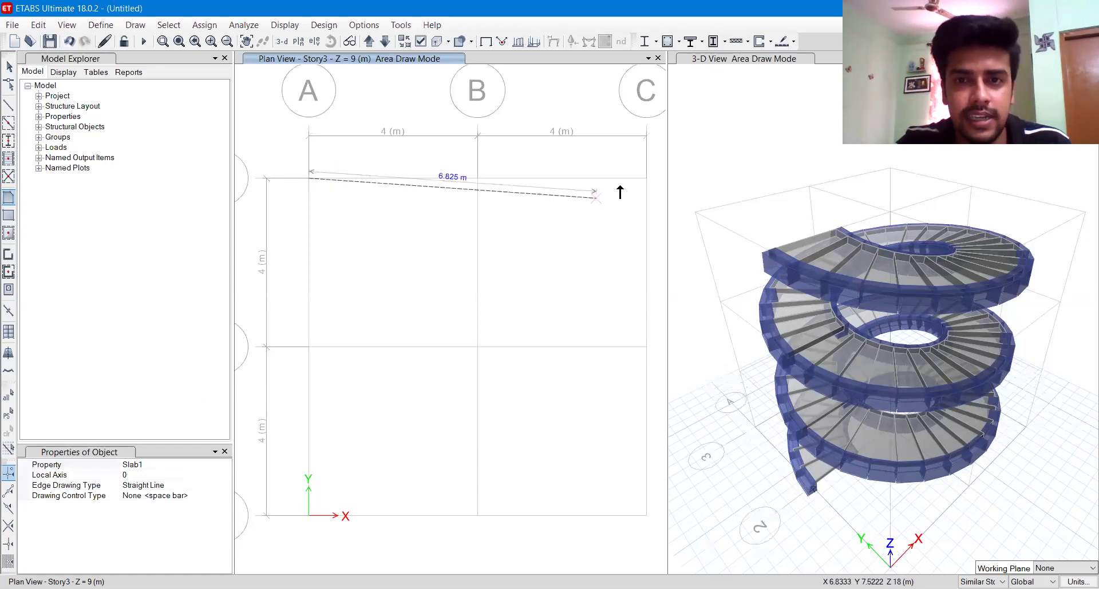
left_click(646, 178)
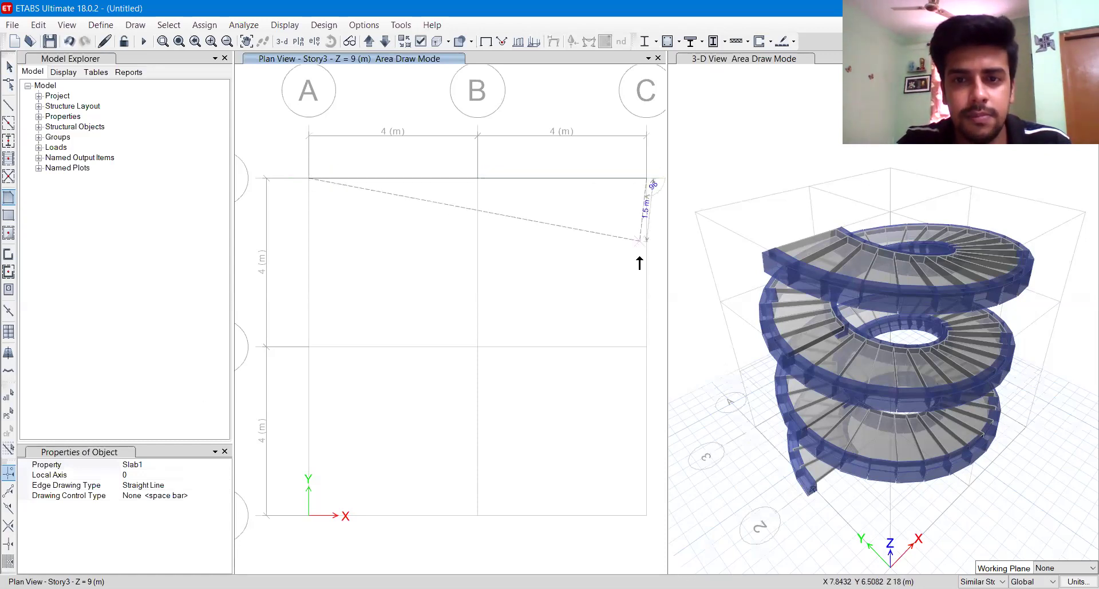
left_click(646, 347)
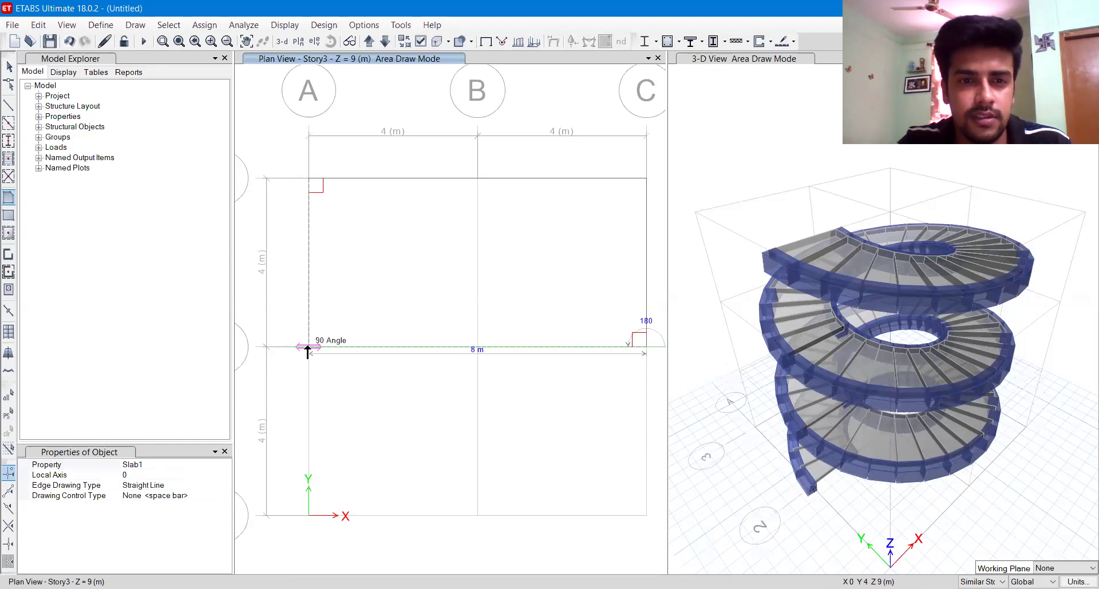
left_click(309, 346)
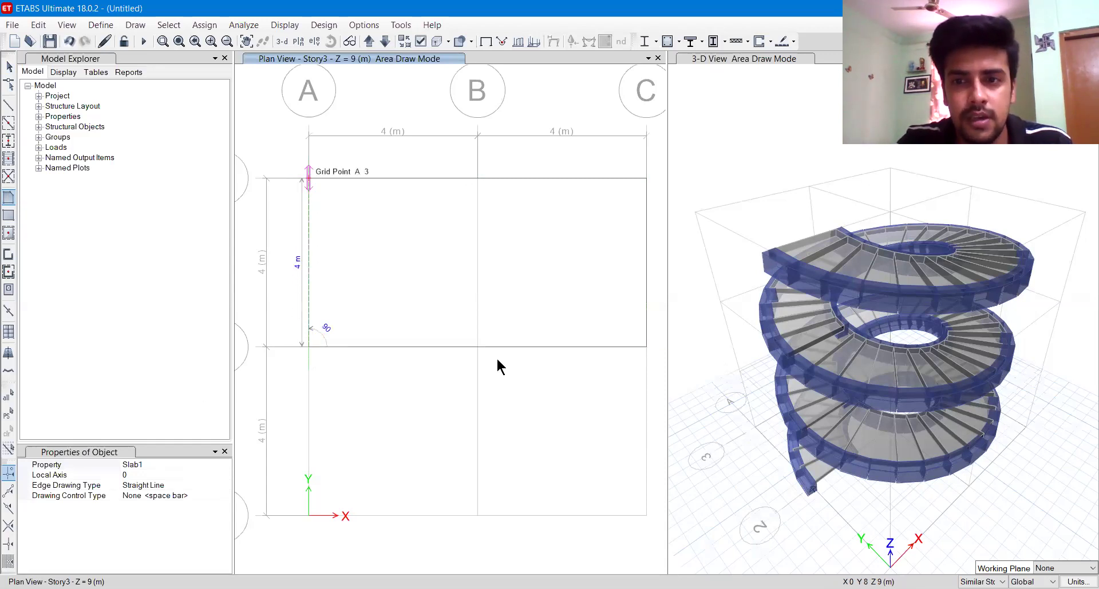
key("Return")
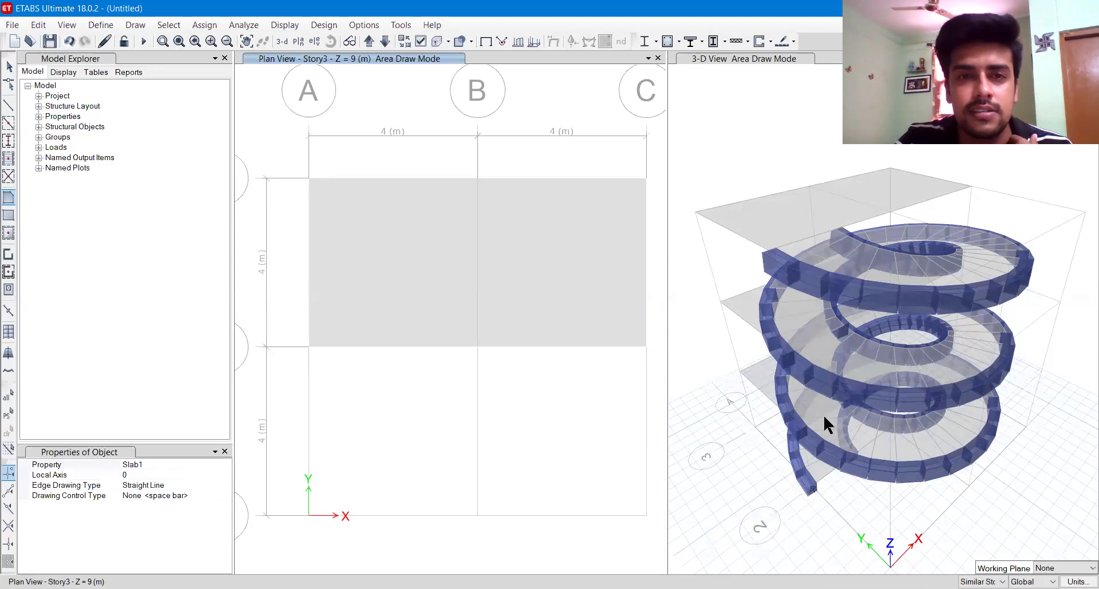
Check the new slabs on the similar stories in 3-D and undo the slab drawing
left_click(883, 322)
middle_click_drag(884, 322, 871, 302, "shift")
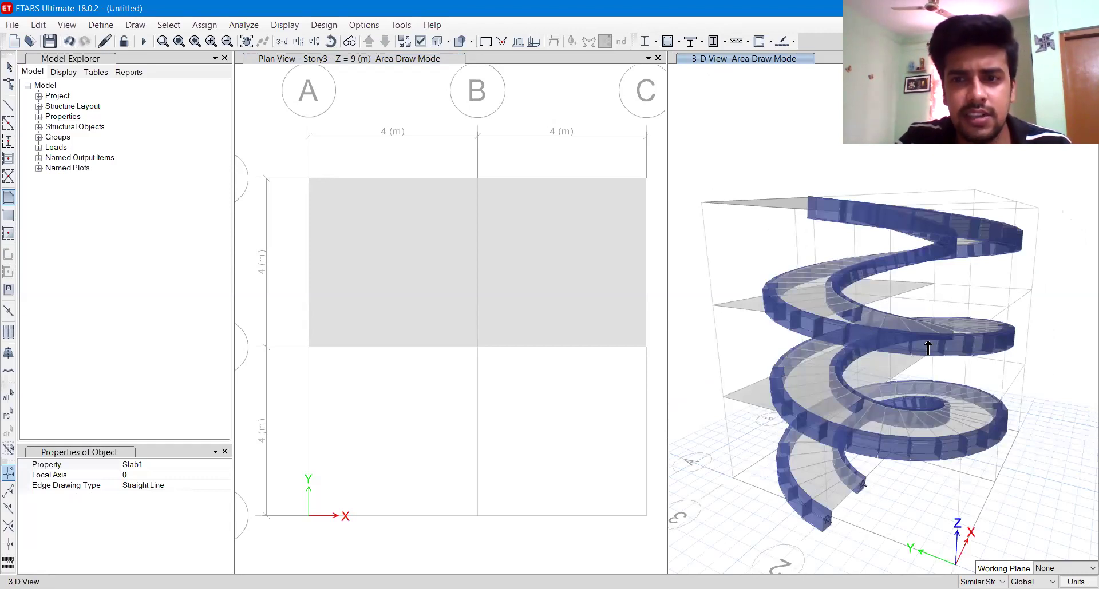
middle_click_drag(929, 340, 825, 373, "shift")
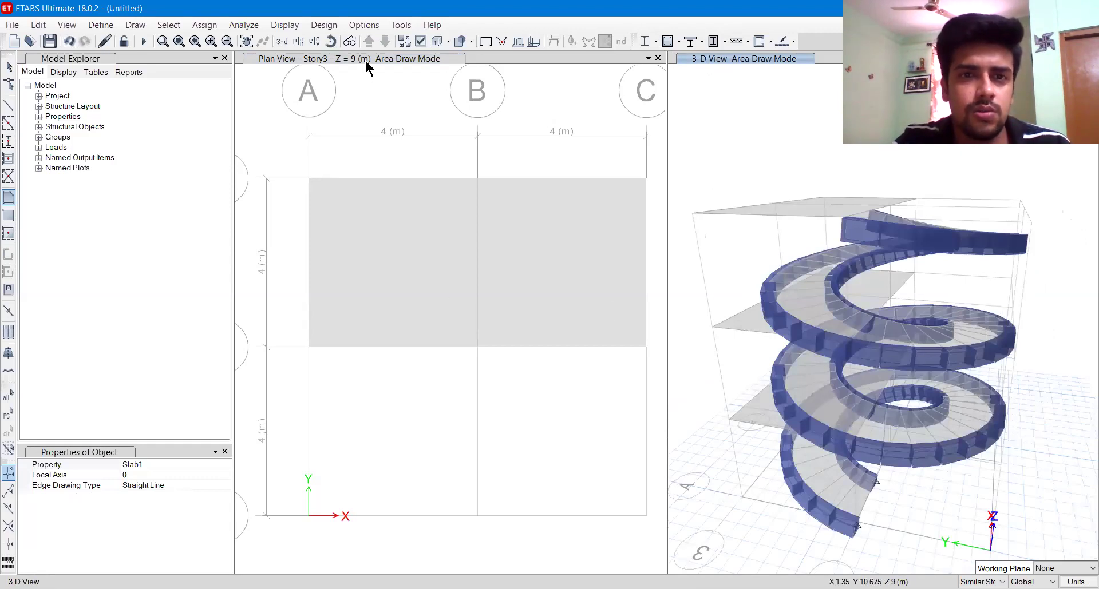
left_click(574, 503)
key("ctrl+z")
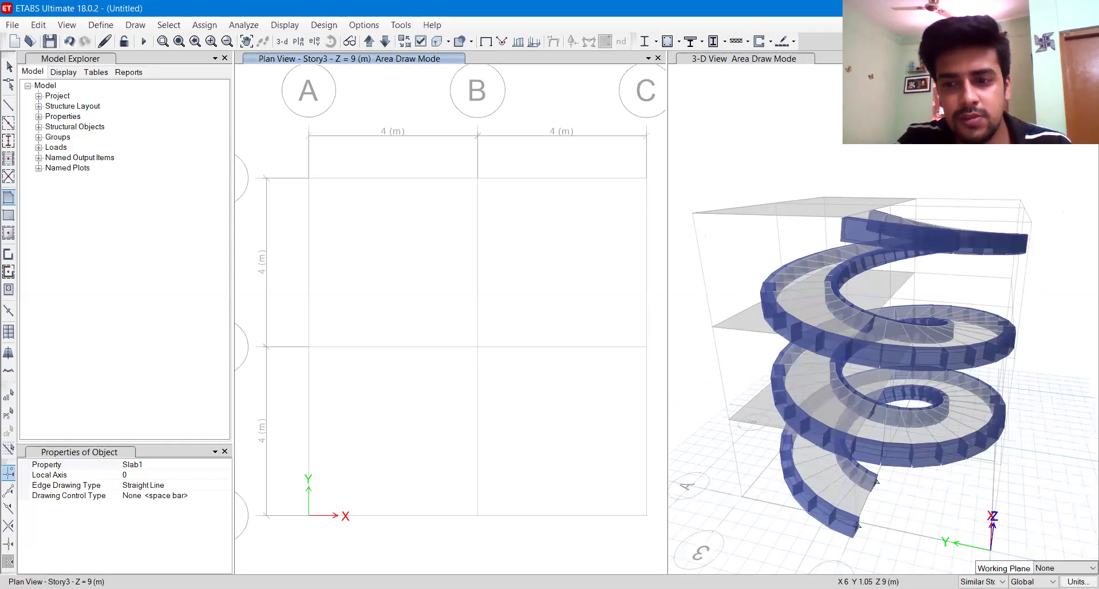
Limit drawing to One Story and draw a Slab1 floor through grid points A3, C3, C2 and A2 on Story3
left_click(978, 588)
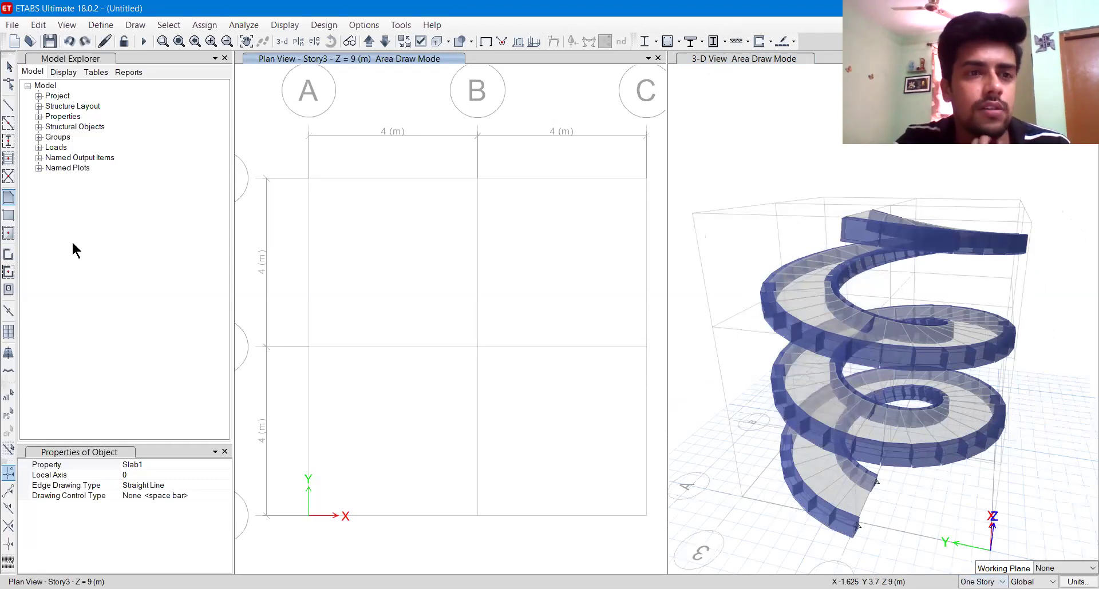
left_click(310, 179)
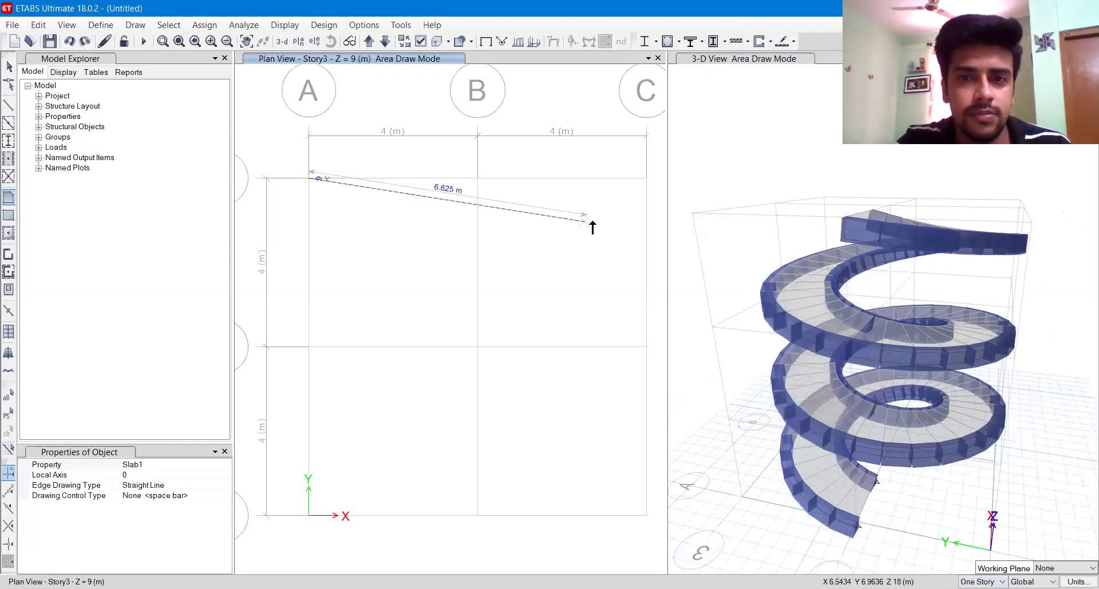
left_click(646, 179)
left_click(647, 346)
left_click(309, 347)
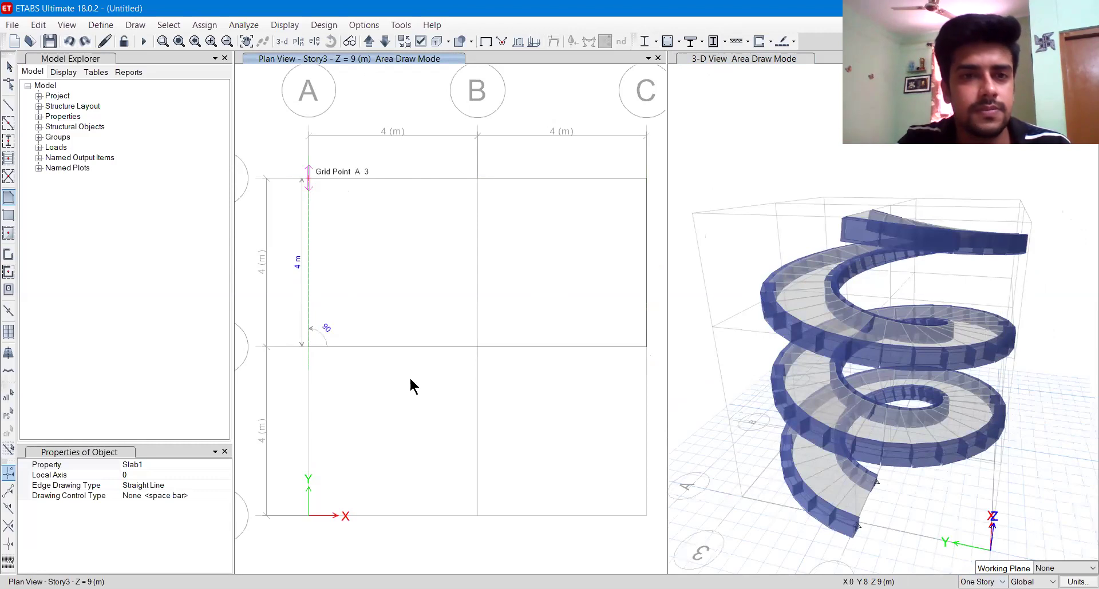
key("Return")
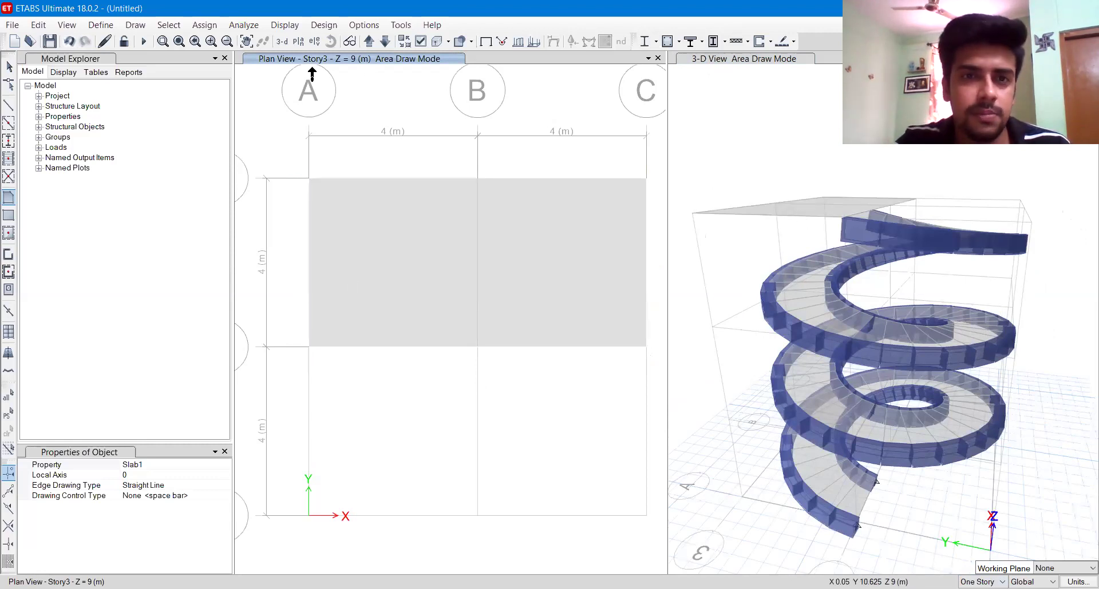
Draw a Slab1 floor through grid points A2, C2, C1 and A1 on the Base plan, and check both slabs in 3-D
left_click(385, 41)
left_click(384, 41)
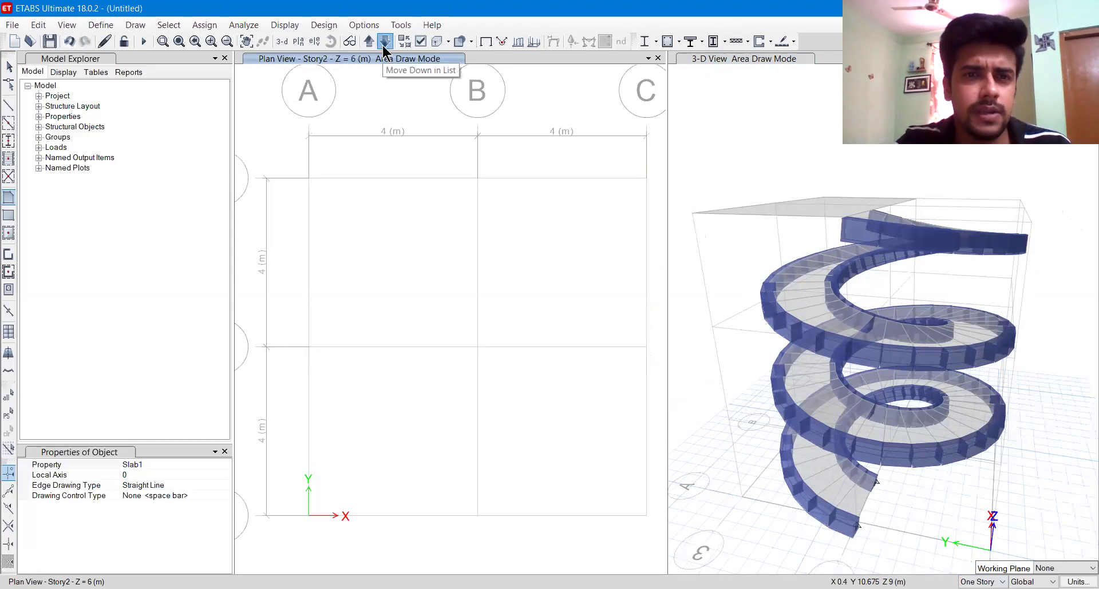
middle_click_drag(421, 346, 415, 267)
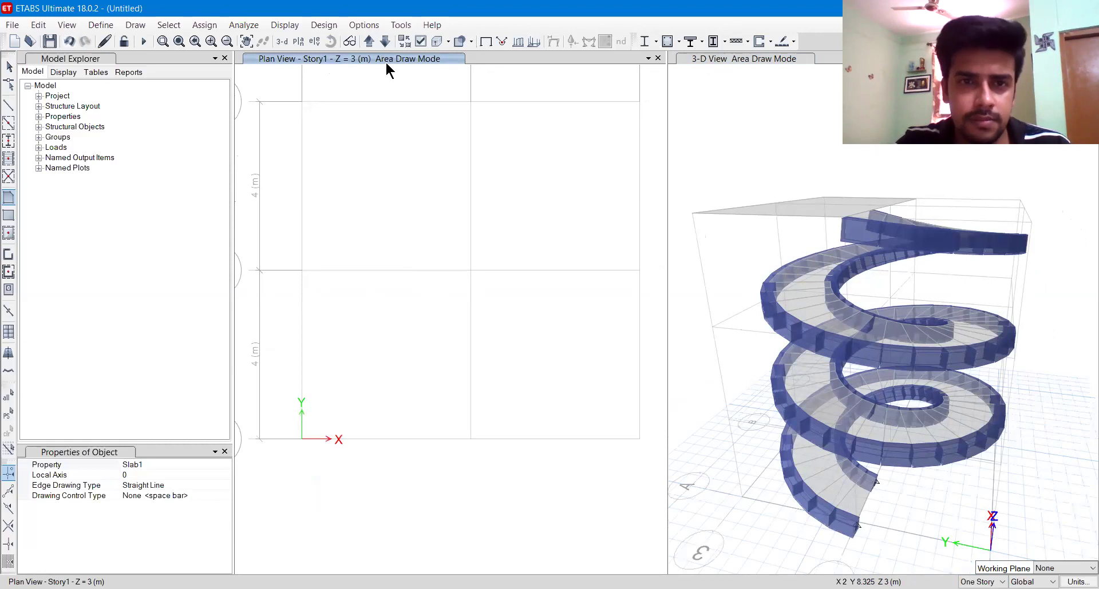
left_click(385, 41)
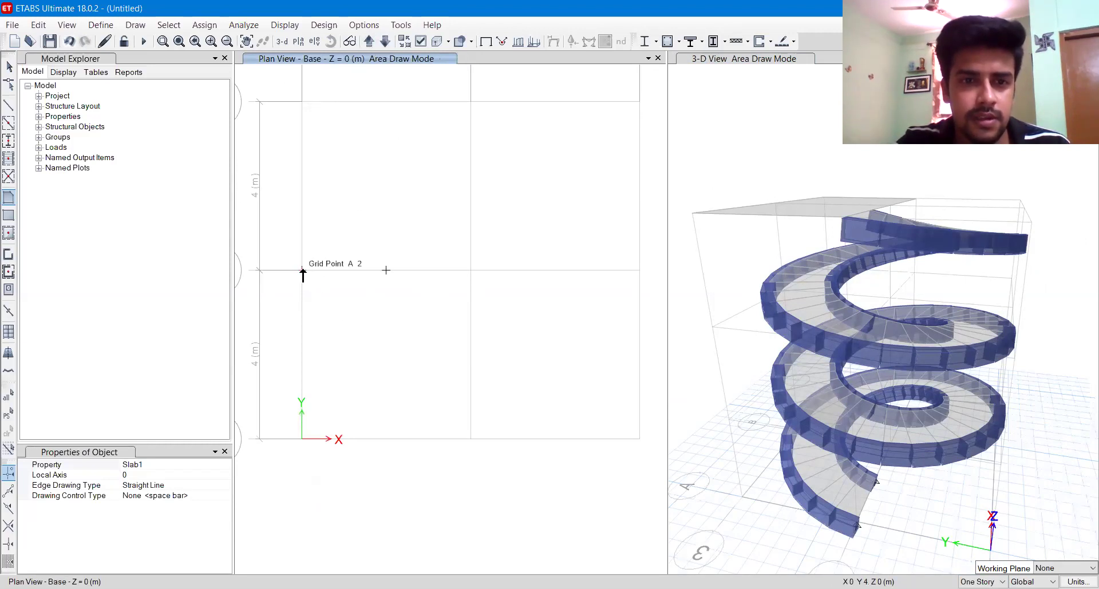
left_click(303, 270)
left_click(640, 270)
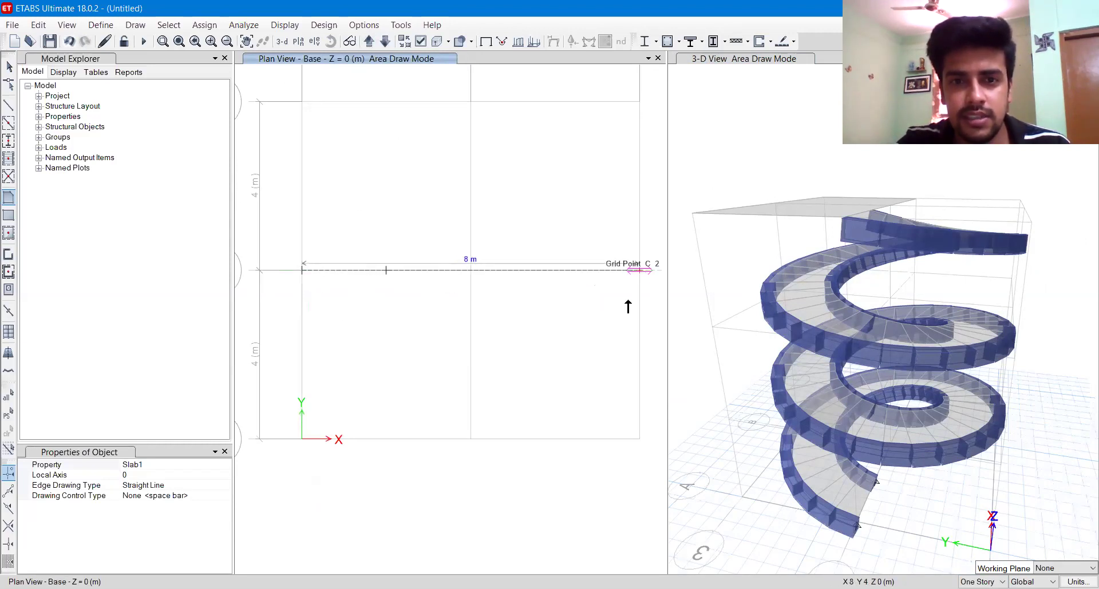
left_click(635, 439)
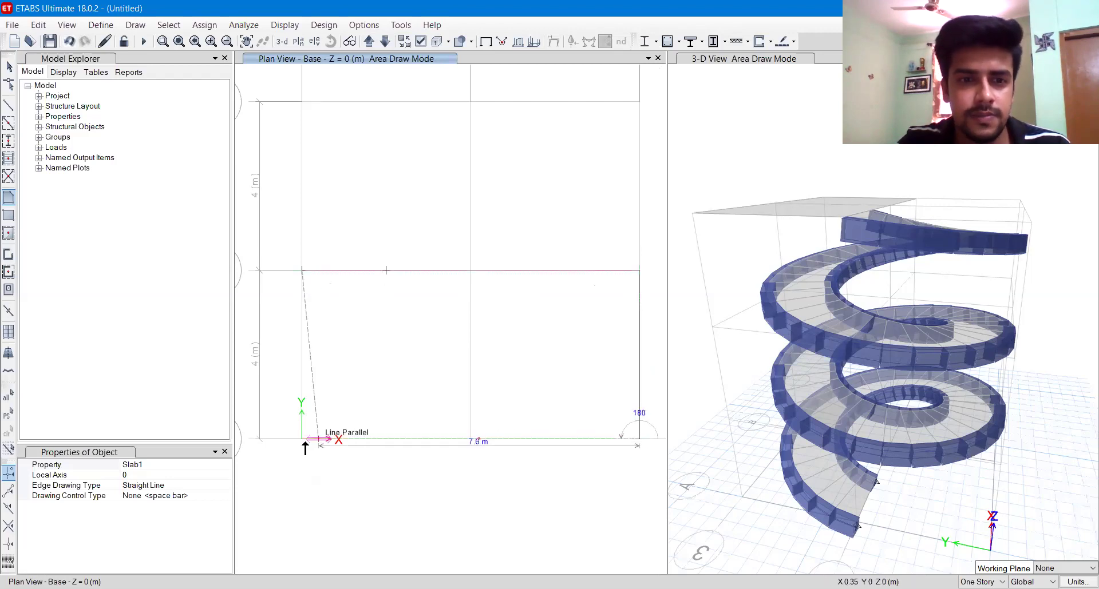
left_click(299, 439)
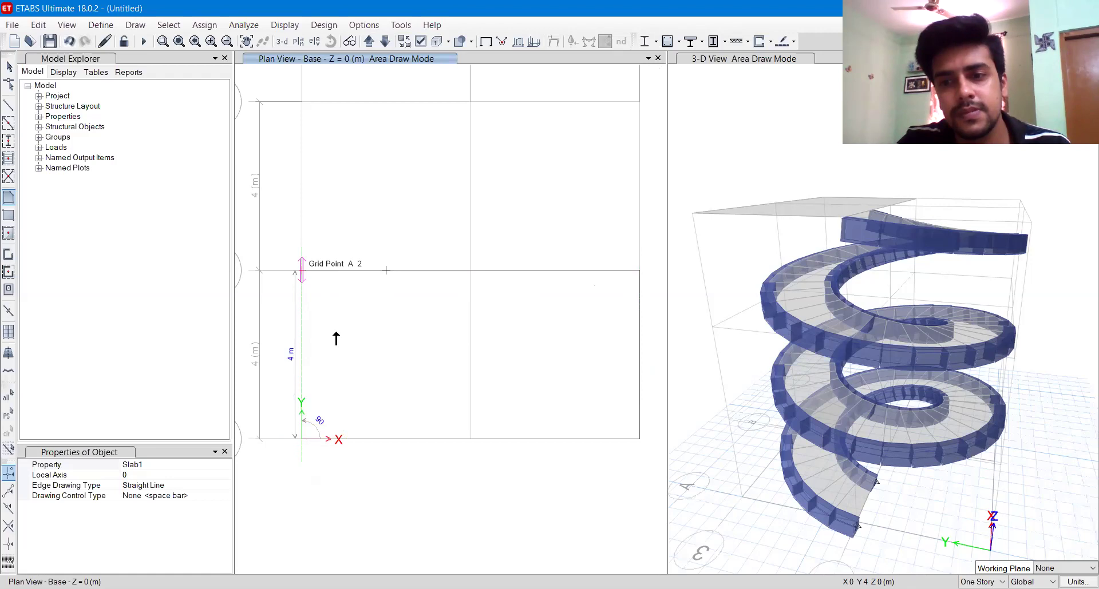
key("Return")
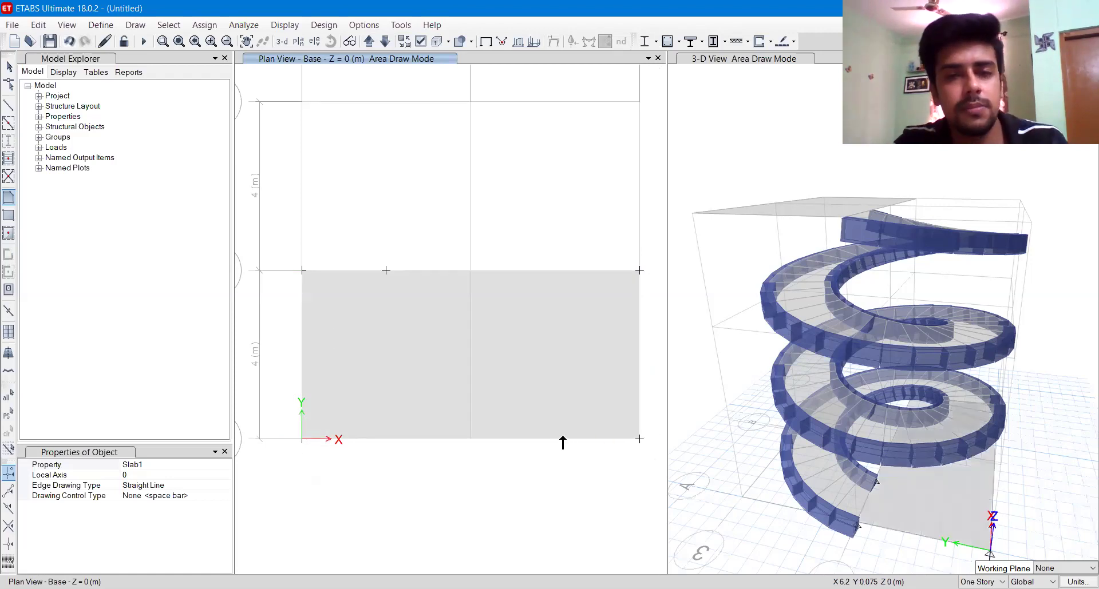
key("Escape")
left_click(965, 528)
middle_click_drag(889, 521, 846, 496, "shift")
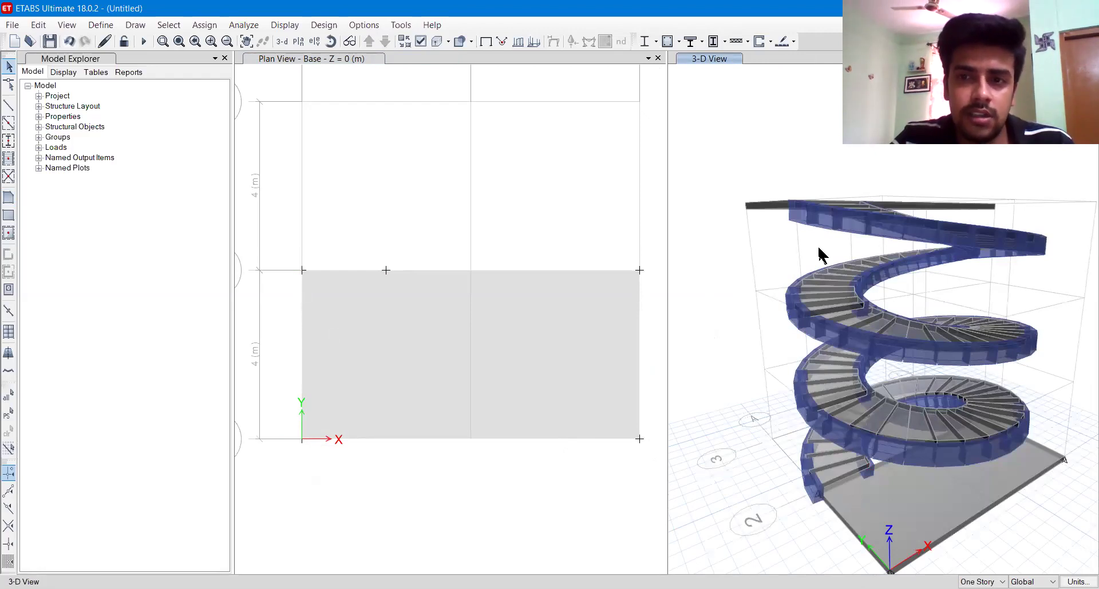
mouse_move(815, 270)
middle_mouse_down("shift")
mouse_move(866, 299)
mouse_move(809, 359)
mouse_move(790, 295)
middle_mouse_up("shift")
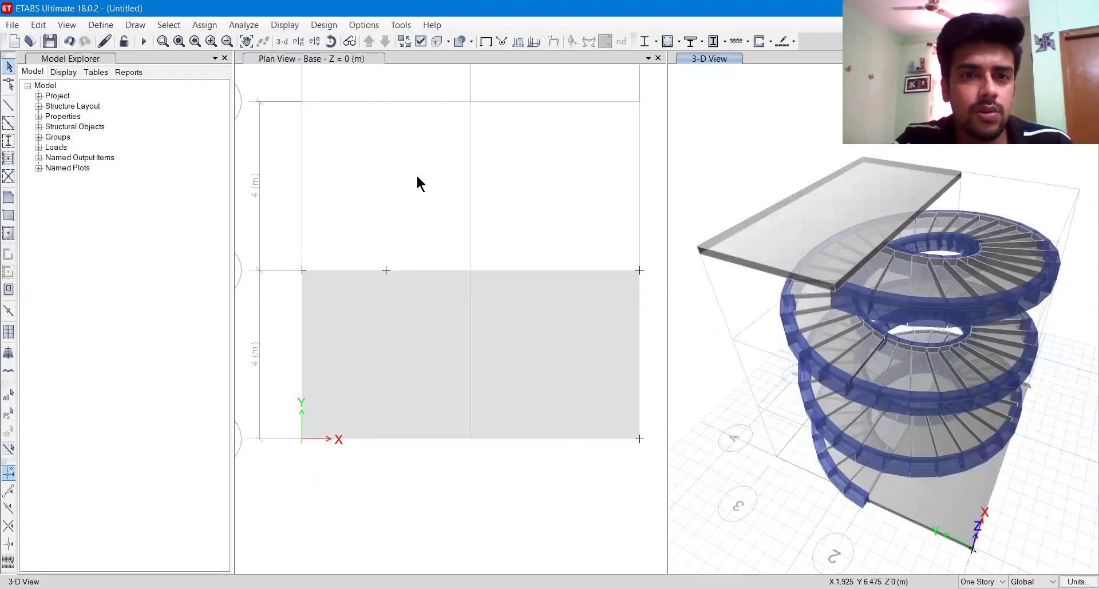
Open the Story1 plan and start drawing columns with the ConcCol section
left_click(409, 202)
left_click(369, 41)
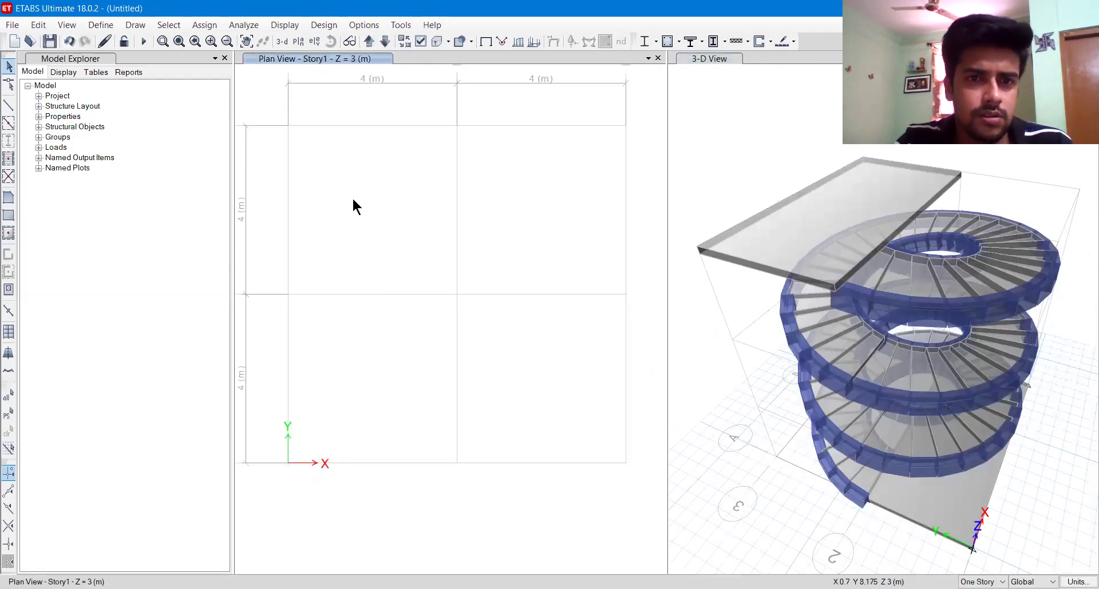
scroll(353, 200, "up", 3)
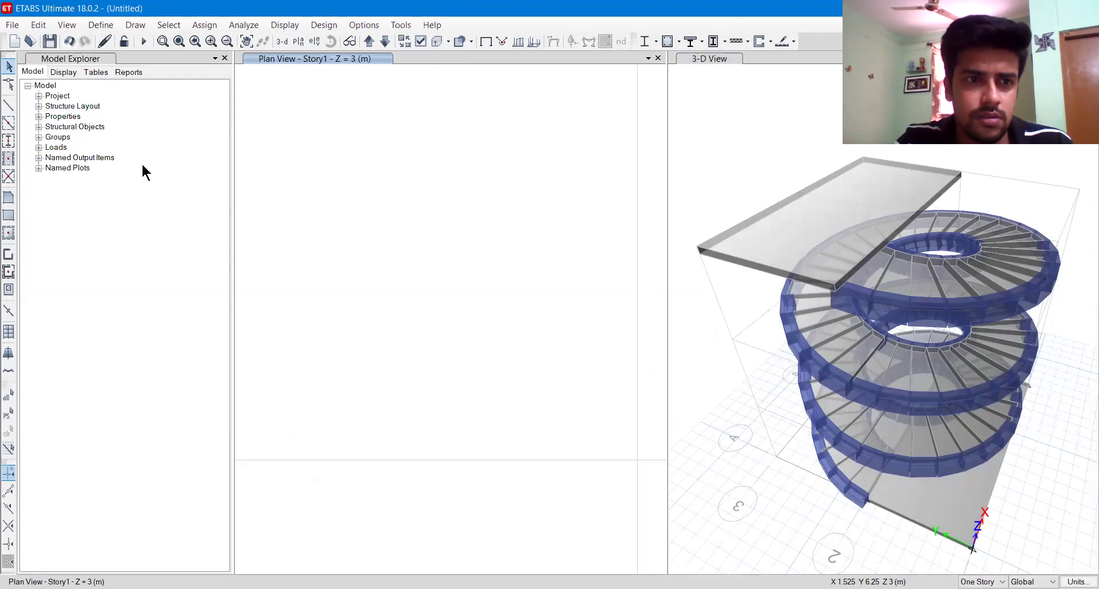
left_click(8, 142)
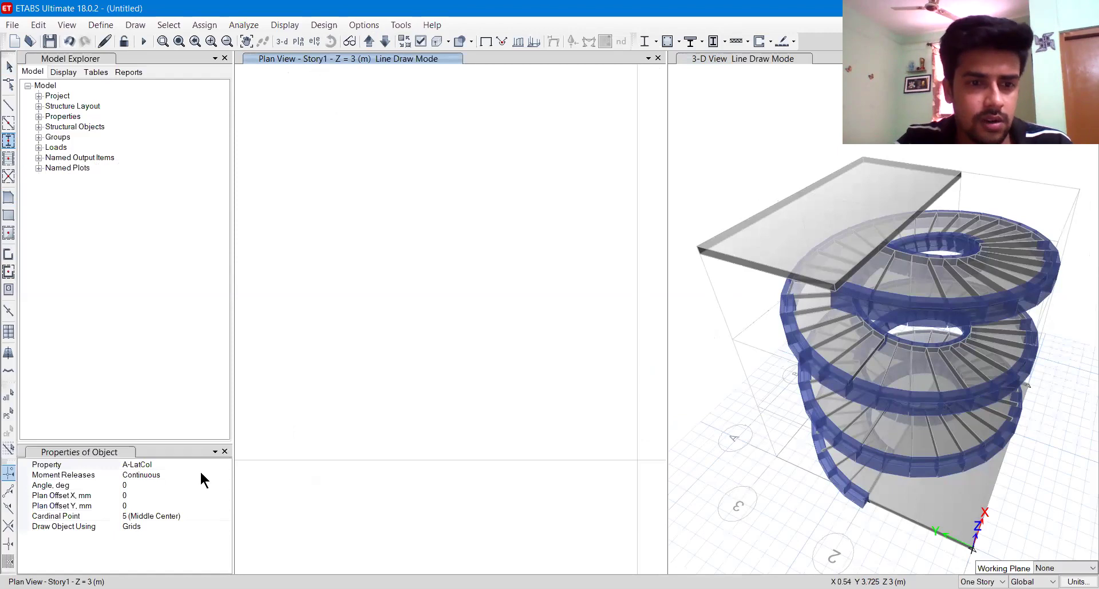
left_click(227, 465)
left_click(226, 464)
left_click(226, 522)
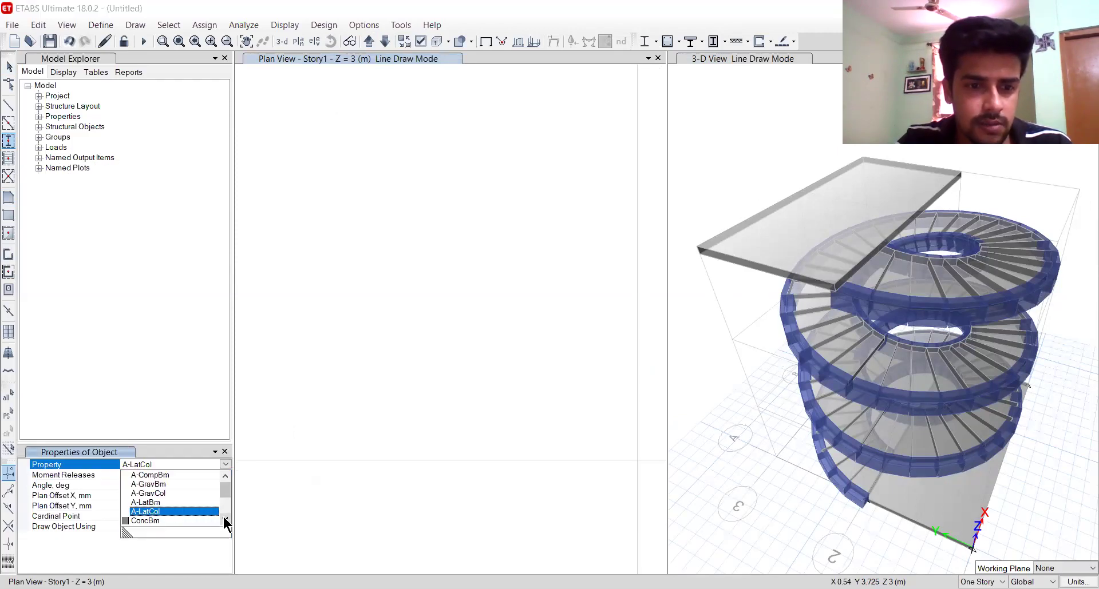
left_click(192, 516)
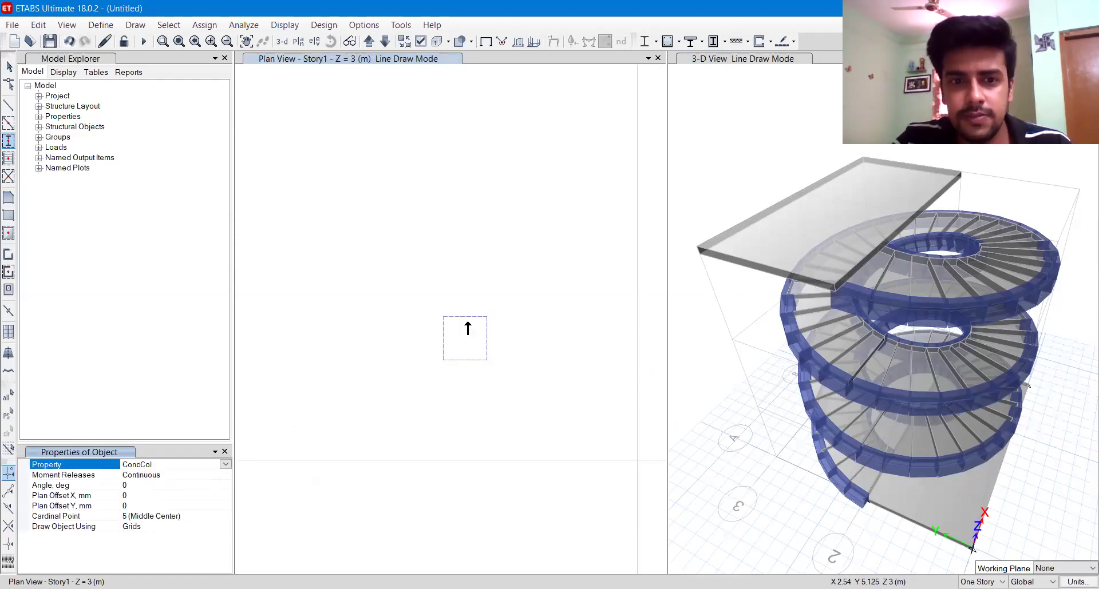
Draw ConcCol columns at grid points A3, A2, C3, C2 and B1 on the Story1 plan with One Story active
middle_click_drag(463, 327, 437, 318)
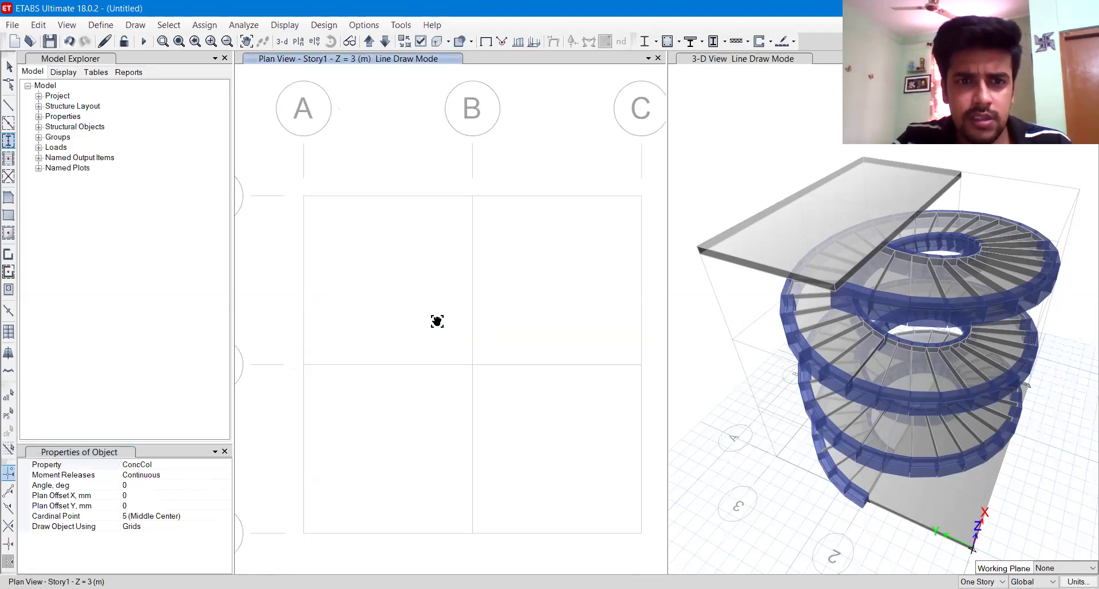
left_click(316, 220)
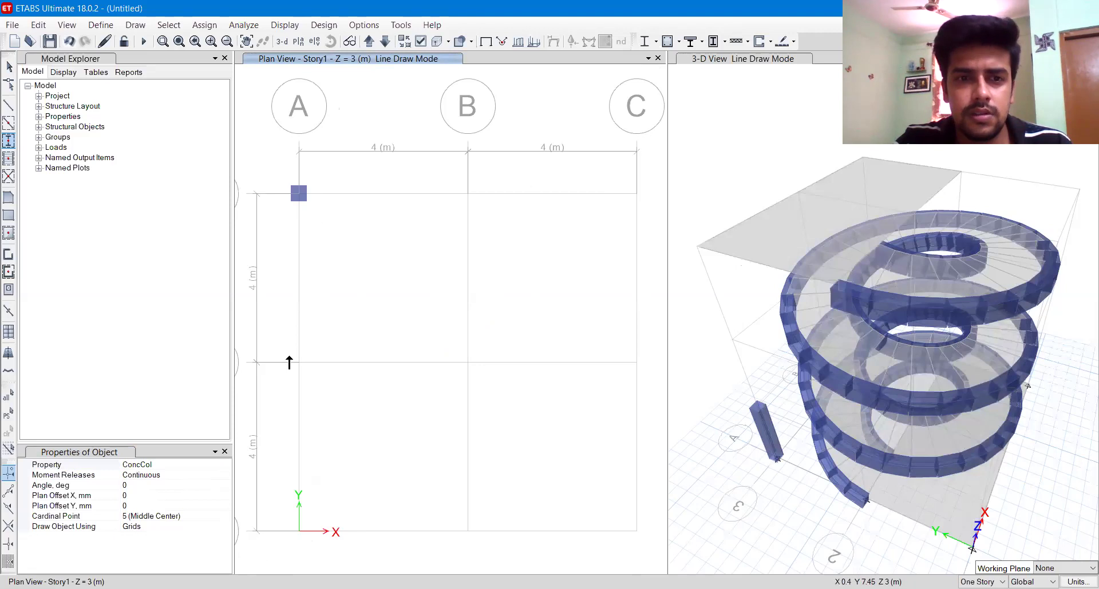
left_click(288, 363)
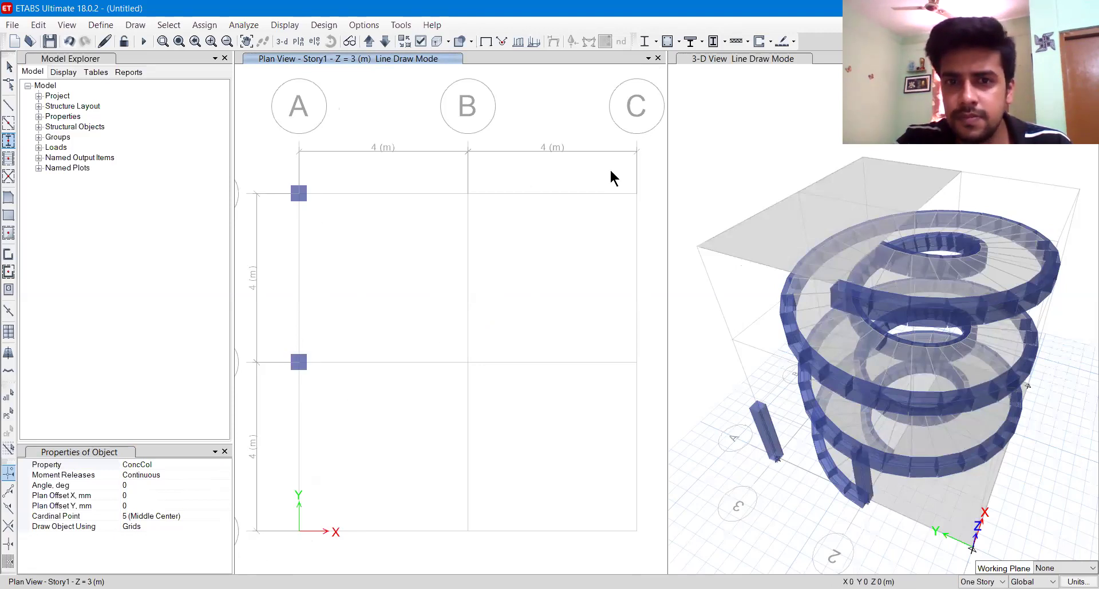
left_click_drag(608, 173, 639, 372)
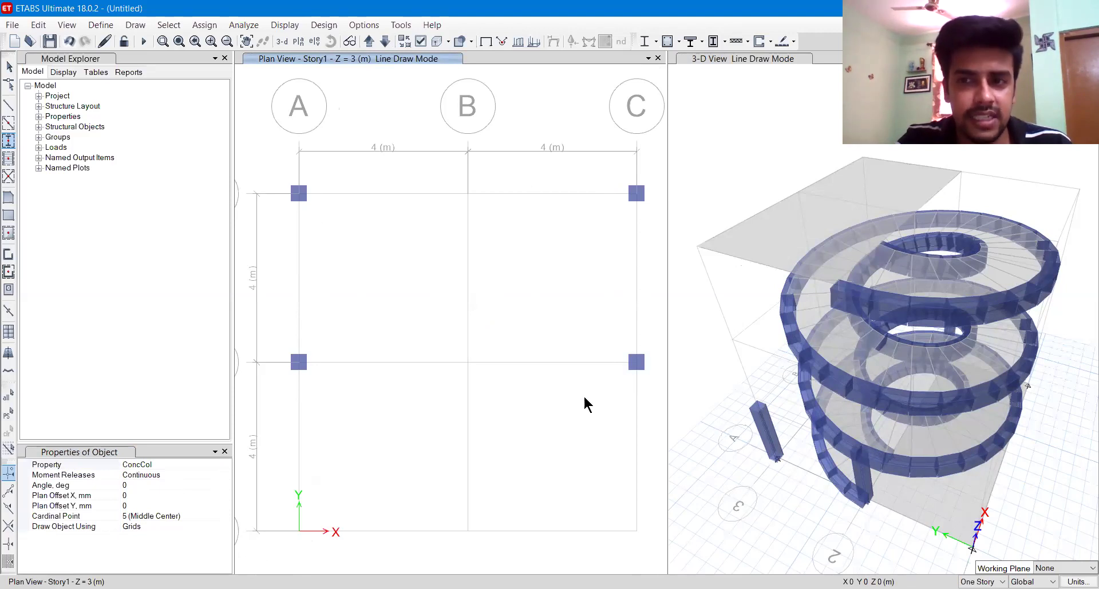
middle_click_drag(541, 319, 553, 161)
left_click_drag(460, 351, 505, 414)
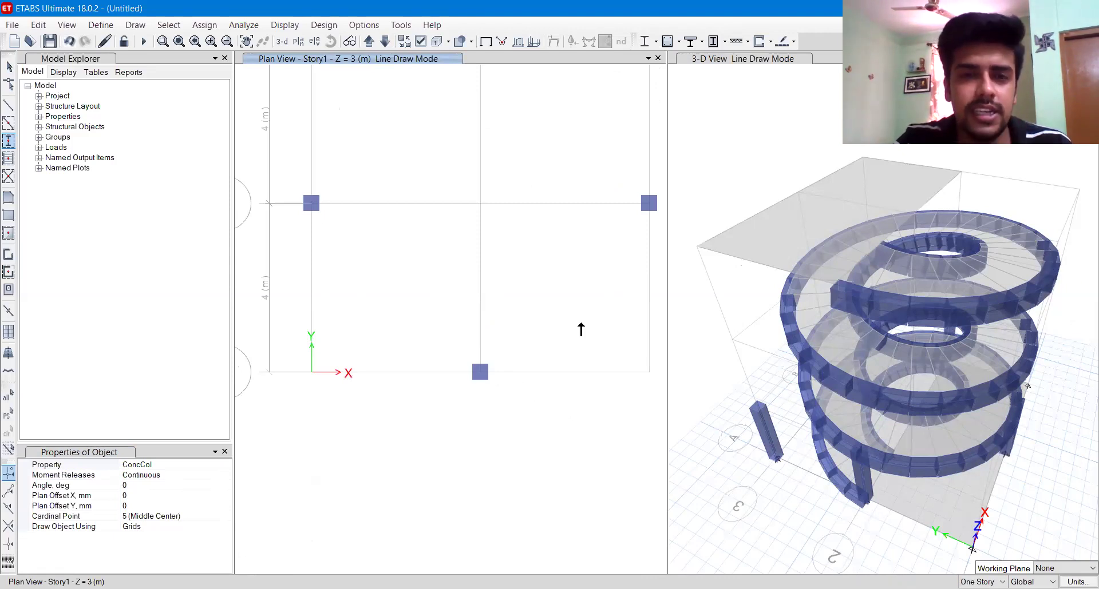
middle_click_drag(562, 297, 525, 419)
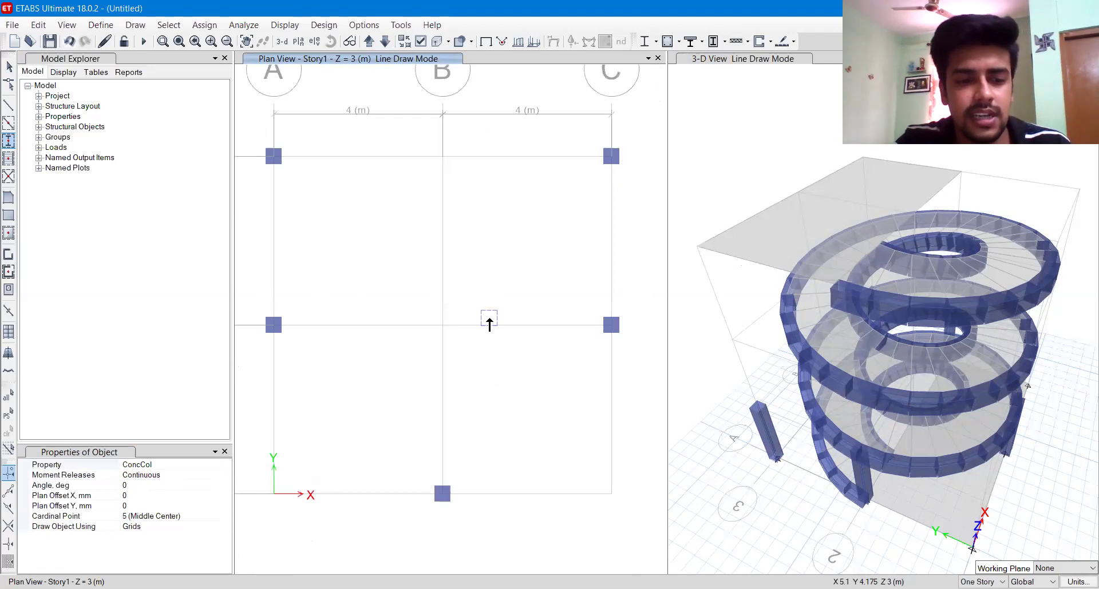
Undo the single-story columns and the Slab1 floors on the Base and Story3
key("ctrl+z")
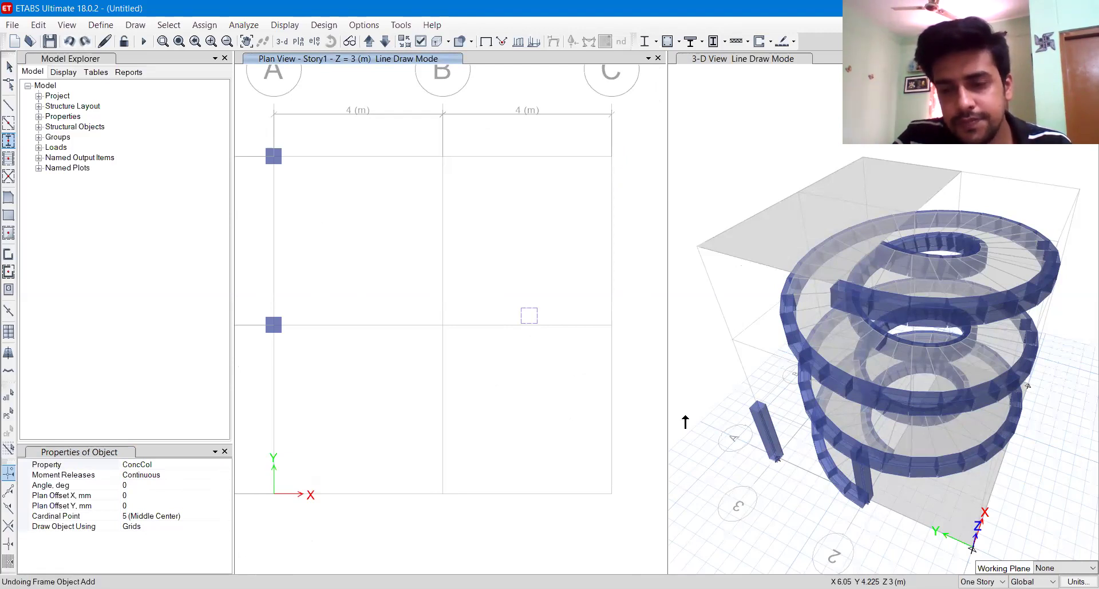
key("ctrl+z")
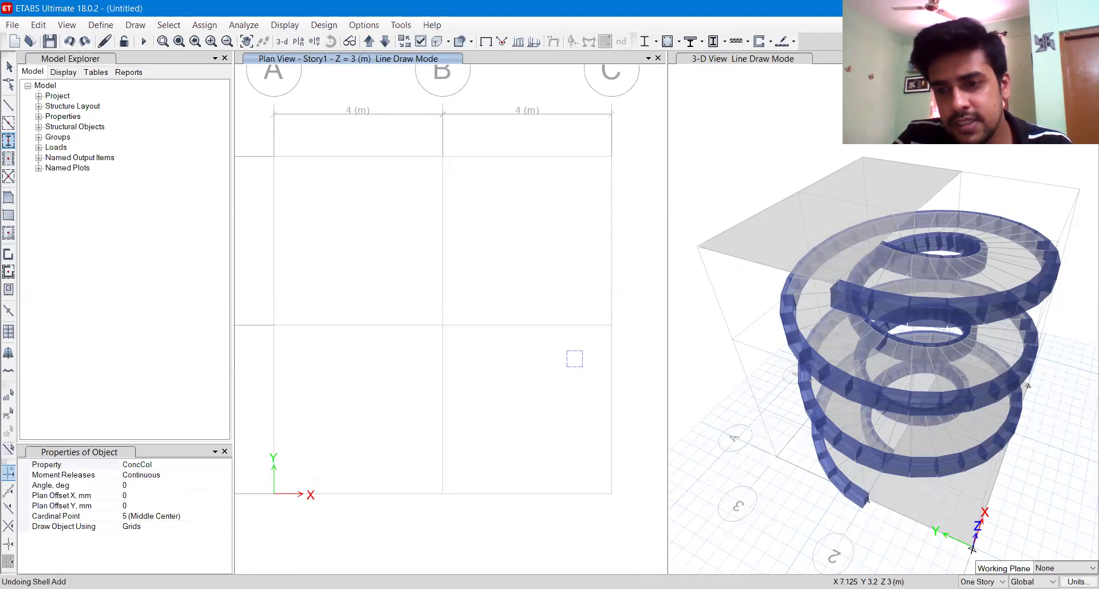
key("ctrl+z")
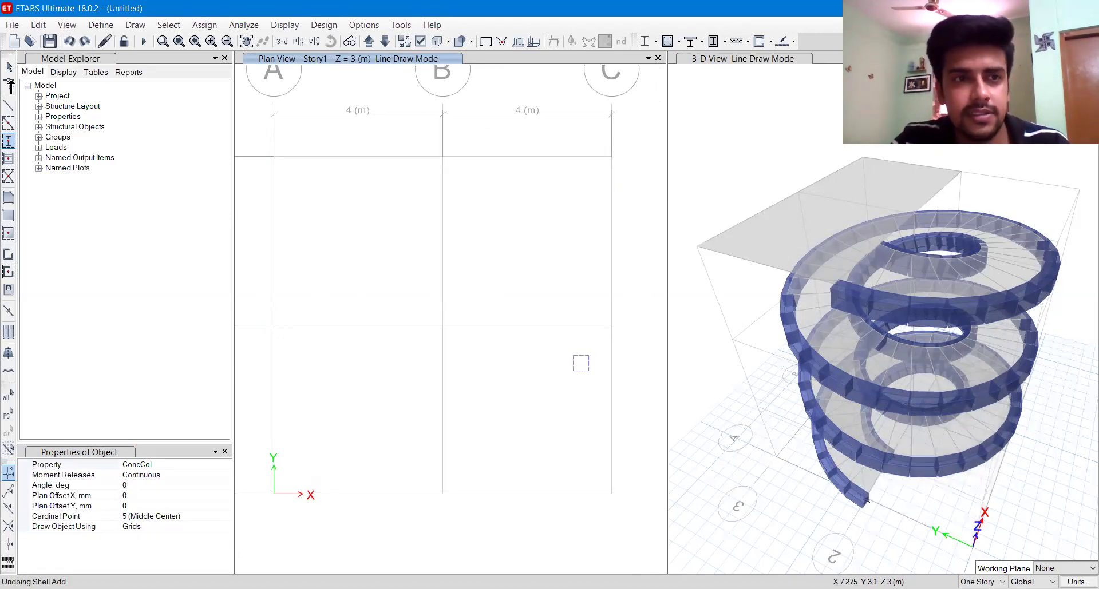
key("ctrl+z")
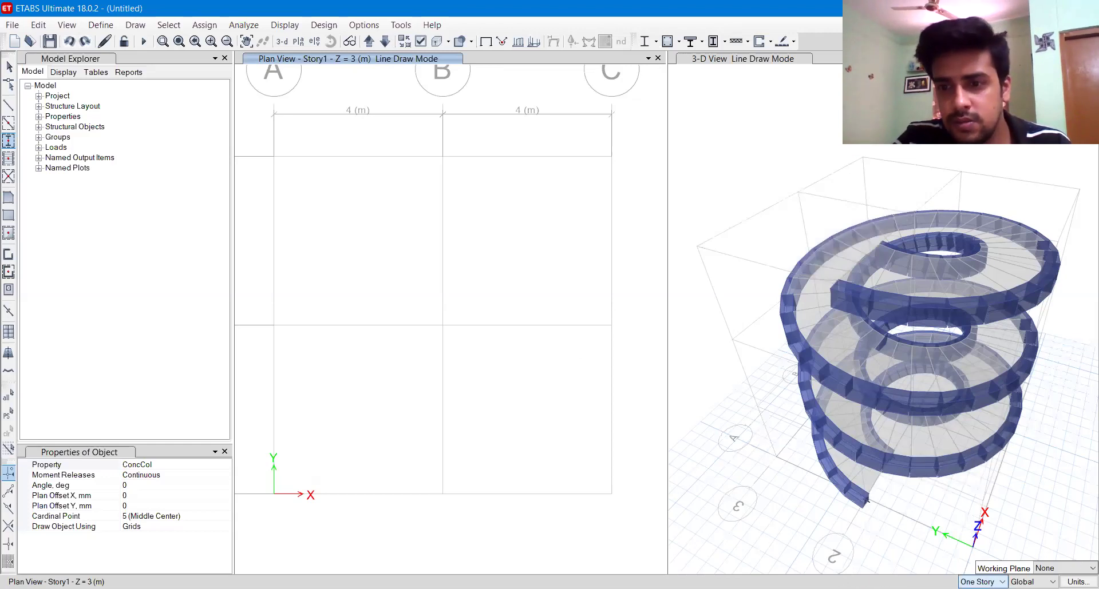
Apply drawing to All Stories and place ConcCol columns at grid points A2, A3, C3, C2 and B1
left_click(980, 588)
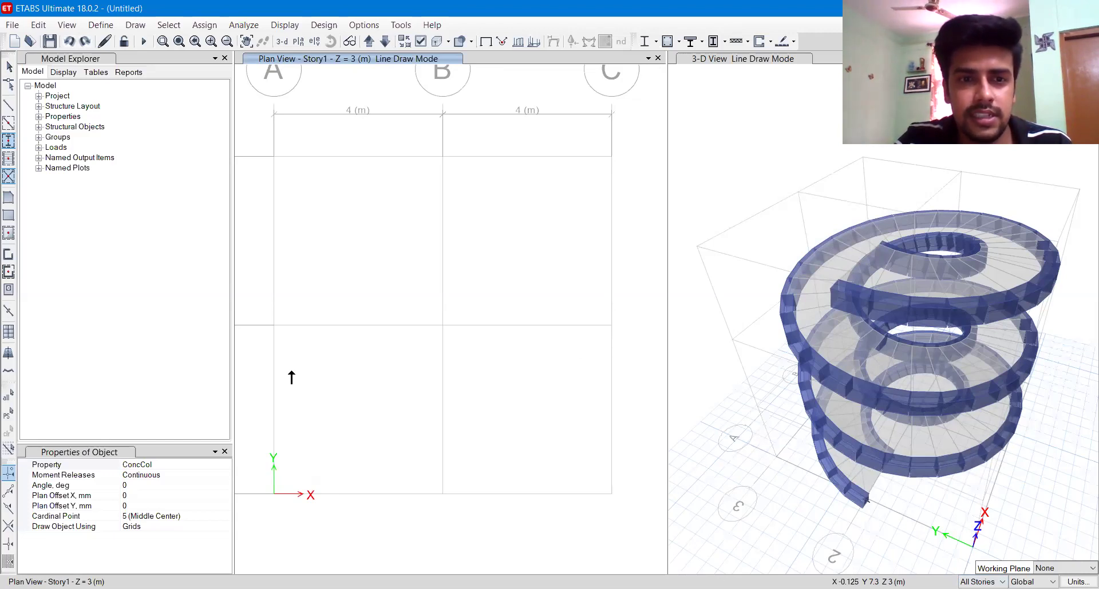
left_click_drag(289, 371, 254, 130)
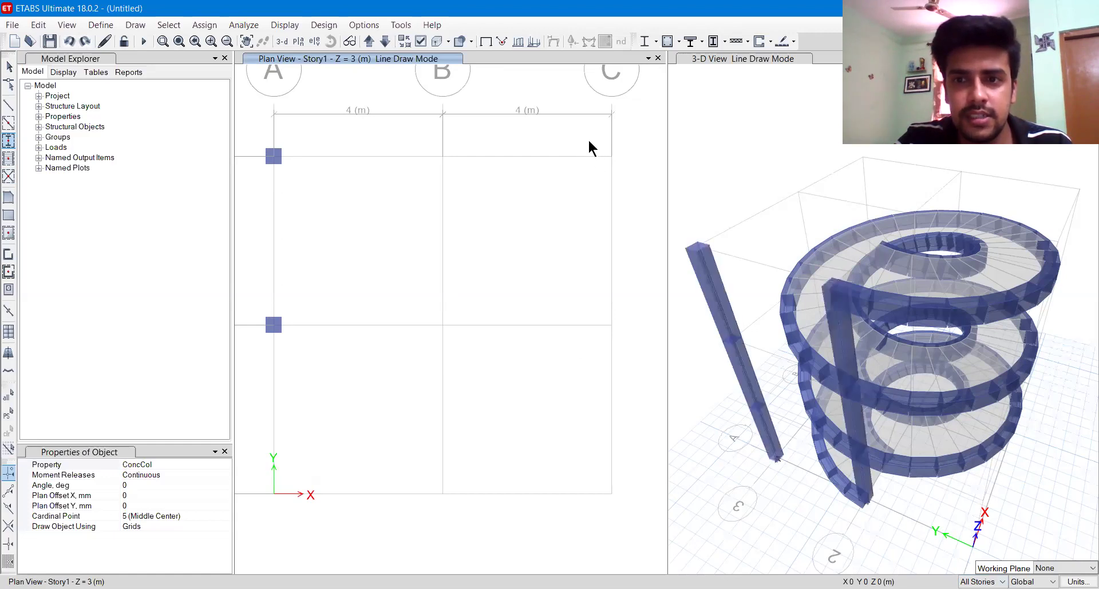
left_click_drag(580, 138, 626, 390)
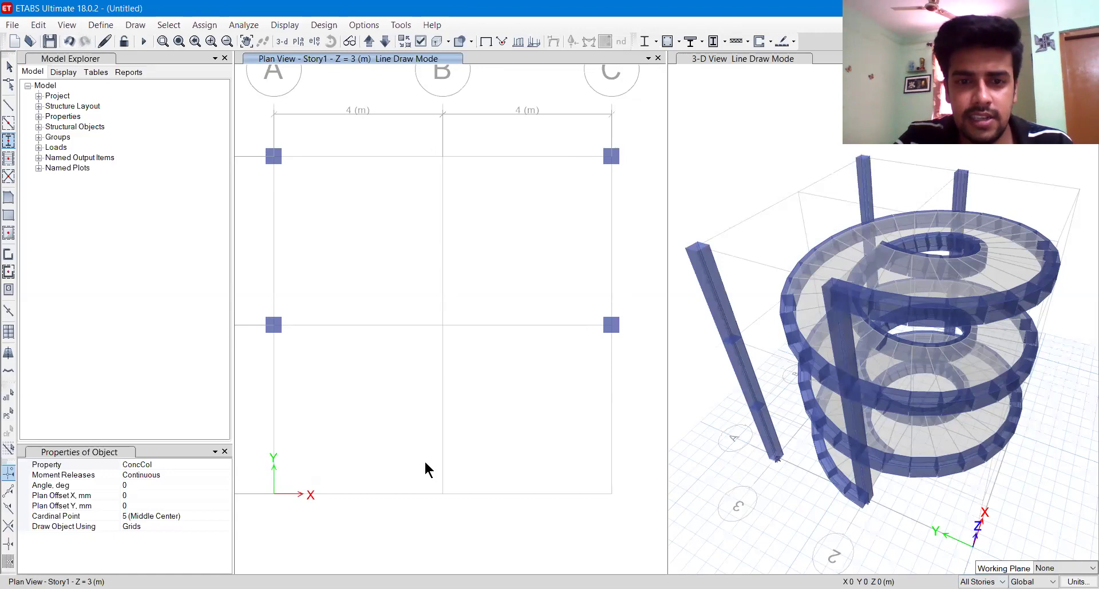
left_click(442, 493)
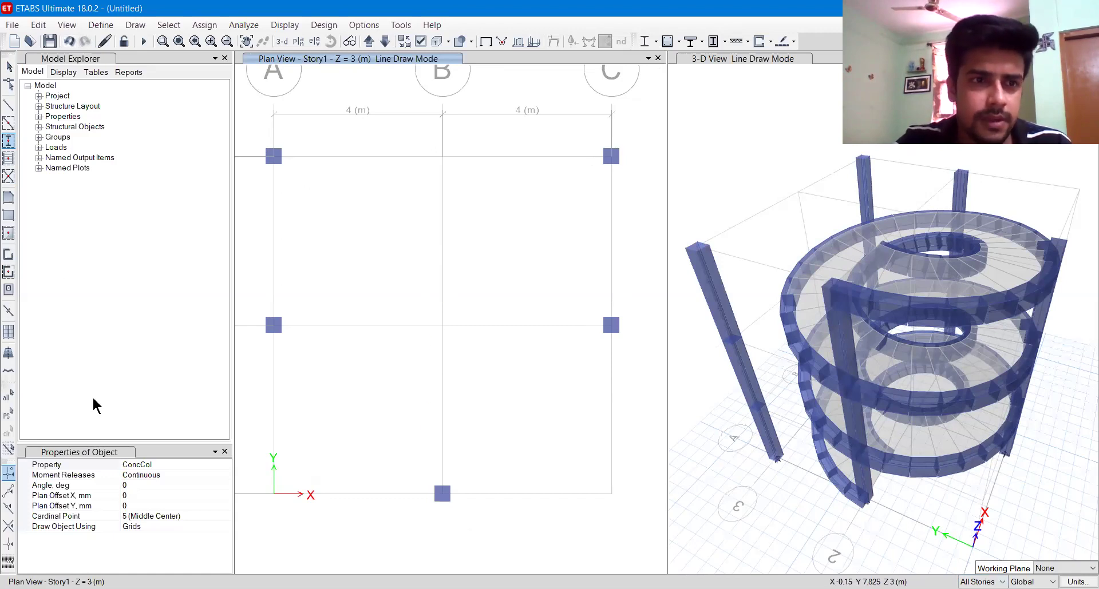
Go down to the Base plan and start drawing a floor with the Slab1 property
left_click(385, 41)
left_click(8, 198)
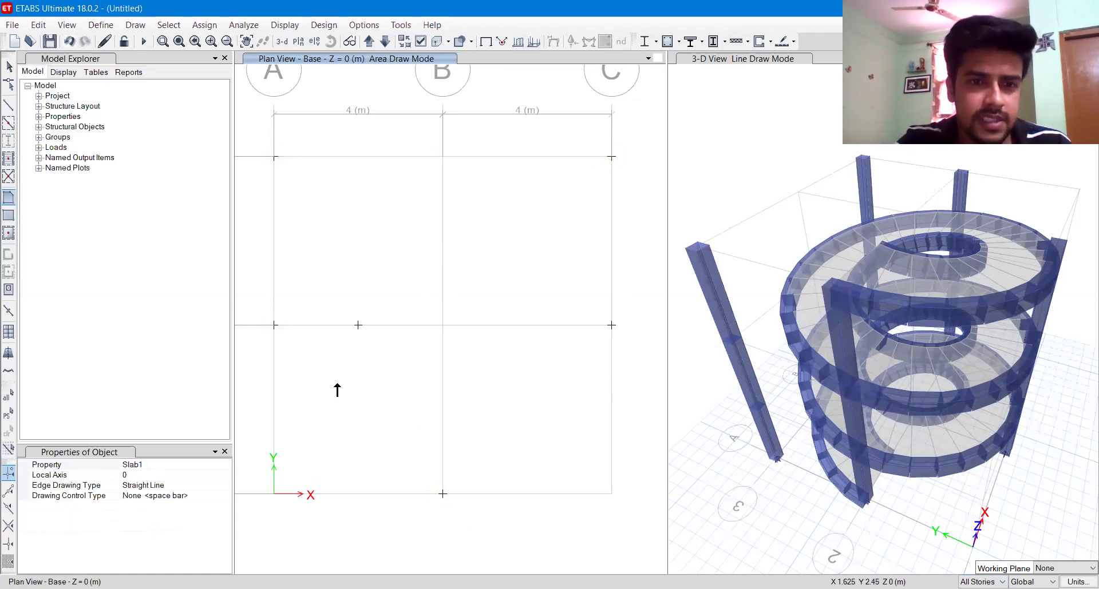
left_click(273, 325)
left_click(611, 325)
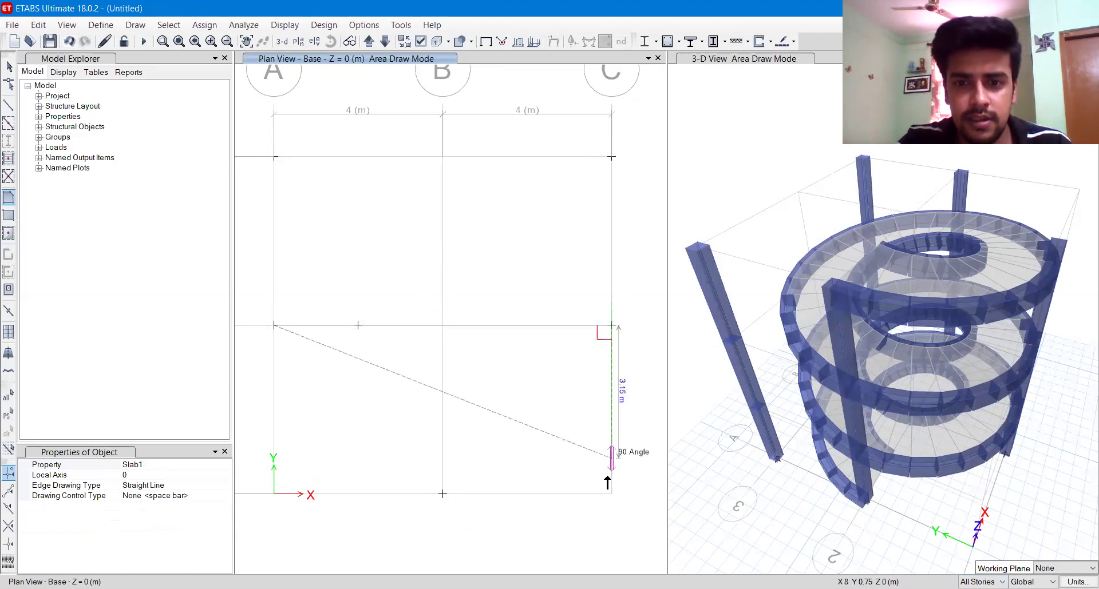
left_click(611, 493)
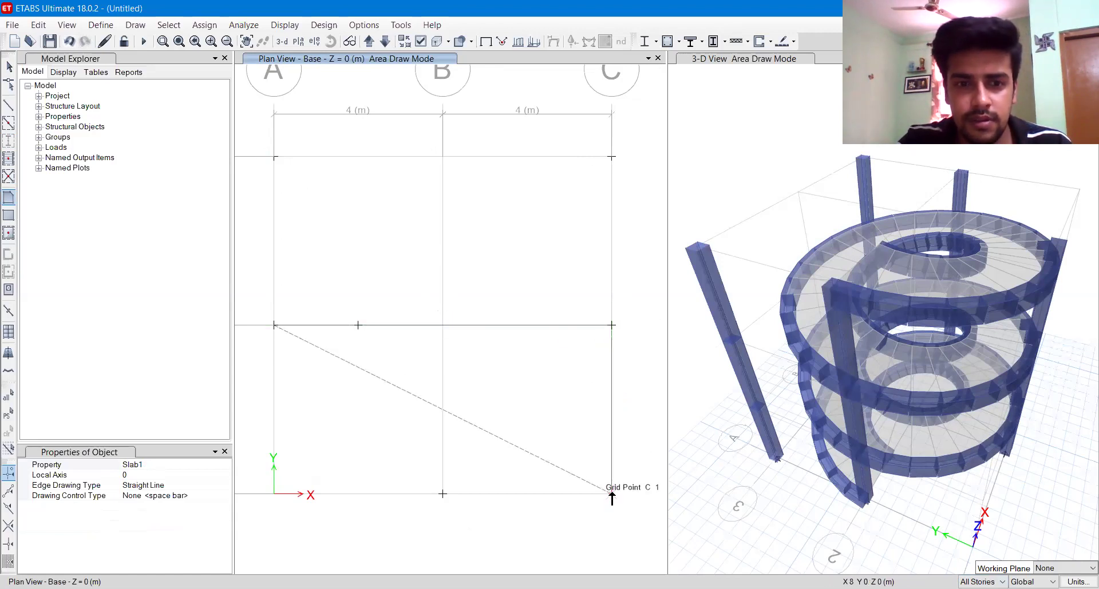
left_click(274, 494)
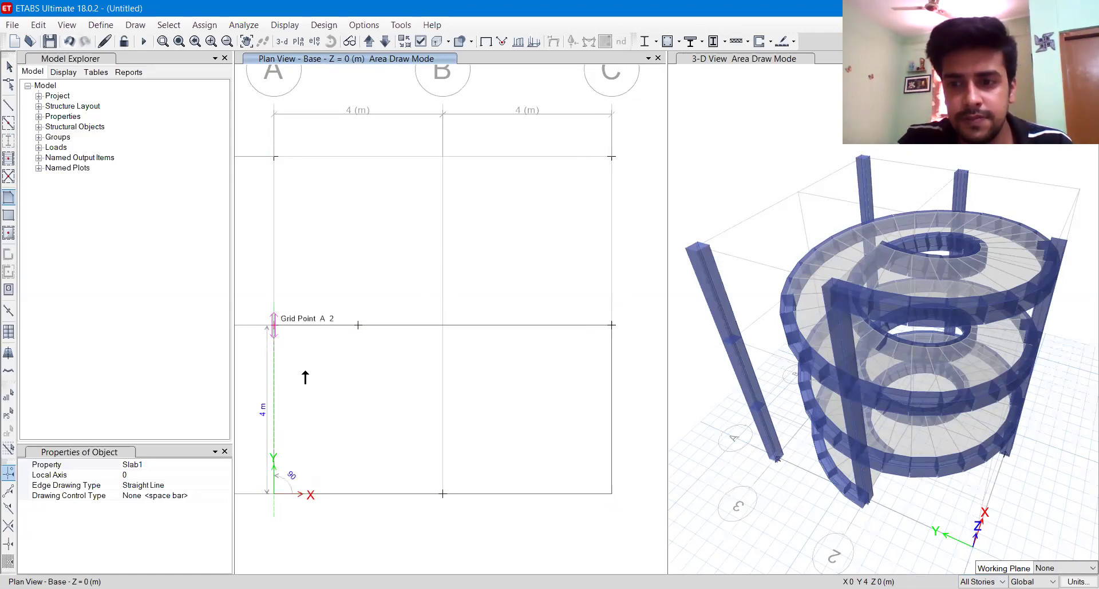
key("Return")
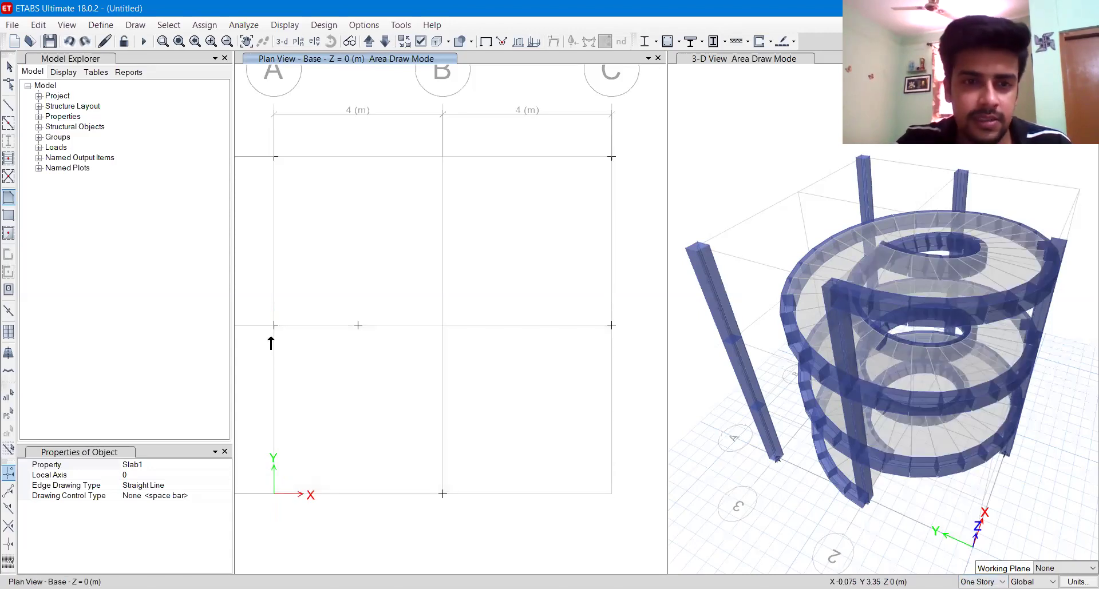
left_click(274, 325)
left_click(612, 325)
left_click(611, 494)
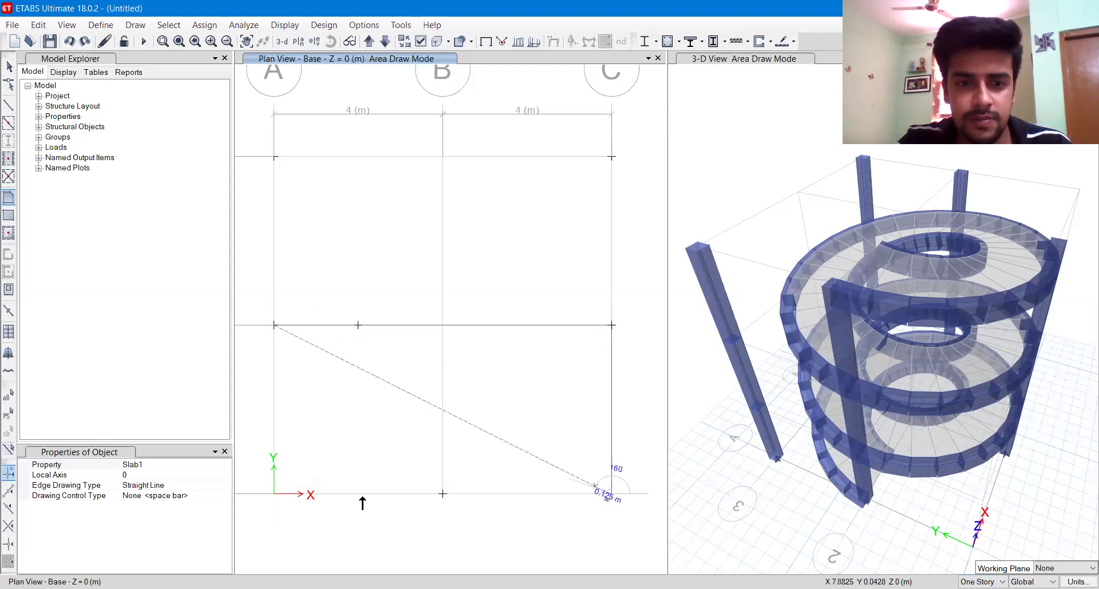
left_click(275, 494)
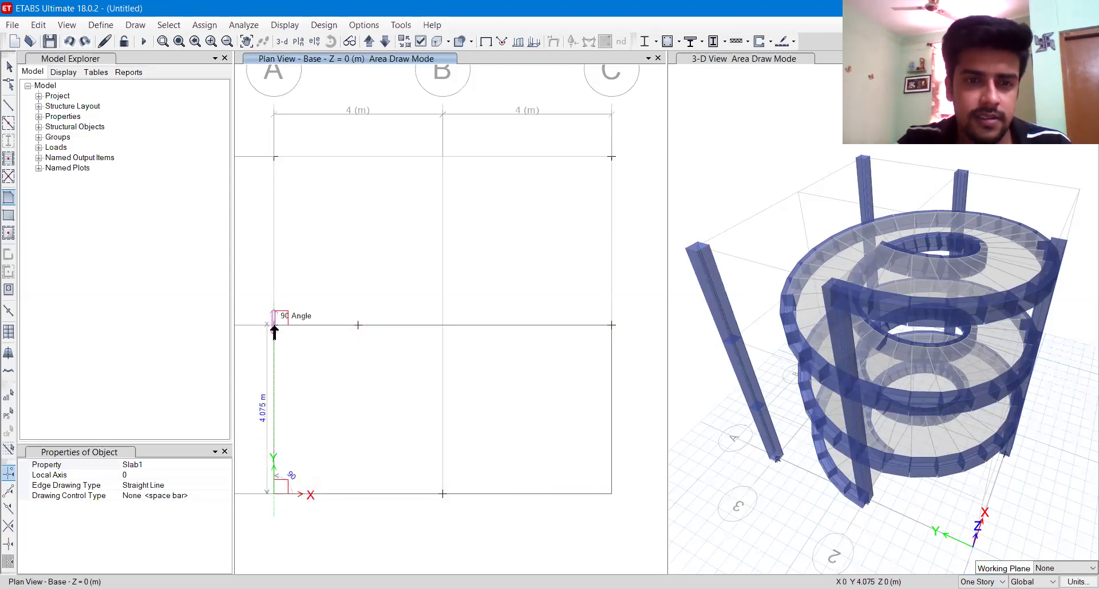
left_click(275, 324)
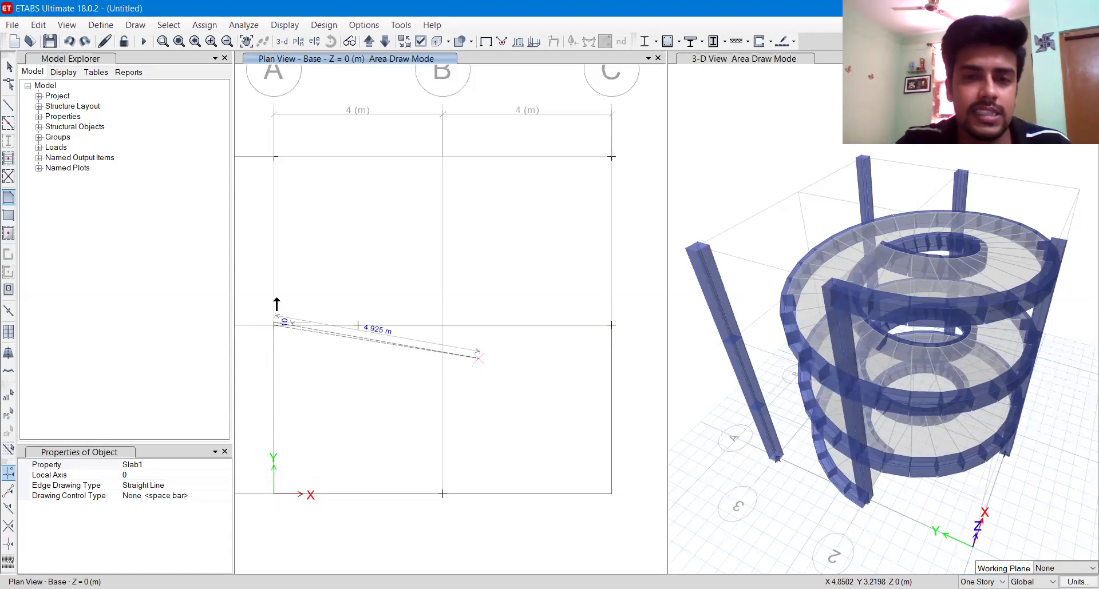
key("Escape")
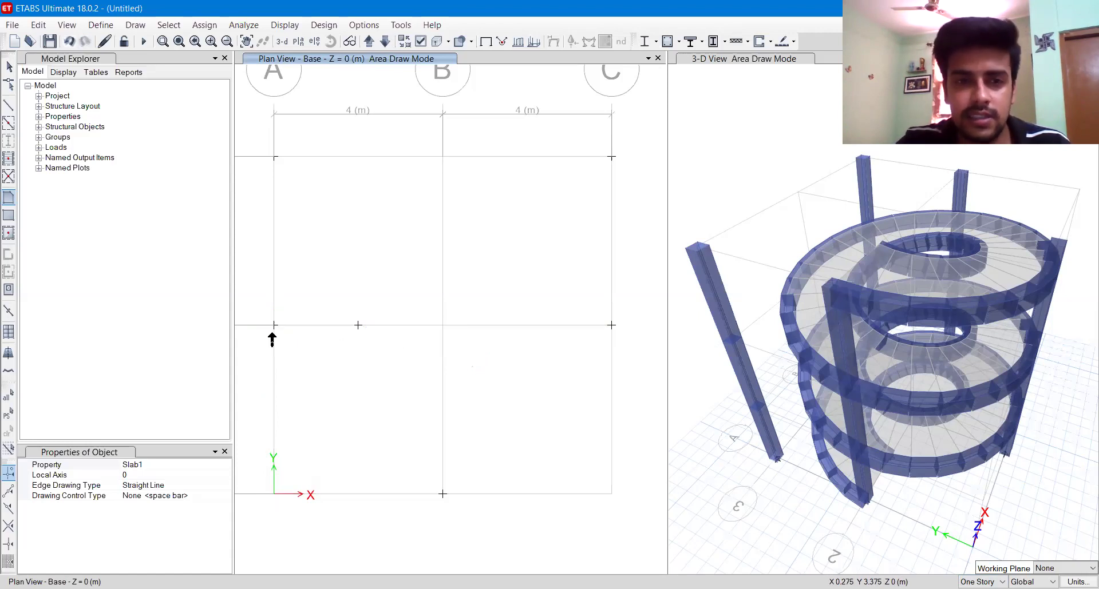
left_click(274, 325)
left_click(611, 325)
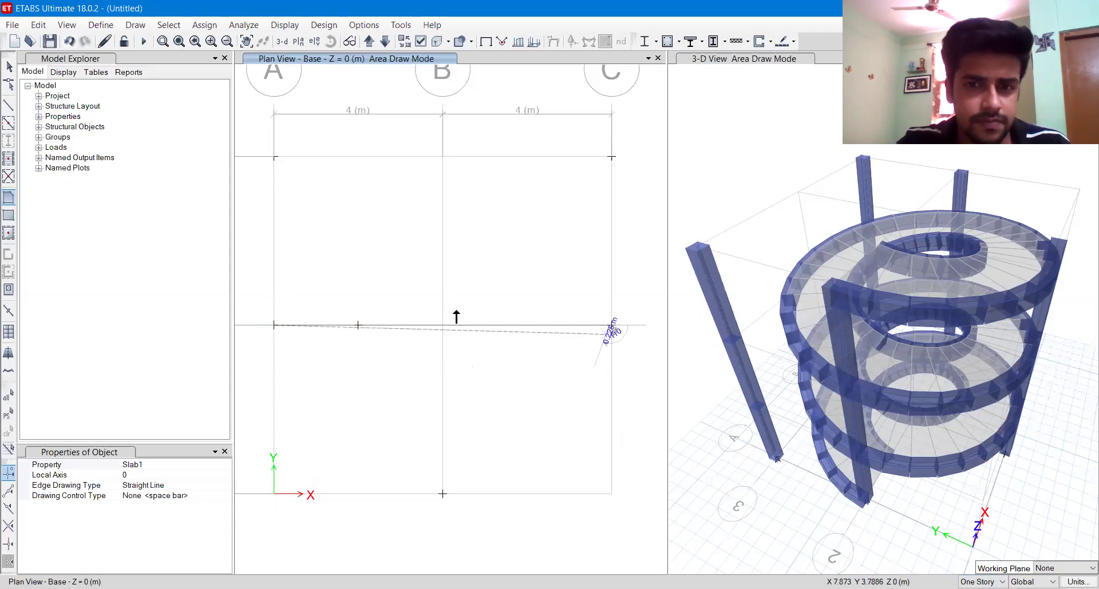
key("Escape")
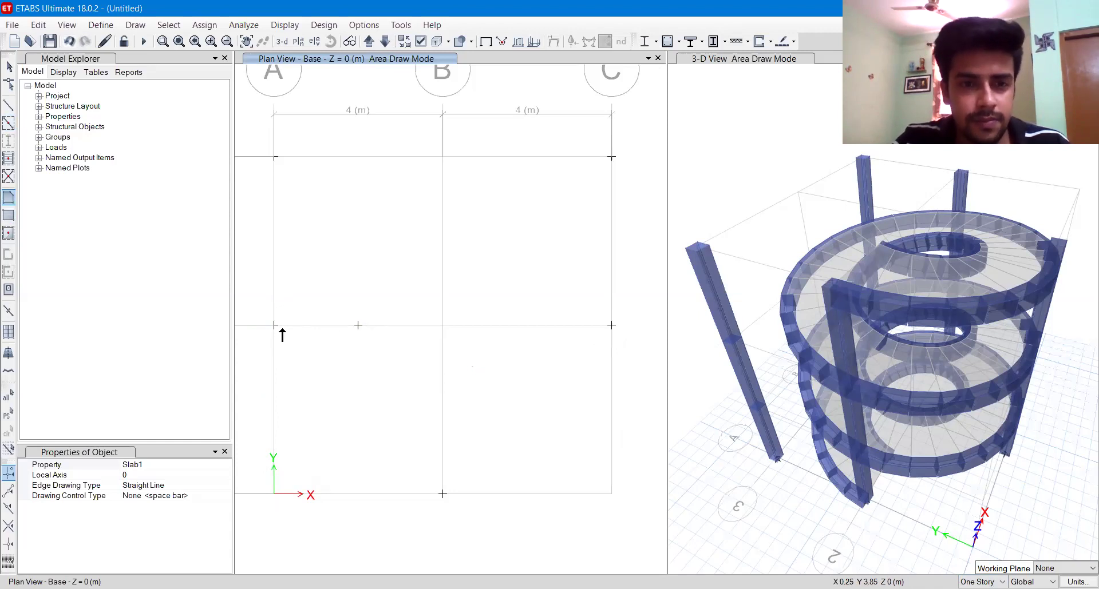
Draw a Slab1 floor through grid points A2, C2, C1 and A1 on the Base plan with One Story active
left_click(275, 325)
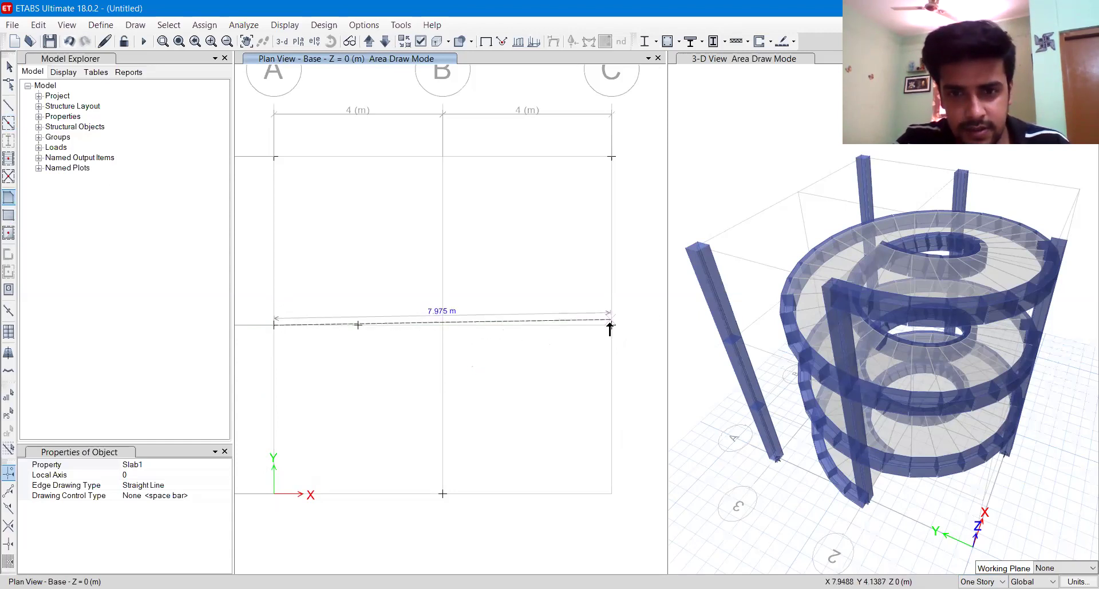
left_click(611, 325)
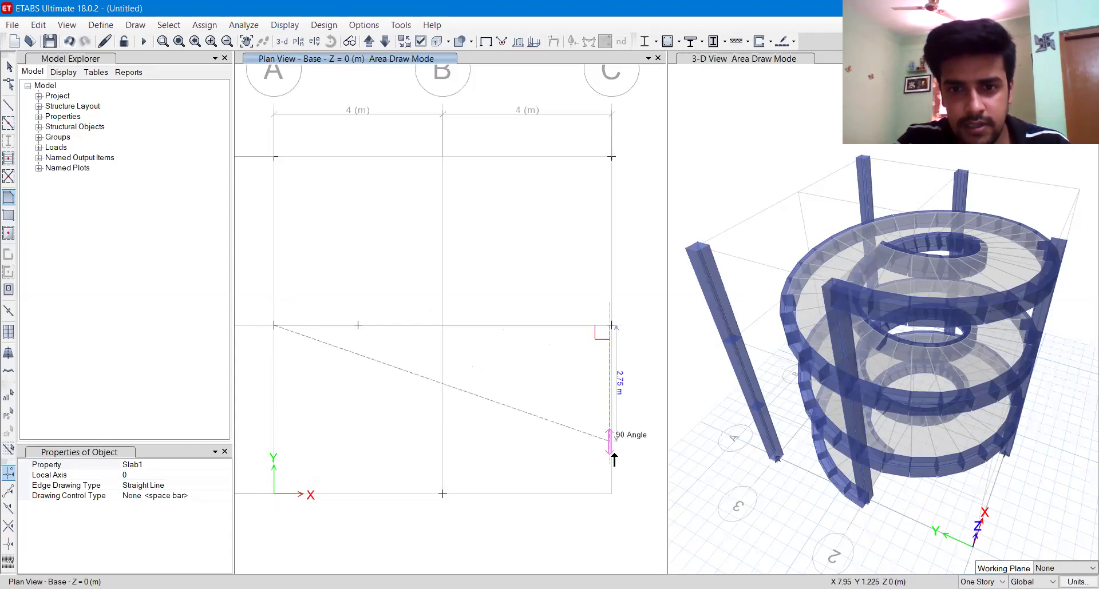
left_click(612, 494)
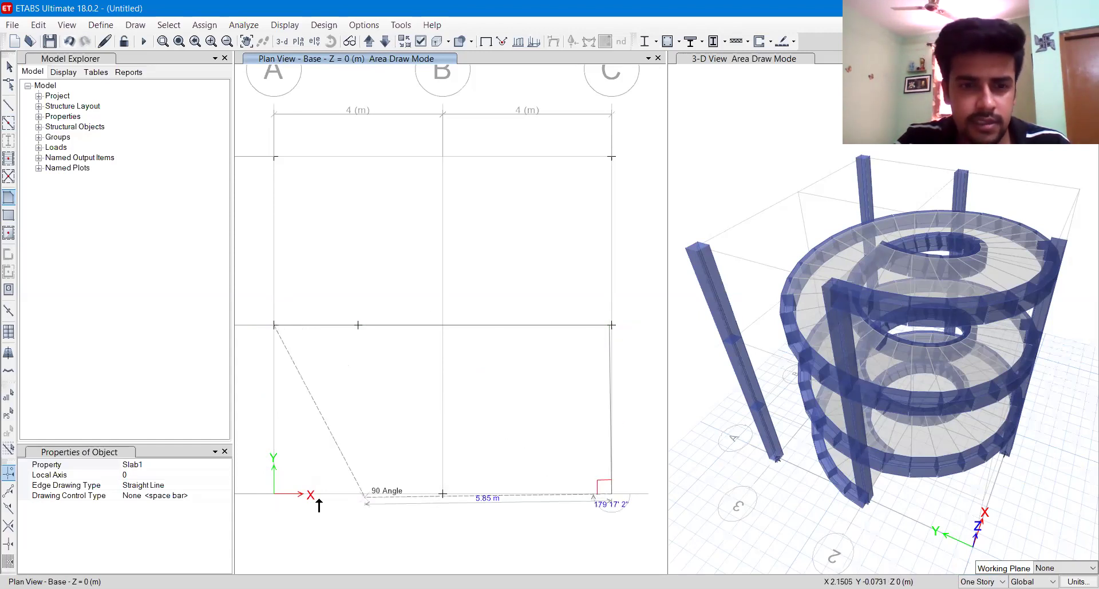
left_click(274, 494)
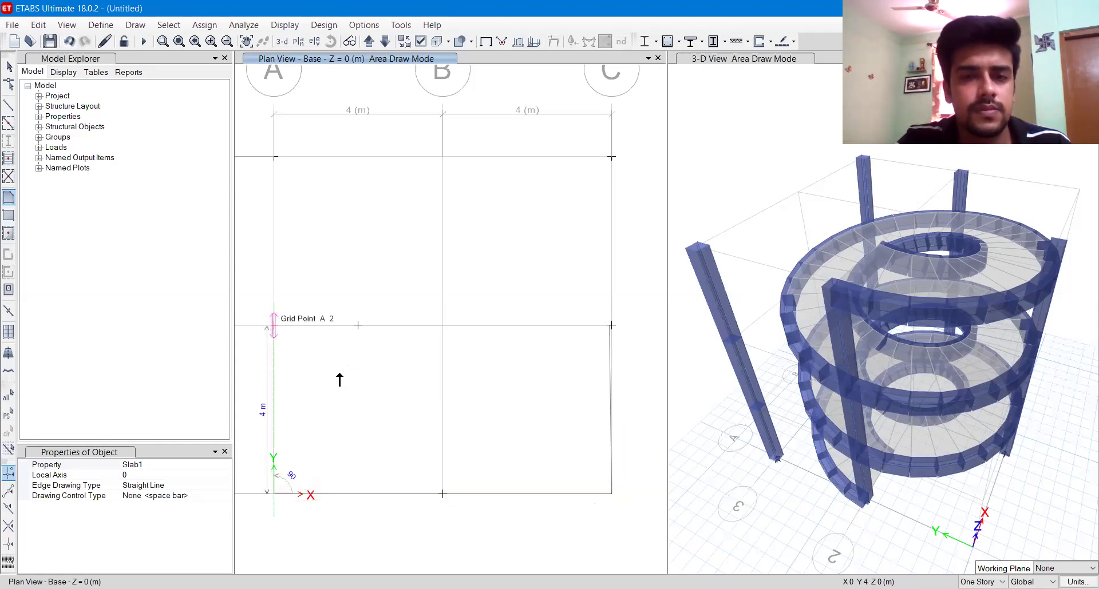
key("Return")
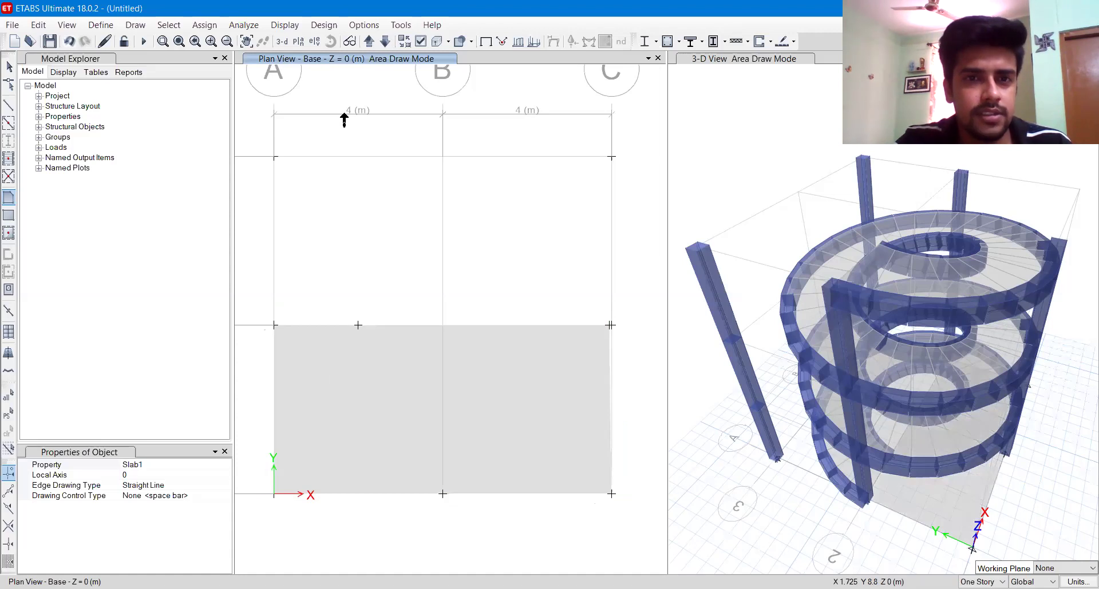
Go up to the Story3 plan and draw a Slab1 floor through grid points A3, C3, C2 and A2
left_click(369, 41)
left_click(370, 41)
left_click(273, 156)
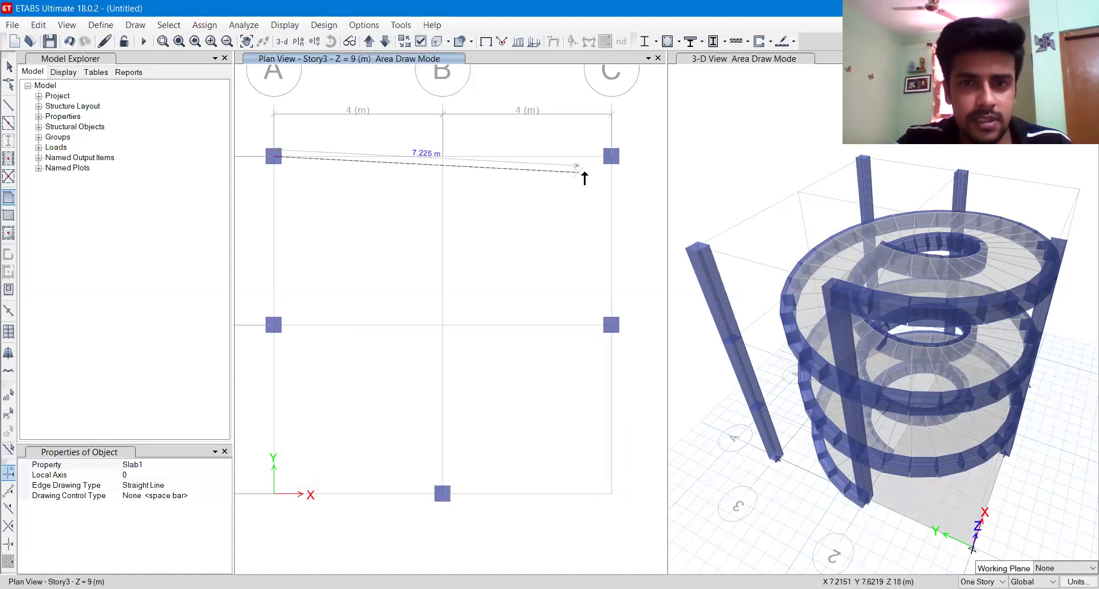
left_click(611, 157)
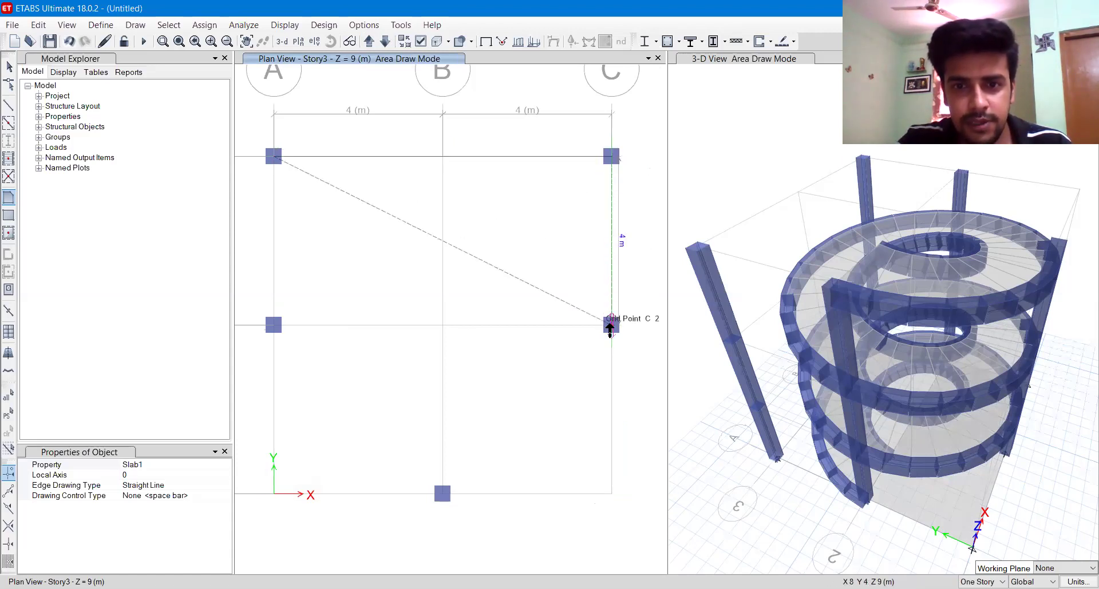
left_click(611, 325)
left_click(273, 325)
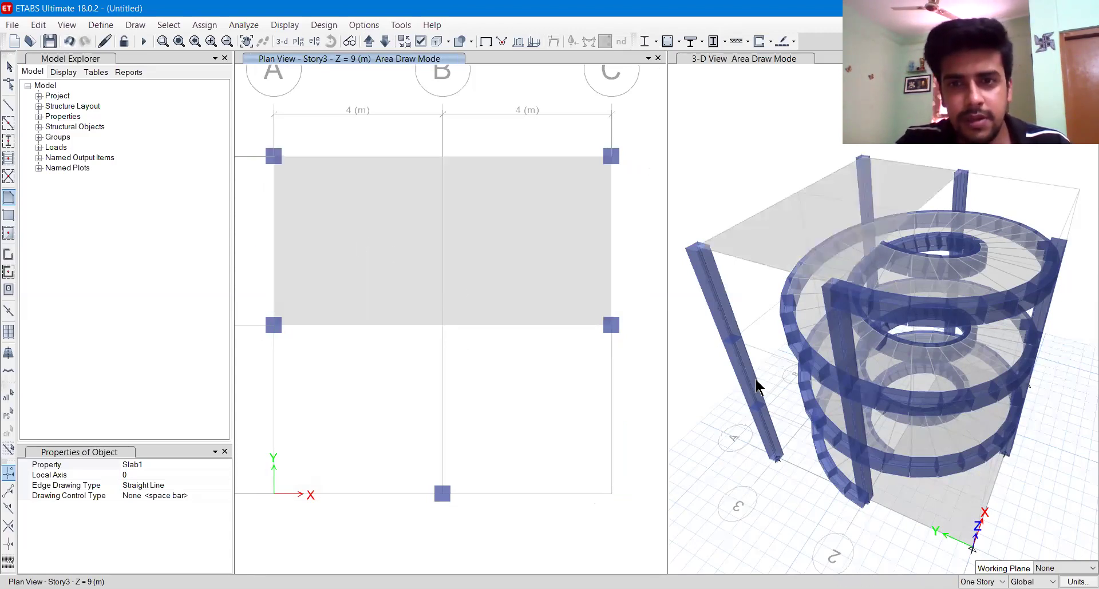
left_click(700, 64)
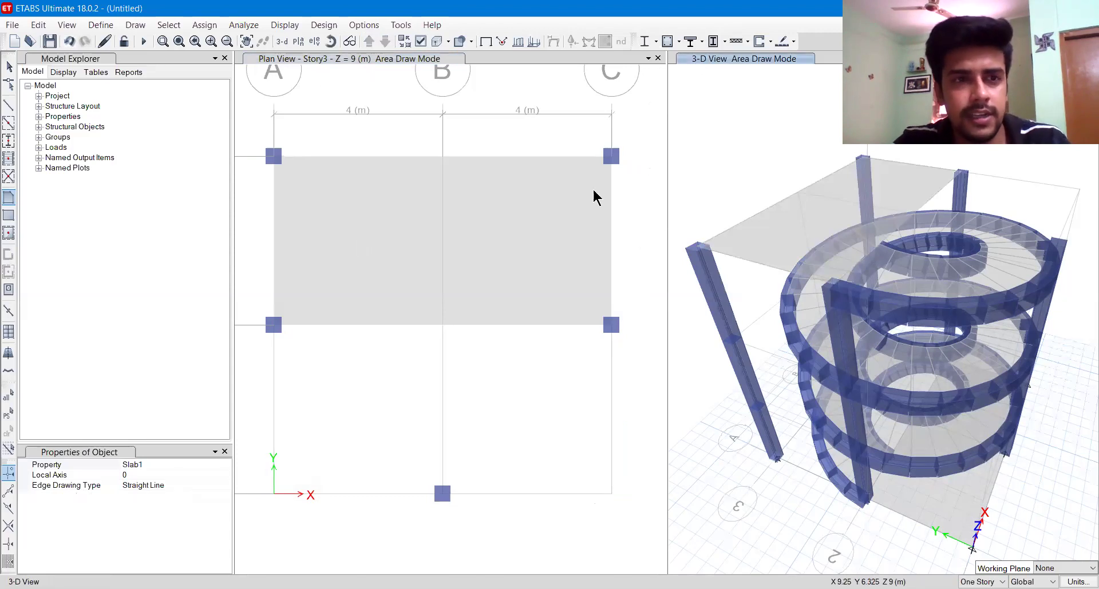
left_click(9, 67)
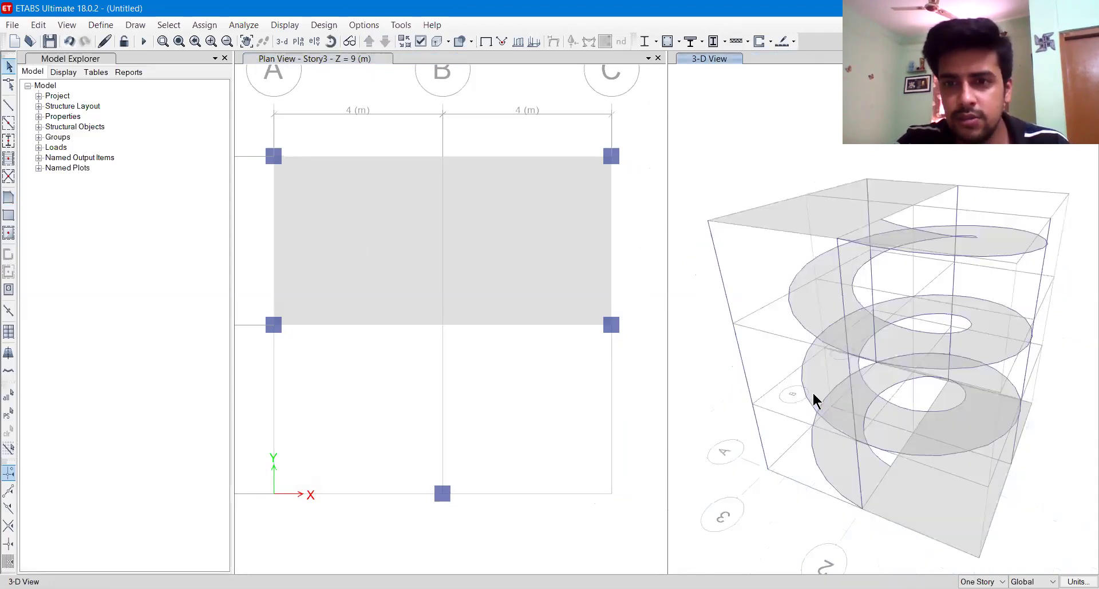
middle_click_drag(813, 393, 850, 372, "shift")
middle_click_drag(812, 454, 766, 473, "shift")
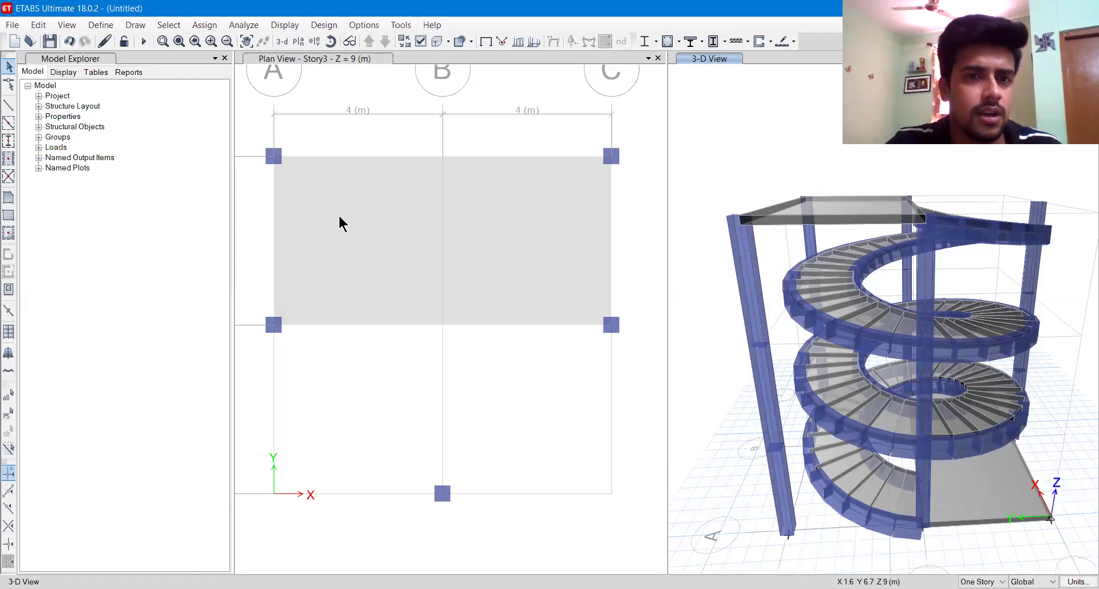
Apply drawing to All Stories and draw ConcBm beams from grid point A3 to C3 and from C3 to C2
left_click(9, 107)
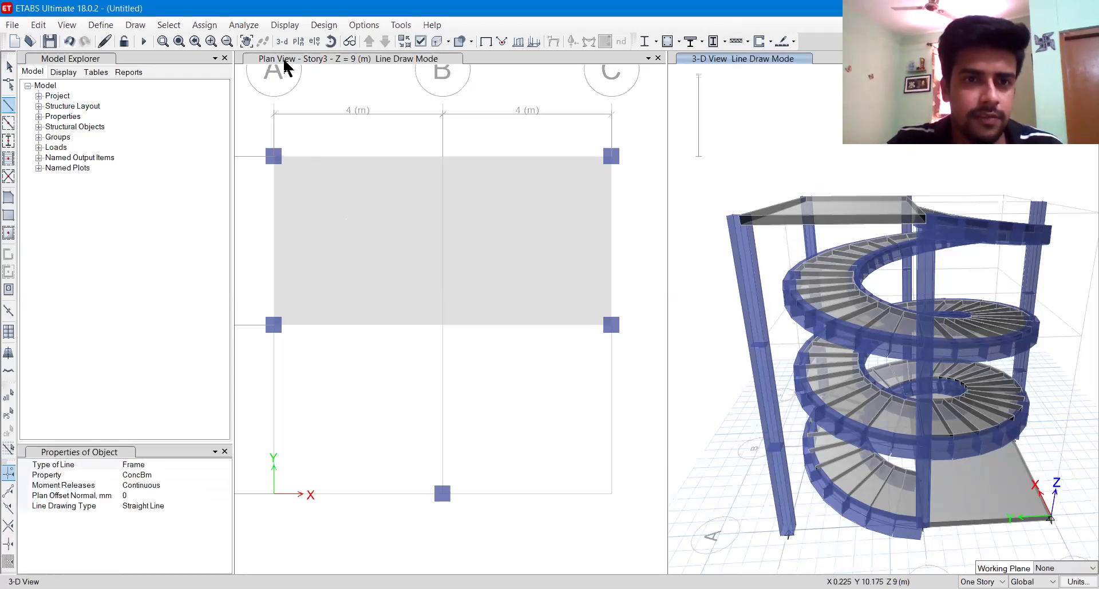
left_click(274, 157)
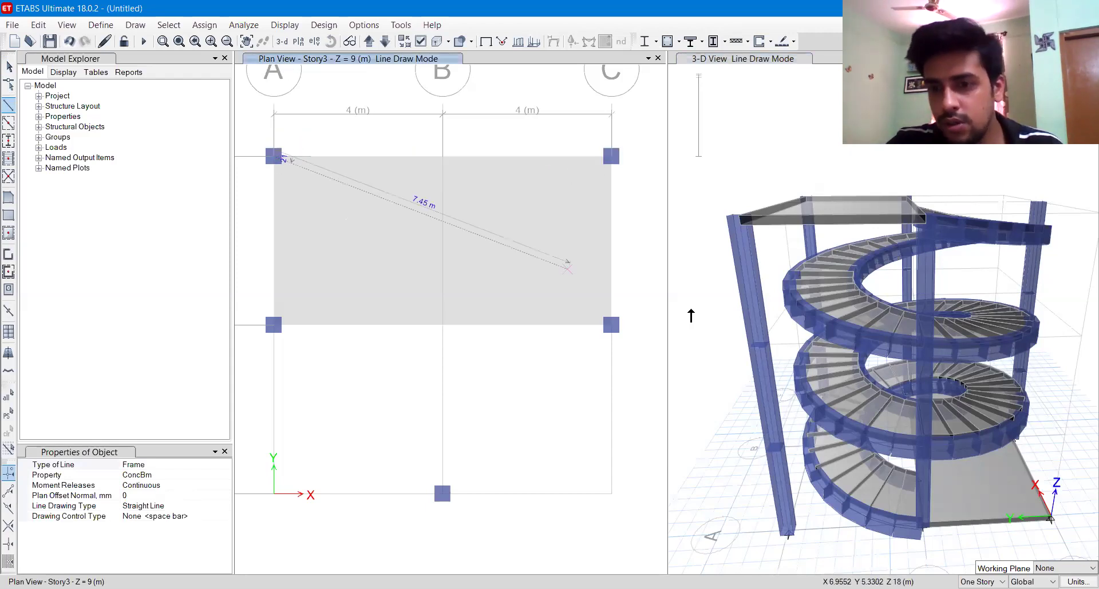
left_click(789, 459)
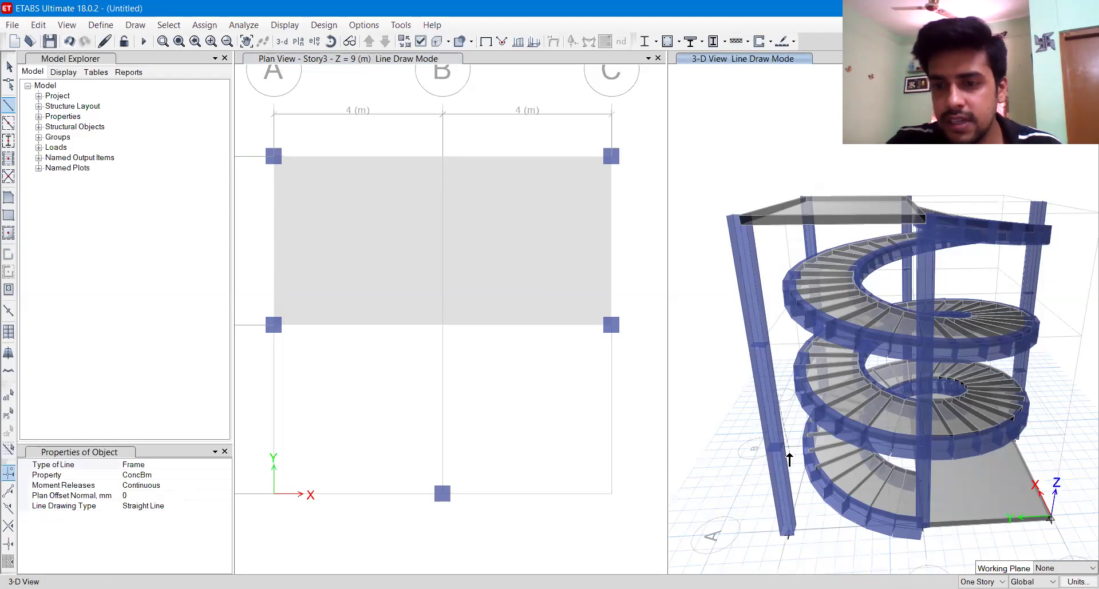
left_click(273, 157)
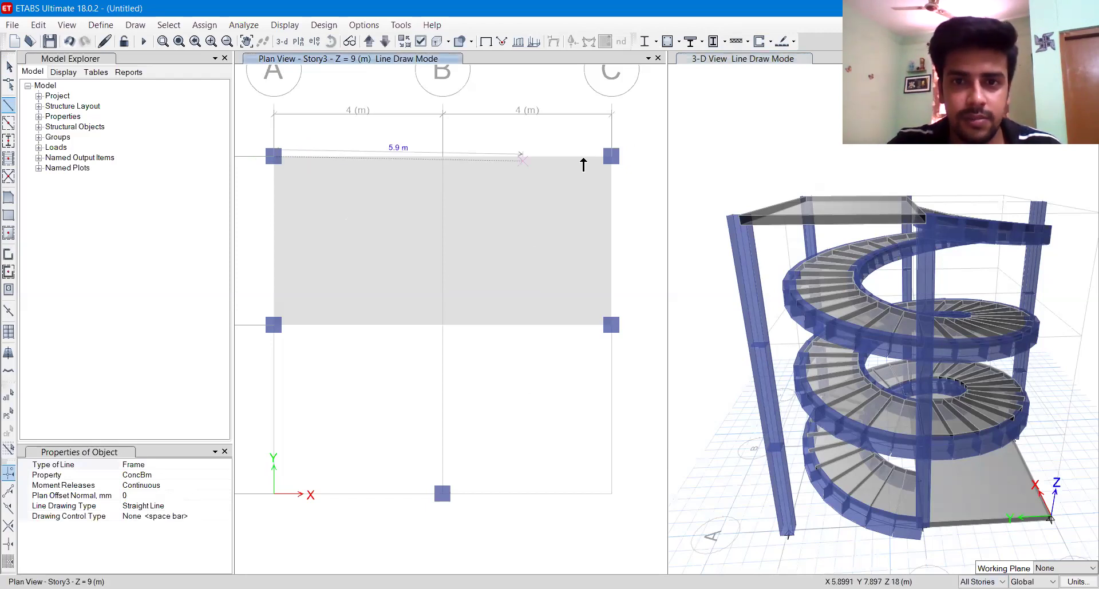
left_click(611, 157)
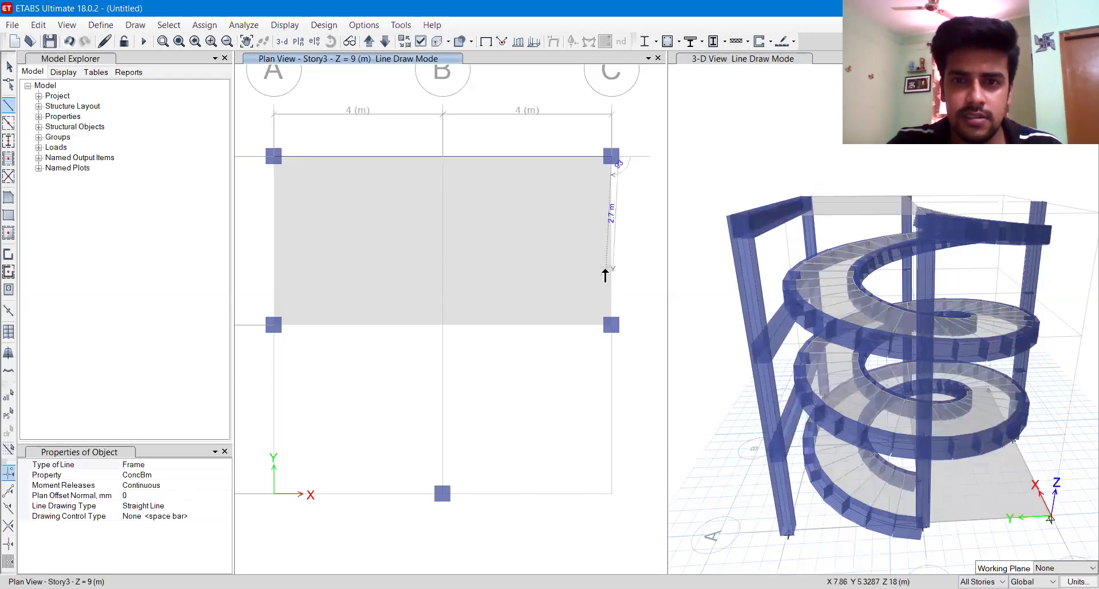
scroll(611, 329, "up", 3)
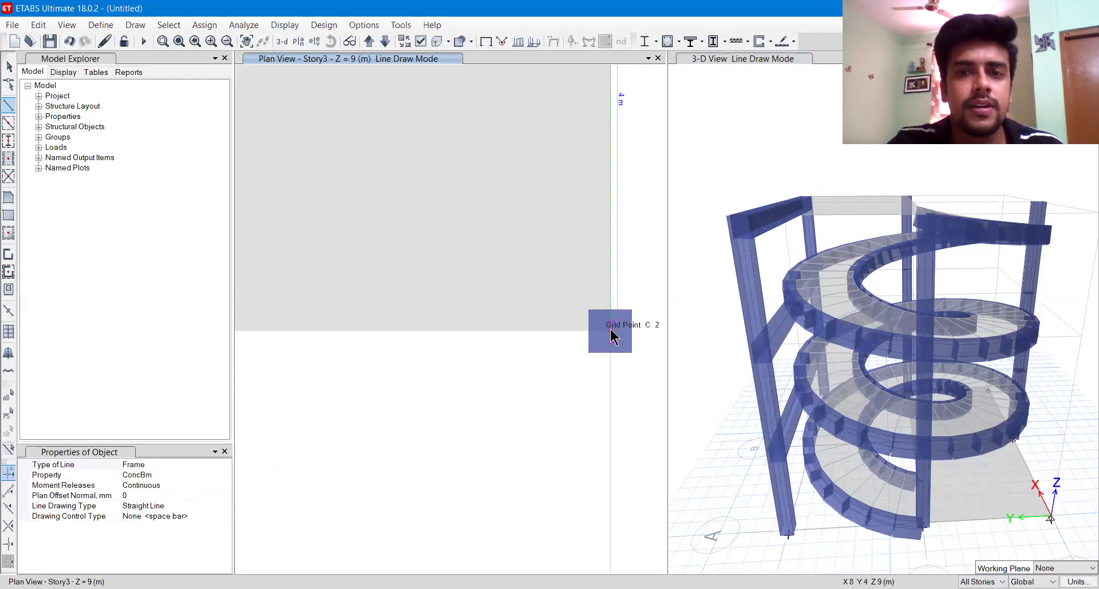
left_click(610, 330)
Draw a ConcBm beam on all stories from grid point A3 to A2 and finish line drawing
scroll(312, 309, "down", 3)
middle_click_drag(312, 311, 596, 336)
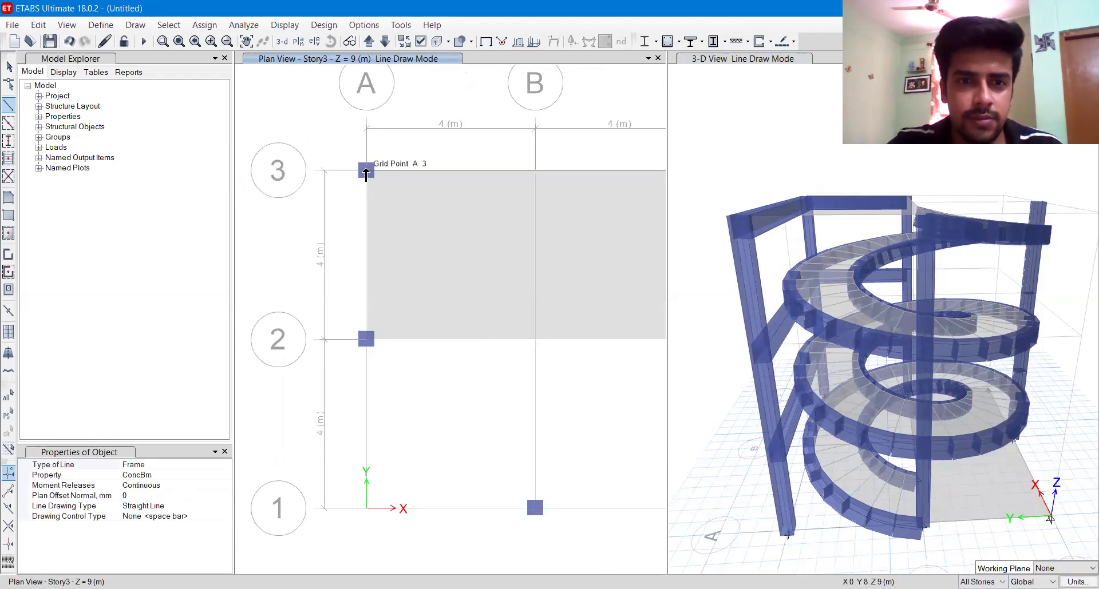
left_click(366, 171)
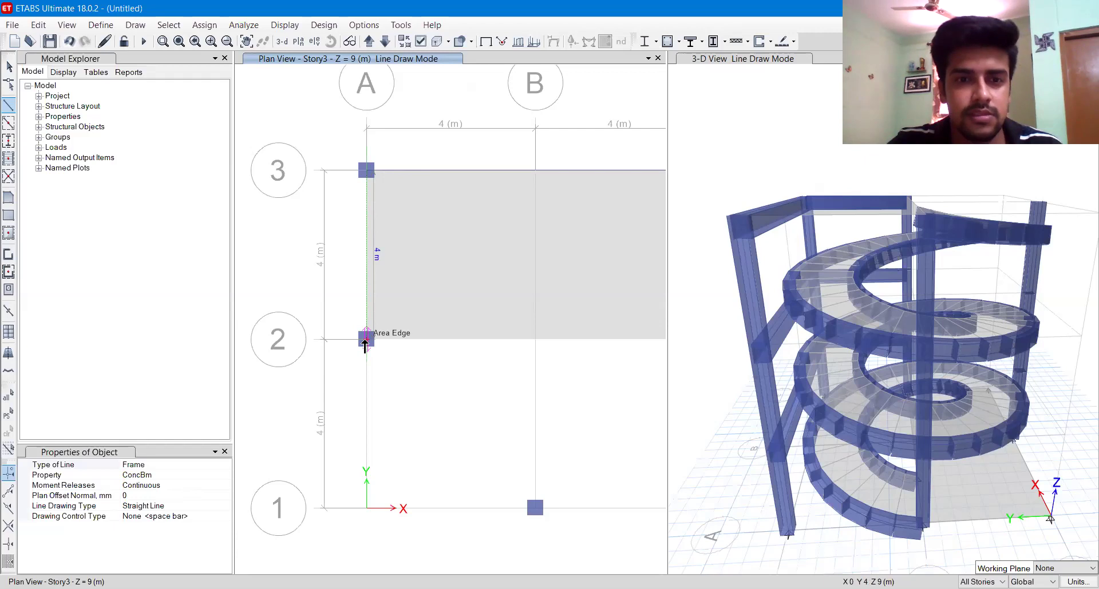
left_click(365, 341)
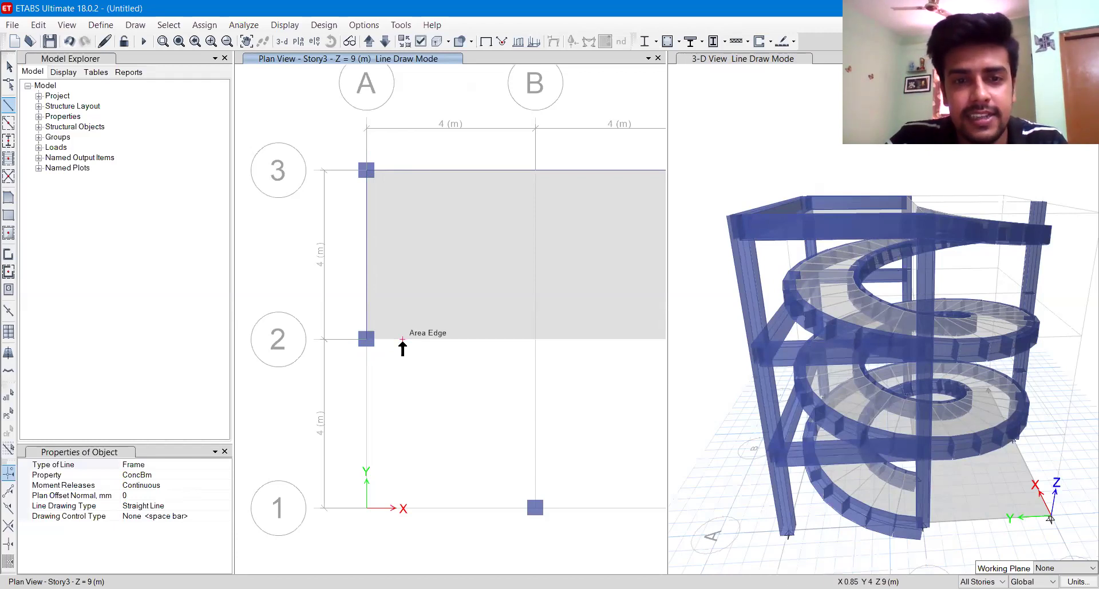
key("Escape")
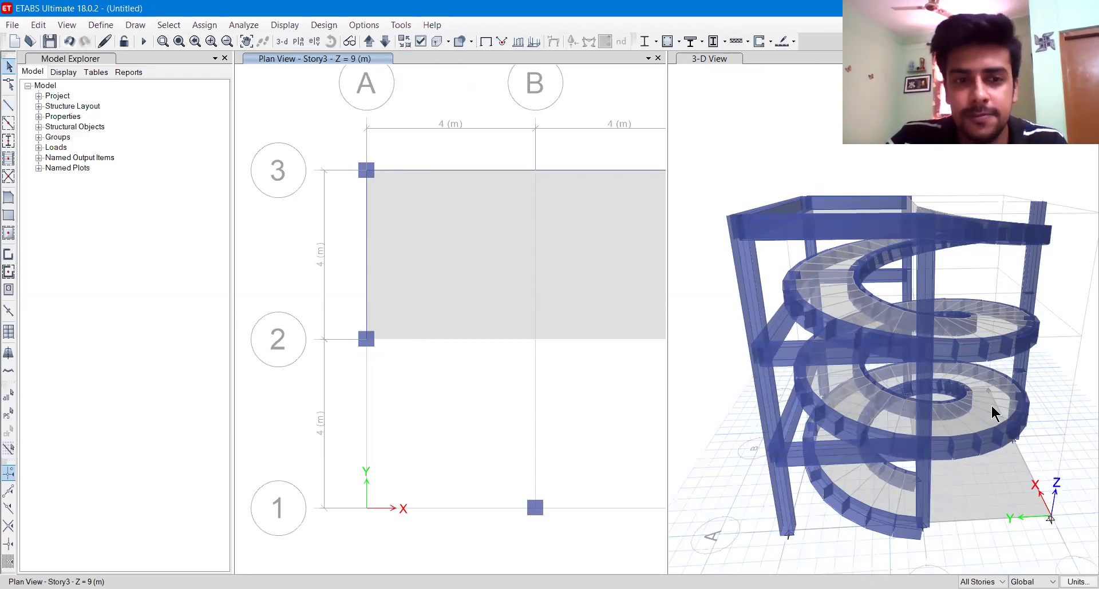
Close the Story3 plan view and show the whole structure in a 3D rendered view
middle_click_drag(993, 413, 1068, 404, "shift")
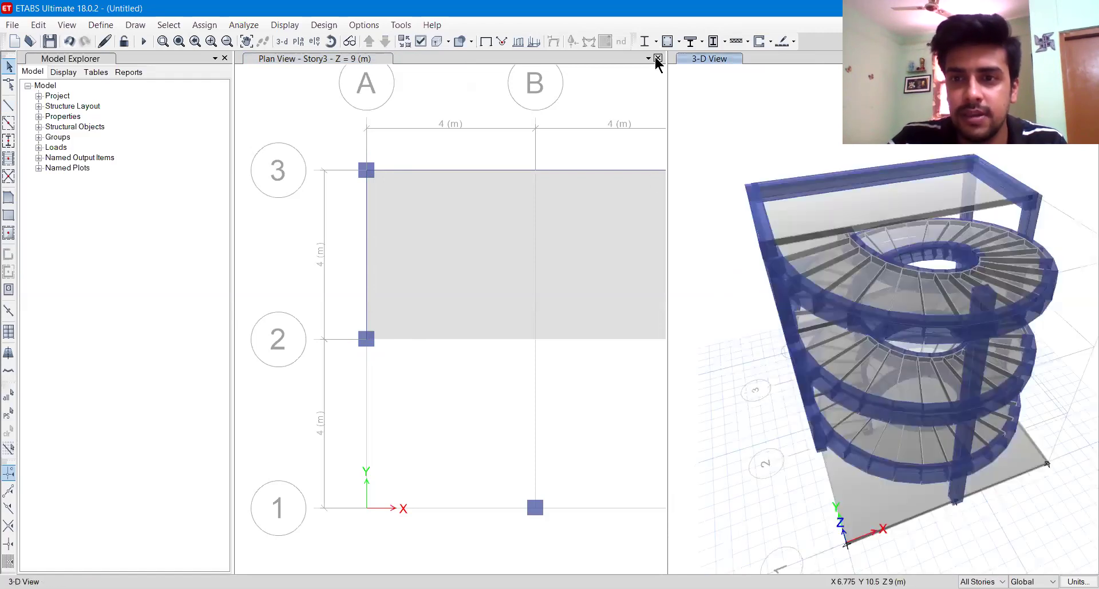
left_click(658, 58)
middle_click_drag(690, 389, 720, 351, "shift")
scroll(738, 330, "down", 3)
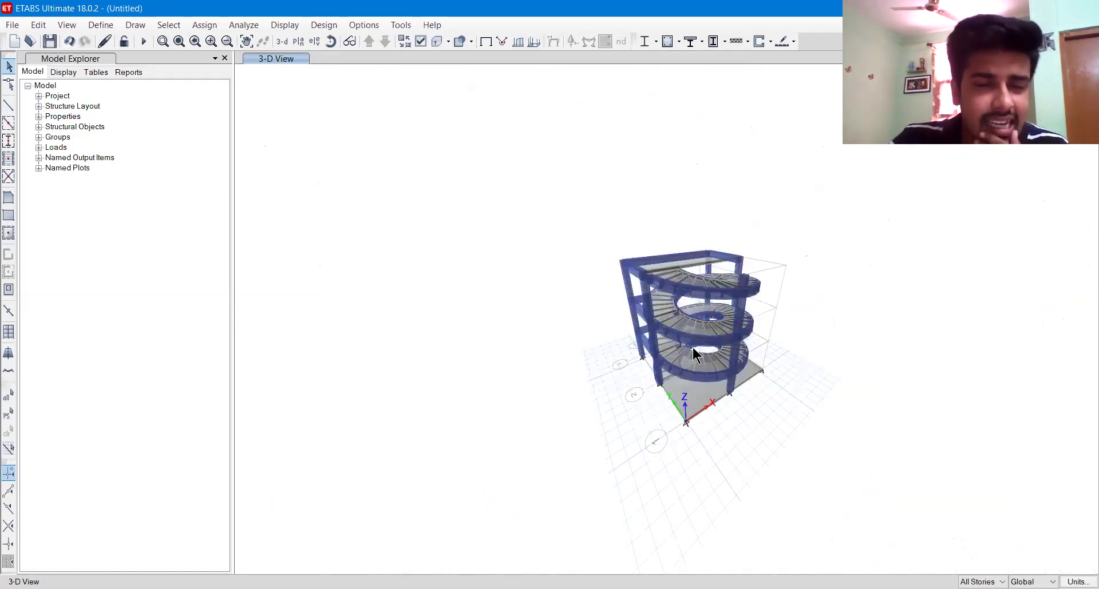
left_click(67, 25)
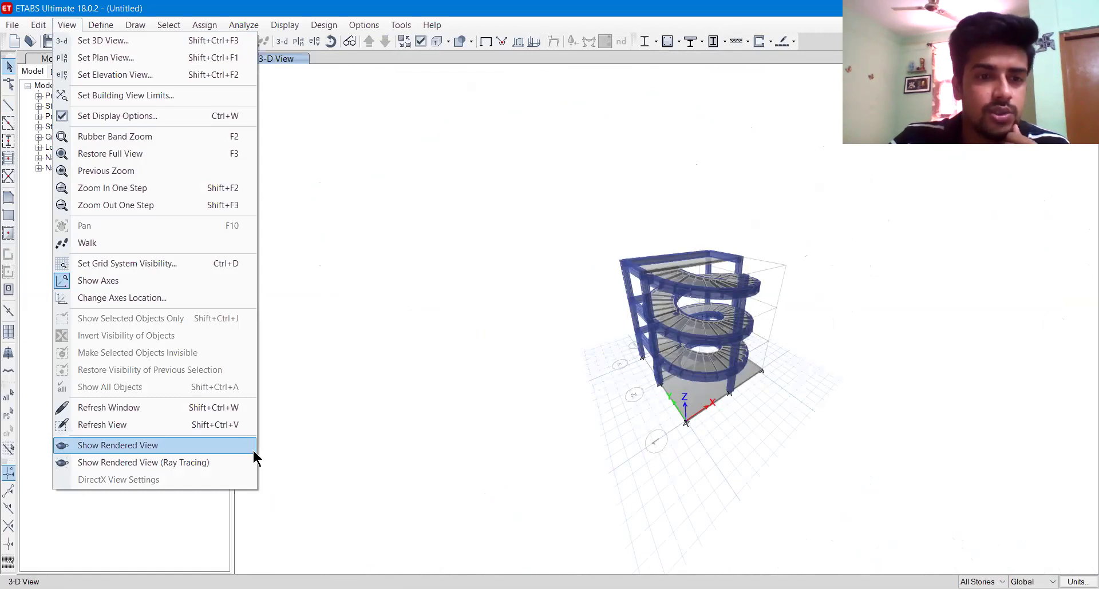
left_click(211, 447)
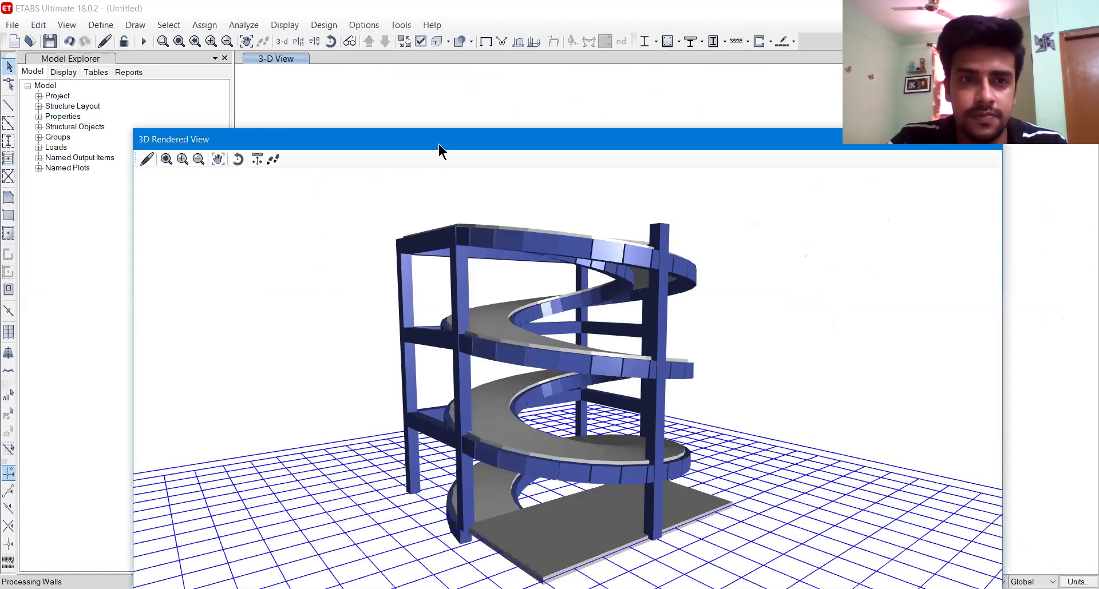
left_click_drag(439, 144, 397, 23)
Examine the spiral ramp, edge beams, columns and landing slabs in the rendered view from several angles and distances
scroll(540, 355, "up", 3)
scroll(540, 355, "down", 4)
scroll(478, 351, "up", 4)
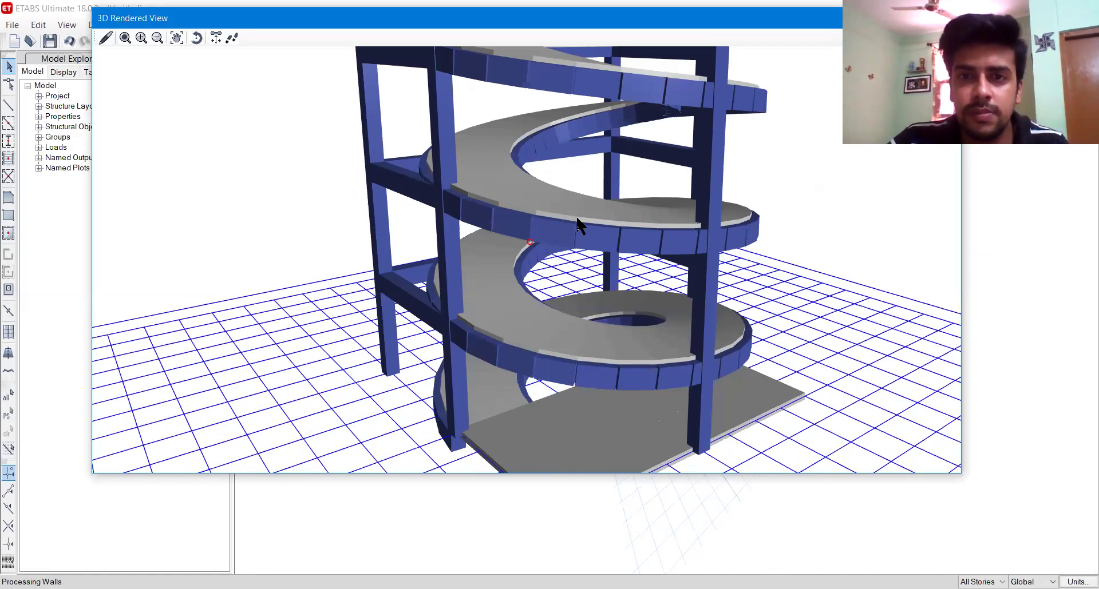
scroll(578, 223, "down", 1)
left_click_drag(576, 219, 430, 254)
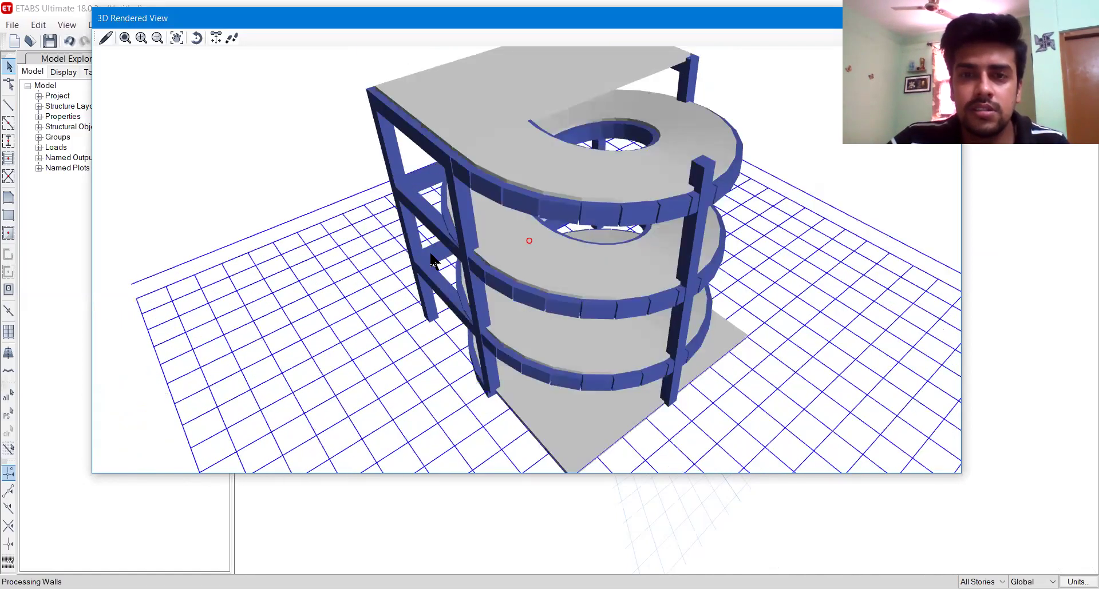
left_click_drag(514, 189, 692, 216)
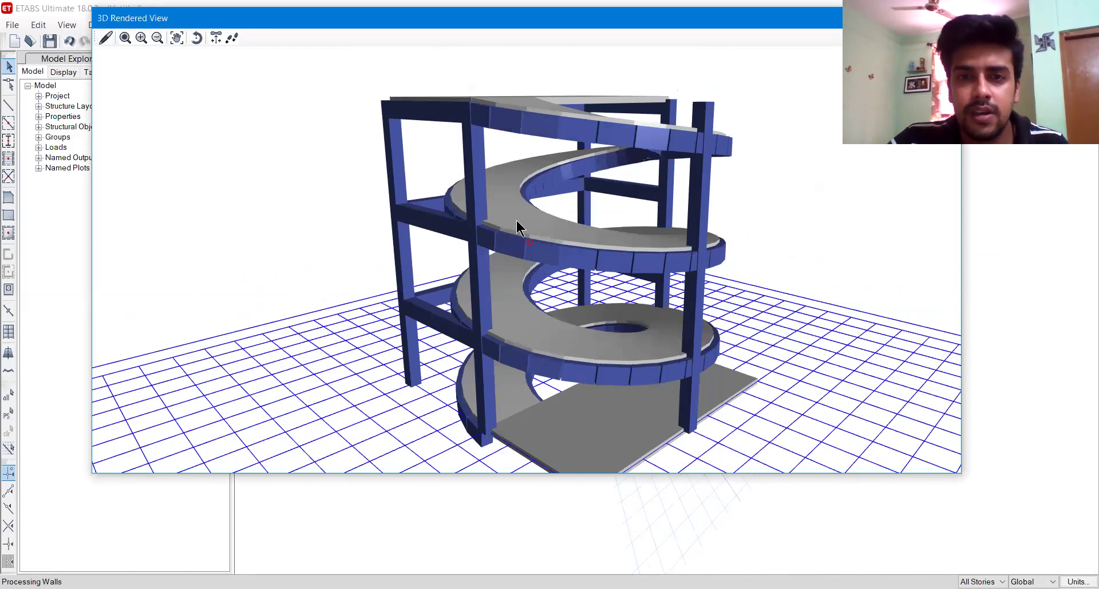
left_click_drag(516, 221, 657, 188)
middle_click_drag(573, 211, 525, 335, "shift")
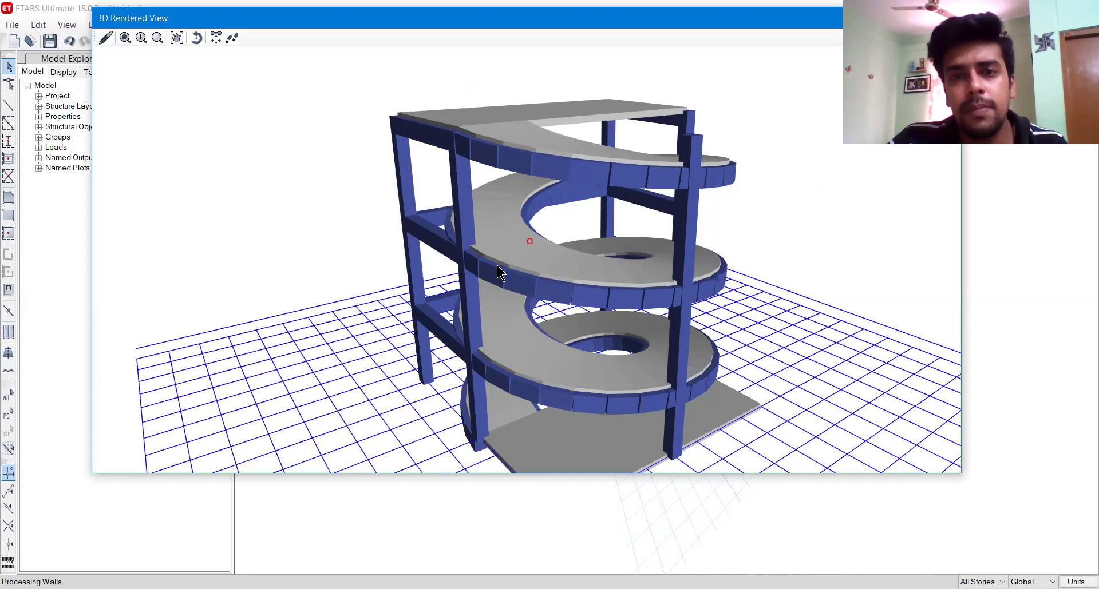
scroll(569, 246, "down", 3)
left_click_drag(552, 321, 497, 325)
left_click_drag(613, 304, 558, 309)
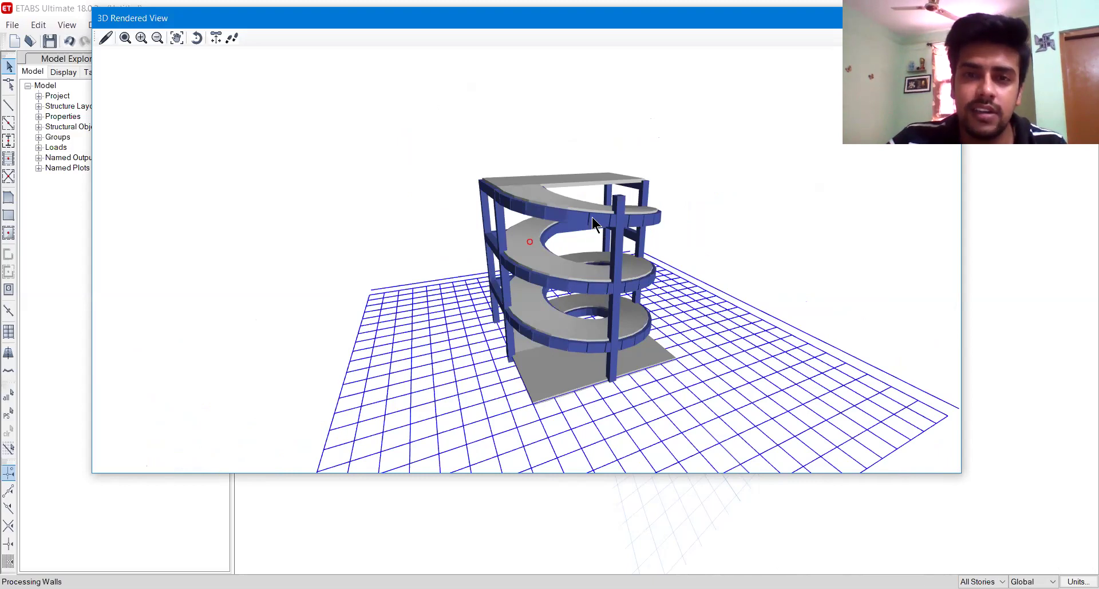
left_click_drag(585, 333, 676, 207)
scroll(572, 343, "up", 5)
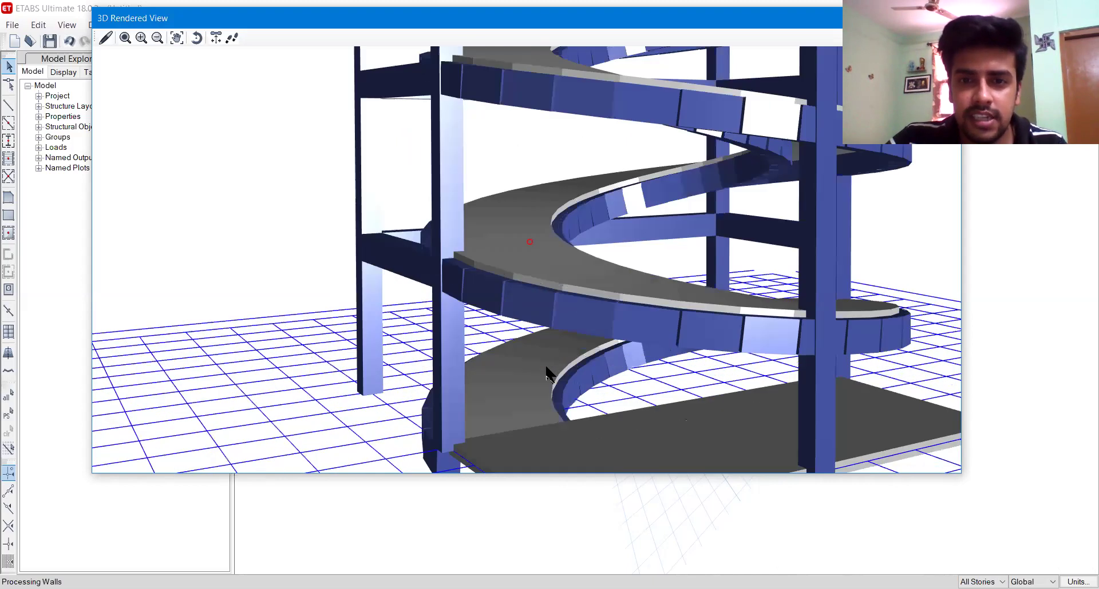
left_click_drag(775, 363, 664, 382)
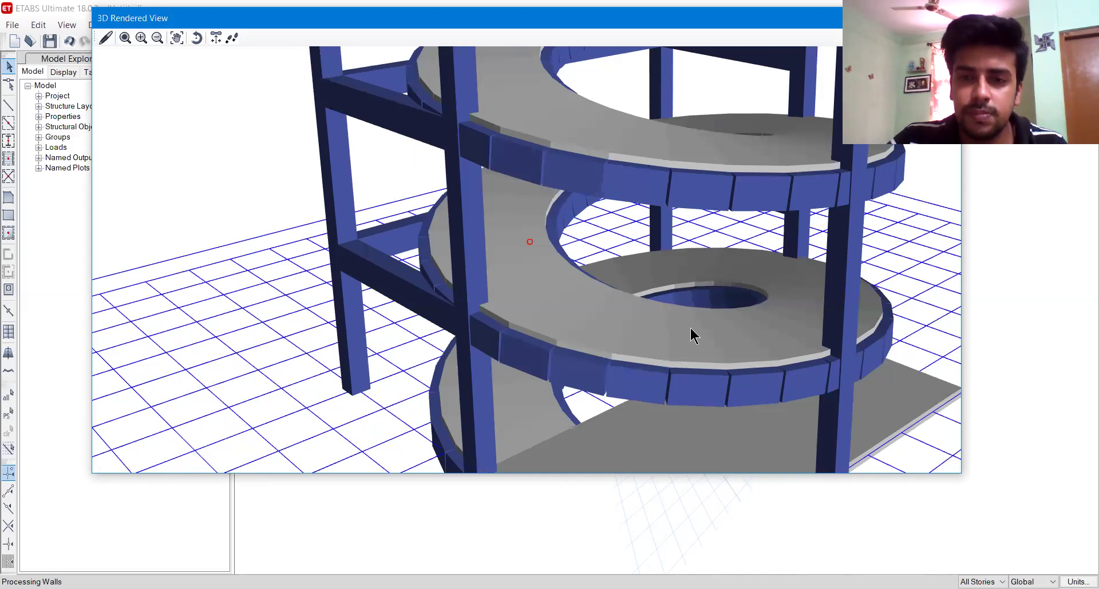
scroll(718, 340, "down", 5)
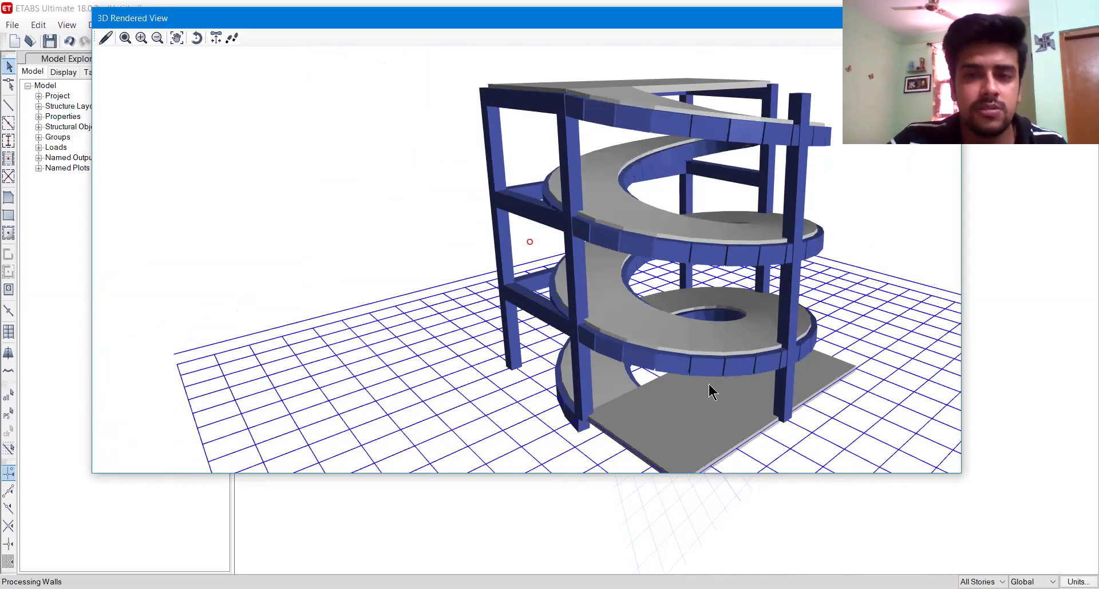
scroll(653, 271, "down", 1)
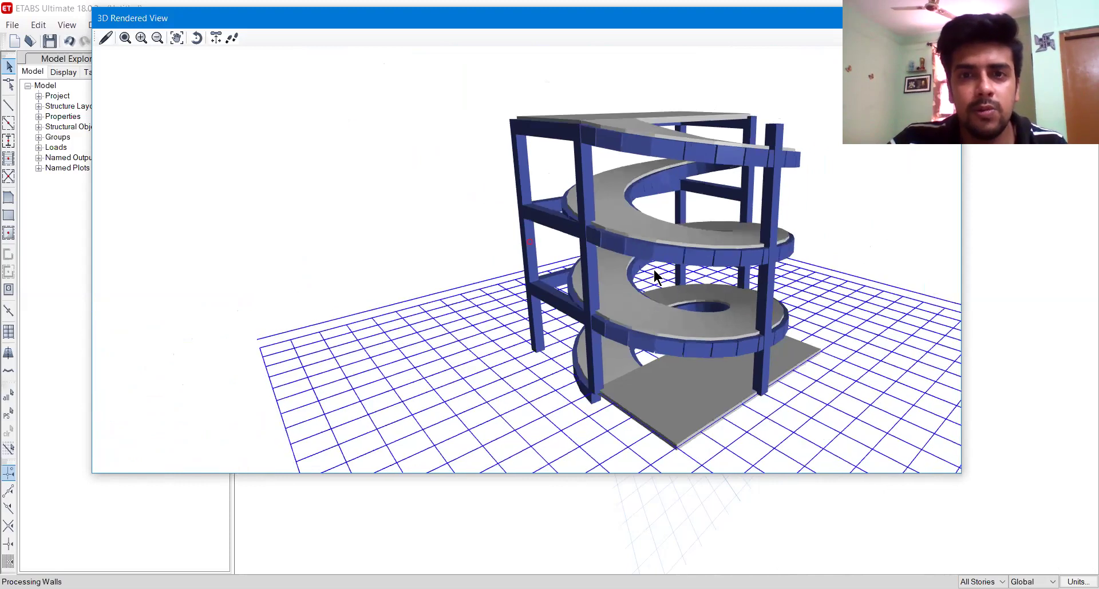
left_click_drag(605, 139, 635, 161)
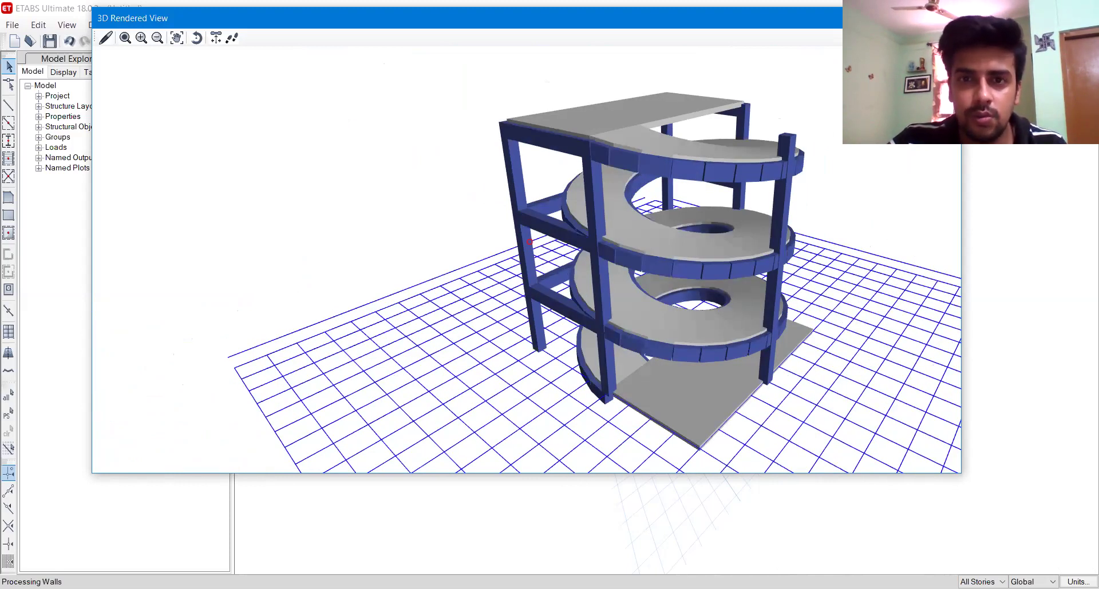
Reopen the rendered view at full size to inspect the ramp, and return to the 3-D model view
left_click(67, 25)
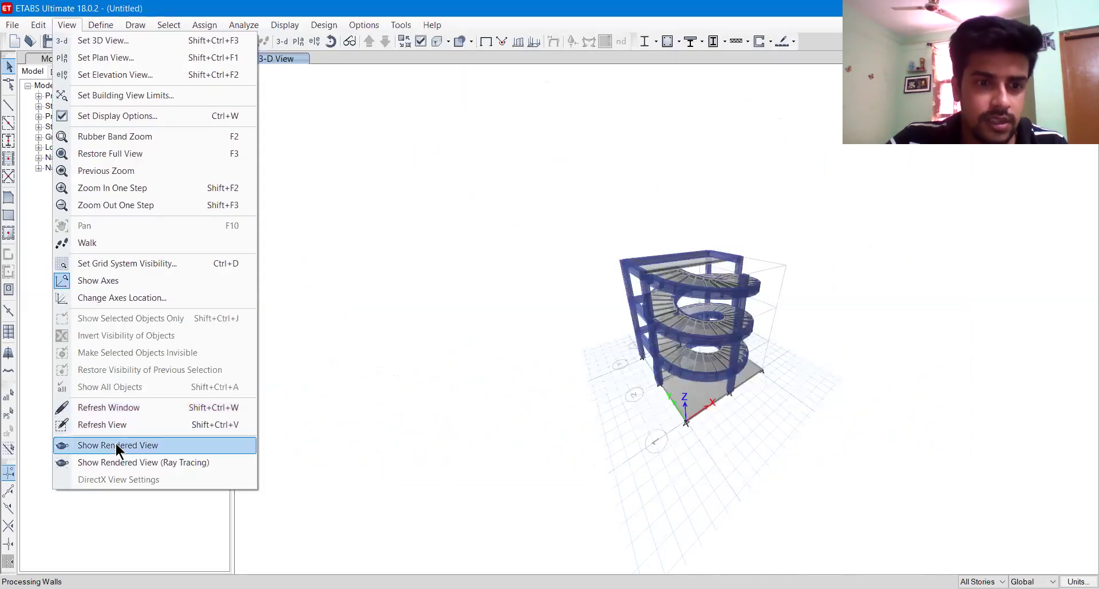
left_click(115, 446)
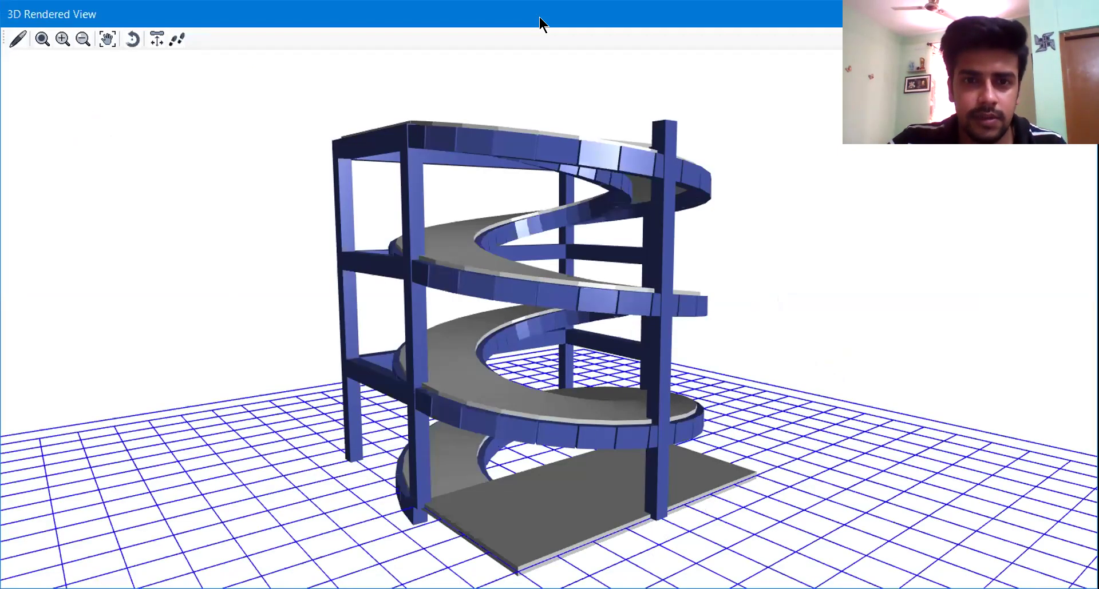
scroll(594, 393, "up", 10)
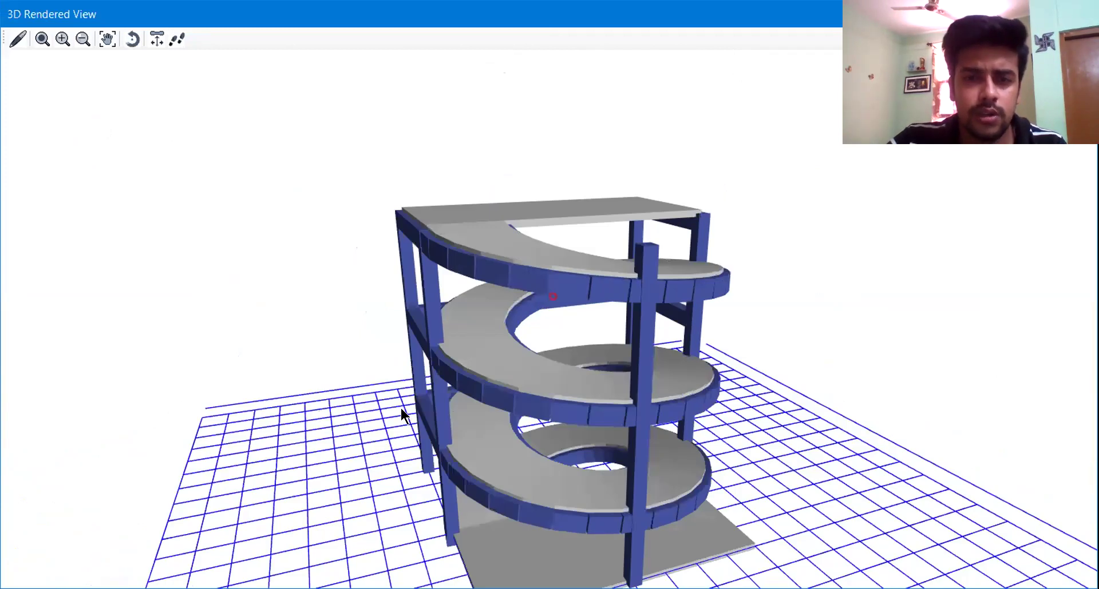
left_click_drag(401, 408, 636, 407)
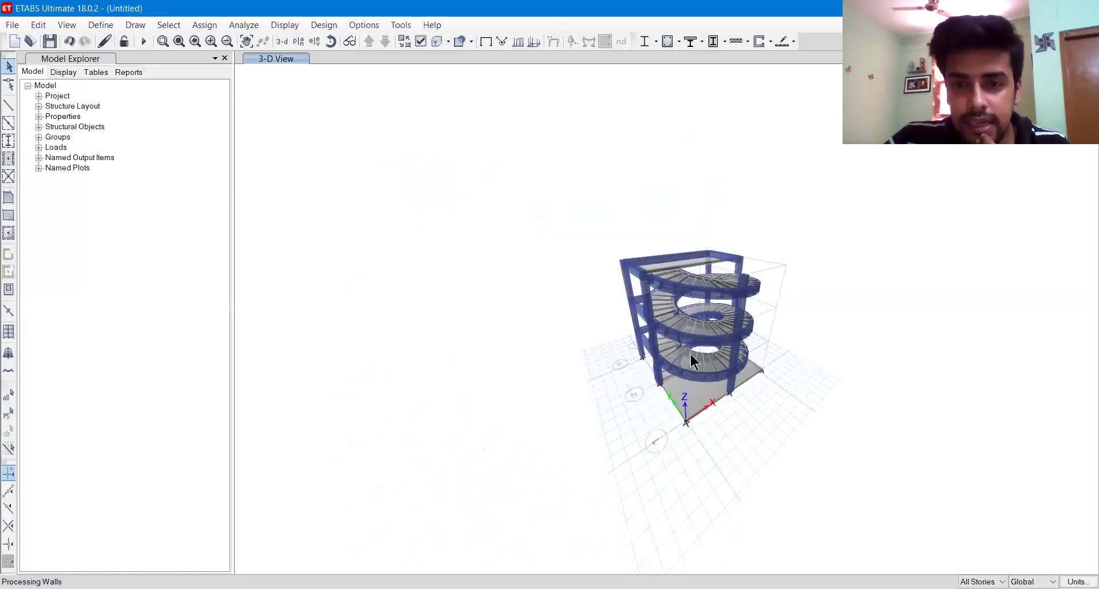
middle_click_drag(690, 355, 601, 328)
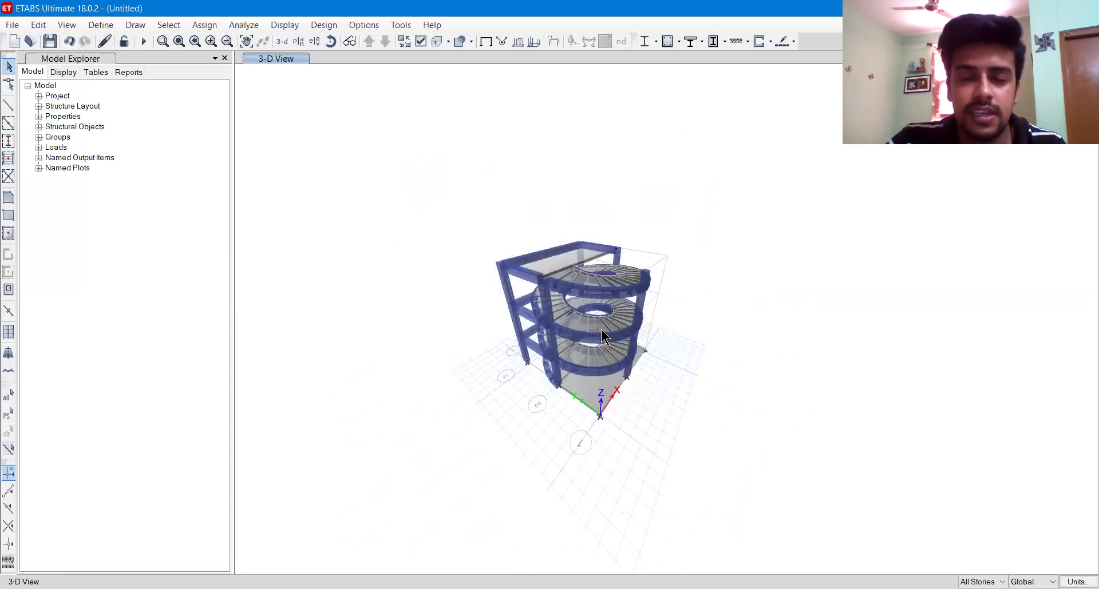
Turn off the extruded view and check the assignments of the Story3 landing slab
left_click(439, 41)
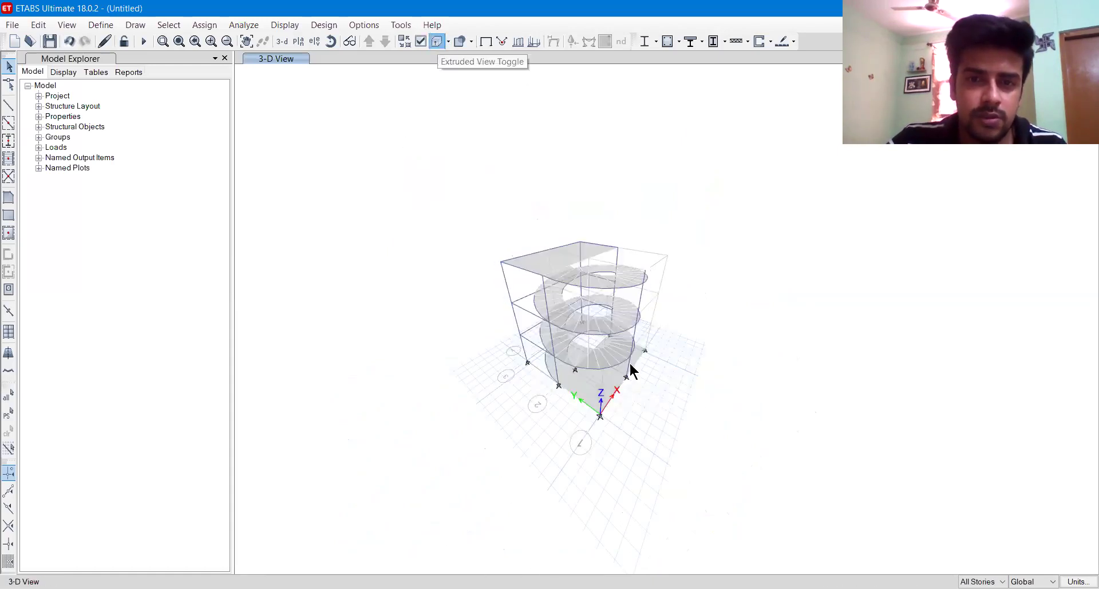
scroll(543, 283, "up", 1)
scroll(560, 278, "up", 5)
mouse_move(572, 281)
middle_mouse_down()
mouse_move(809, 389)
mouse_move(584, 283)
middle_mouse_up()
scroll(596, 287, "down", 3)
left_click(596, 266)
right_click(559, 215)
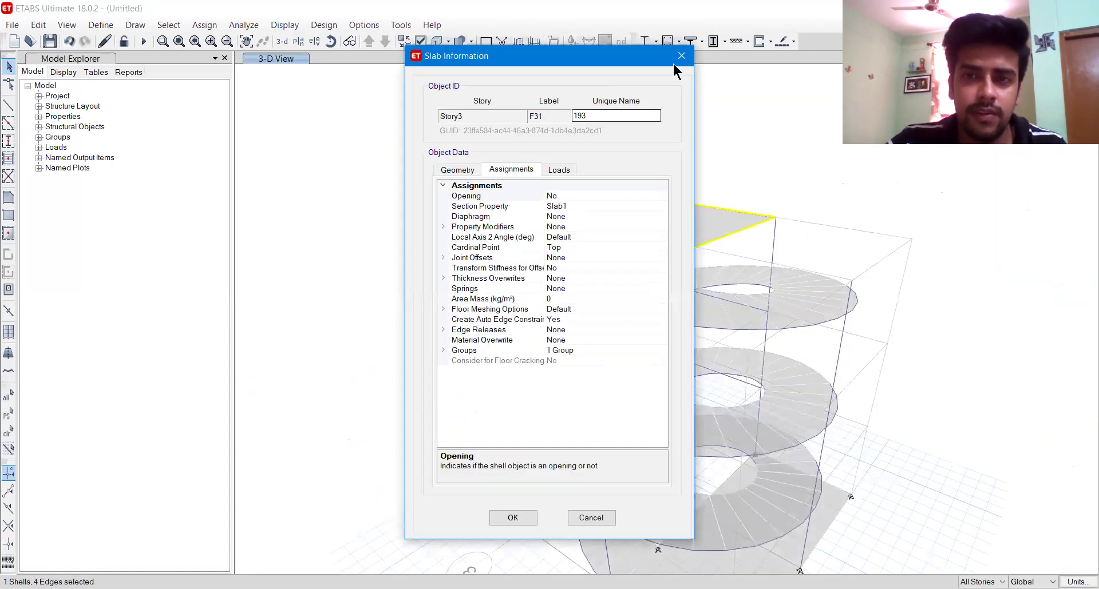
key("Escape")
Check the assignments of a Story3 ramp slab segment and clear the selection
scroll(712, 321, "up", 4)
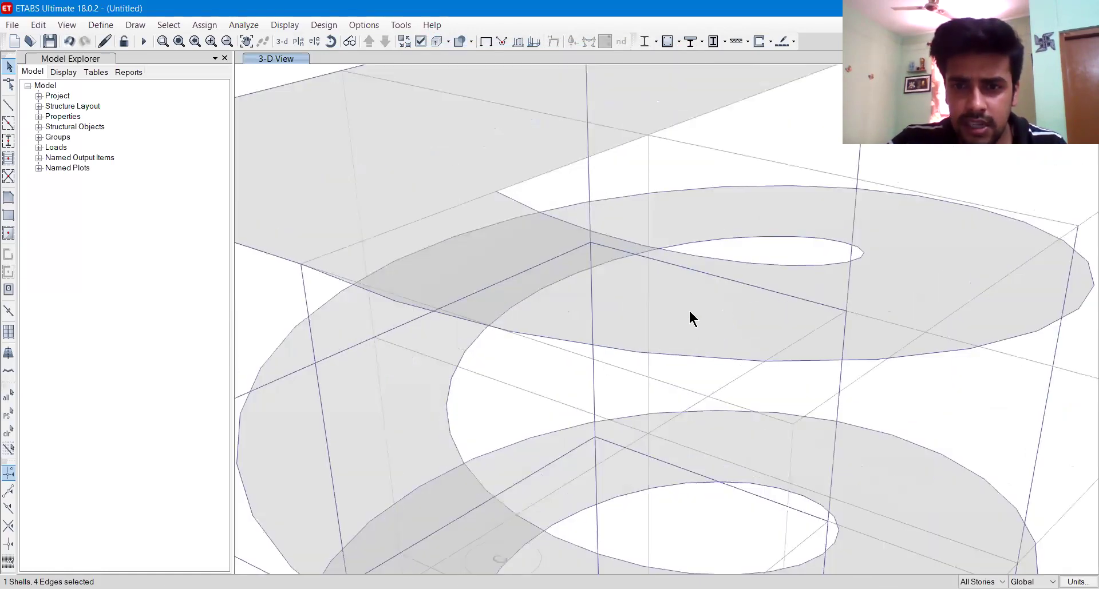
left_click(692, 318)
right_click(692, 318)
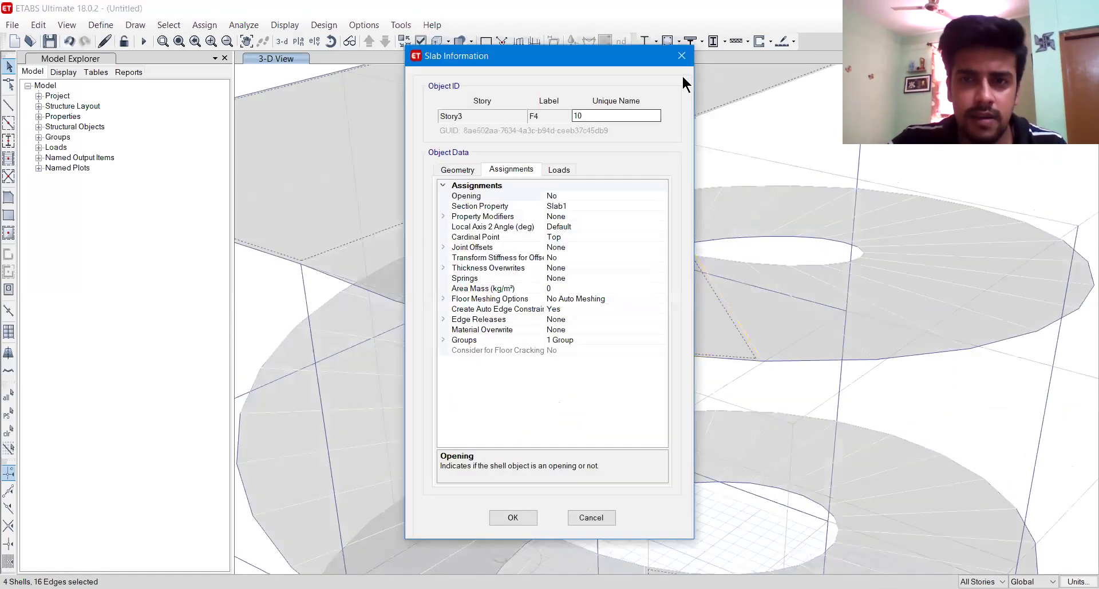
key("Escape")
scroll(675, 263, "down", 8)
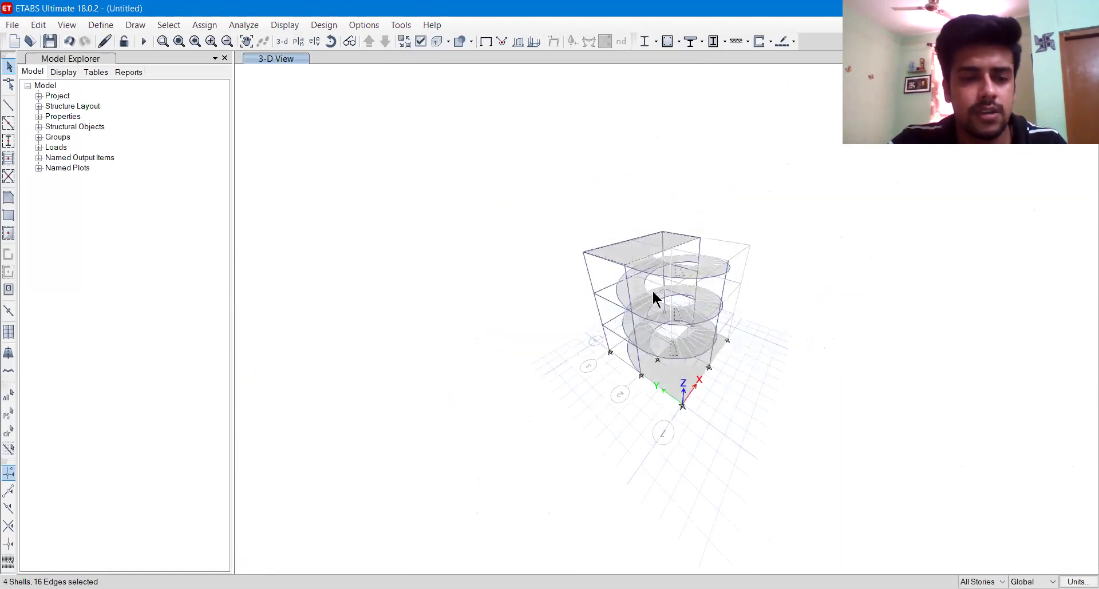
key("Escape")
middle_click_drag(694, 297, 658, 306)
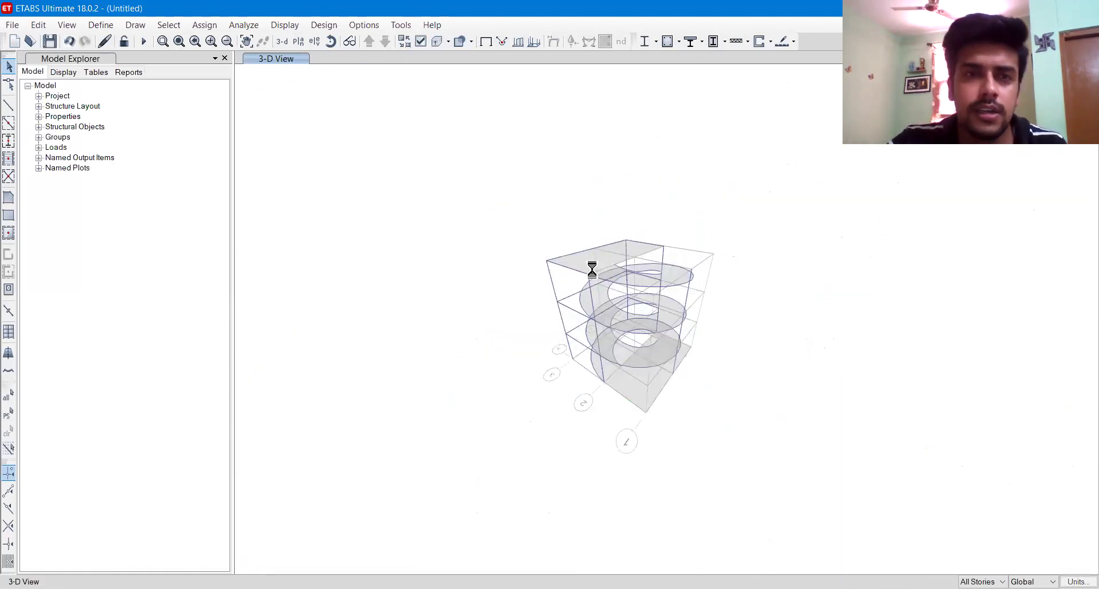
Select all slabs that use the Slab1 section property
left_click(169, 24)
mouse_move(189, 41)
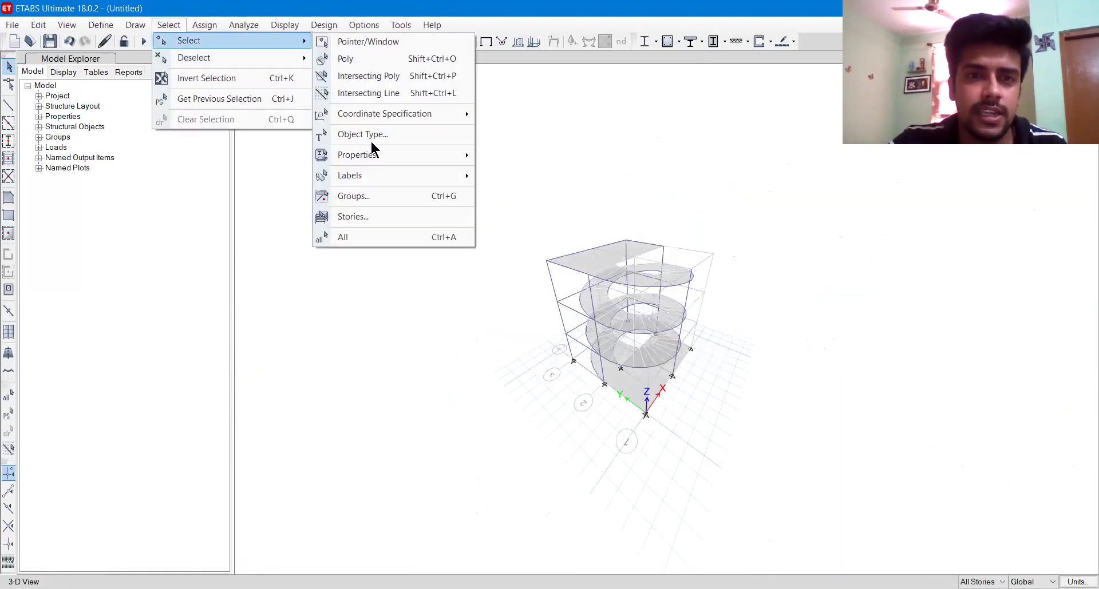
mouse_move(433, 155)
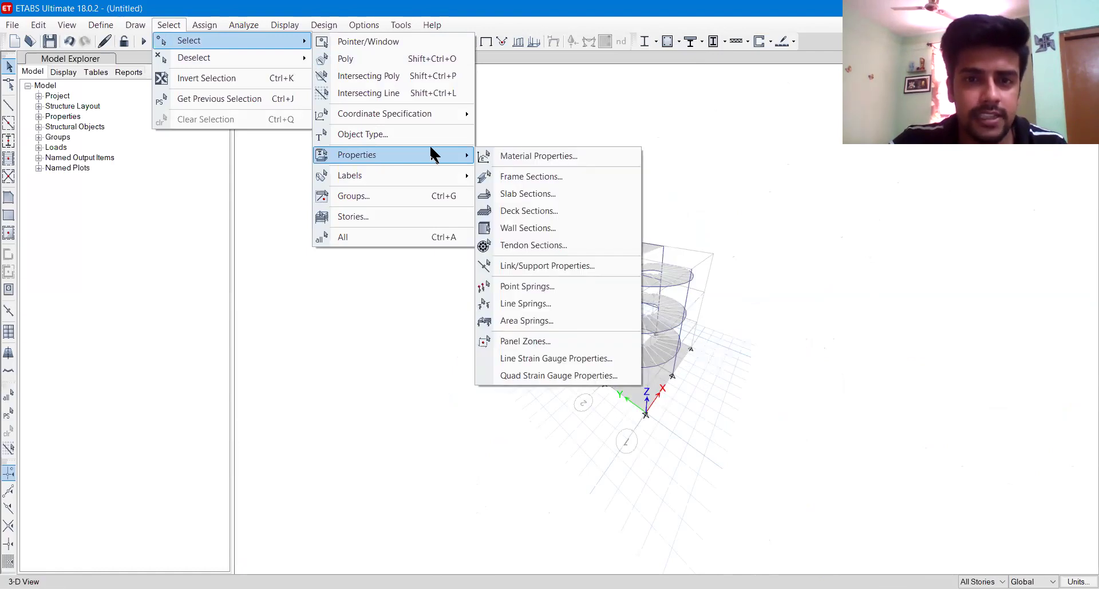
left_click(508, 192)
left_click_drag(527, 143, 247, 106)
left_click(186, 166)
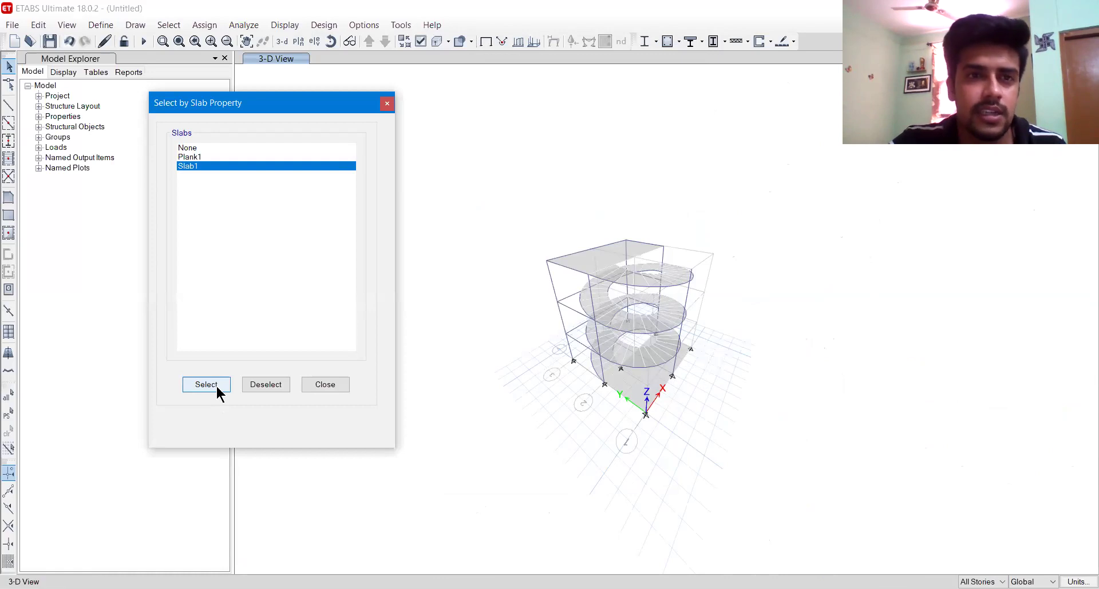
left_click(206, 385)
Assign a uniform Dead shell load of 1 kN/m² in the gravity direction to the selected slabs, replacing existing loads
left_click(204, 24)
mouse_move(233, 165)
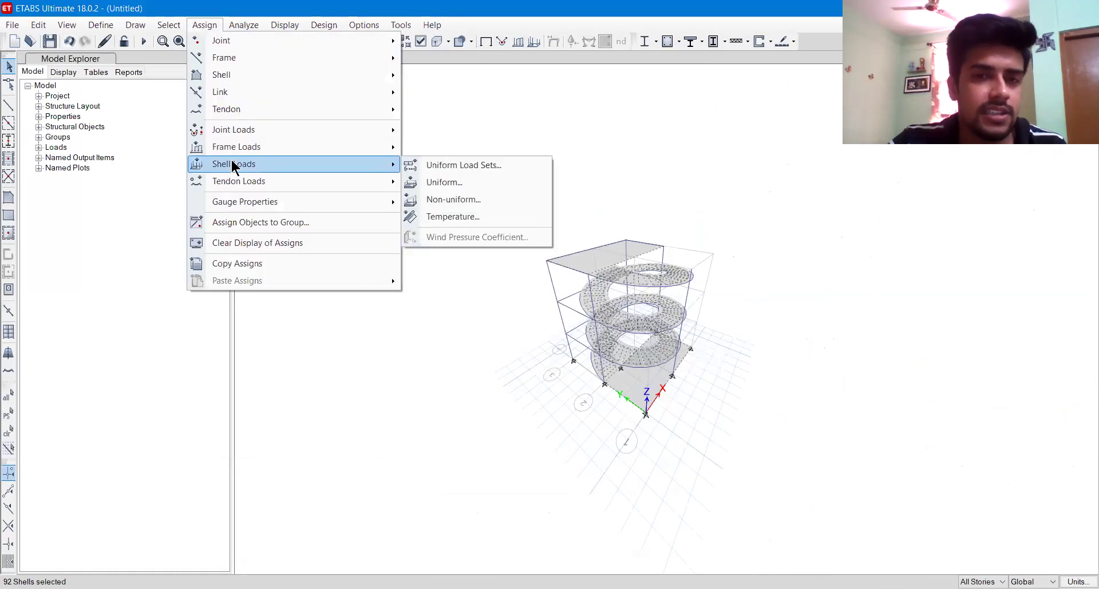
left_click(436, 183)
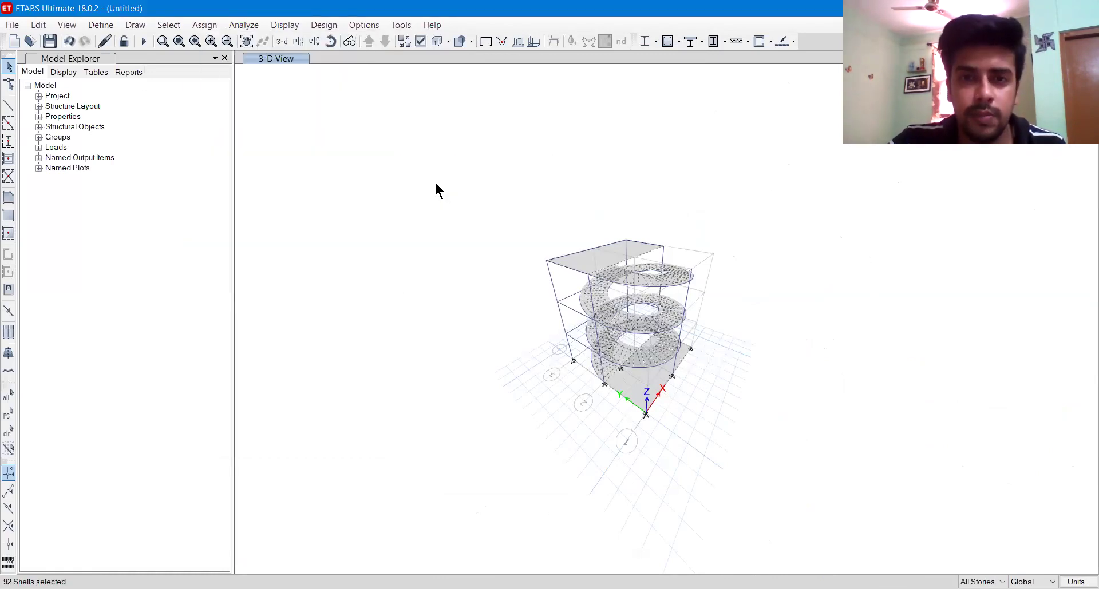
left_click_drag(537, 209, 228, 130)
left_click_drag(167, 223, 98, 221)
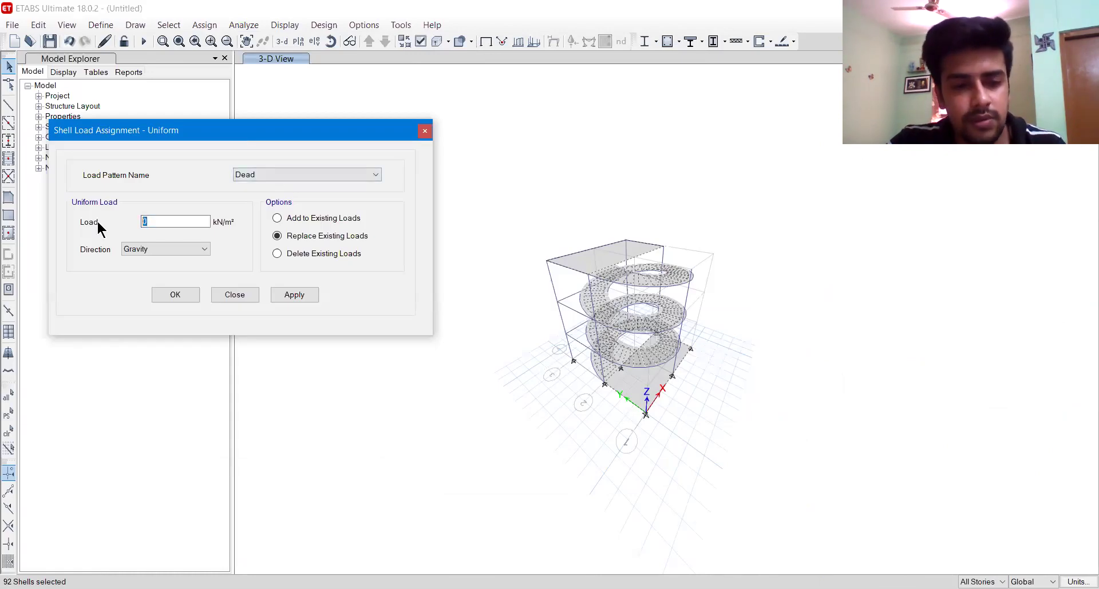
type("1")
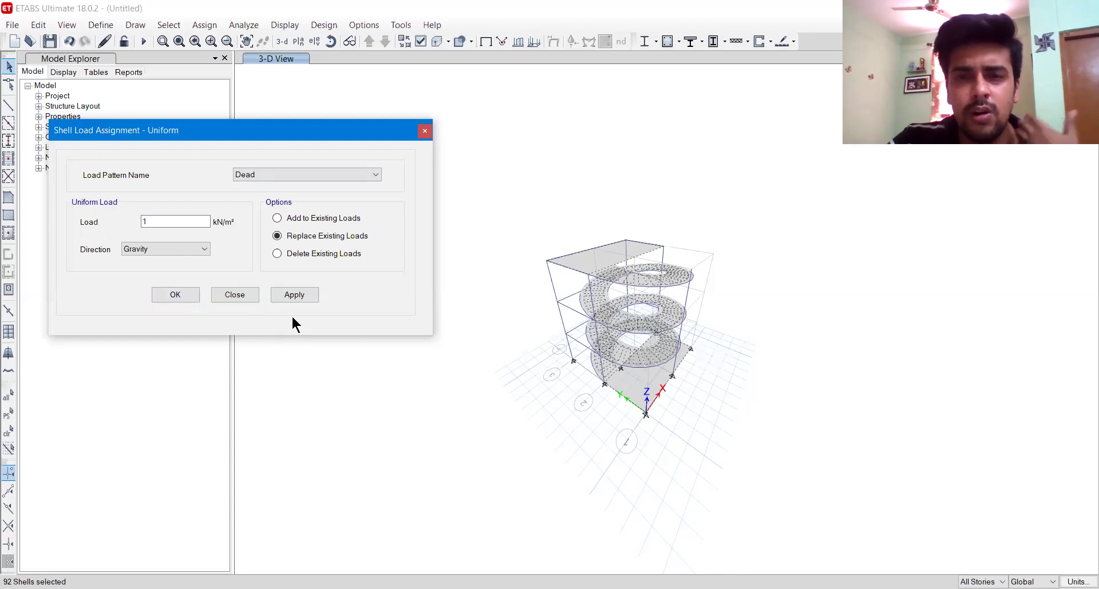
left_click(306, 298)
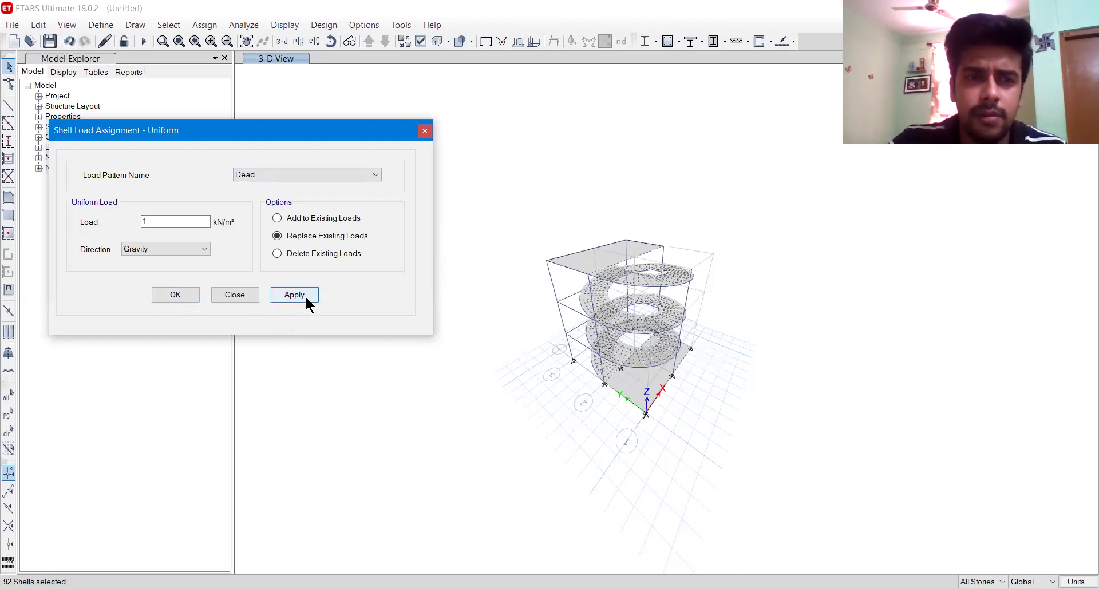
Reselect the same slabs and assign them a uniform Live shell load of 3 kN/m² in the gravity direction
left_click(166, 25)
left_click(190, 99)
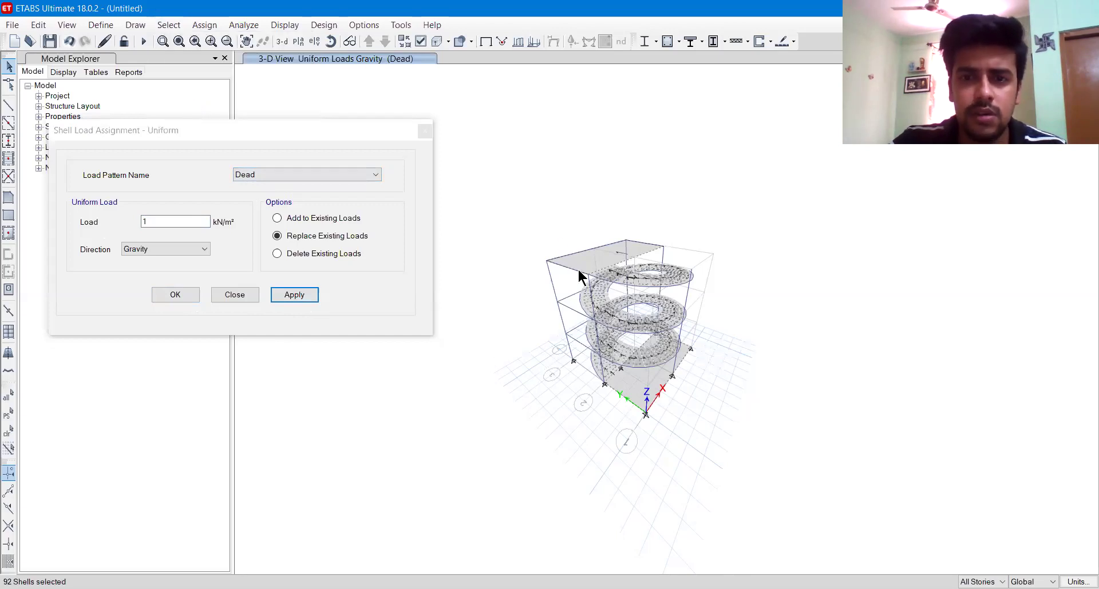
left_click(249, 179)
left_click(246, 195)
left_click_drag(195, 221, 94, 227)
type("3")
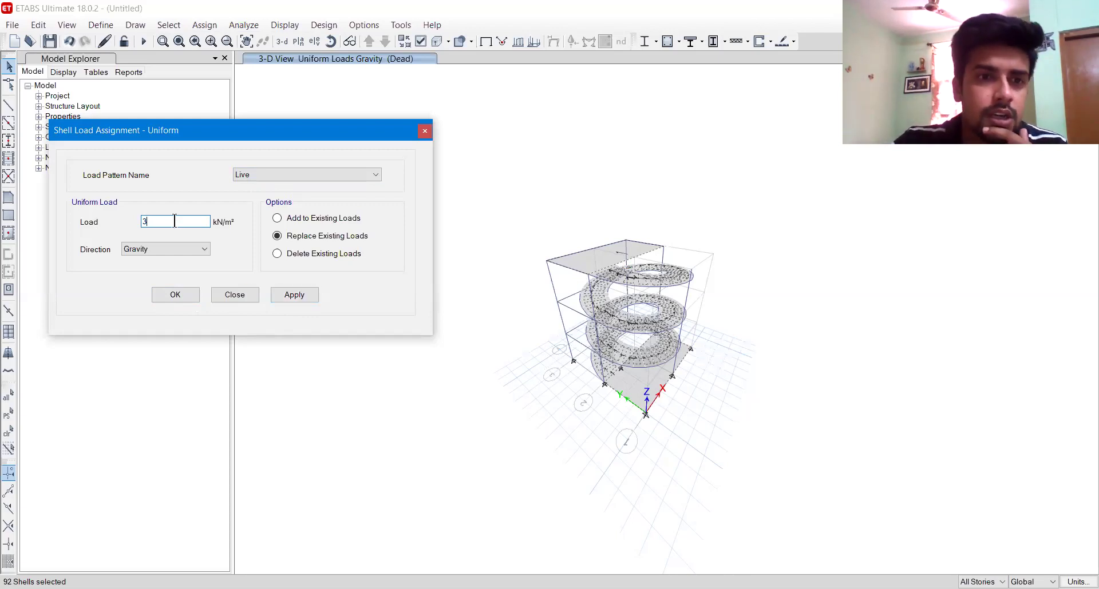
left_click_drag(174, 222, 79, 225)
left_click(314, 295)
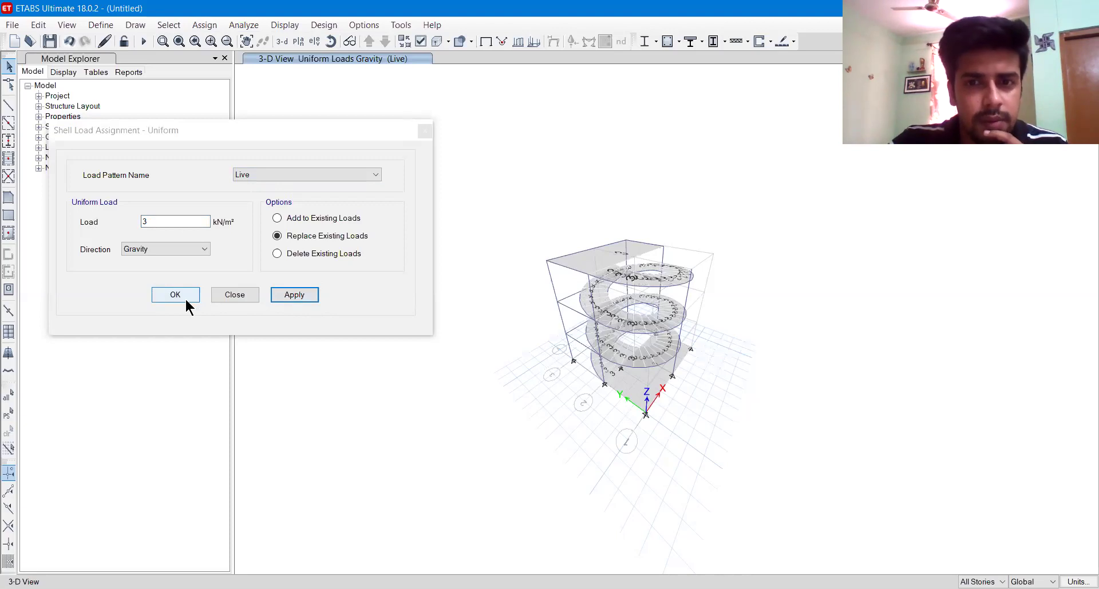
left_click(175, 295)
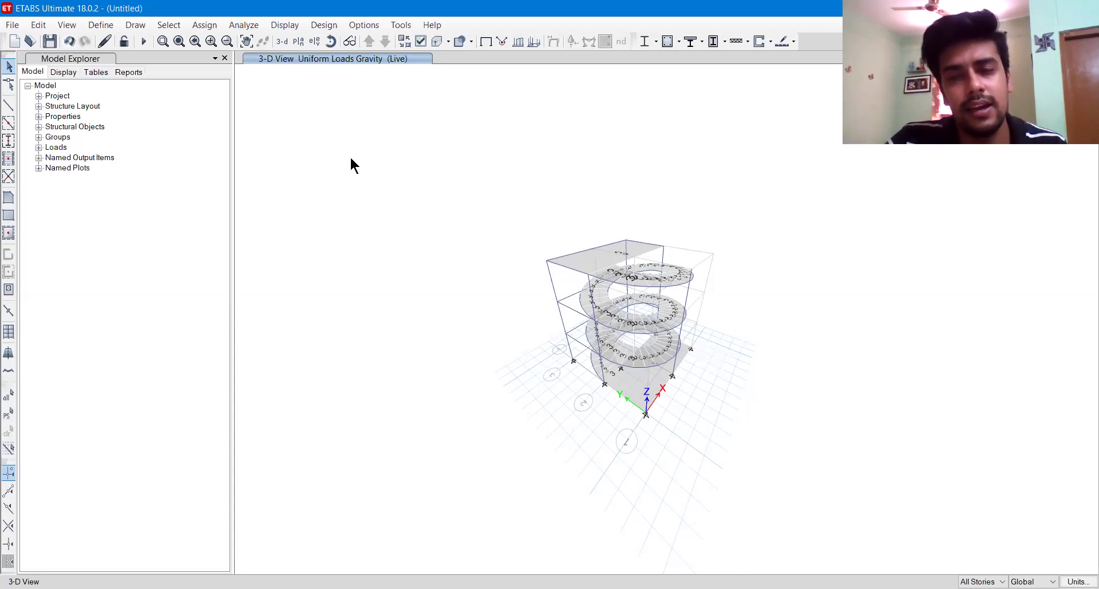
Select all frames that use the ConcBm section property
left_click(175, 26)
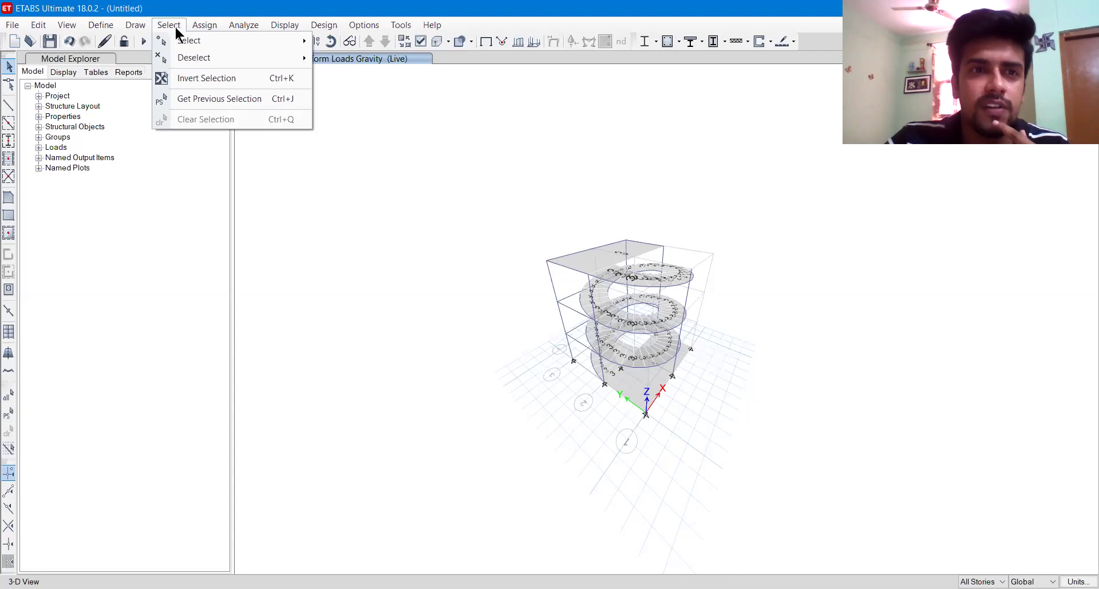
mouse_move(178, 41)
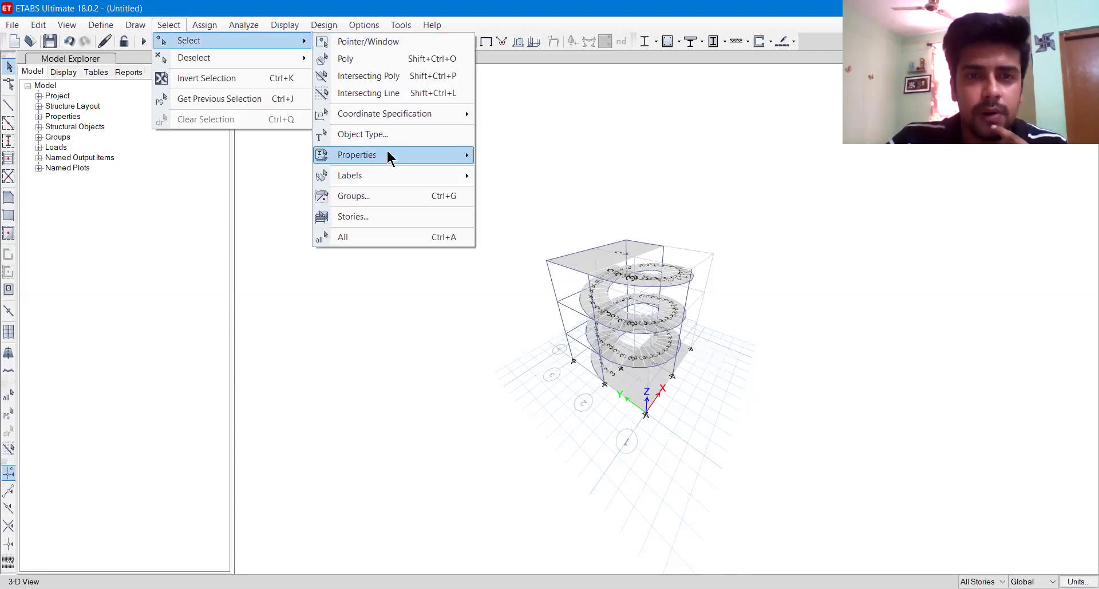
mouse_move(389, 155)
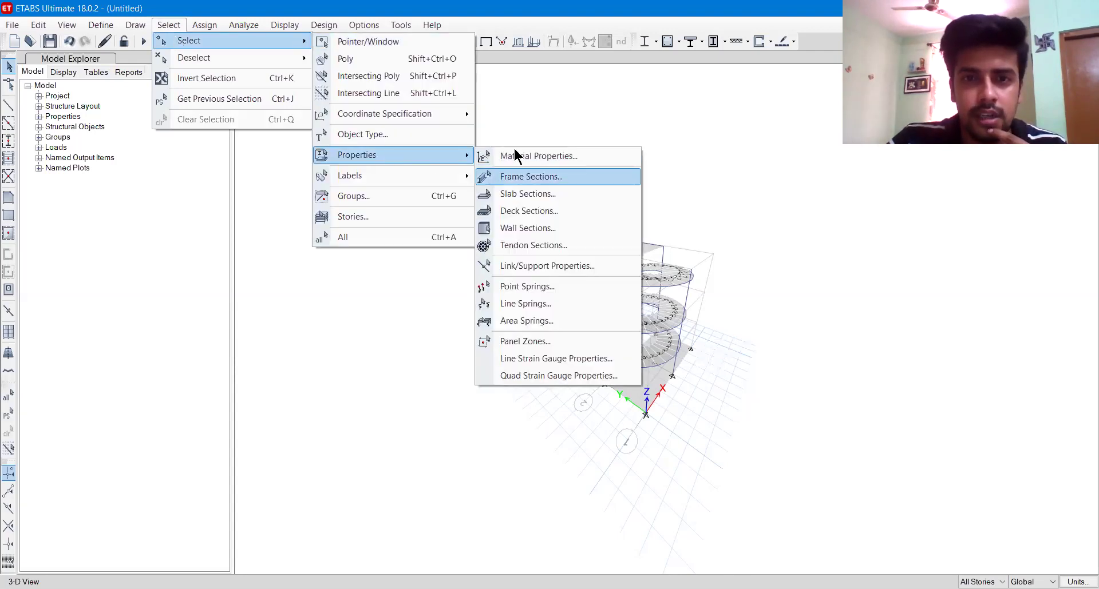
left_click(520, 176)
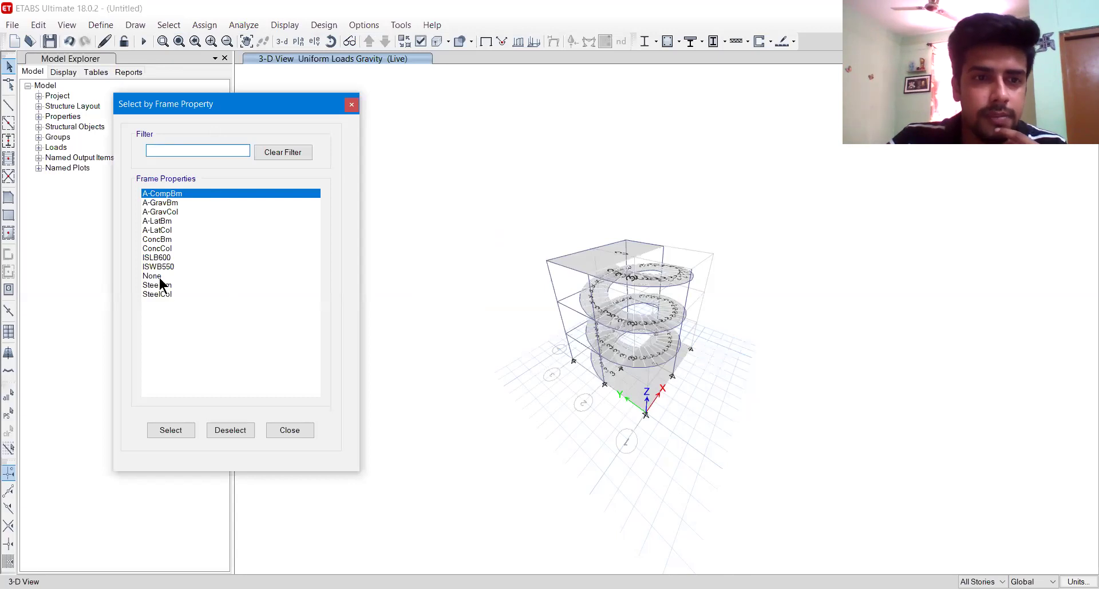
left_click(160, 240)
left_click(172, 432)
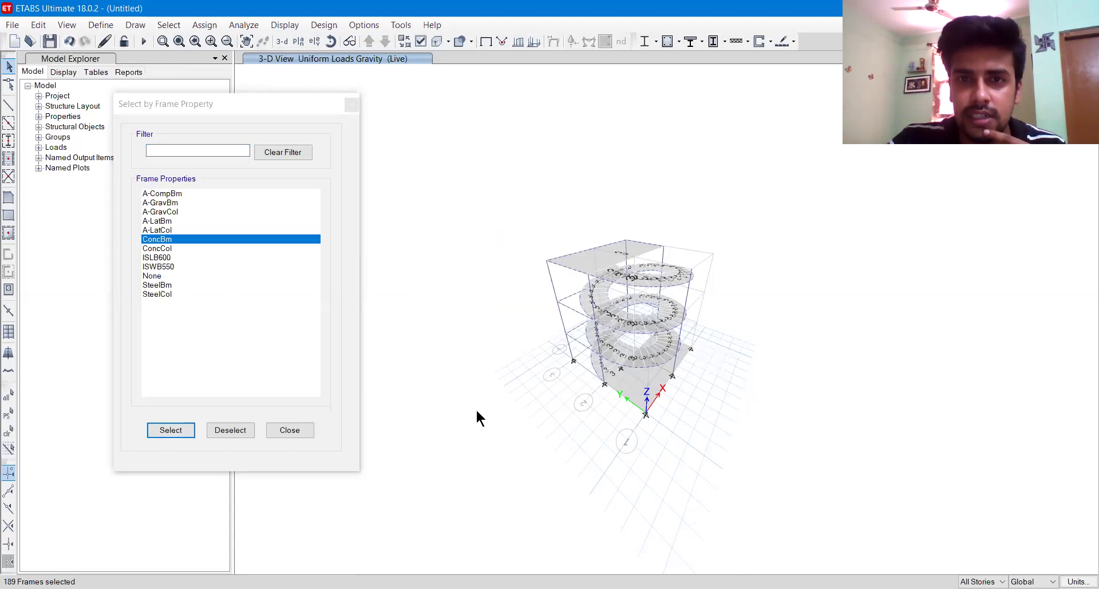
left_click(290, 431)
Assign a uniform distributed Live load of 1 kN/m in the gravity direction to the selected ConcBm beams, replacing existing loads
scroll(610, 276, "up", 3)
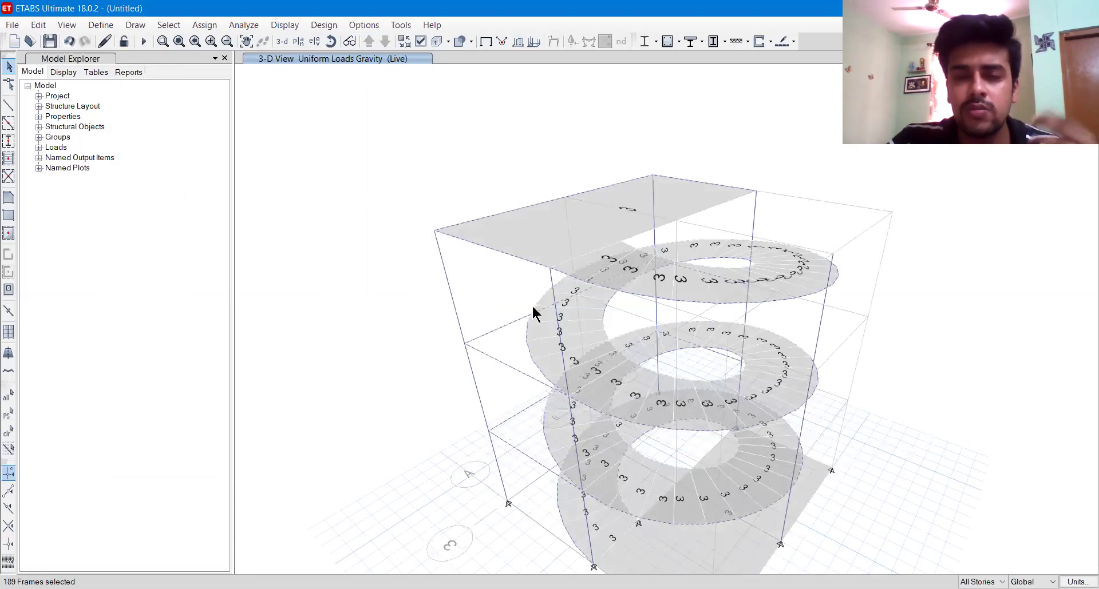
middle_click_drag(553, 351, 544, 304)
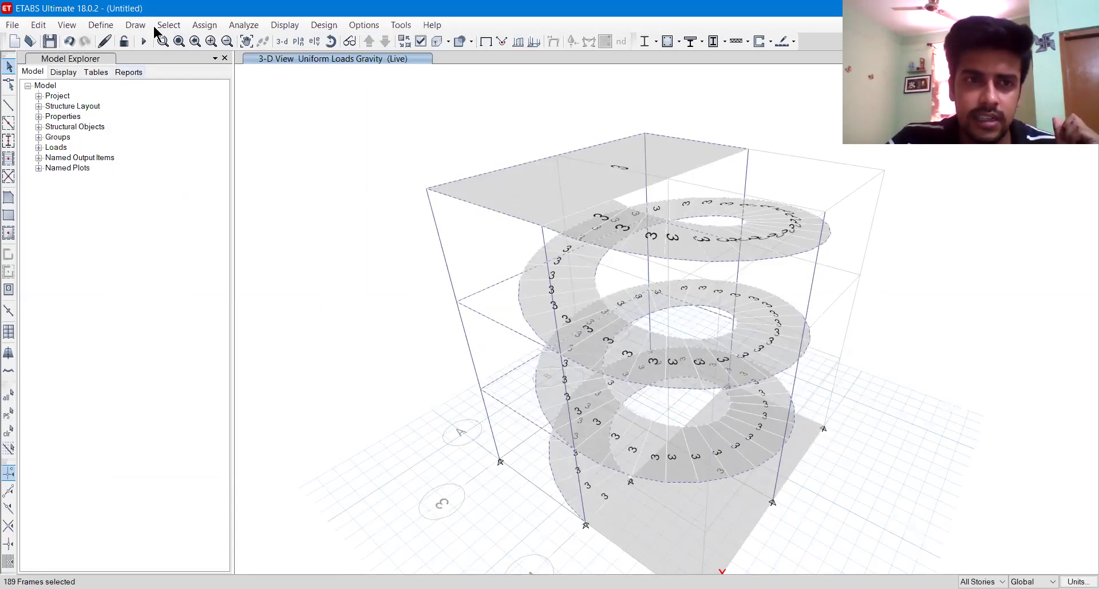
left_click(204, 25)
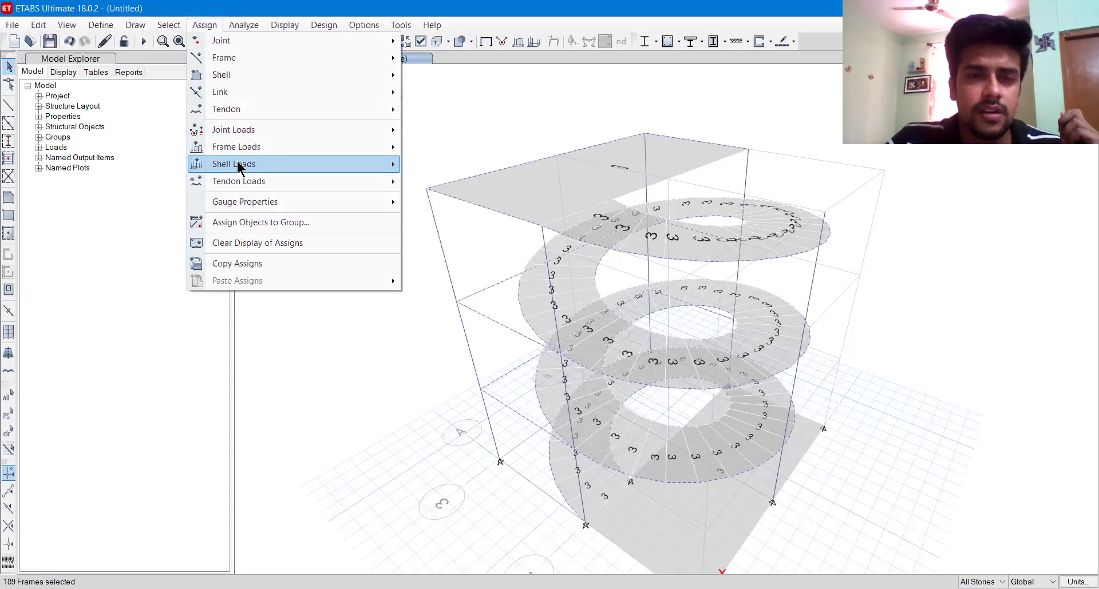
mouse_move(243, 147)
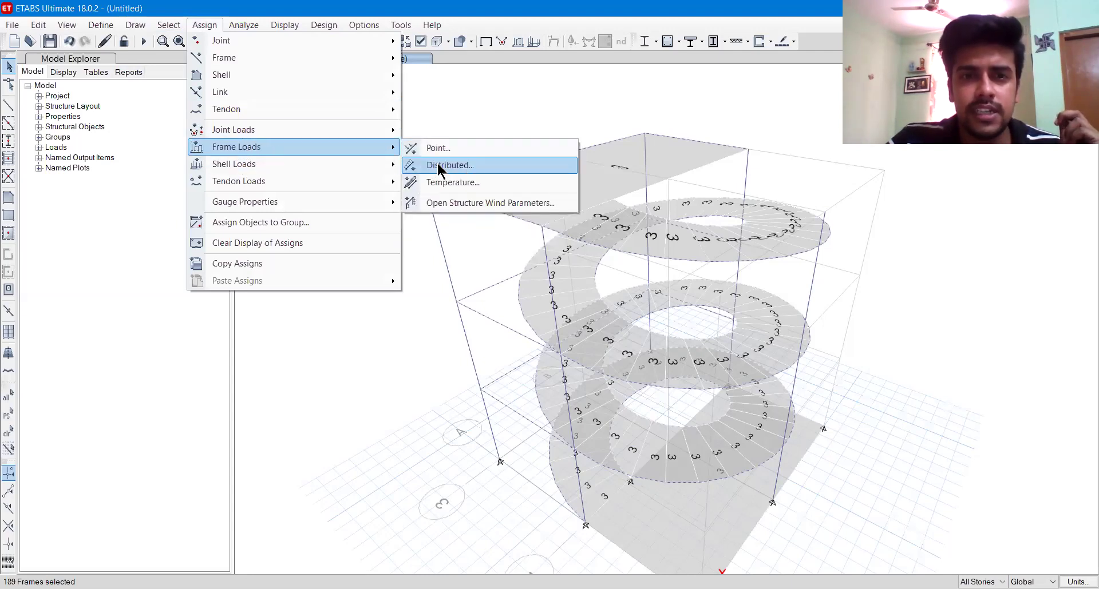
left_click(439, 166)
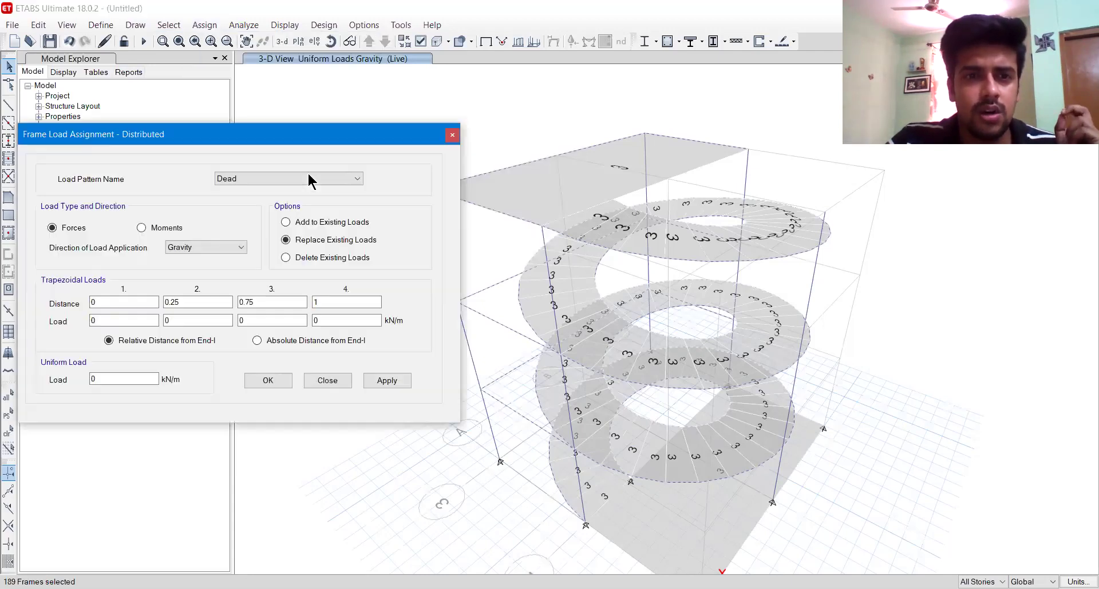
left_click(256, 182)
left_click(233, 203)
double_click(123, 378)
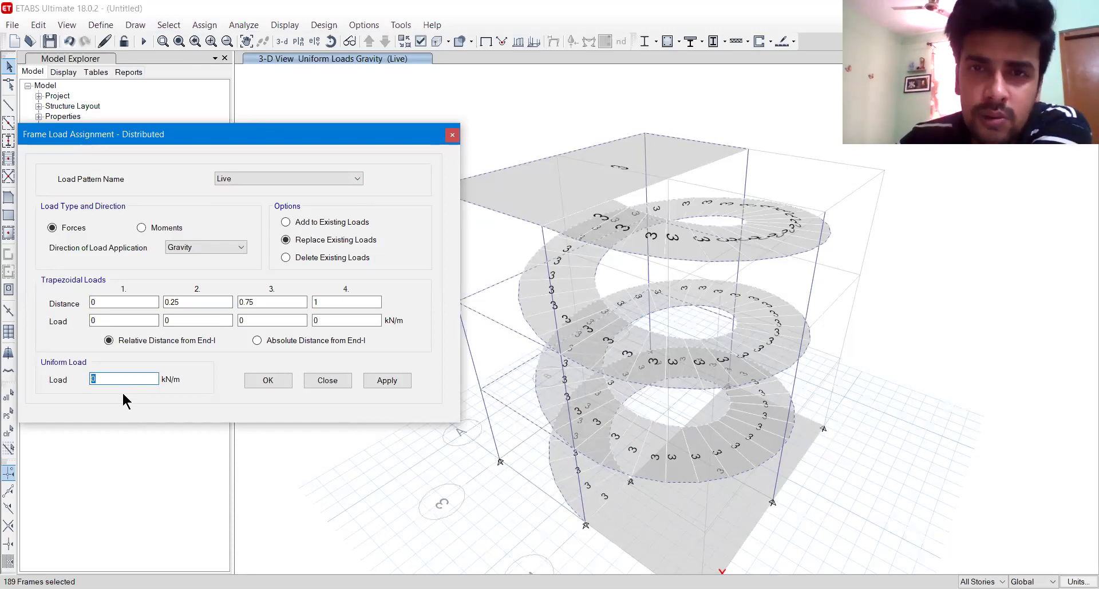
left_click_drag(202, 134, 208, 118)
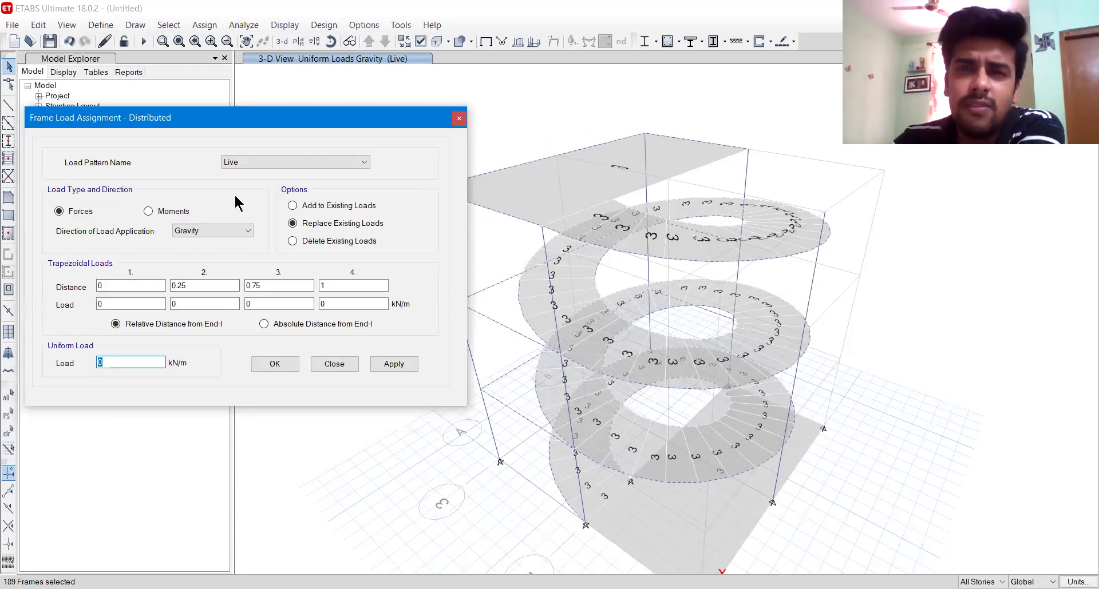
left_click(117, 364)
left_click_drag(131, 364, 52, 360)
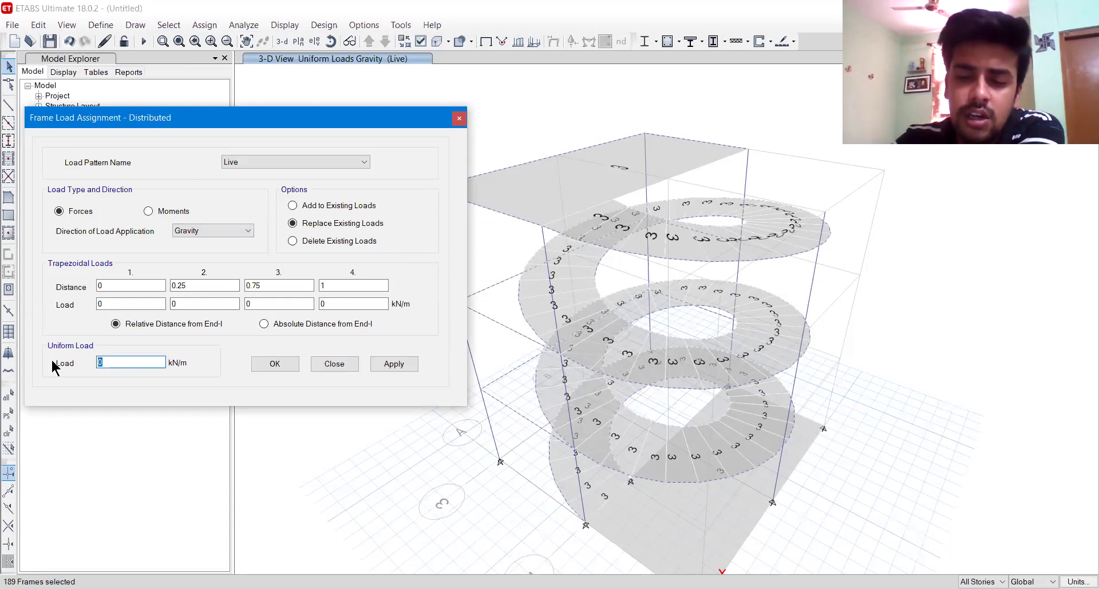
type("1")
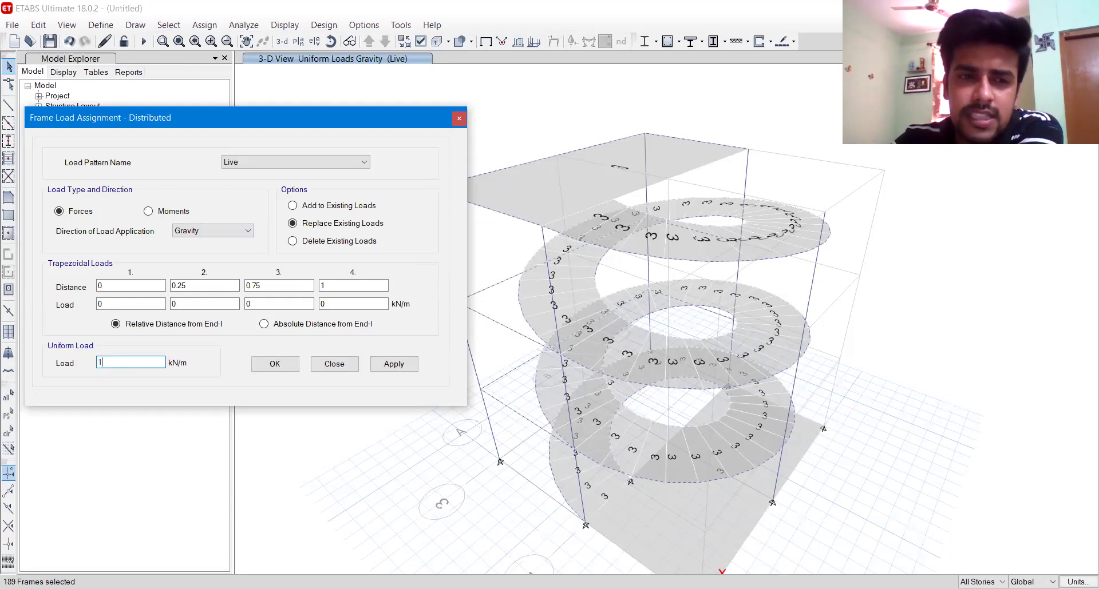
left_click(394, 364)
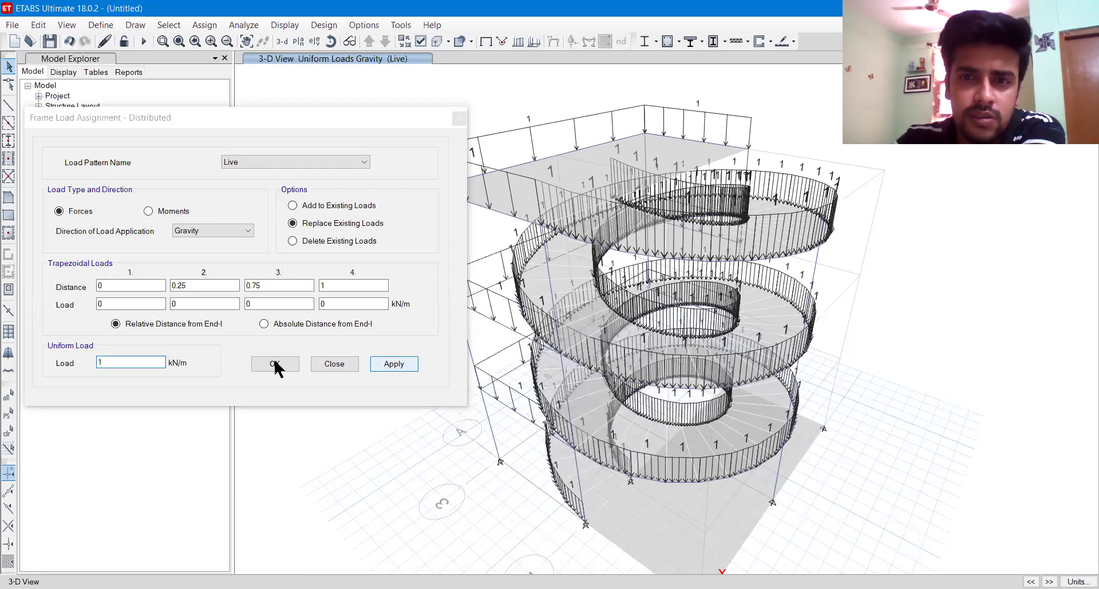
left_click(275, 363)
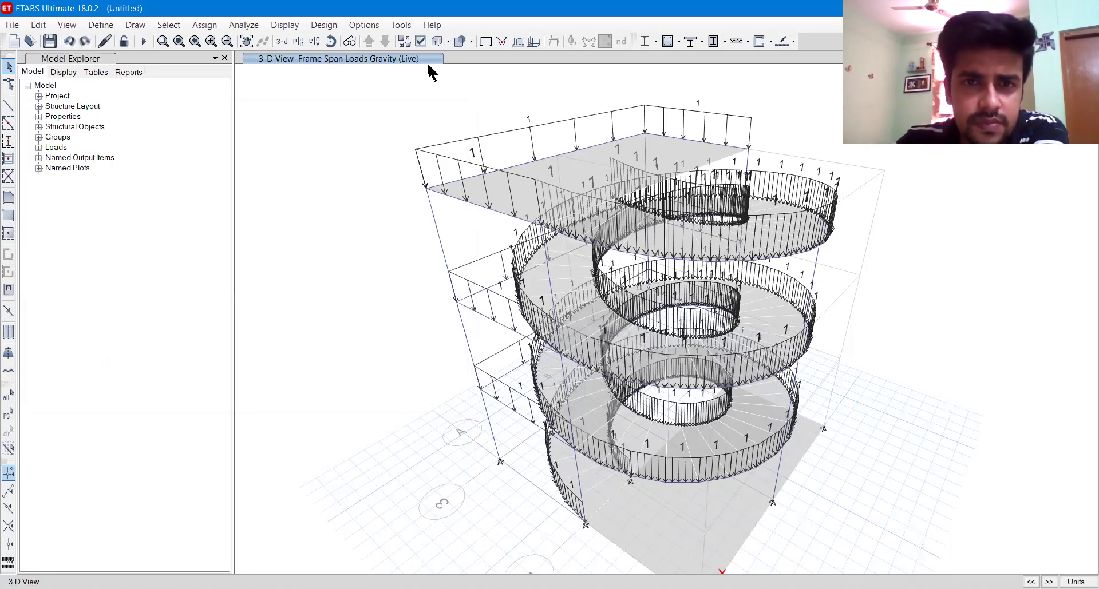
Reselect the ConcBm beams and exclude the straight landing beams, leaving only the spiral ramp beams selected
left_click(169, 24)
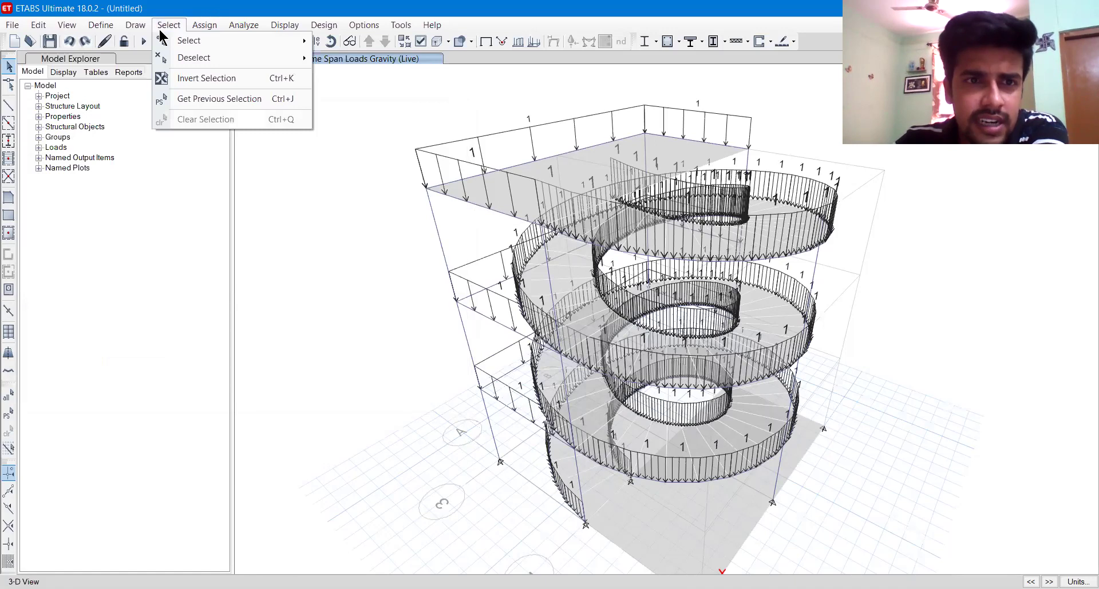
left_click(190, 104)
left_click(485, 42)
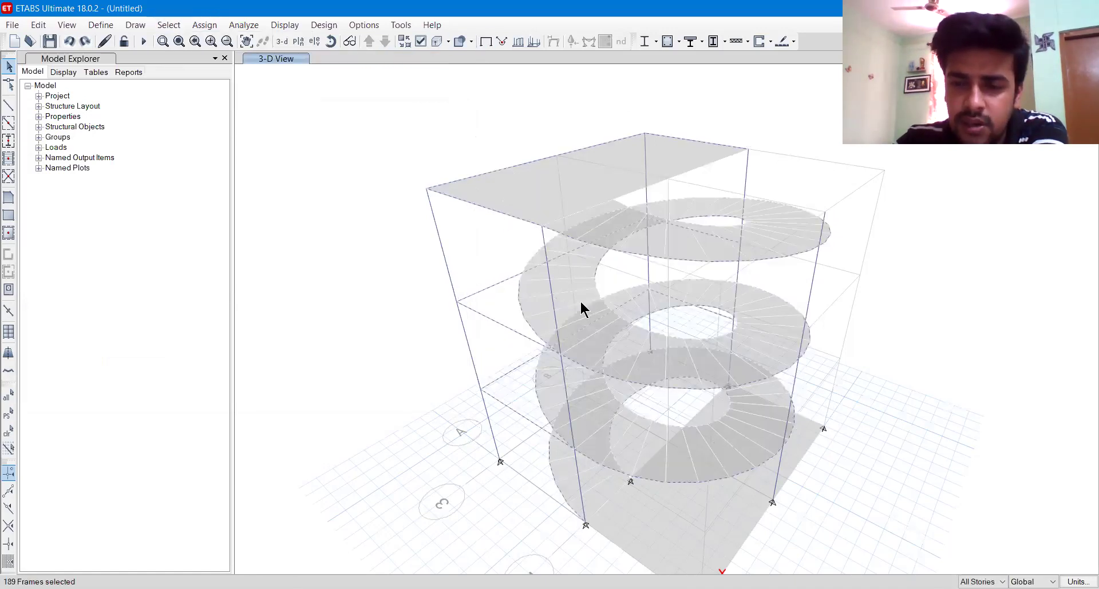
left_click(505, 214)
left_click(492, 172)
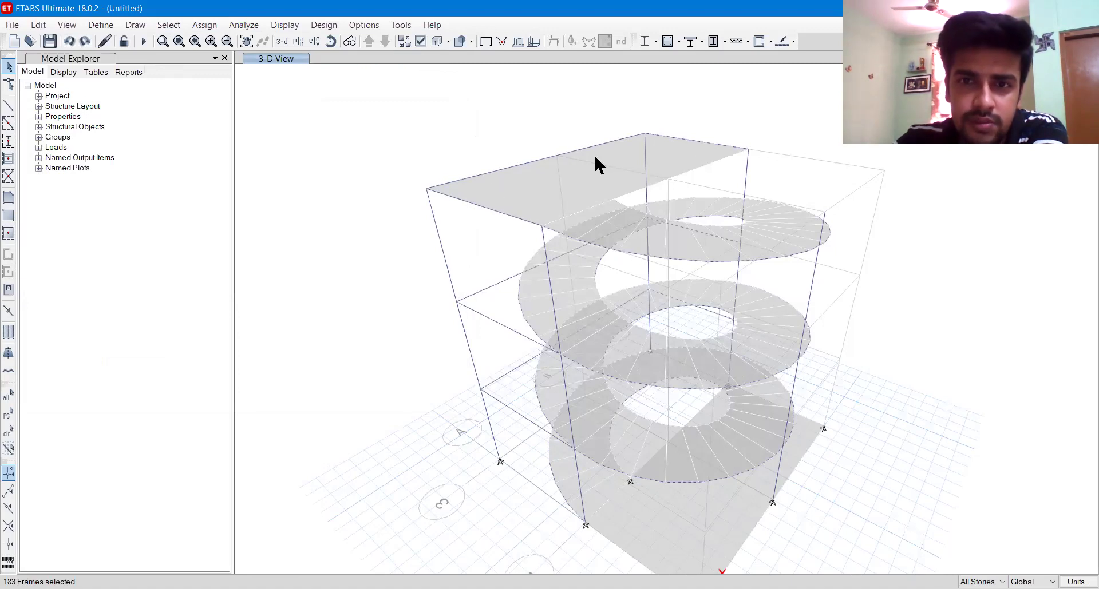
left_click(695, 142)
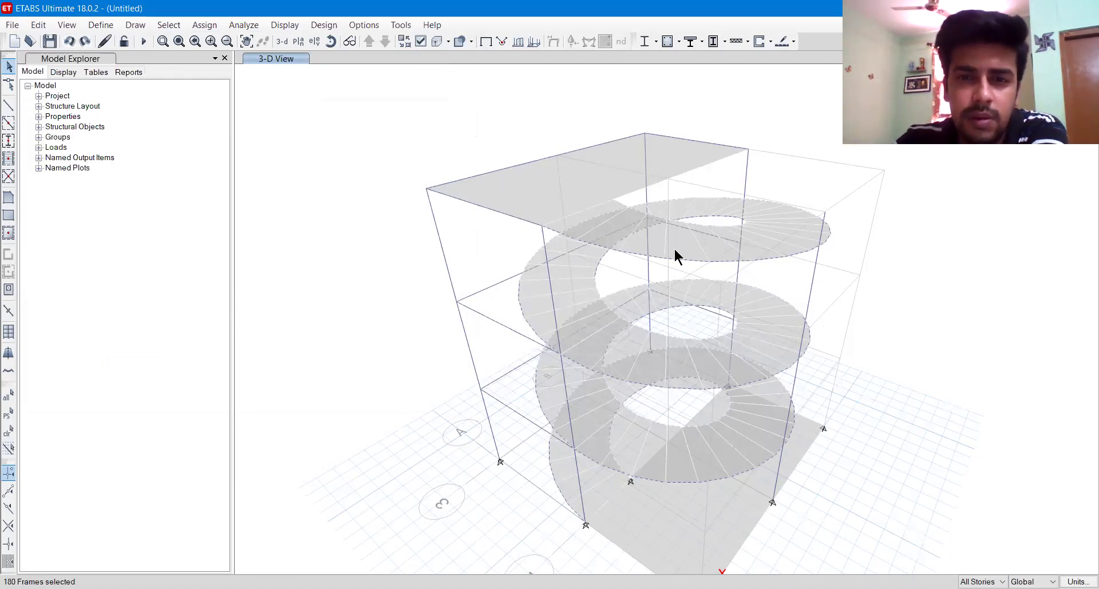
Assign a uniform distributed Live load of 1 kN/m in the gravity direction to the selected spiral beams, replacing existing loads
left_click(201, 25)
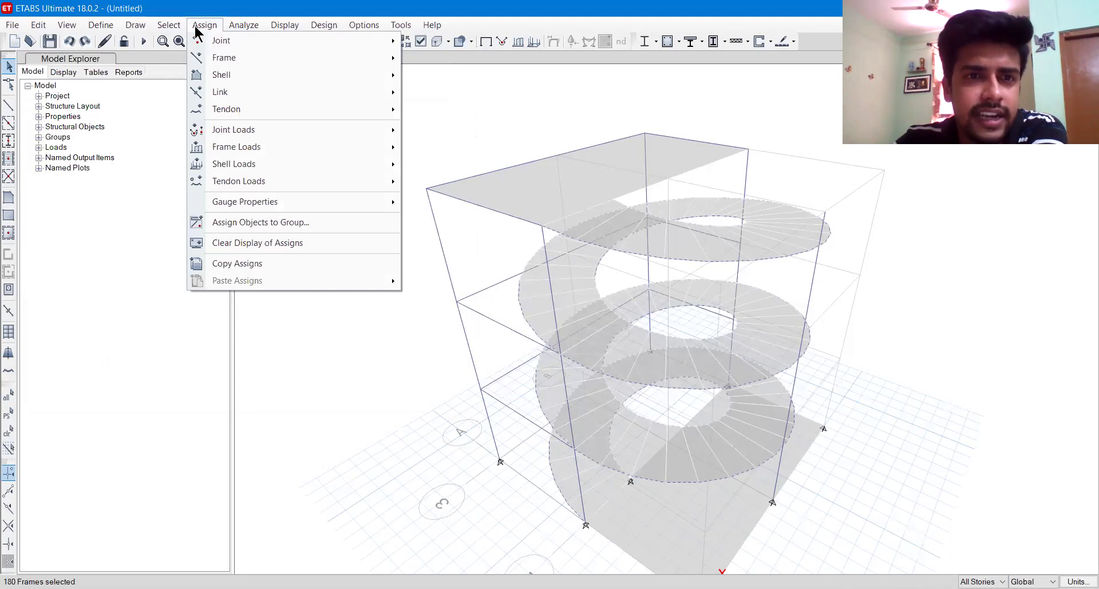
mouse_move(229, 154)
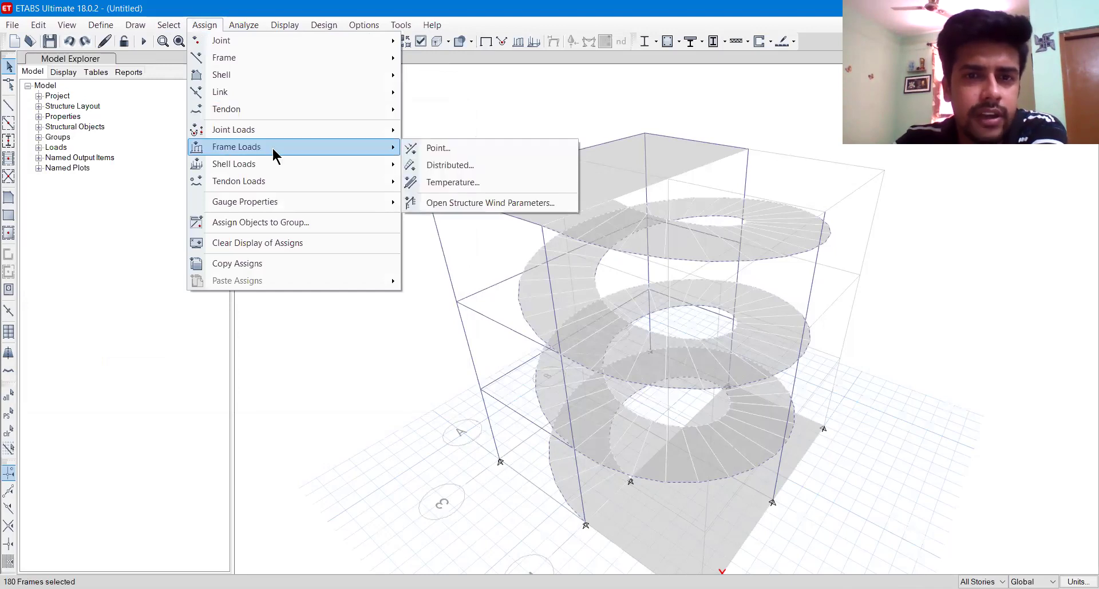
left_click(452, 167)
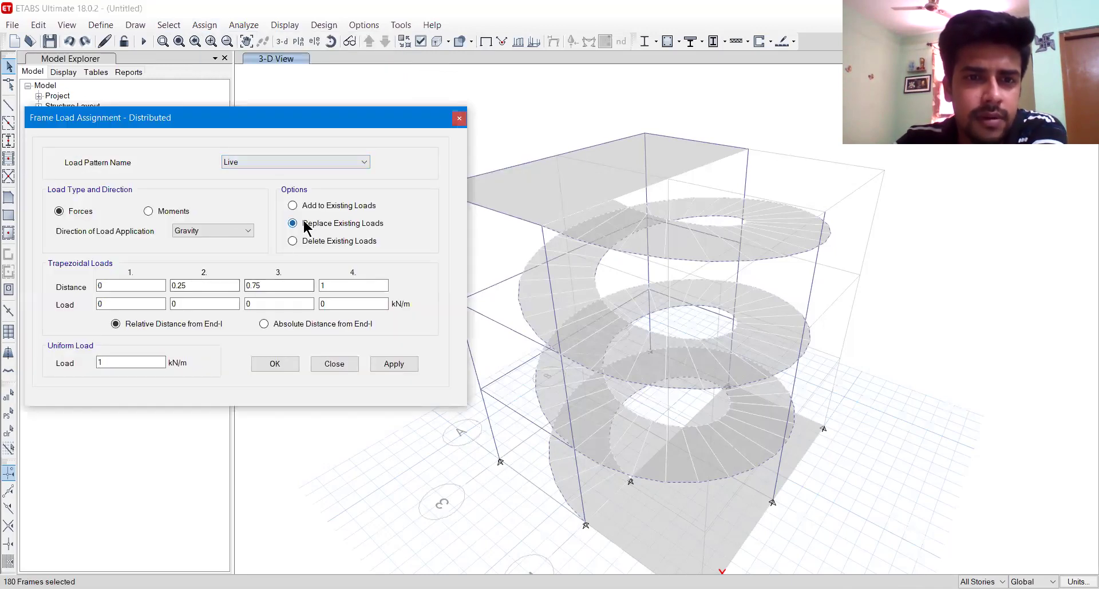
left_click_drag(129, 362, 45, 364)
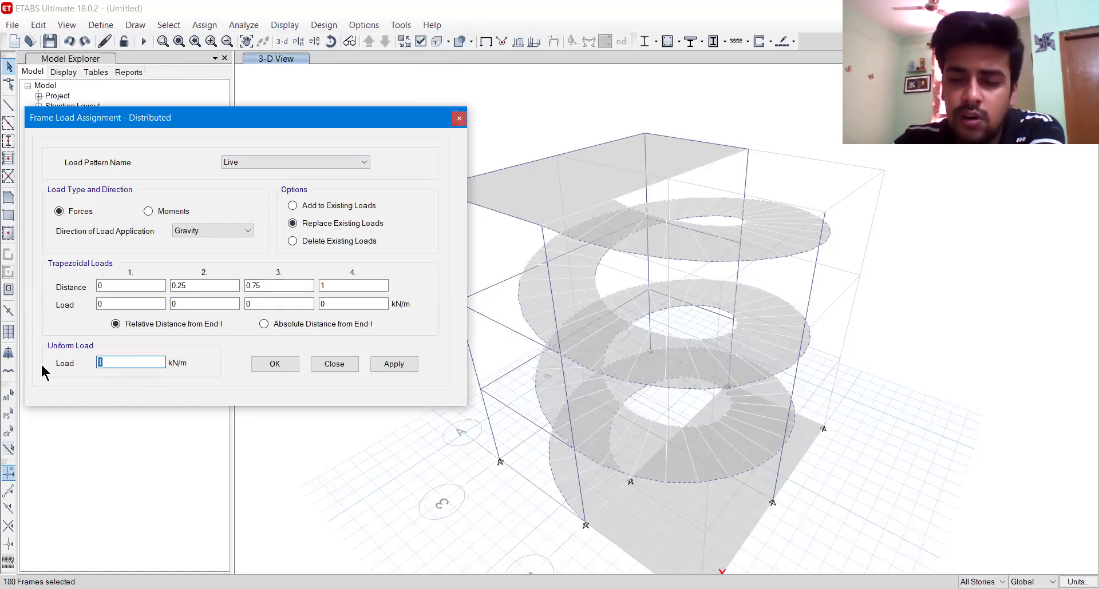
left_click(394, 370)
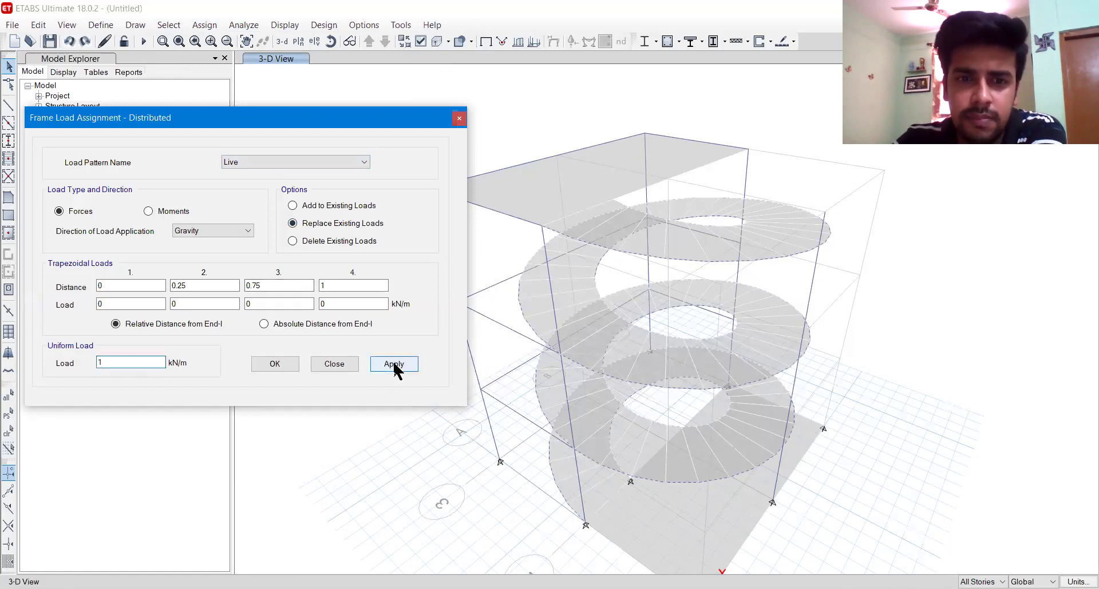
left_click(294, 370)
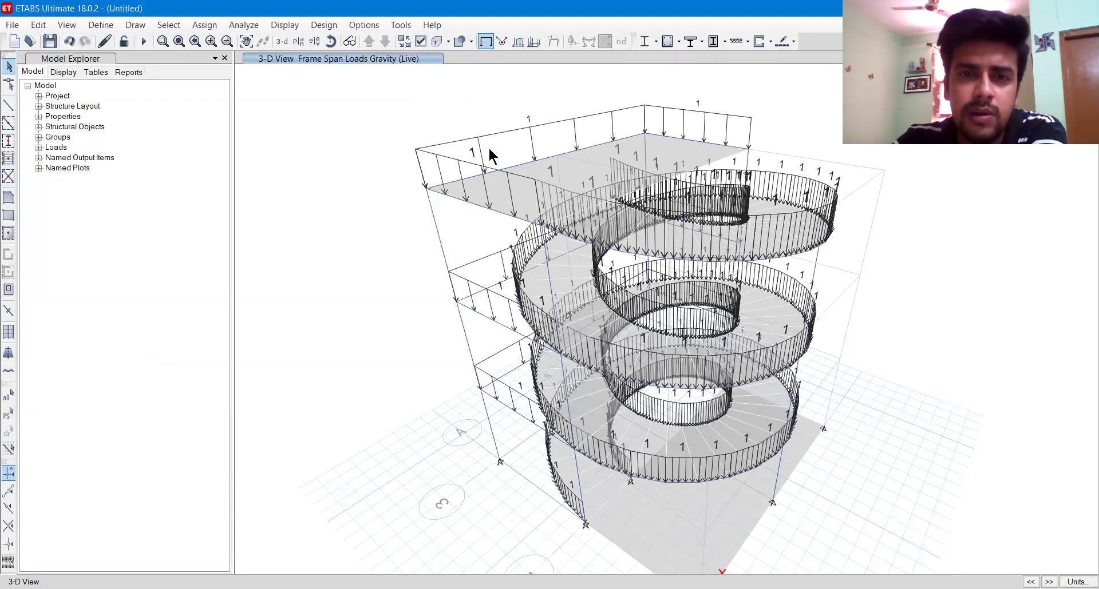
Select the straight landing beams on all stories and delete their existing distributed Live loads
left_click(496, 170)
left_click(657, 140)
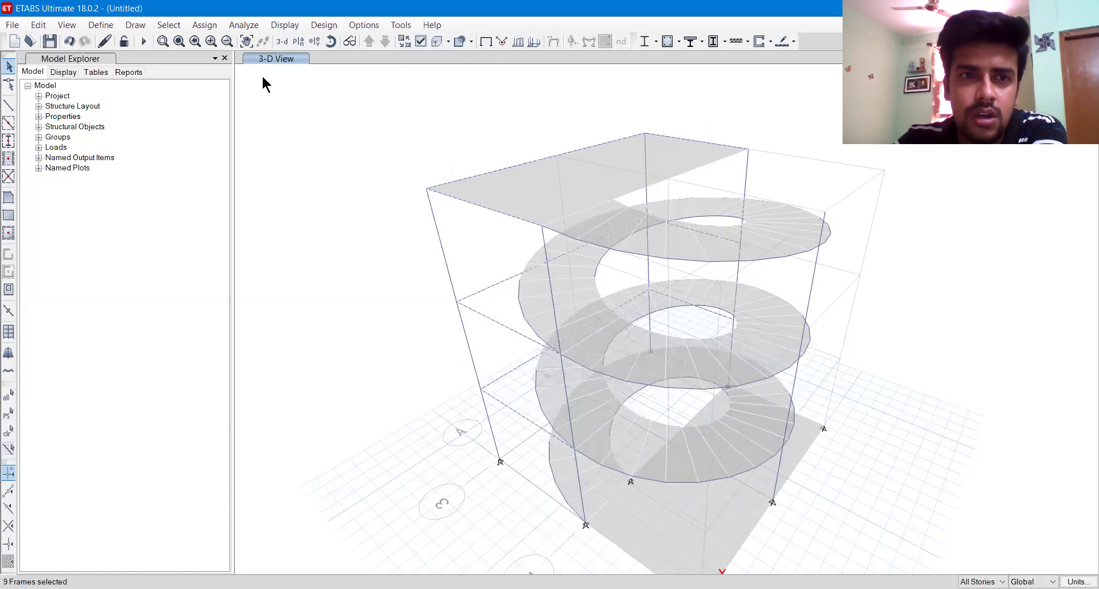
left_click(204, 25)
mouse_move(265, 153)
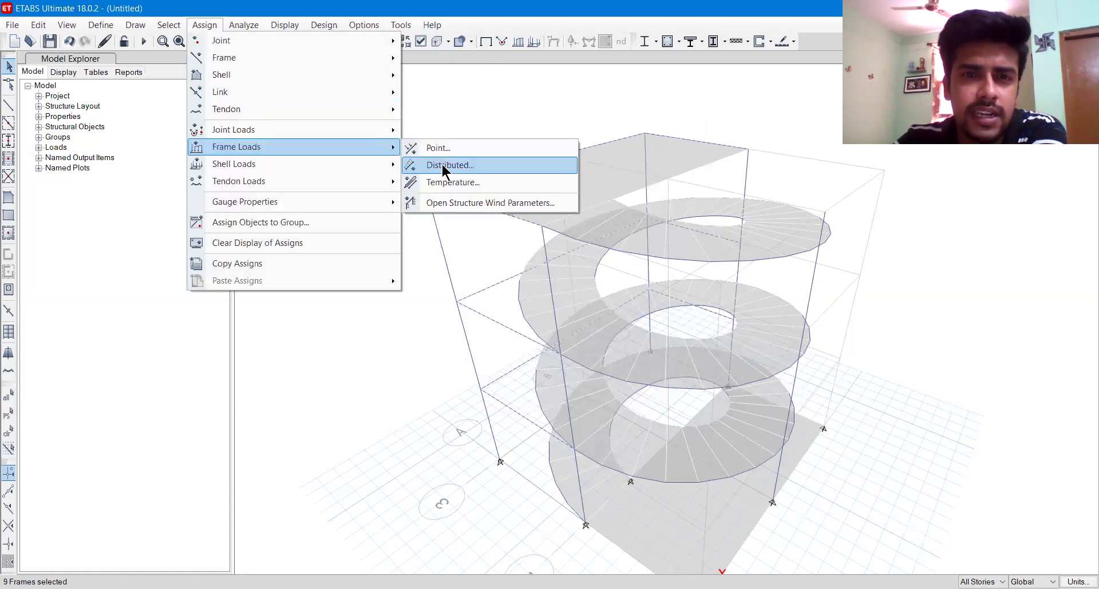
left_click(442, 166)
left_click(319, 241)
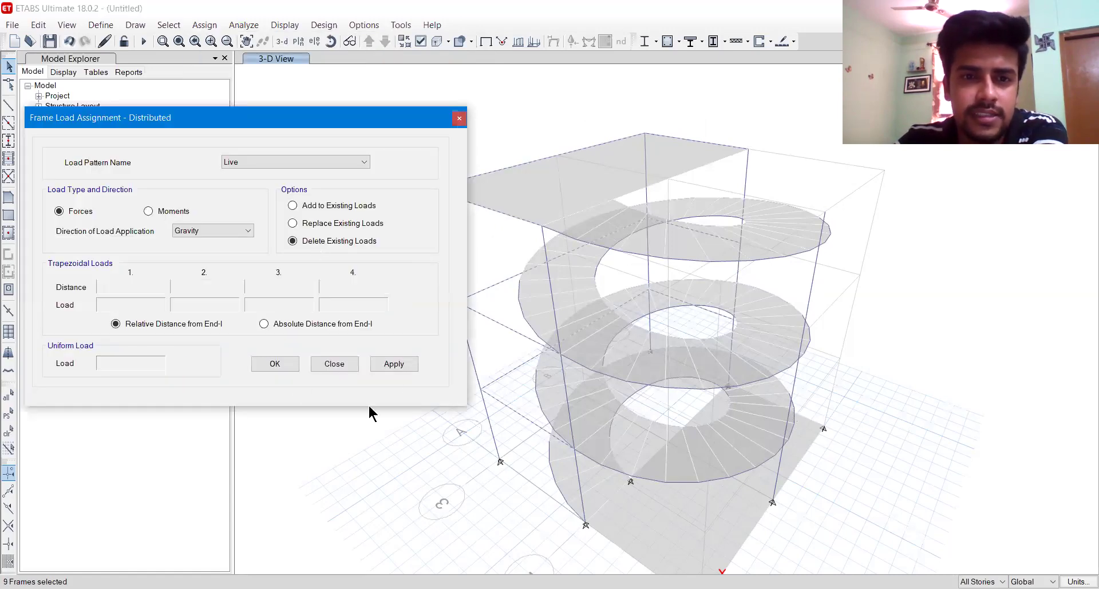
left_click(409, 369)
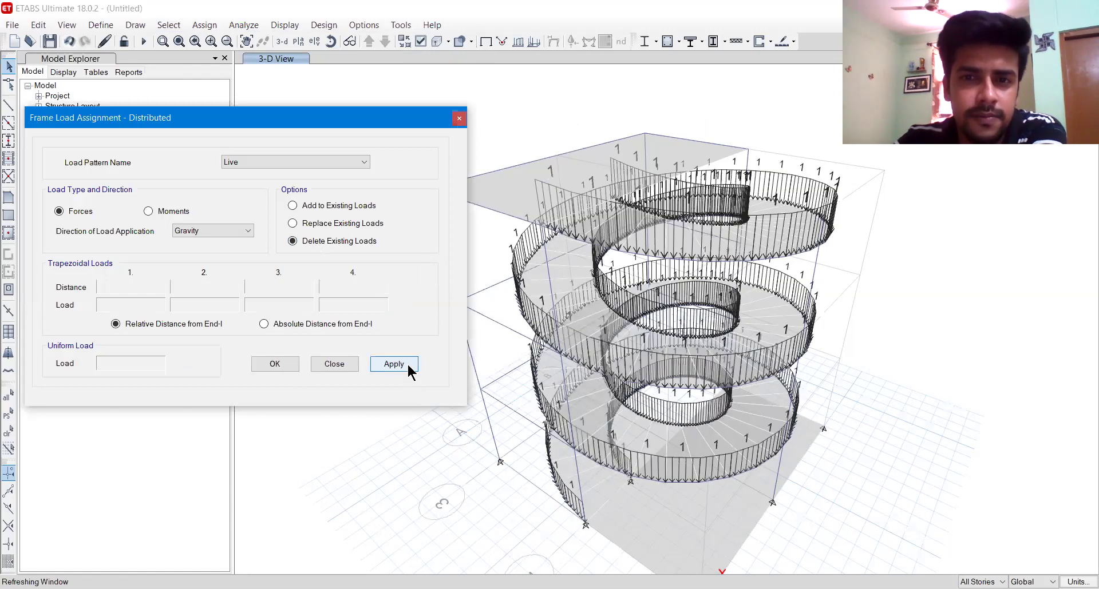
left_click(269, 364)
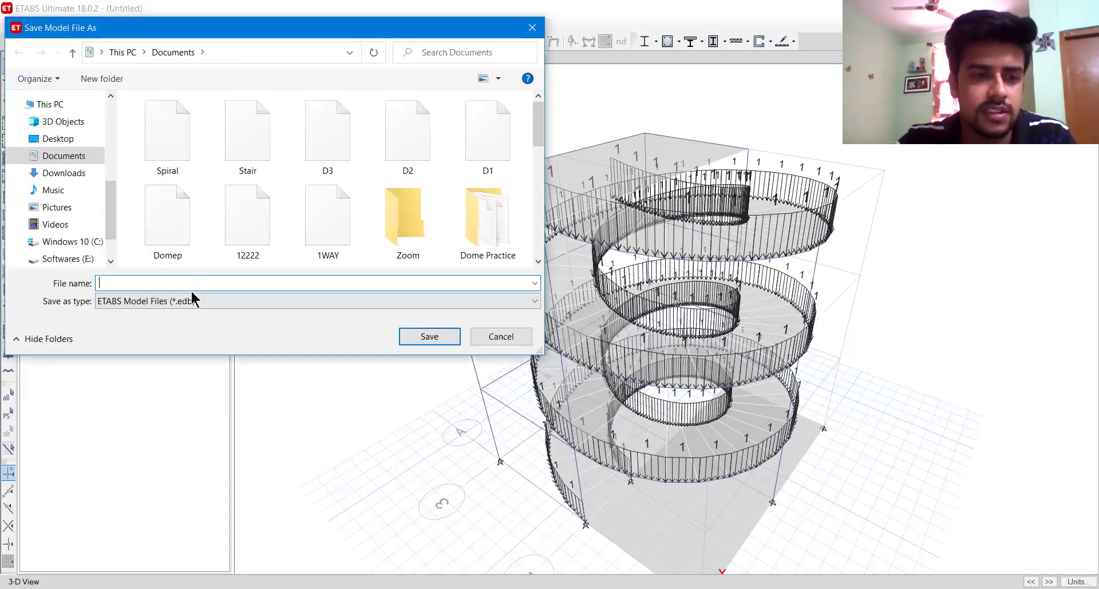
Save the model in the Documents folder as SoiralStaircase
type("SoiralStaircase")
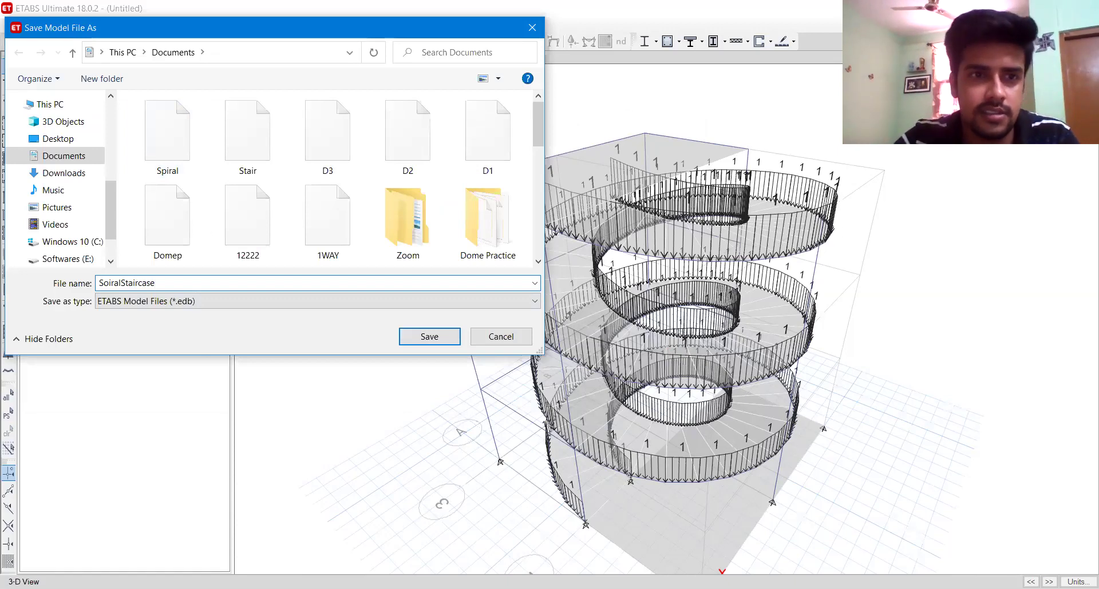
key("Return")
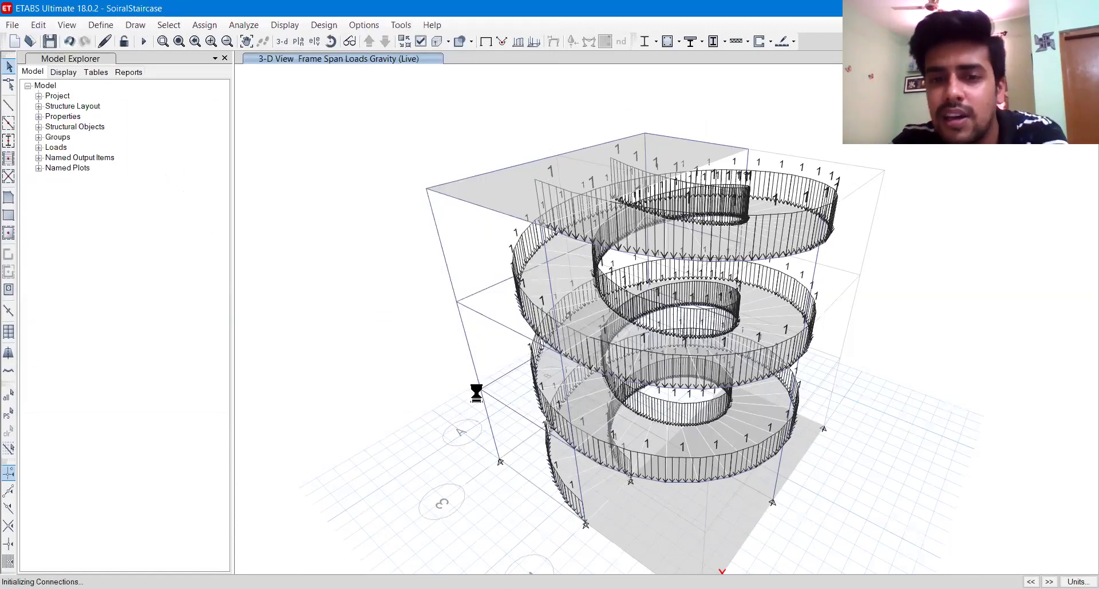
Show the plan view of the Base level
middle_click_drag(652, 343, 619, 326)
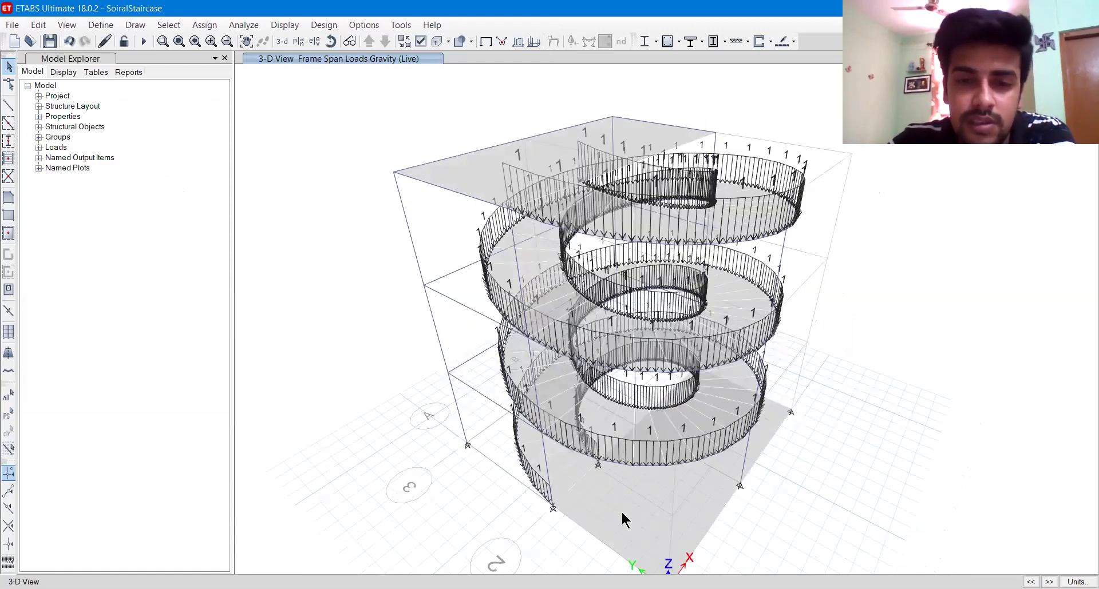
left_click(299, 42)
left_click(473, 269)
left_click(466, 277)
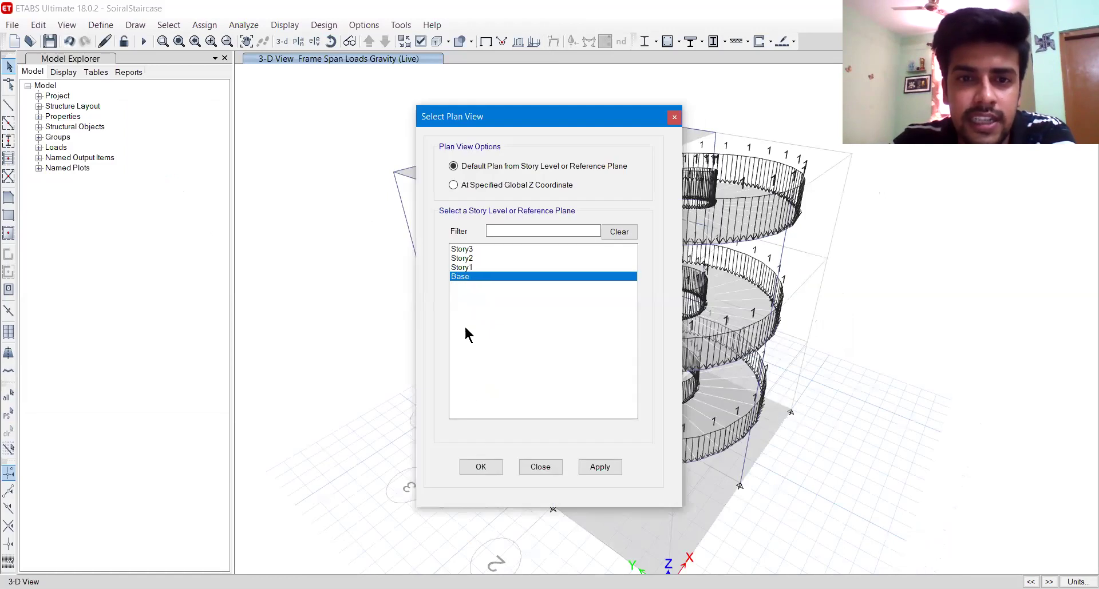
left_click(481, 468)
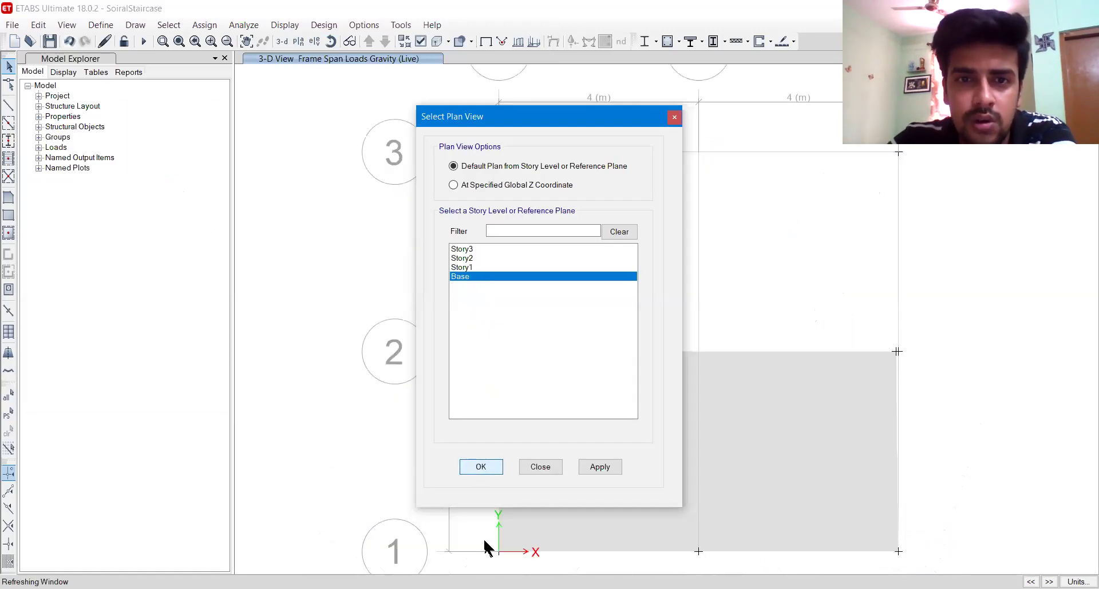
scroll(497, 339, "down", 4)
left_click_drag(421, 237, 638, 464)
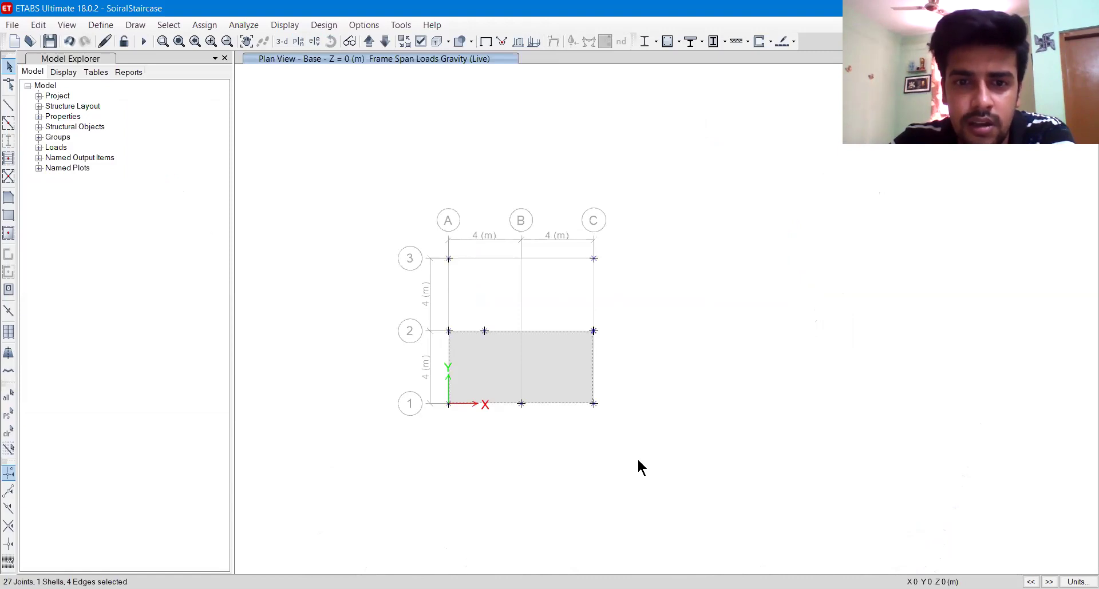
left_click(569, 375)
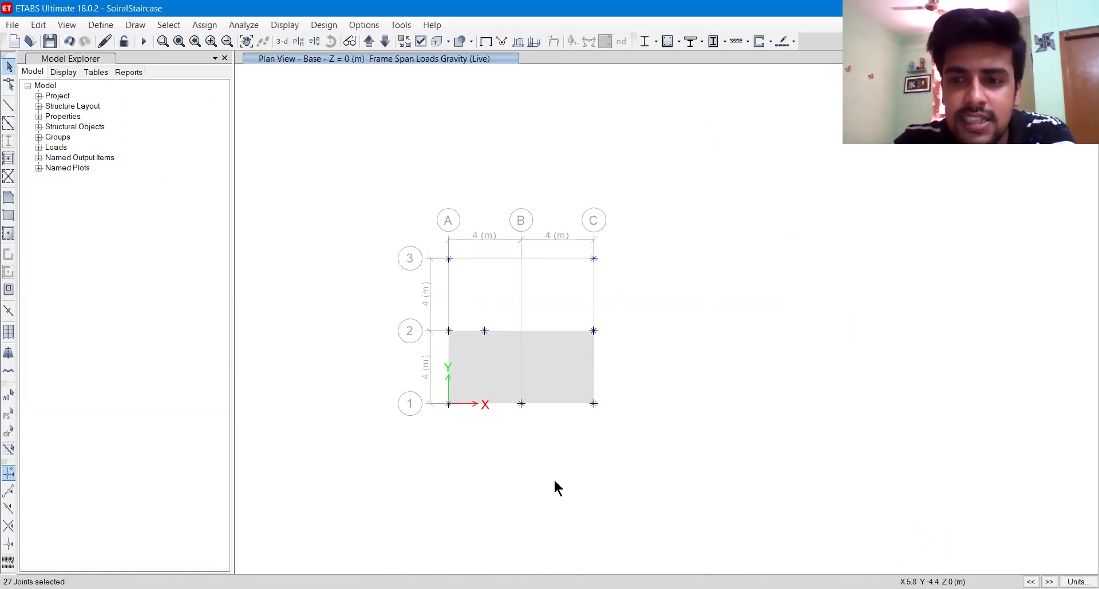
key("Delete")
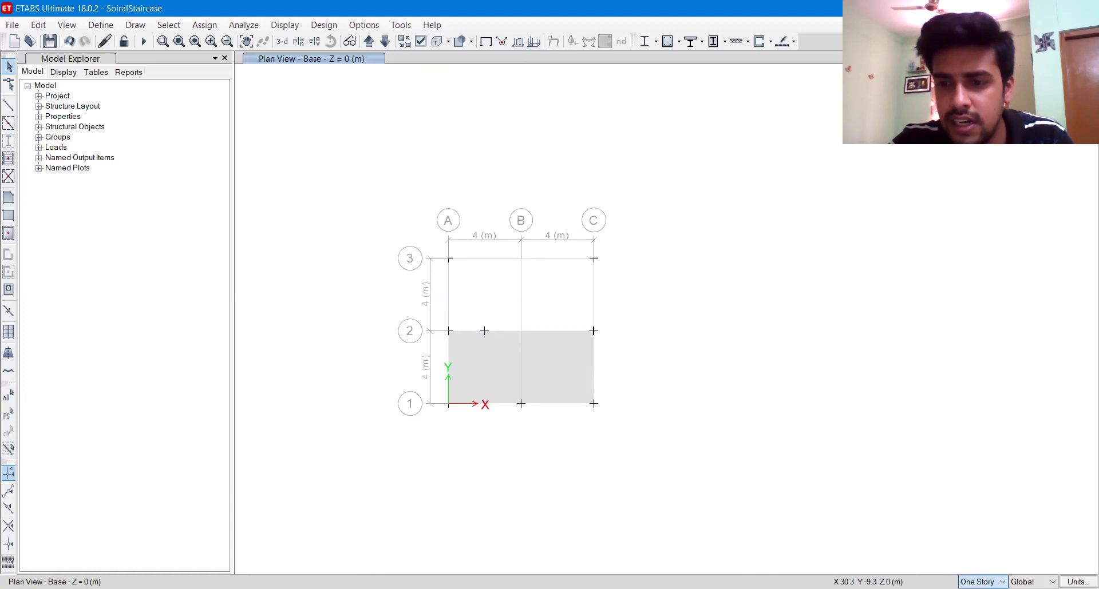
Select only the joints on the Base level and assign them fixed restraints in all translations and rotations
left_click_drag(408, 197, 714, 532)
left_click(479, 364)
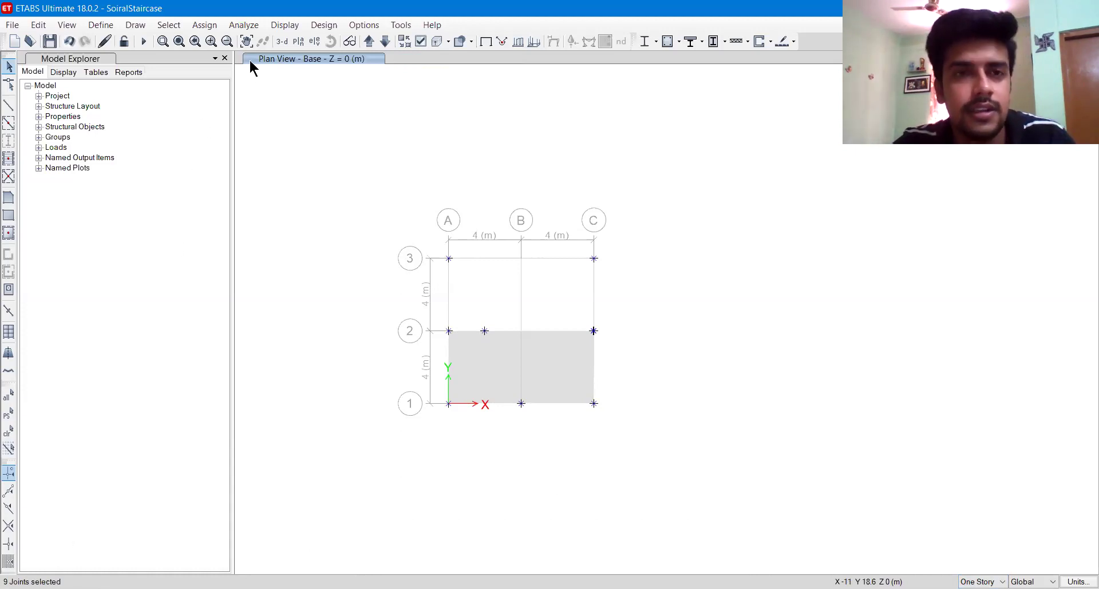
left_click(201, 26)
left_click(416, 38)
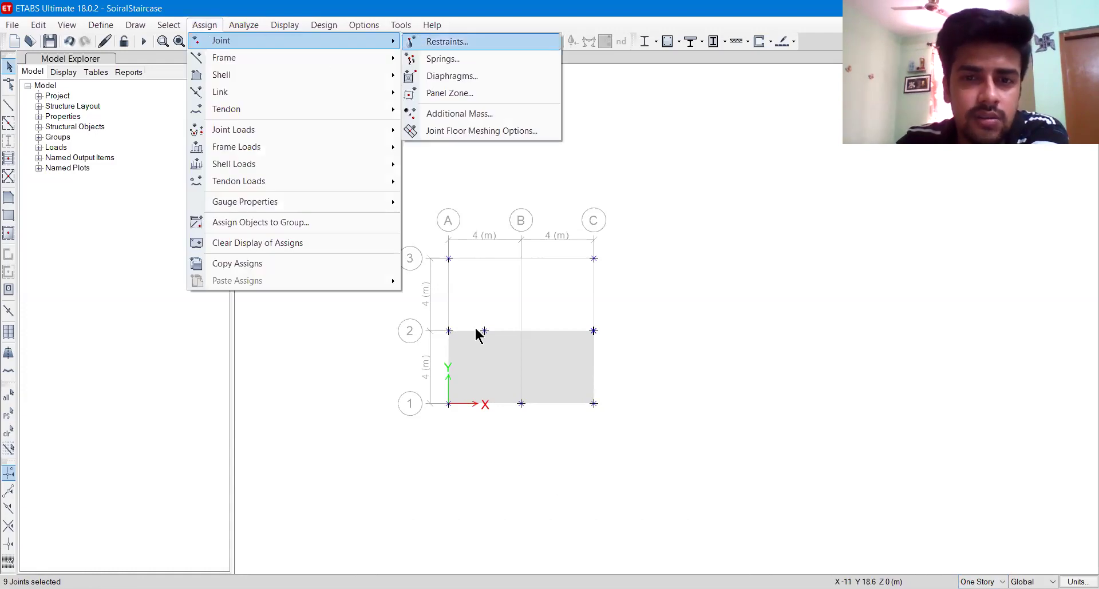
left_click(604, 379)
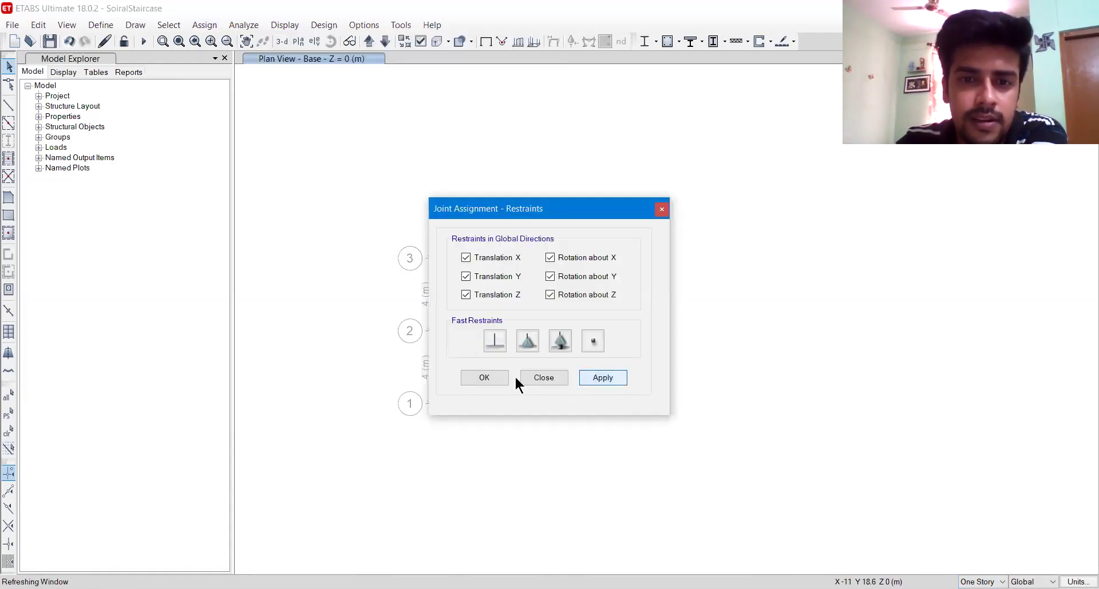
left_click(484, 378)
Return to the 3-D view, run the model check on the structure and close its report
left_click(282, 41)
left_click(243, 25)
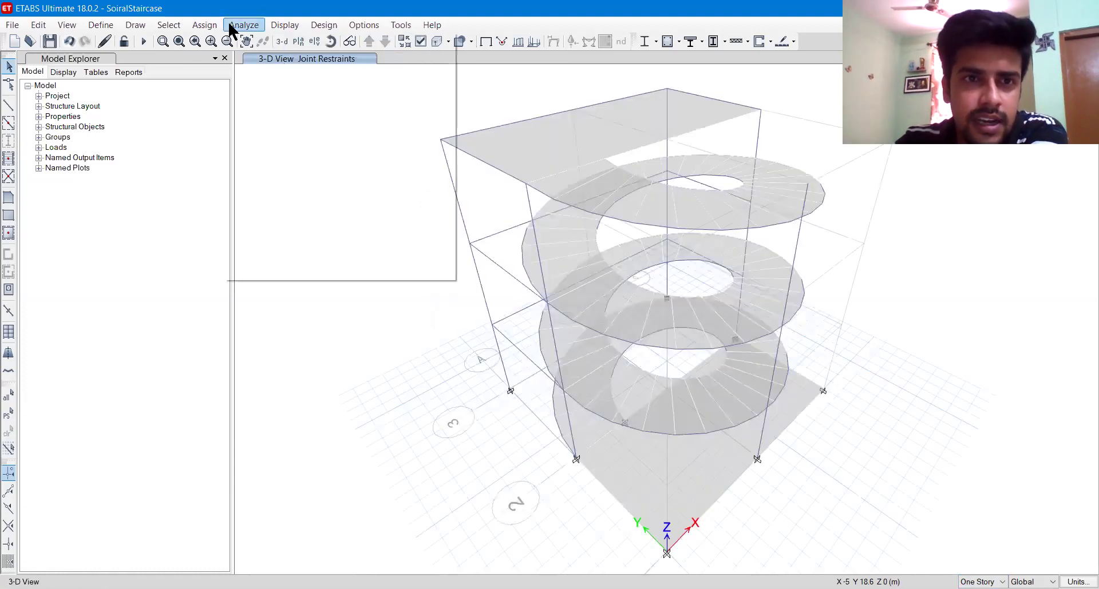
left_click(246, 41)
left_click(530, 484)
left_click(503, 516)
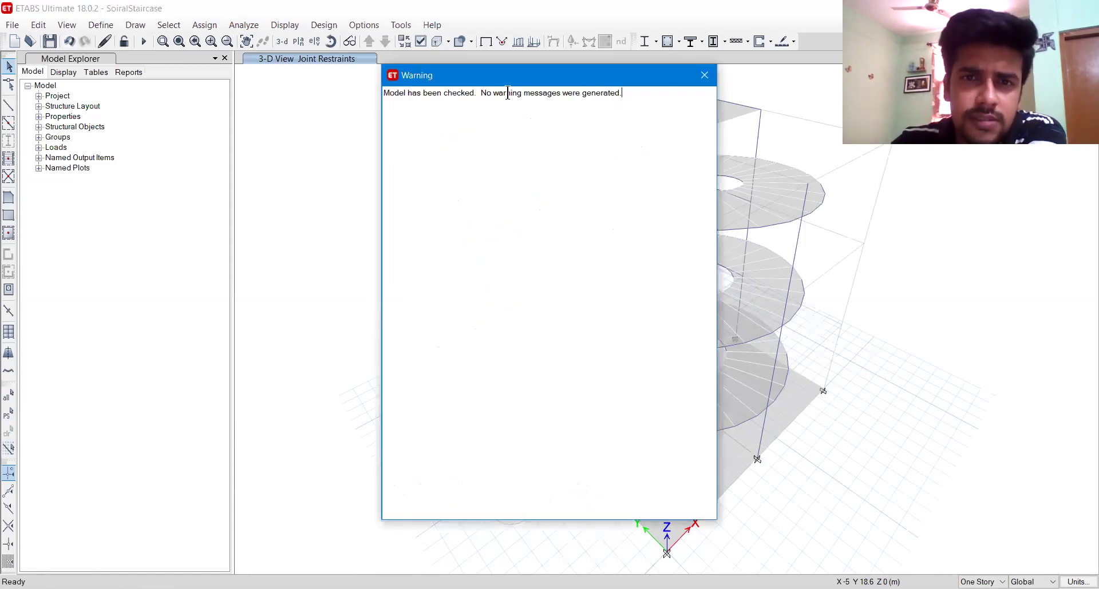
left_click(705, 76)
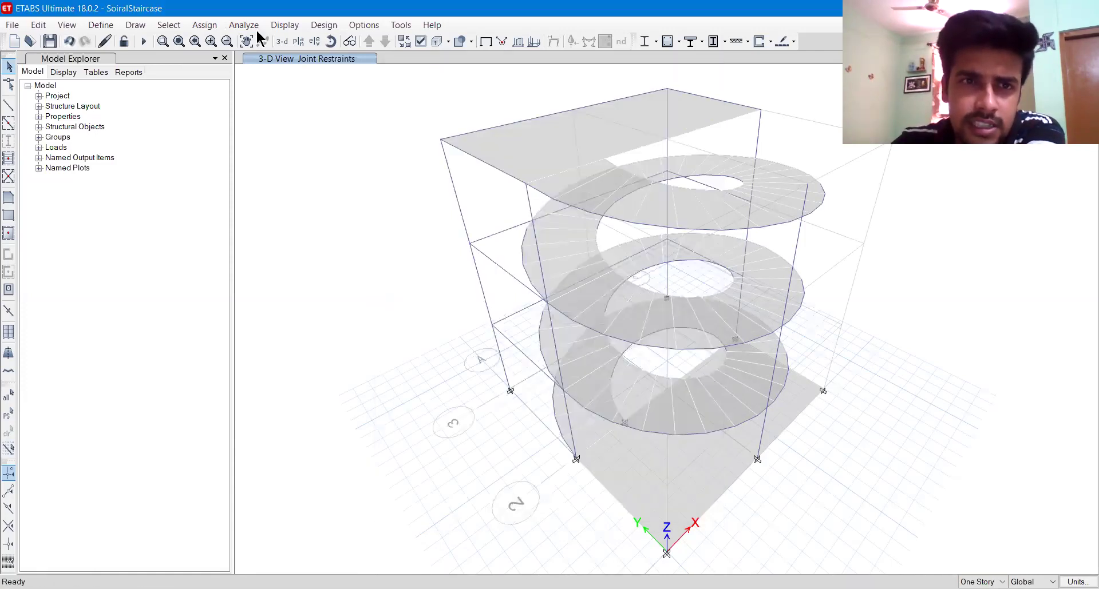
Add the default design load combinations for Concrete Frame Design
left_click(100, 25)
left_click(158, 369)
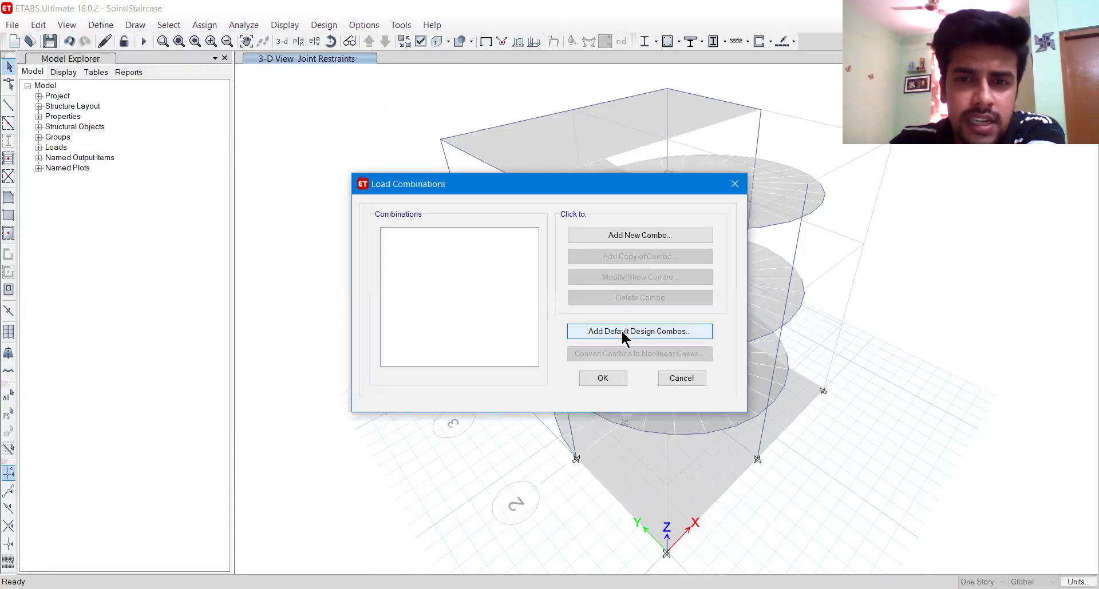
left_click(625, 332)
left_click(538, 276)
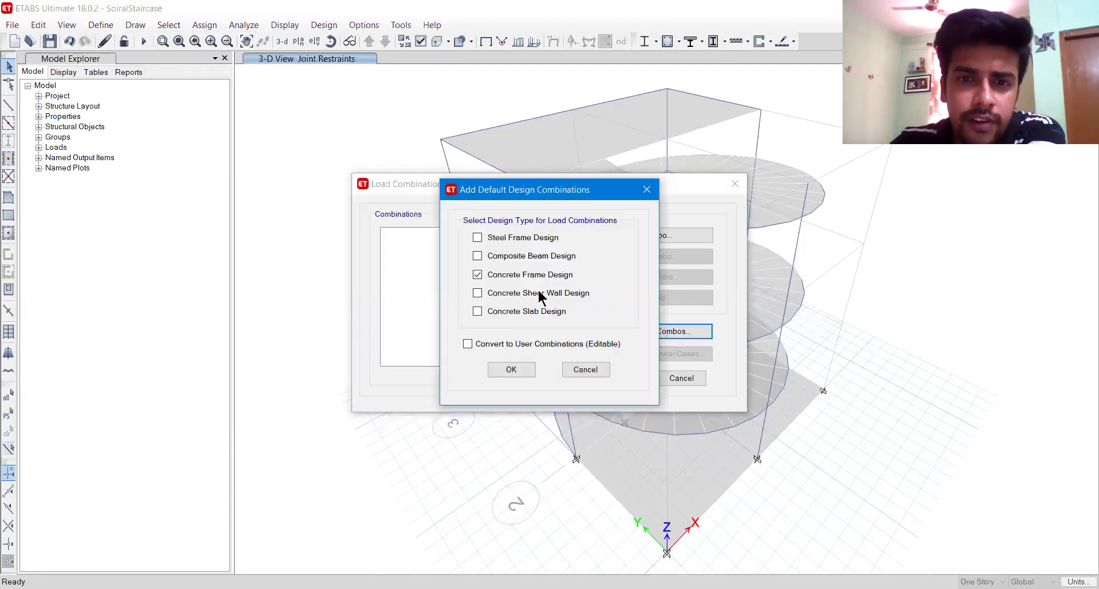
left_click(511, 370)
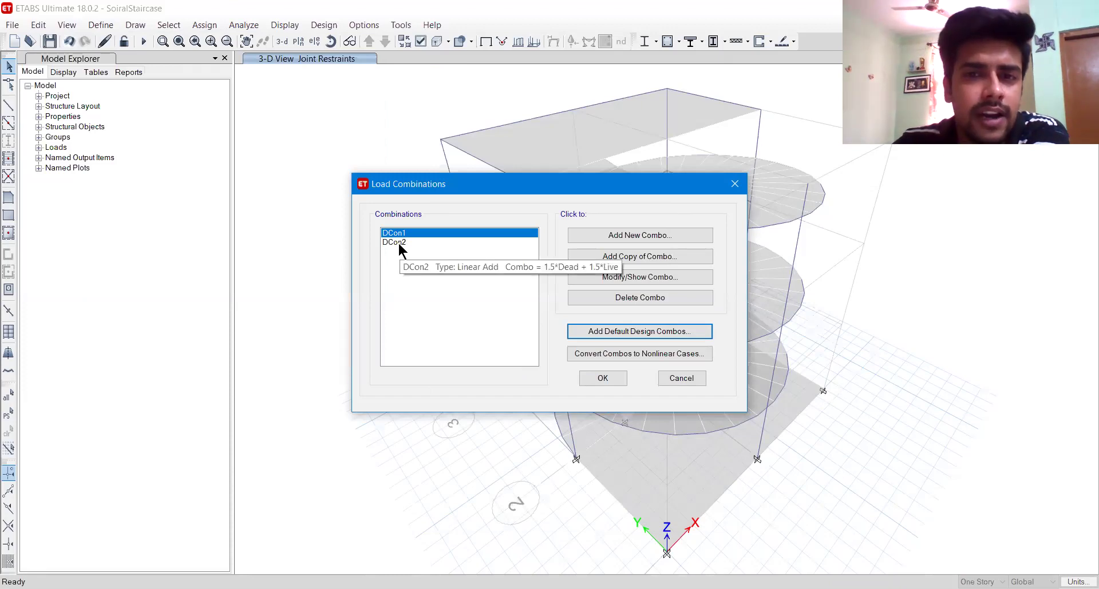
left_click(603, 377)
Run the analysis of the spiral ramp model
left_click(244, 24)
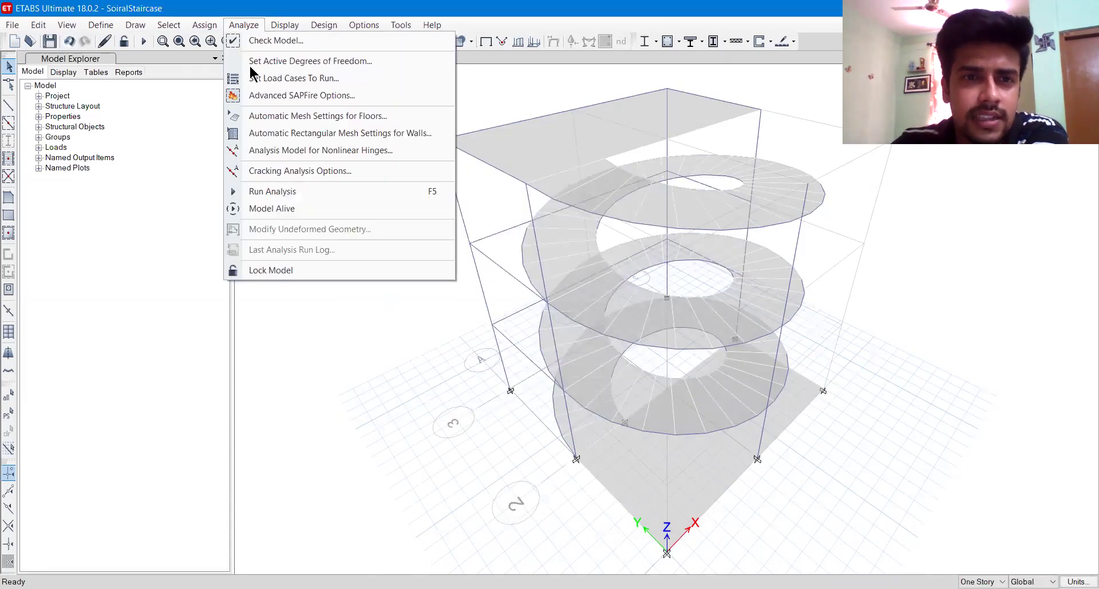
left_click(271, 190)
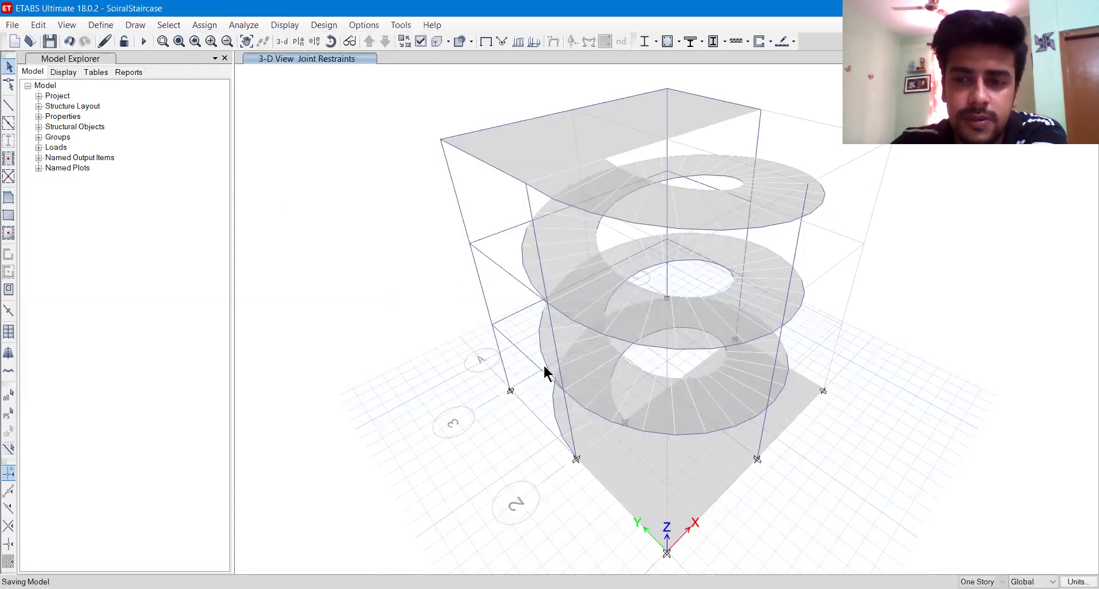
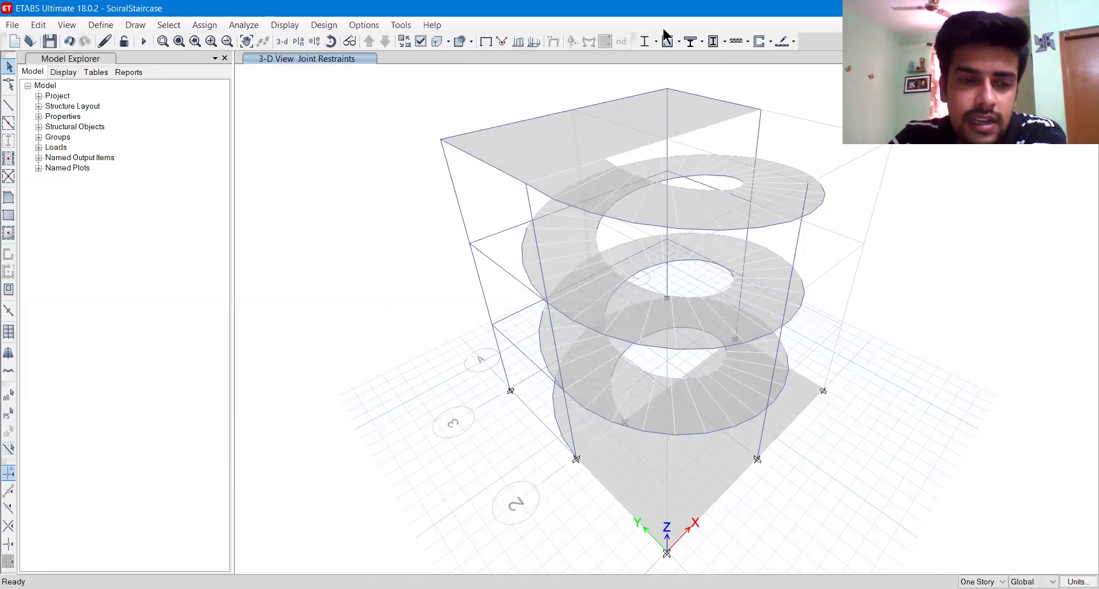
Run the analysis and inspect the ramp's deformed shape under the Dead load case
key("F5")
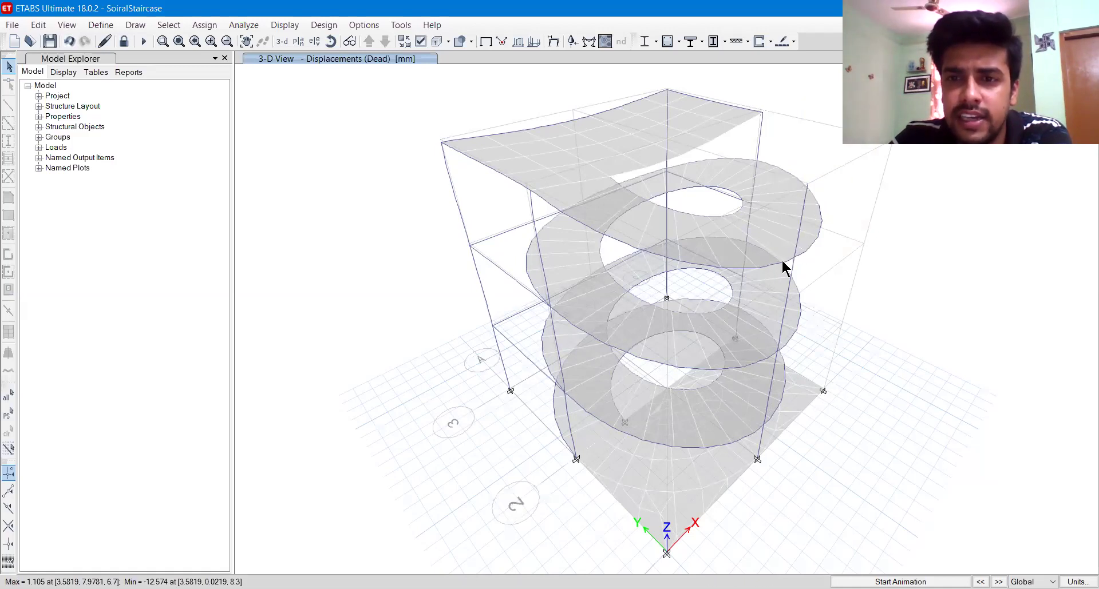
mouse_move(785, 262)
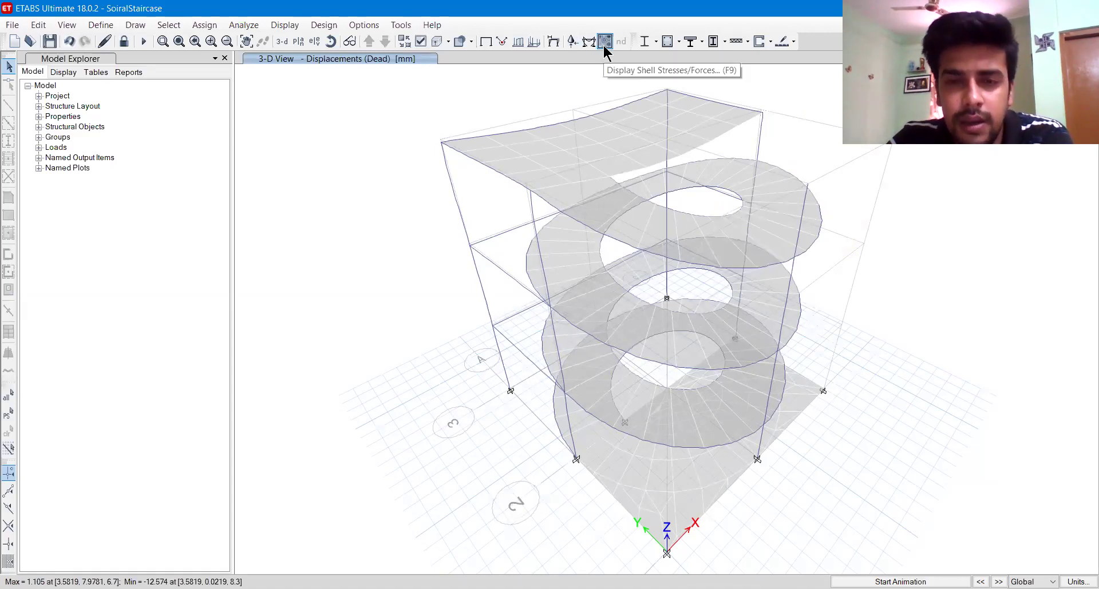
mouse_move(633, 274)
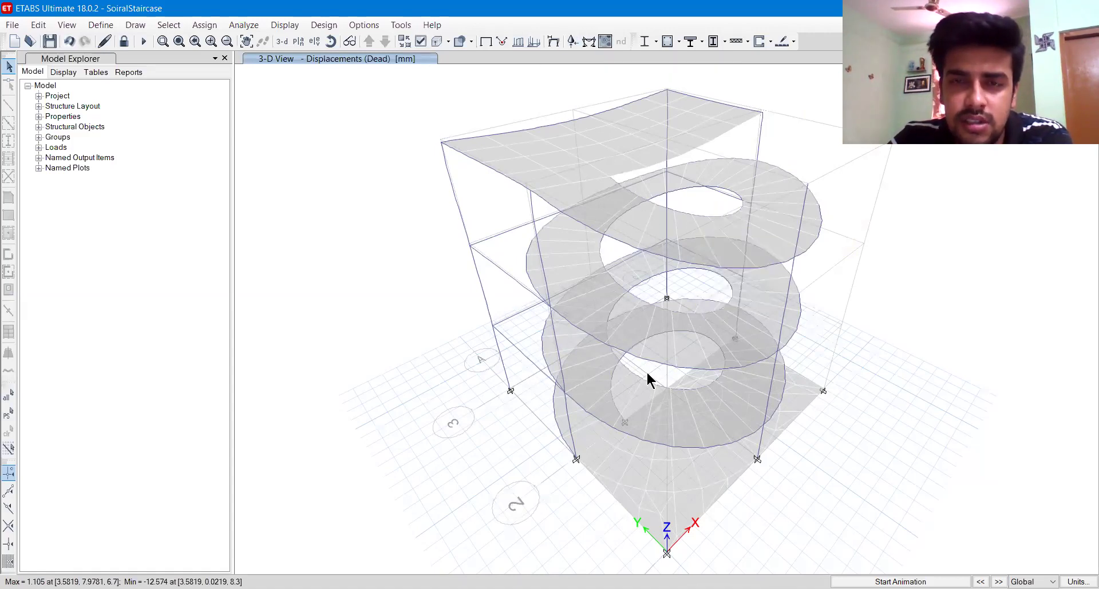
Display the SMax shell stress contours on the visible face for combination DCon2
left_click(605, 41)
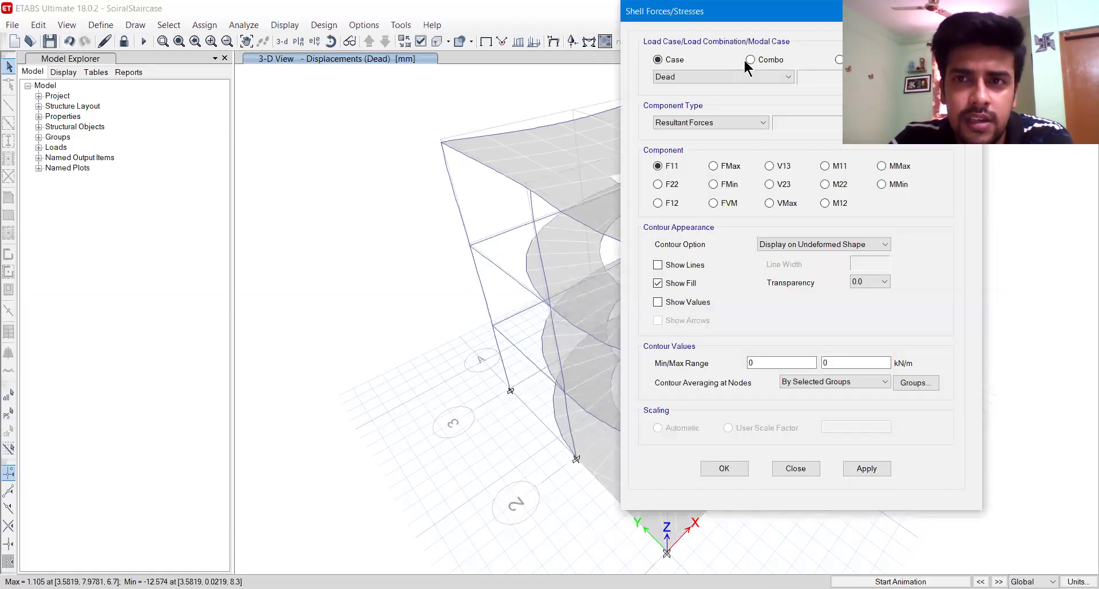
left_click_drag(736, 11, 175, 60)
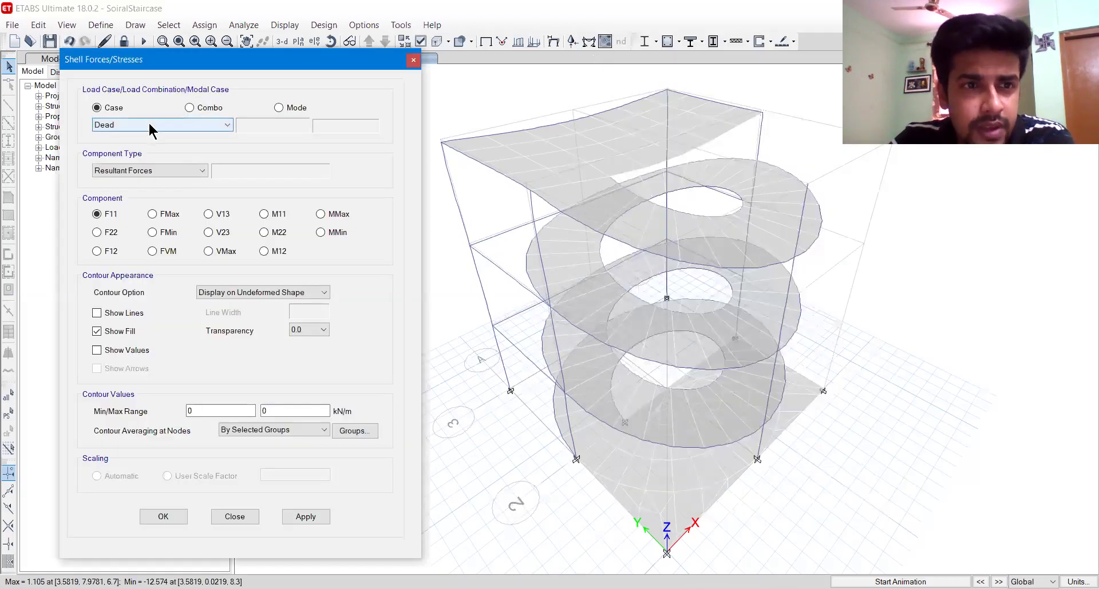
left_click(191, 108)
left_click(172, 125)
left_click(170, 150)
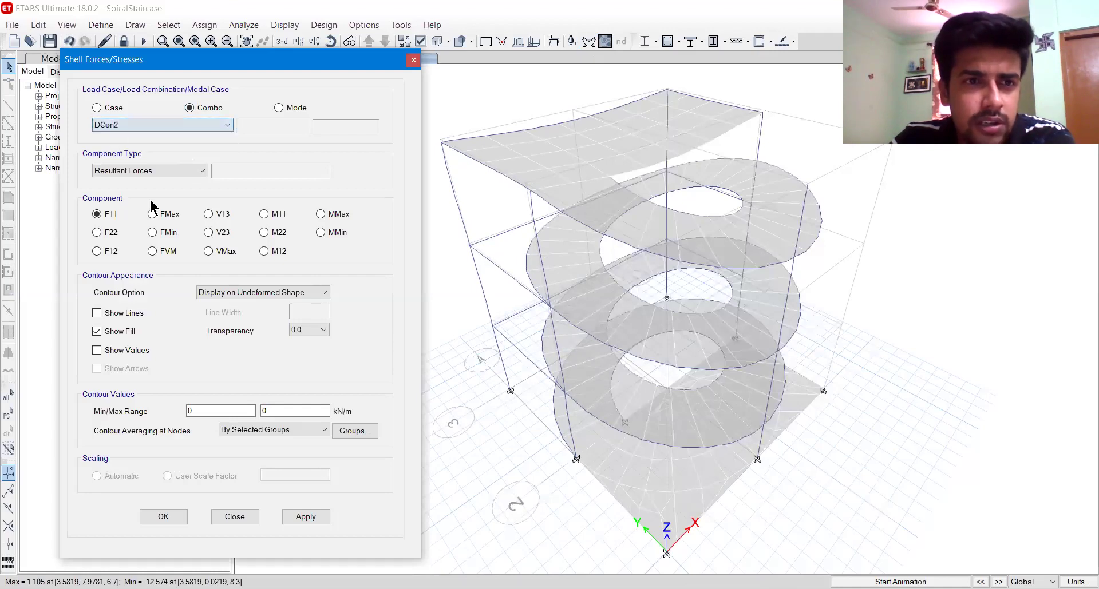
left_click(120, 171)
left_click(123, 188)
left_click(184, 215)
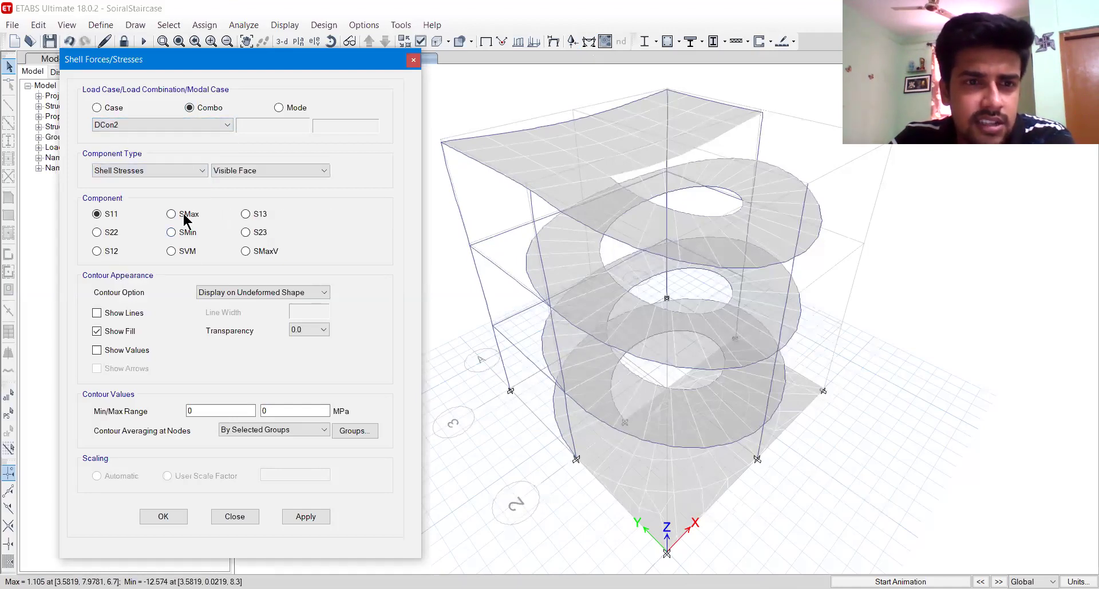
left_click(305, 516)
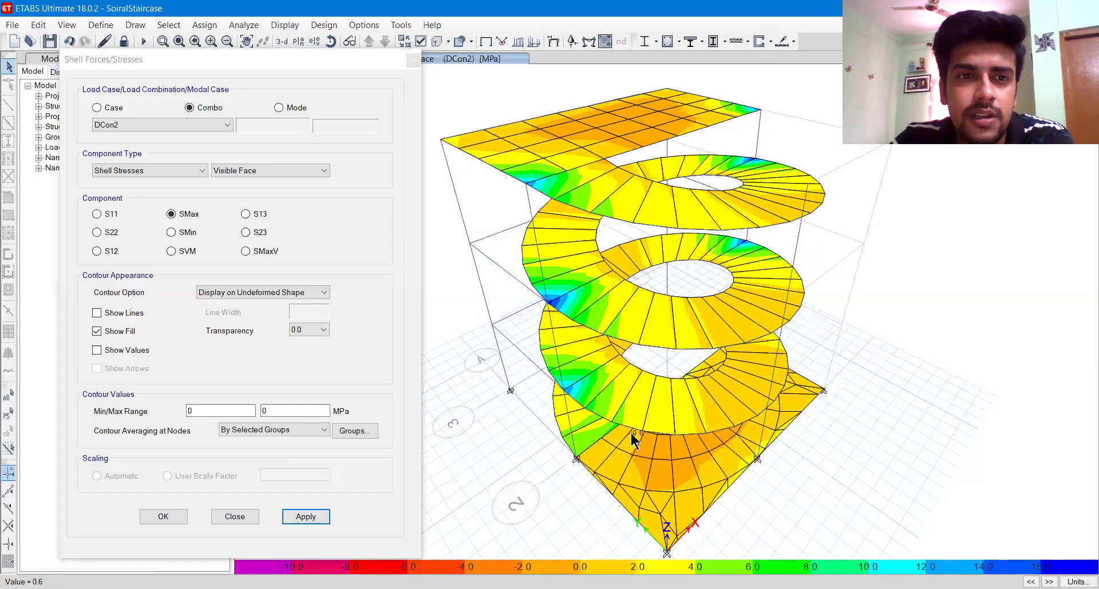
Switch the shell contours to Shell Strains with the Maximum option and component E11 for DCon2
left_click(147, 171)
left_click(142, 197)
left_click(252, 171)
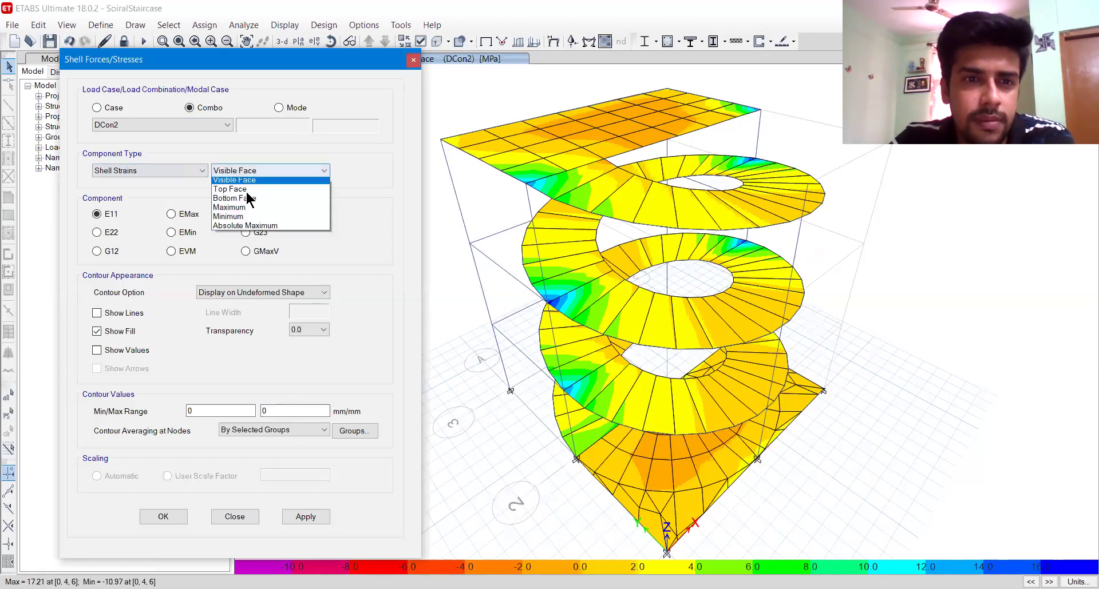
left_click(245, 211)
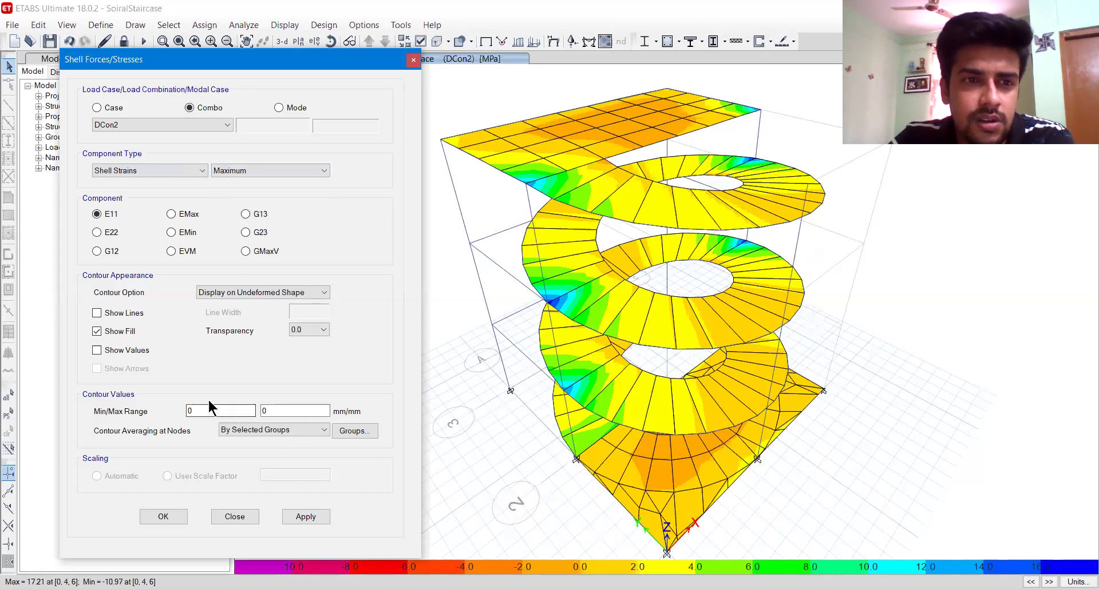
left_click(306, 517)
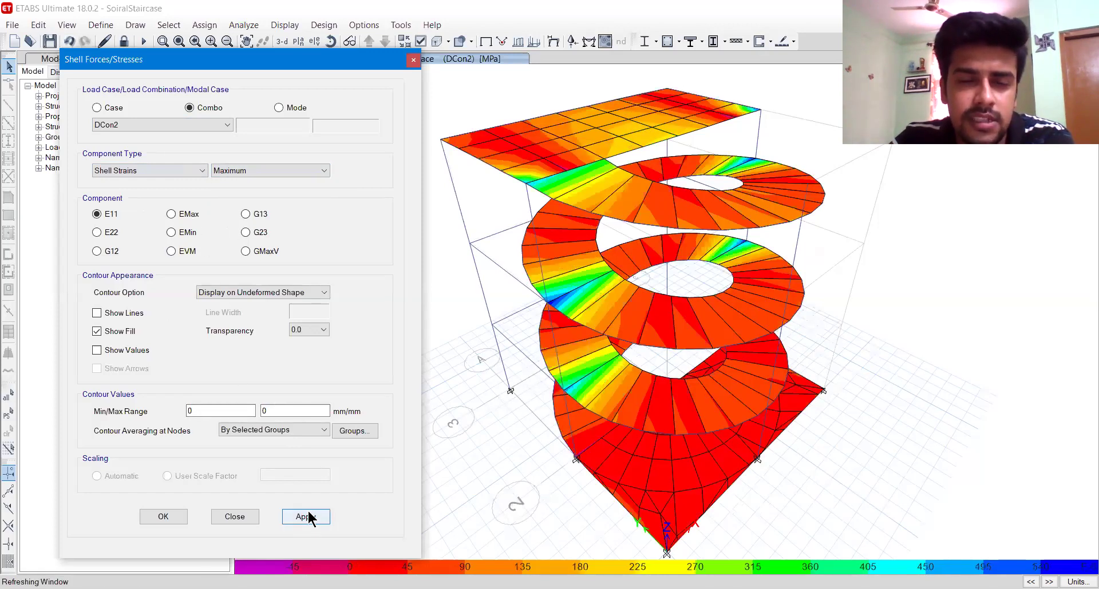
Switch the contours back to Shell Stresses, showing Maximum SMax for DCon2, and inspect the stresses along the ramp
left_click(156, 174)
left_click(174, 192)
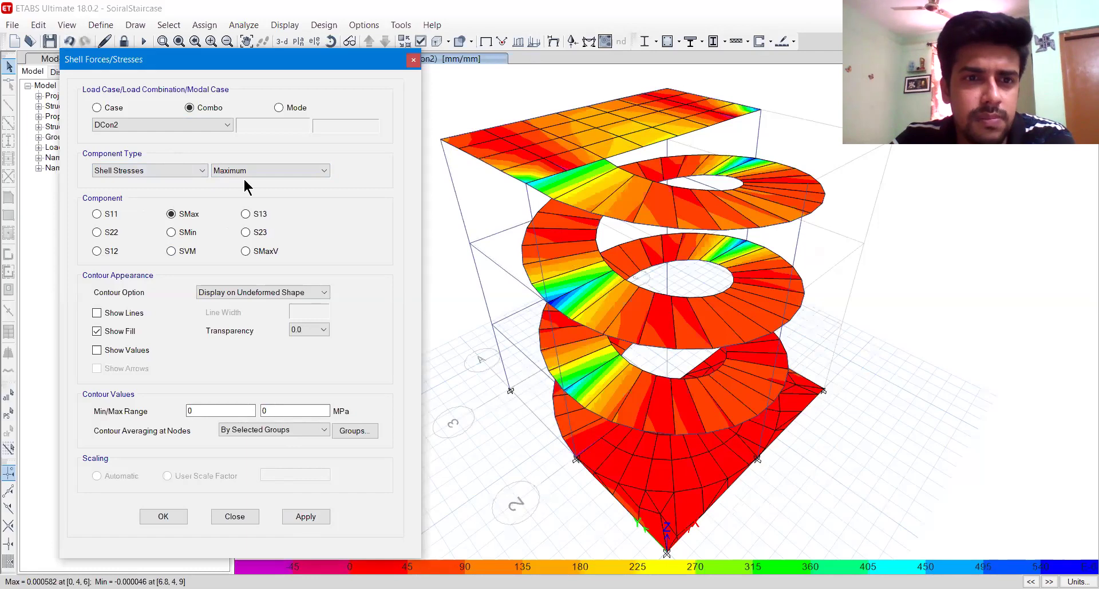
left_click(252, 171)
left_click(286, 399)
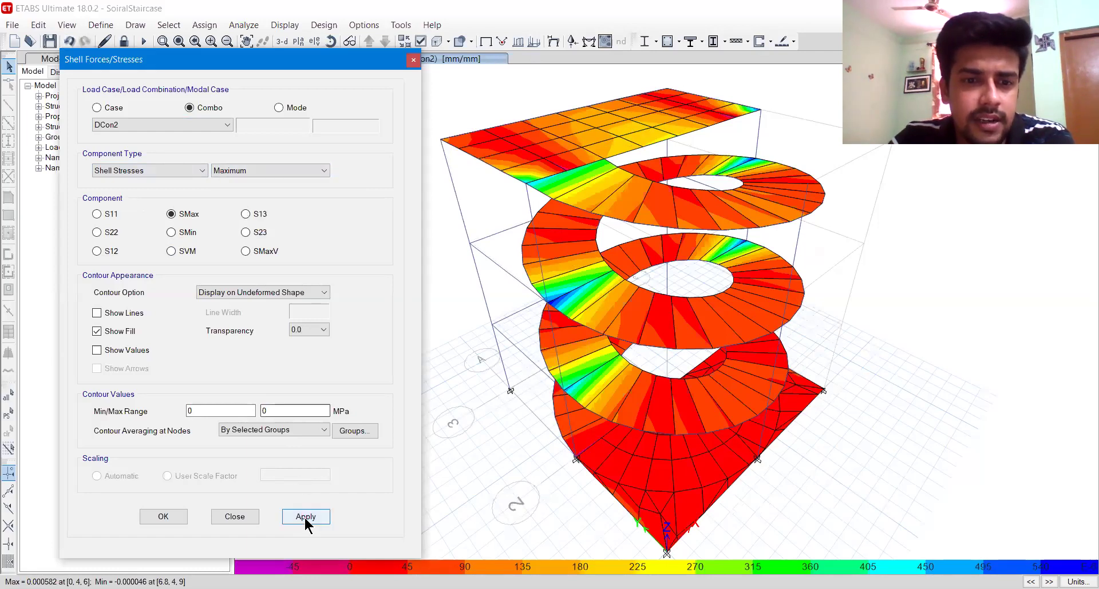
left_click(304, 516)
left_click(656, 213)
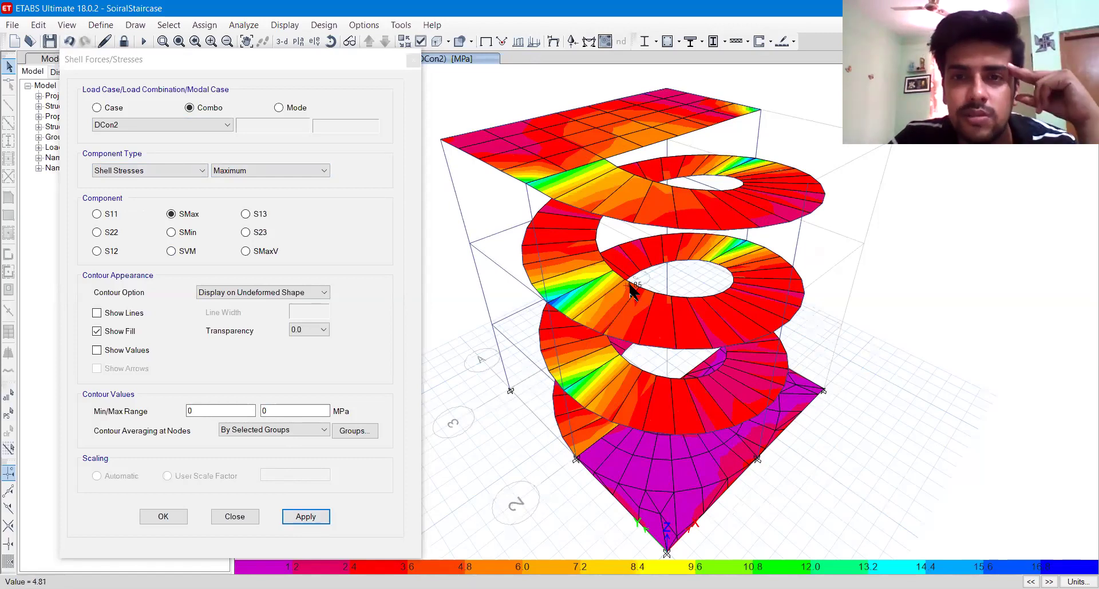
left_click(412, 60)
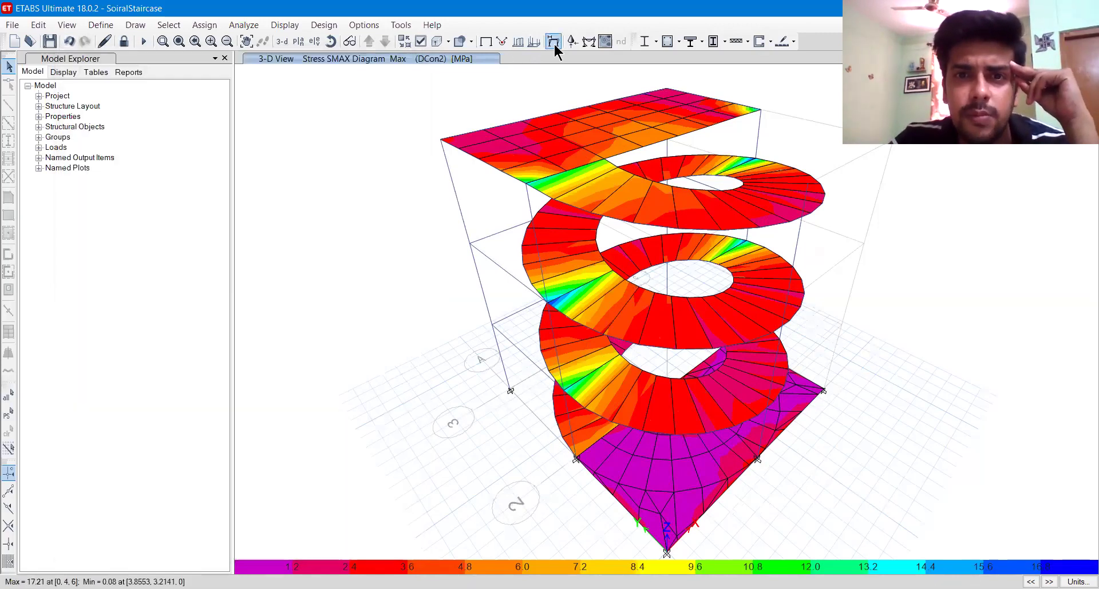
Display the filled Moment 3-3 diagrams of the frames for combination DCon2
left_click(589, 41)
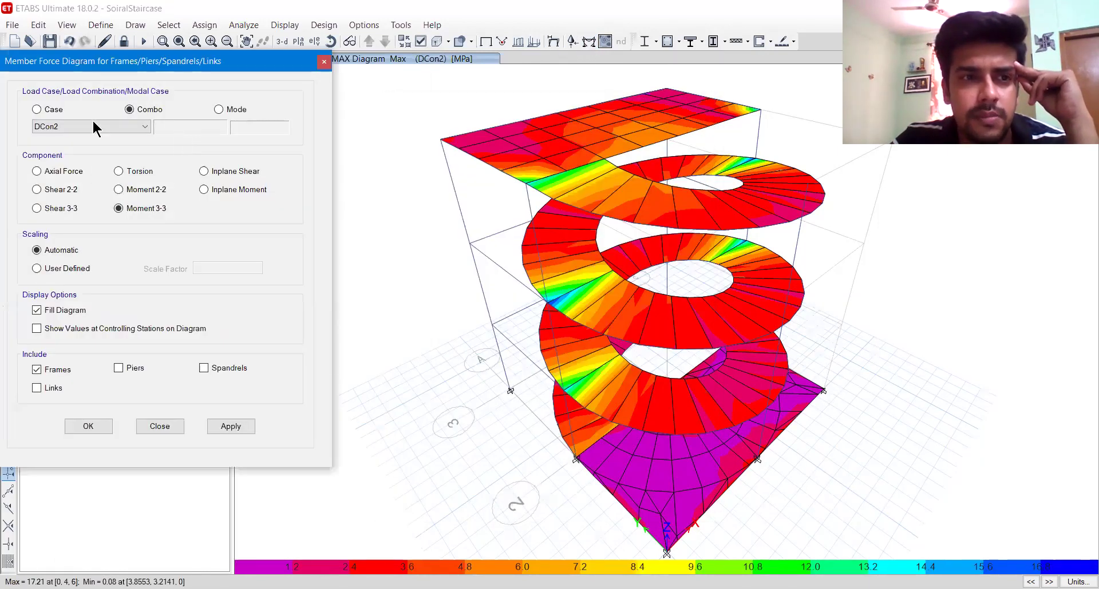
left_click(227, 427)
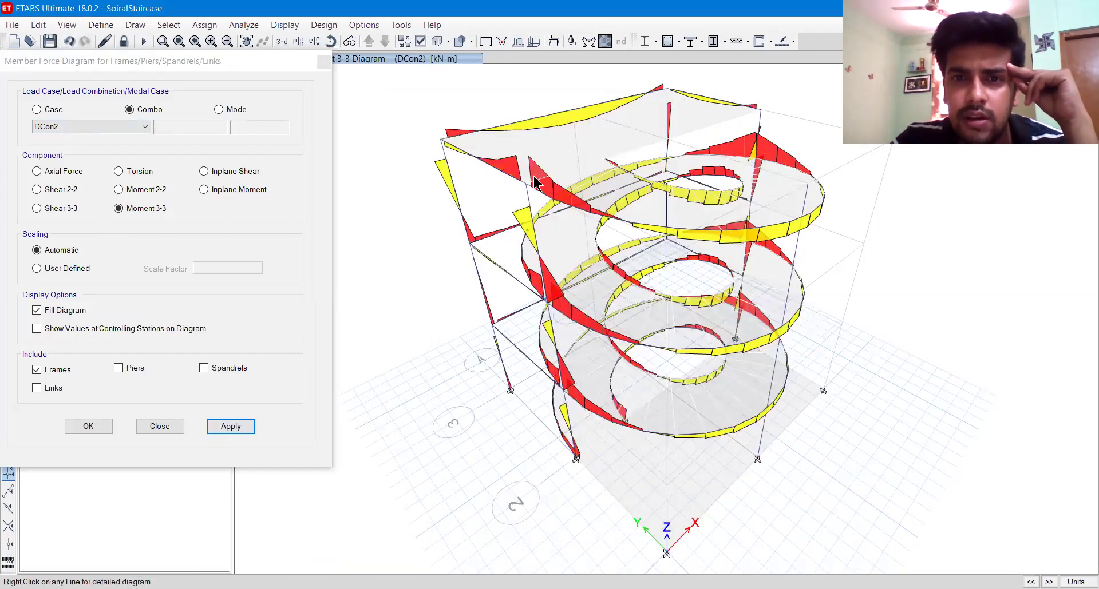
mouse_move(806, 217)
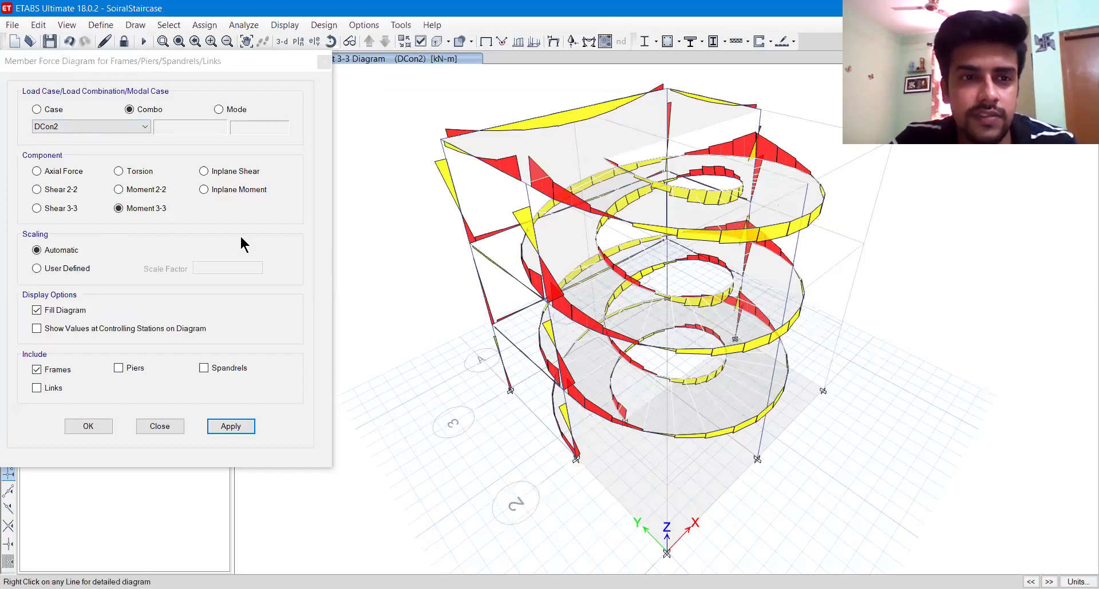
View the frames' Shear 2-2 diagrams for DCon2, and return to the Moment 3-3 diagrams
left_click(67, 192)
left_click(226, 427)
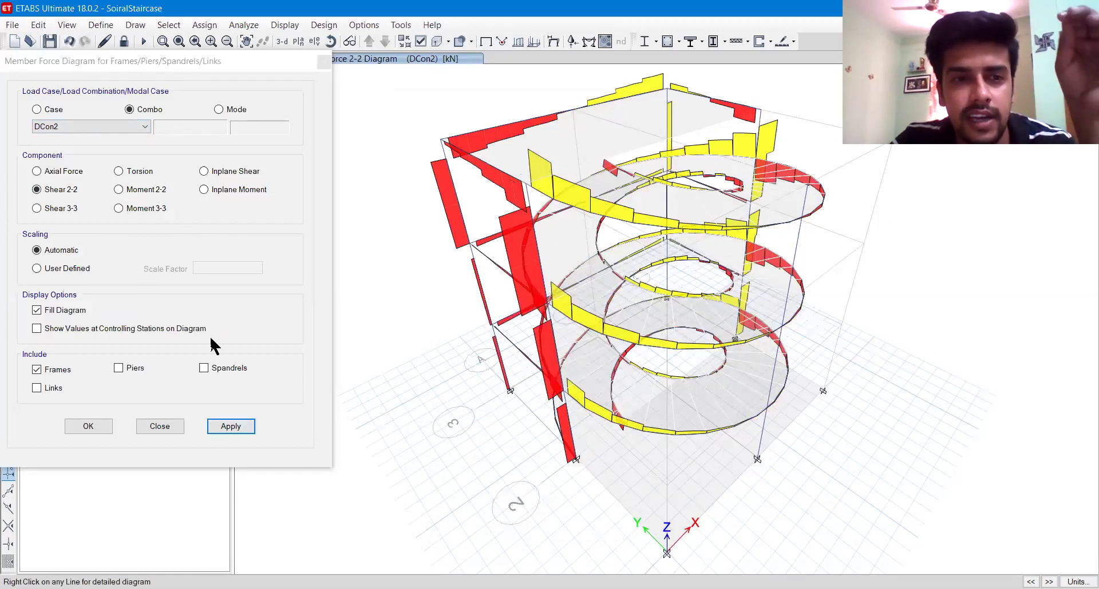
left_click(143, 209)
left_click(231, 427)
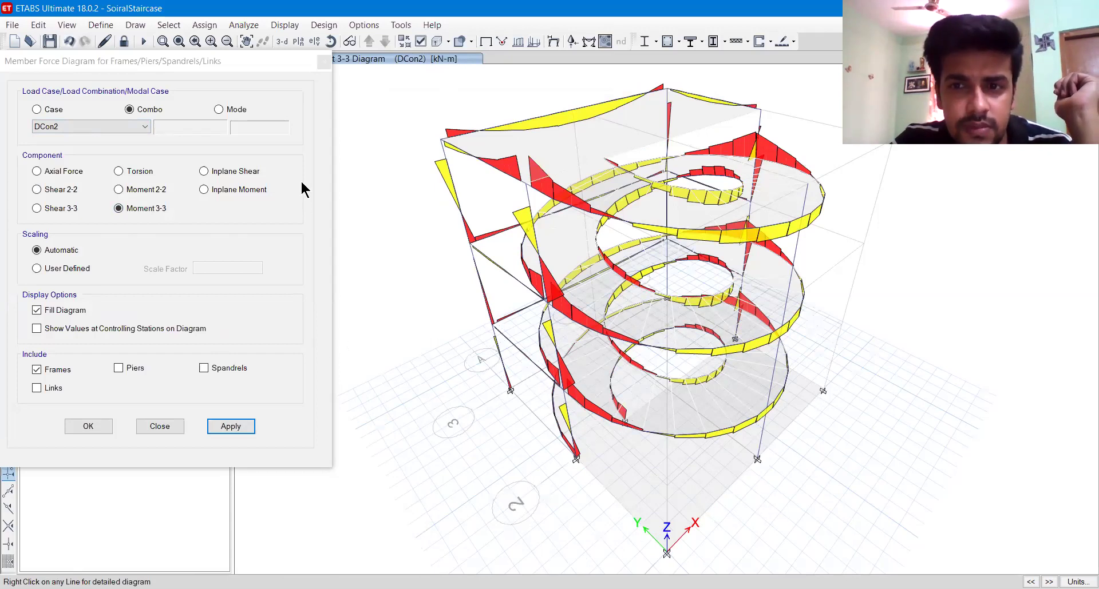
left_click(321, 59)
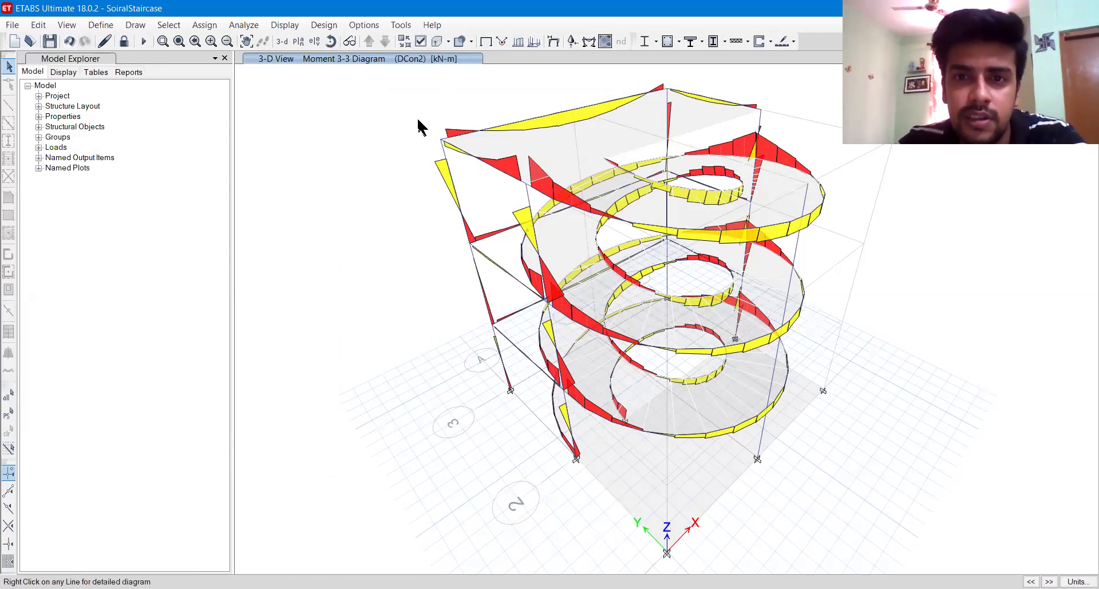
Display the Fz restraint reactions at the supports as arrows for combination DCon2
left_click(572, 41)
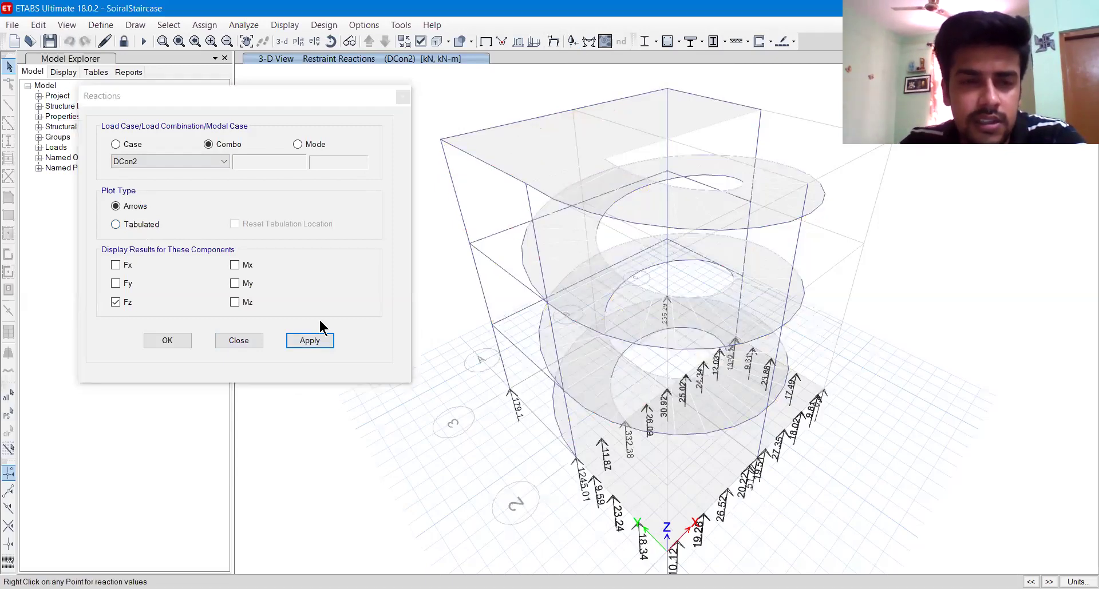
left_click(231, 344)
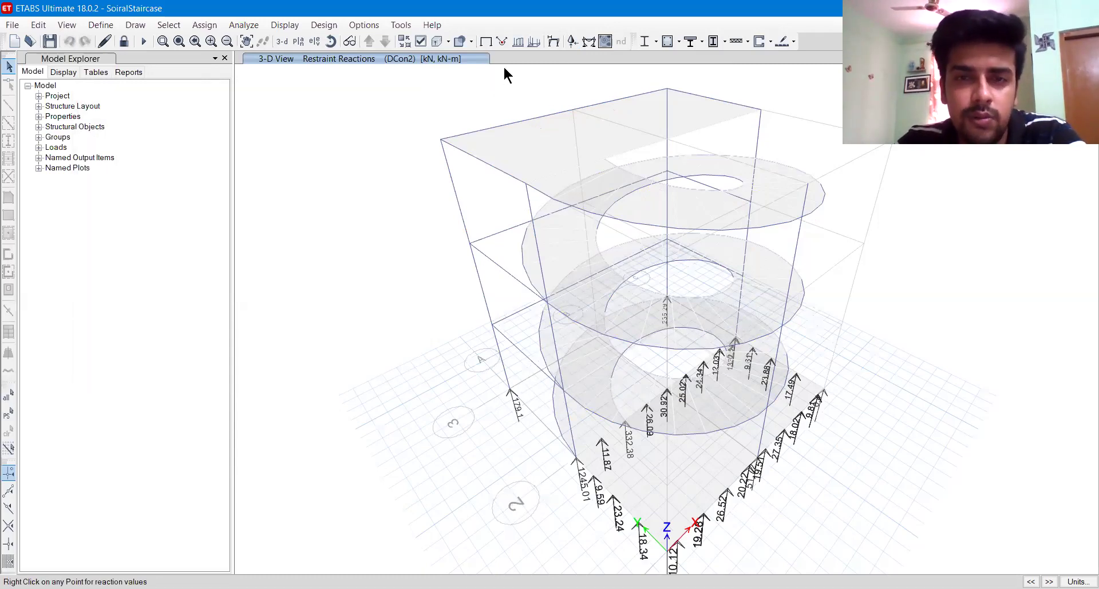
Show the rendered view of the model and examine the spiral ramp, its beams and columns from several angles
left_click(74, 28)
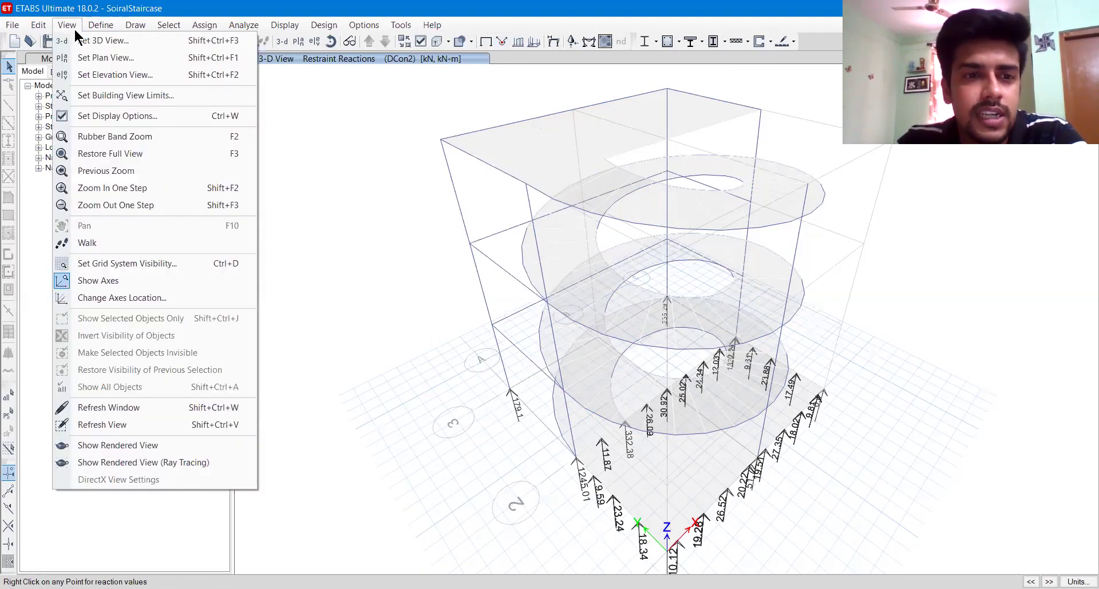
left_click(176, 446)
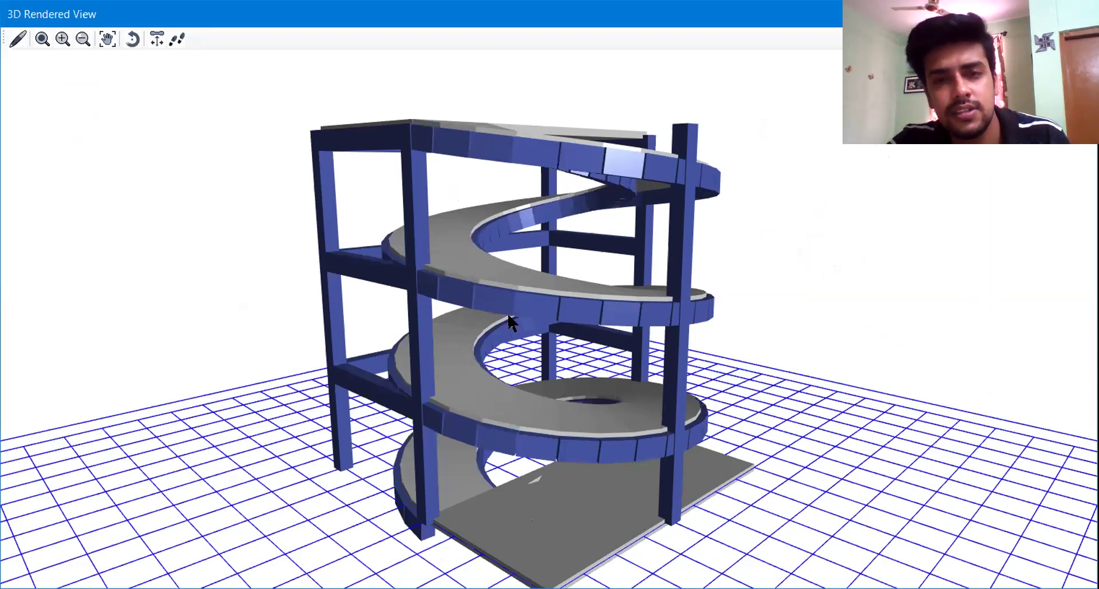
scroll(522, 418, "up", 3)
left_click_drag(553, 298, 561, 323)
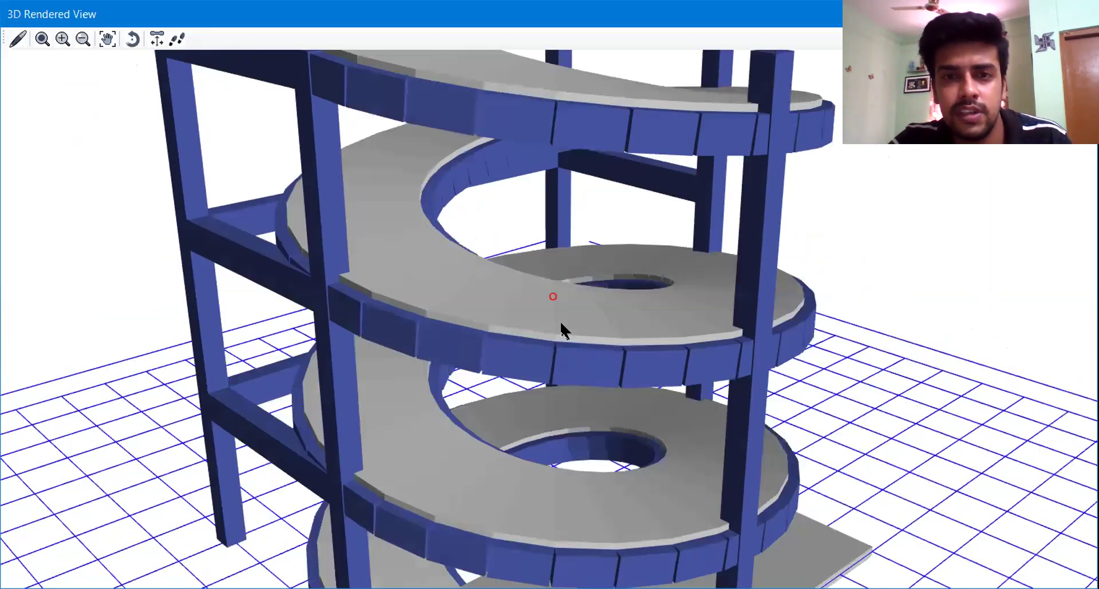
scroll(561, 323, "down", 4)
scroll(599, 314, "up", 4)
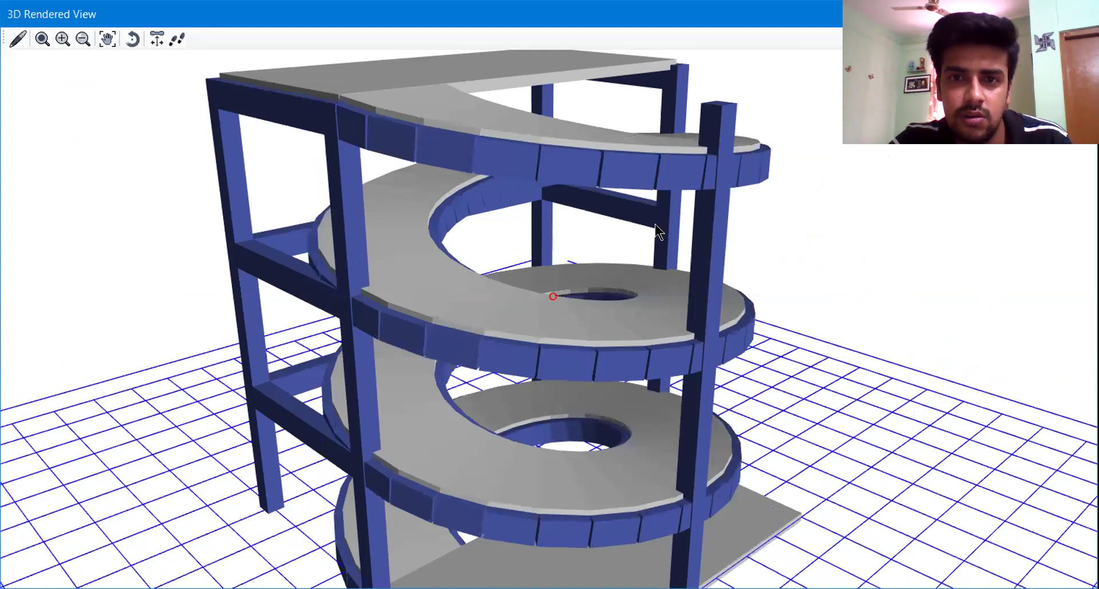
left_click_drag(574, 319, 790, 314)
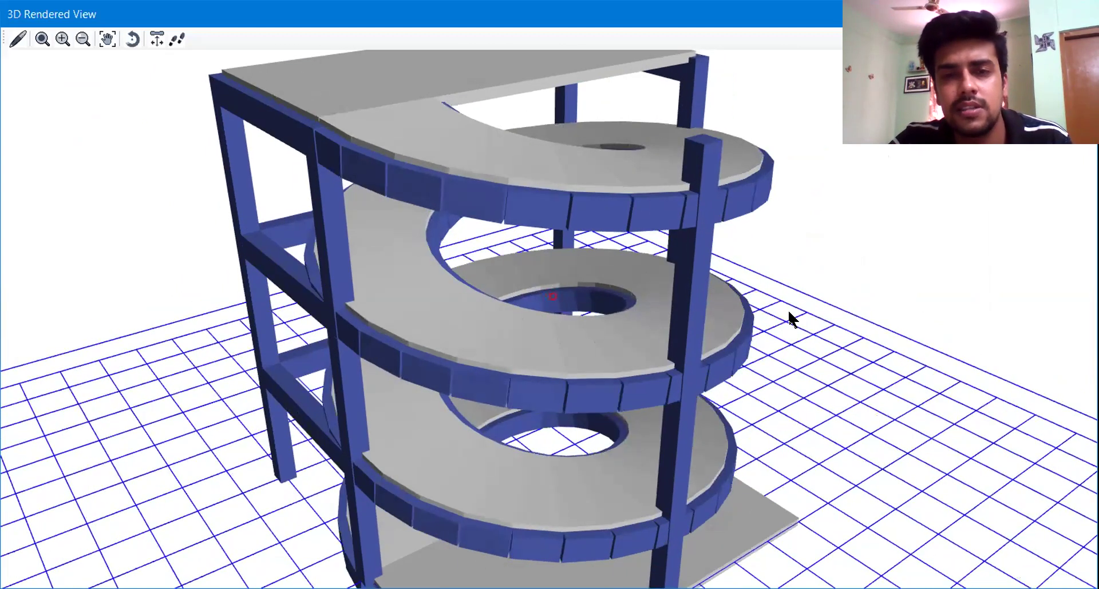